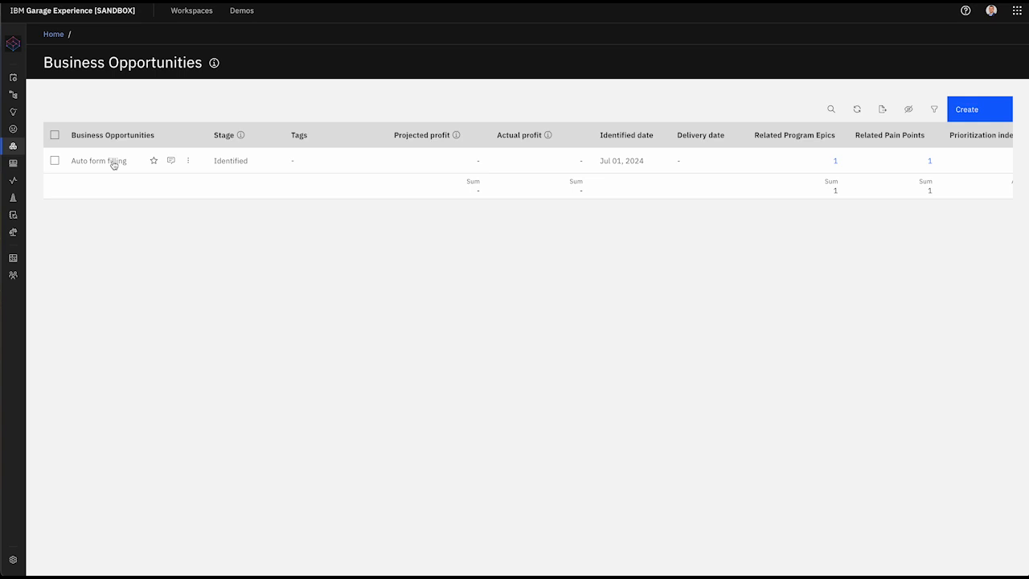
Open the Auto form filling business opportunity and review its line of business and related program epics
click(115, 162)
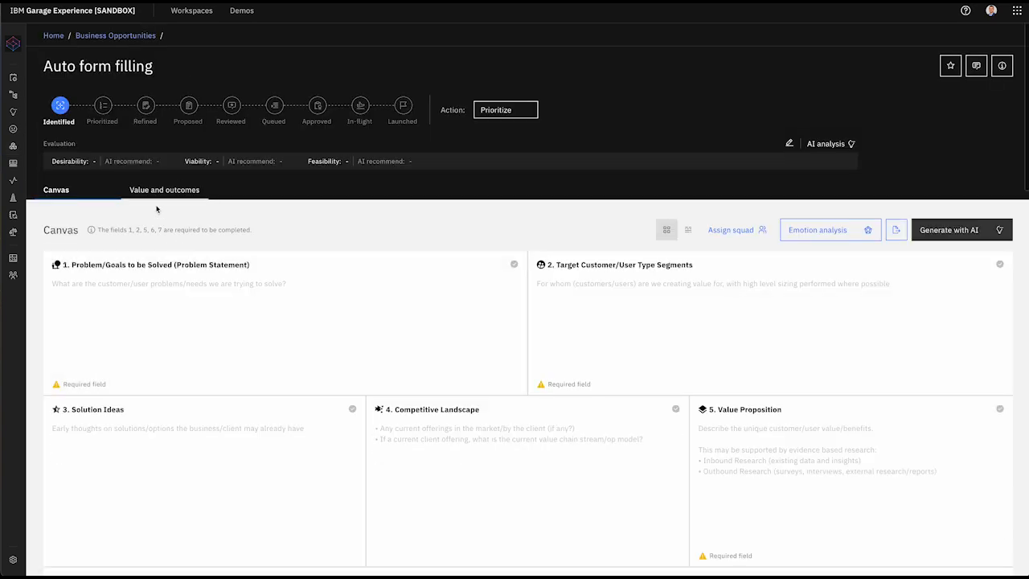
click(1002, 66)
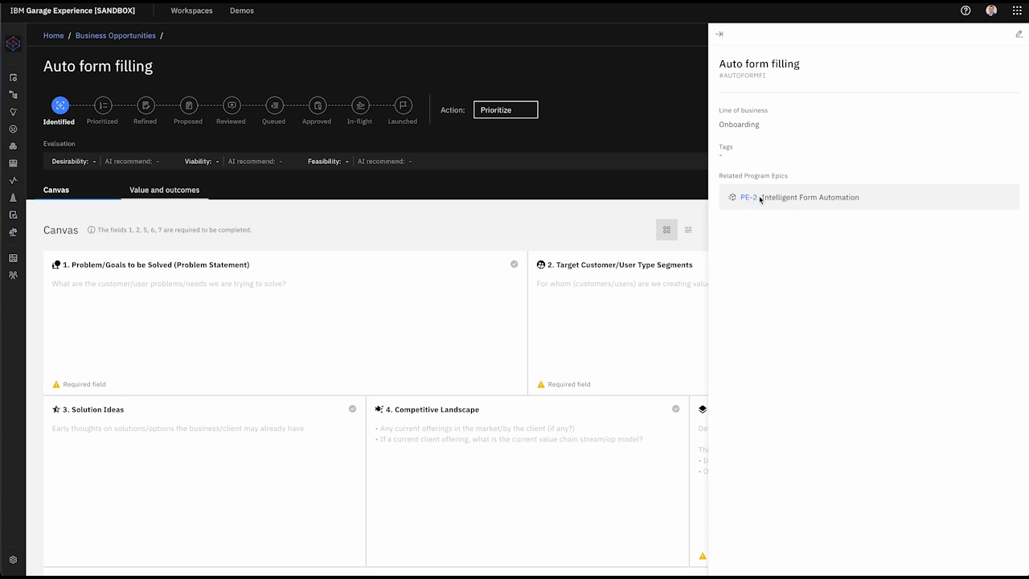
click(661, 188)
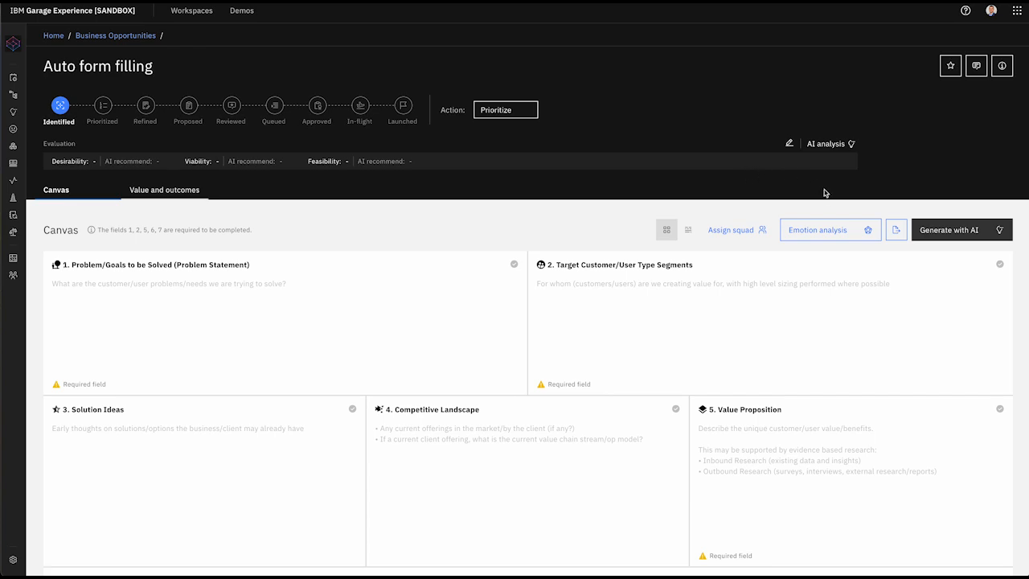
Generate all six offered canvas sections with AI using the OpenAI GPT4 API model, confirming that no confidential data is used
click(946, 228)
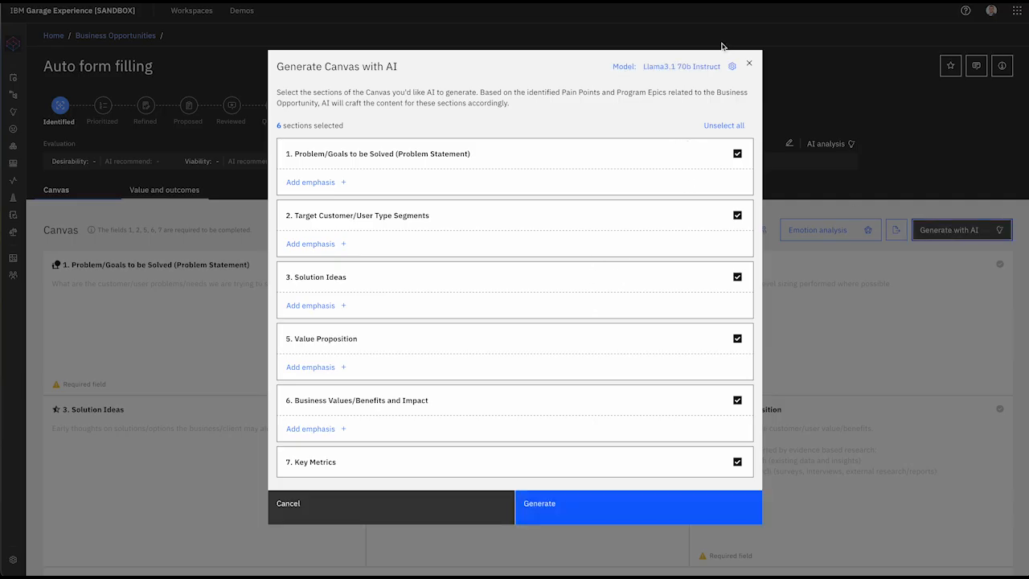
click(730, 68)
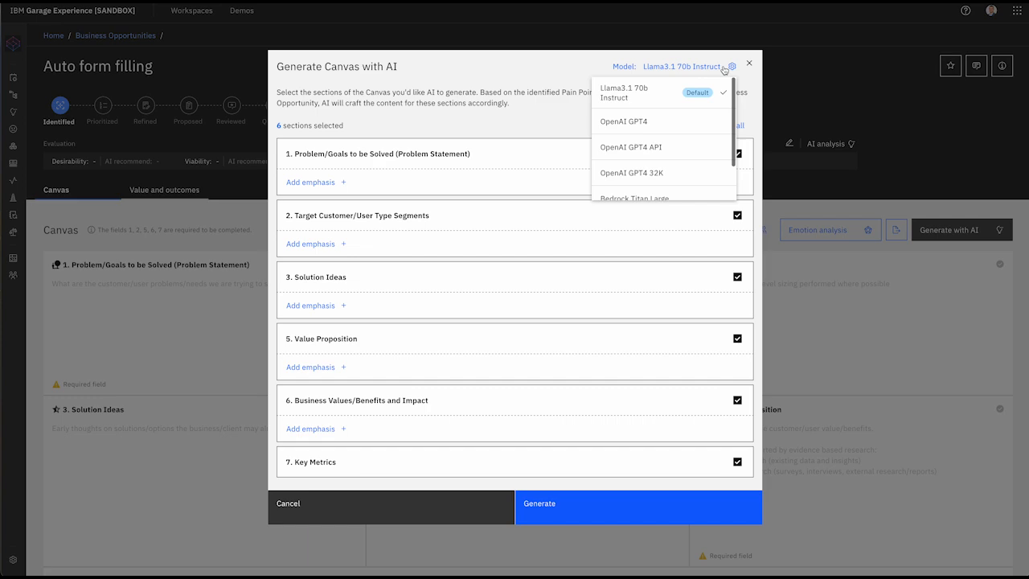
click(660, 146)
click(320, 143)
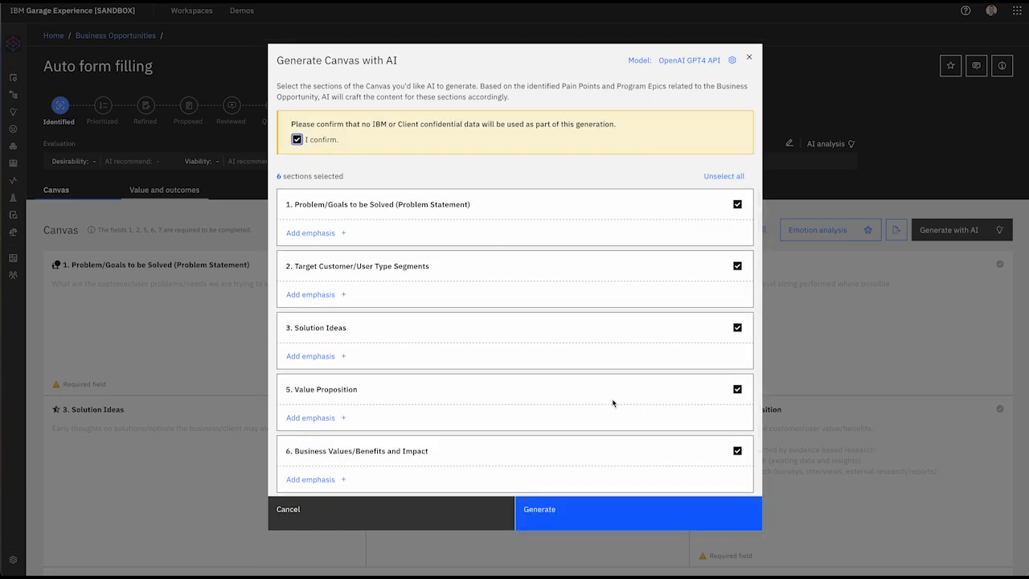
click(599, 511)
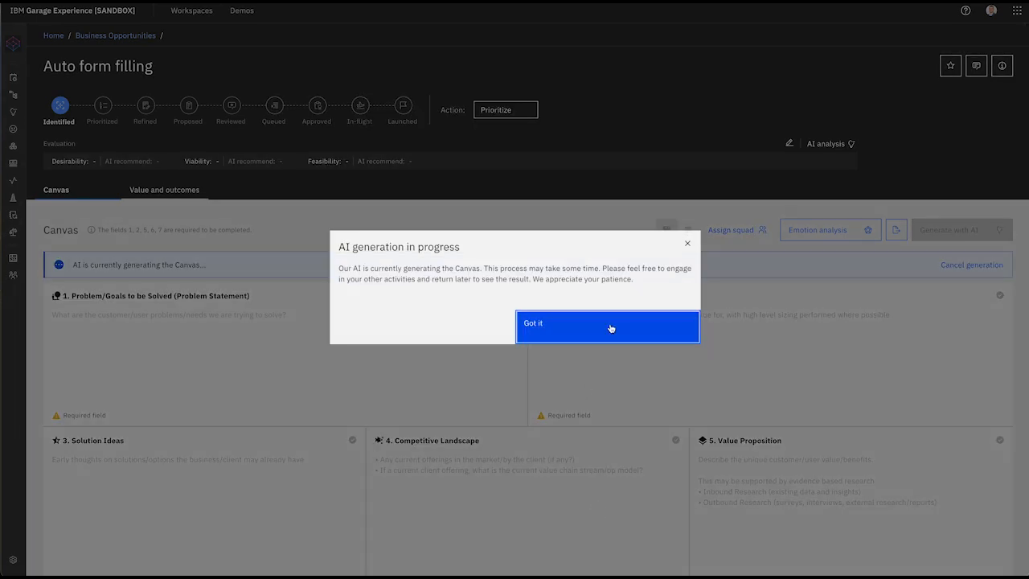
click(611, 327)
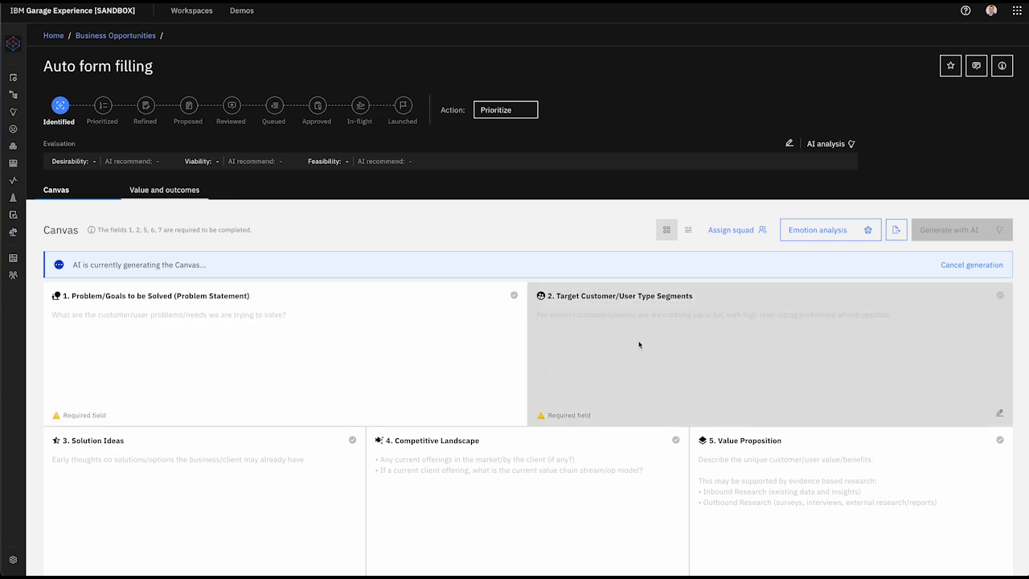
Look through all canvas sections, from the problem statement down to the conceptual architecture and design, and return to the page's start
scroll(641, 342, down, 2)
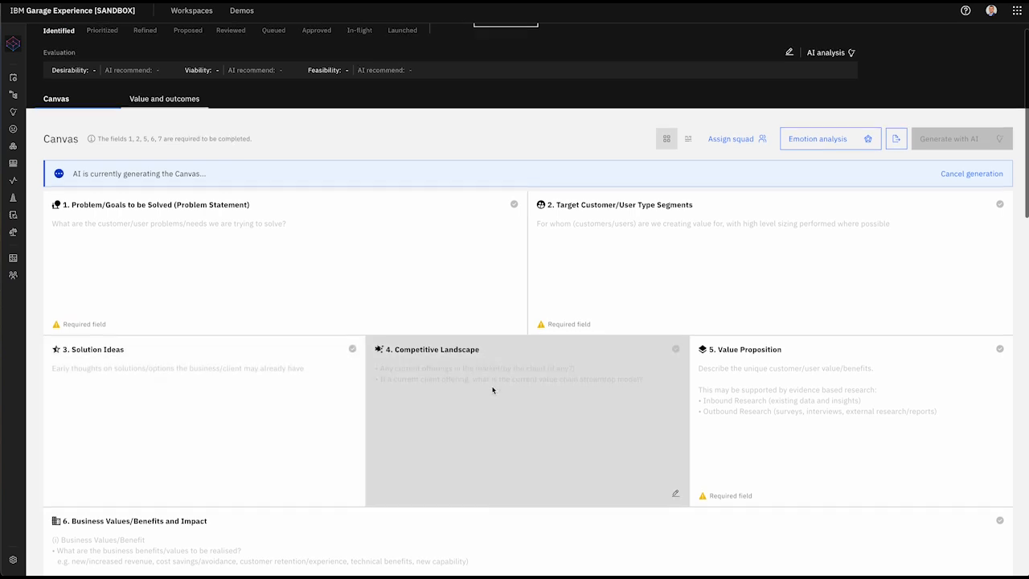
scroll(515, 389, down, 1)
scroll(785, 375, down, 5)
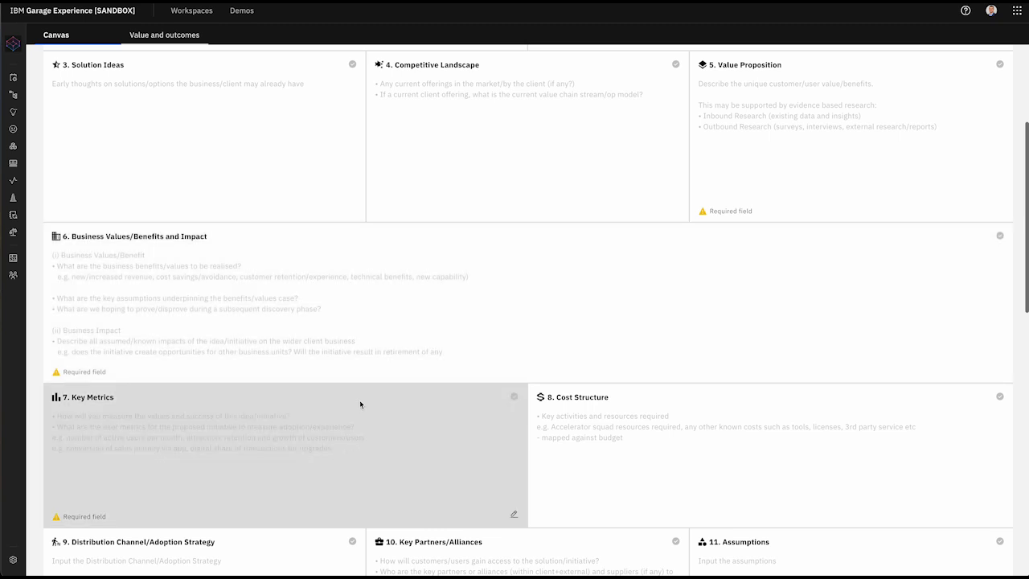
scroll(360, 404, down, 1)
scroll(325, 330, up, 2)
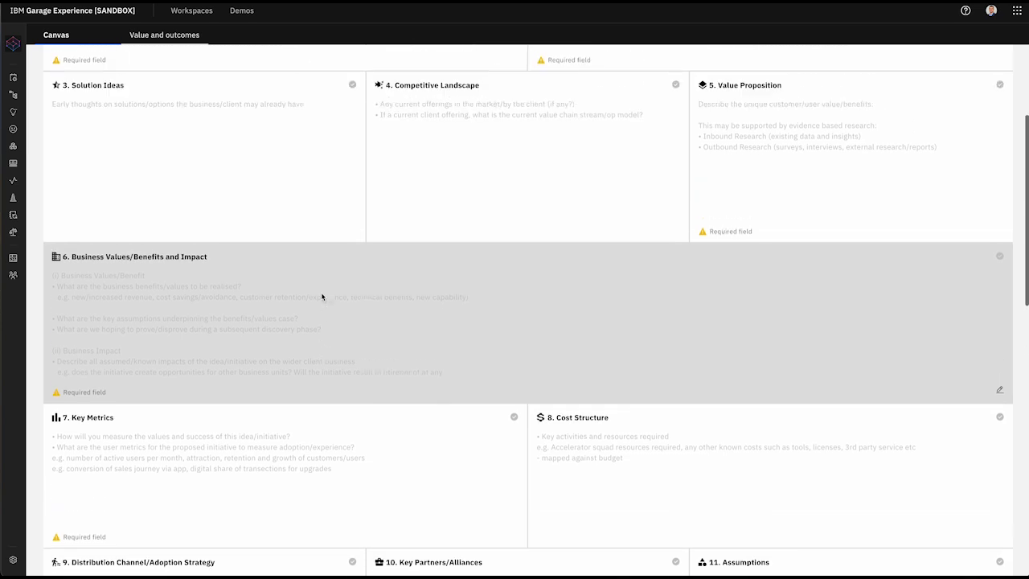
scroll(507, 255, up, 1)
scroll(675, 255, up, 3)
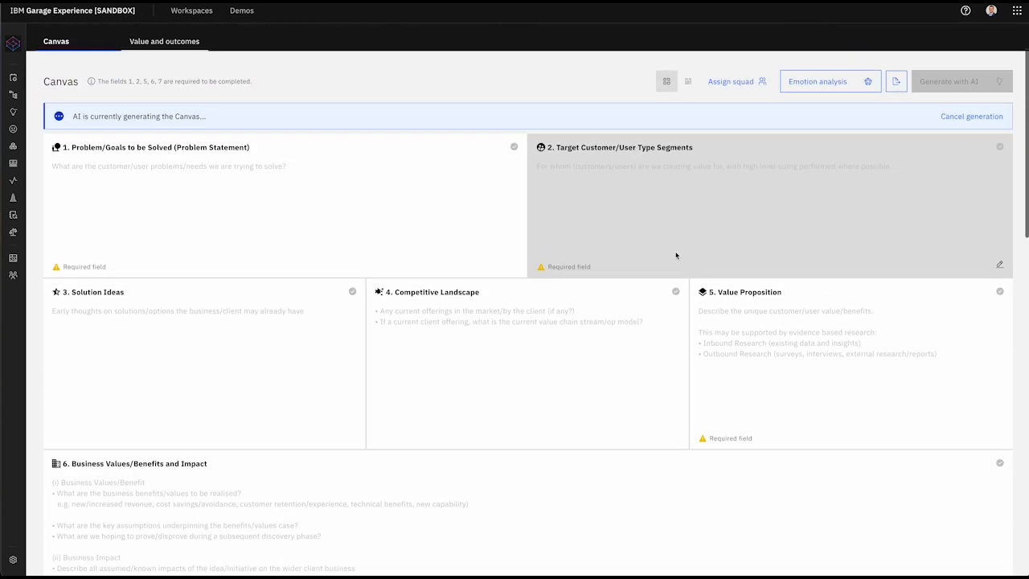
scroll(675, 255, down, 5)
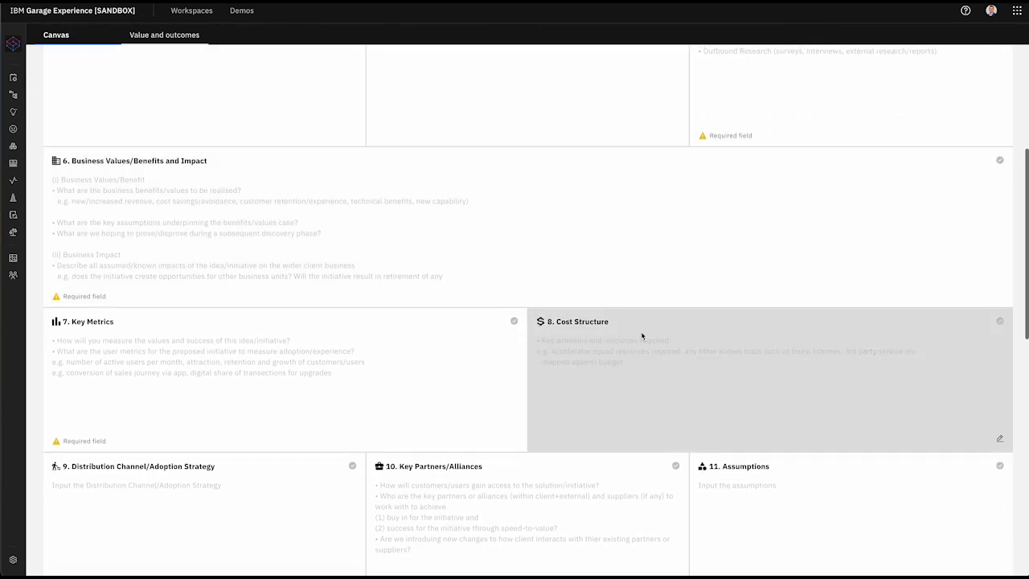
scroll(611, 364, down, 3)
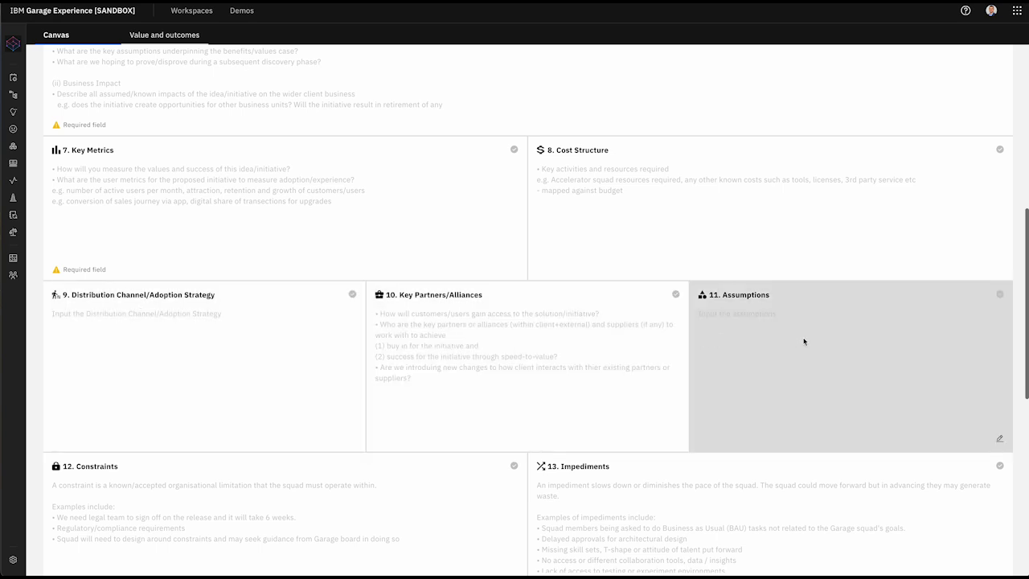
scroll(607, 381, down, 2)
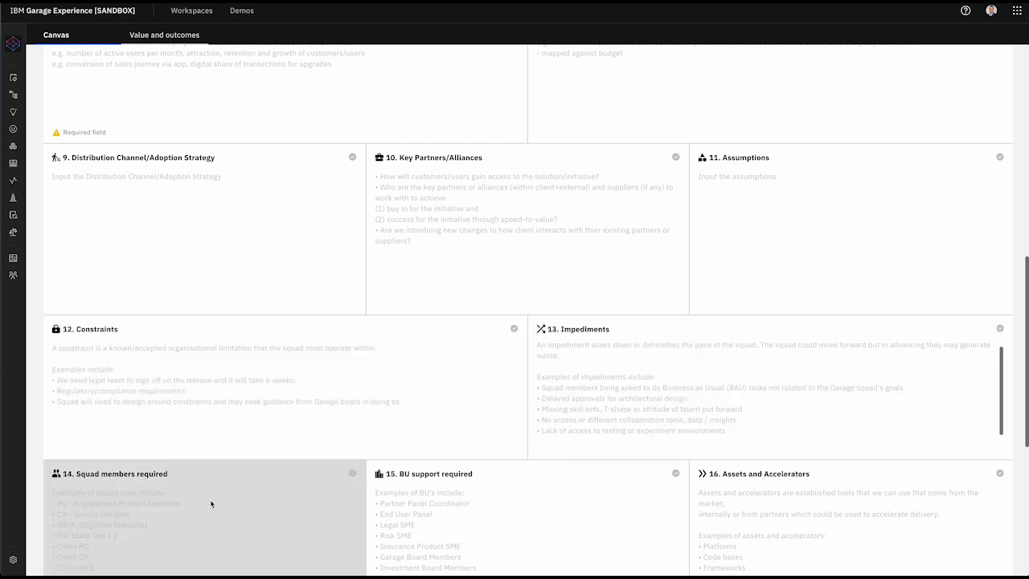
scroll(212, 504, down, 1)
scroll(211, 504, down, 1)
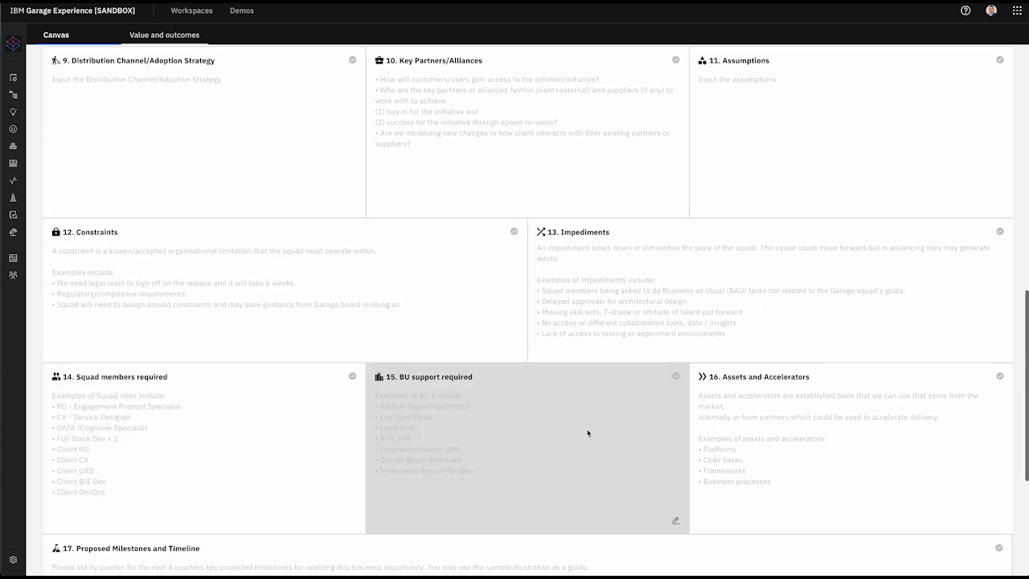
scroll(816, 419, down, 5)
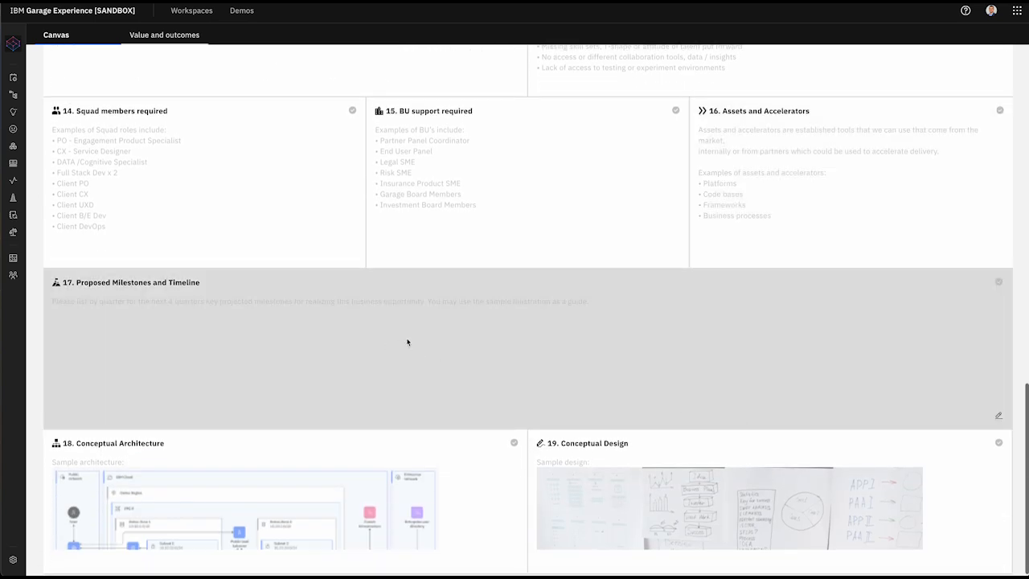
scroll(407, 342, down, 1)
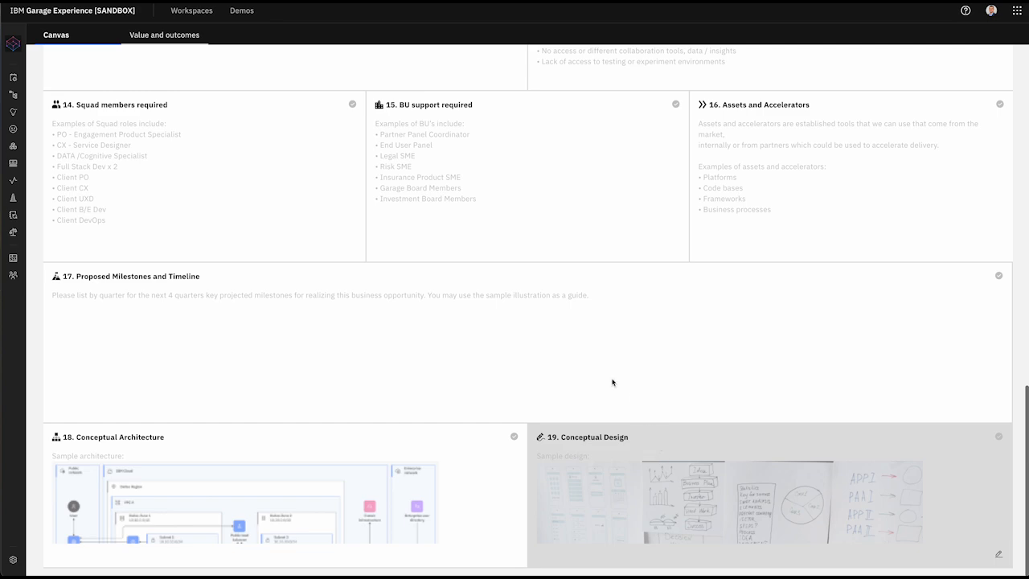
scroll(612, 382, up, 15)
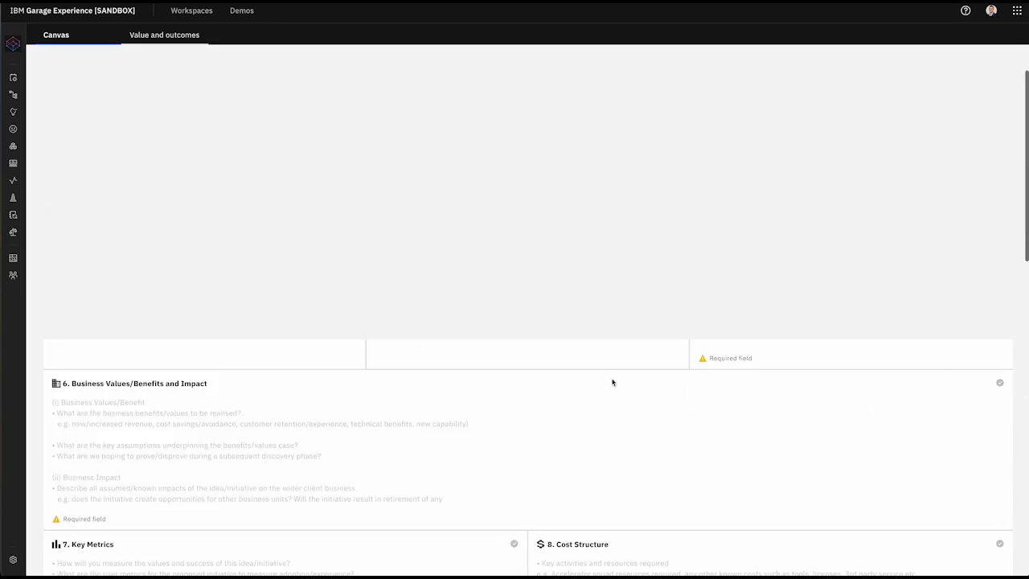
scroll(612, 383, up, 10)
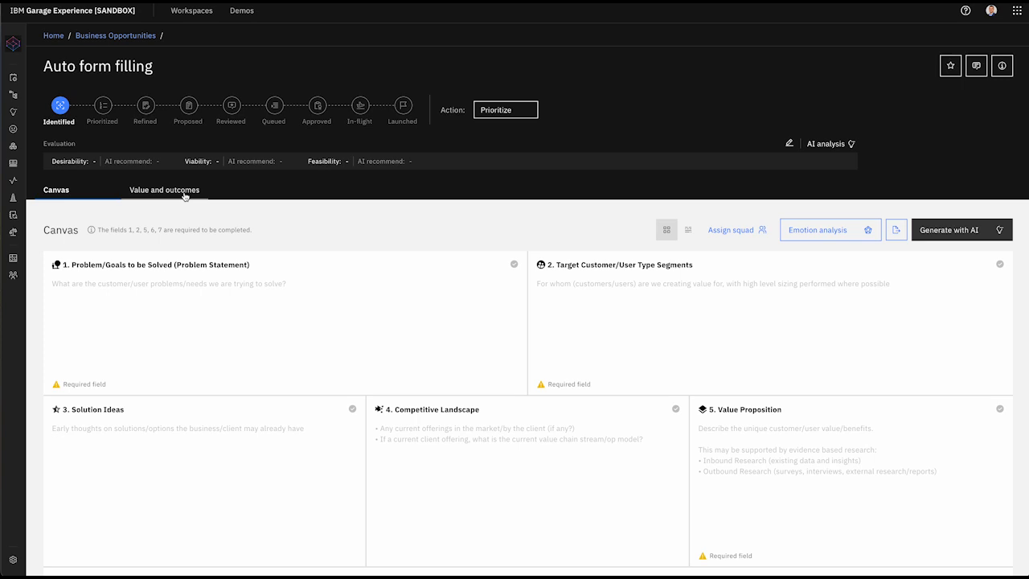
Start a new value statement under the opportunity's value and outcomes, based on the Save time on a task scenario
click(184, 193)
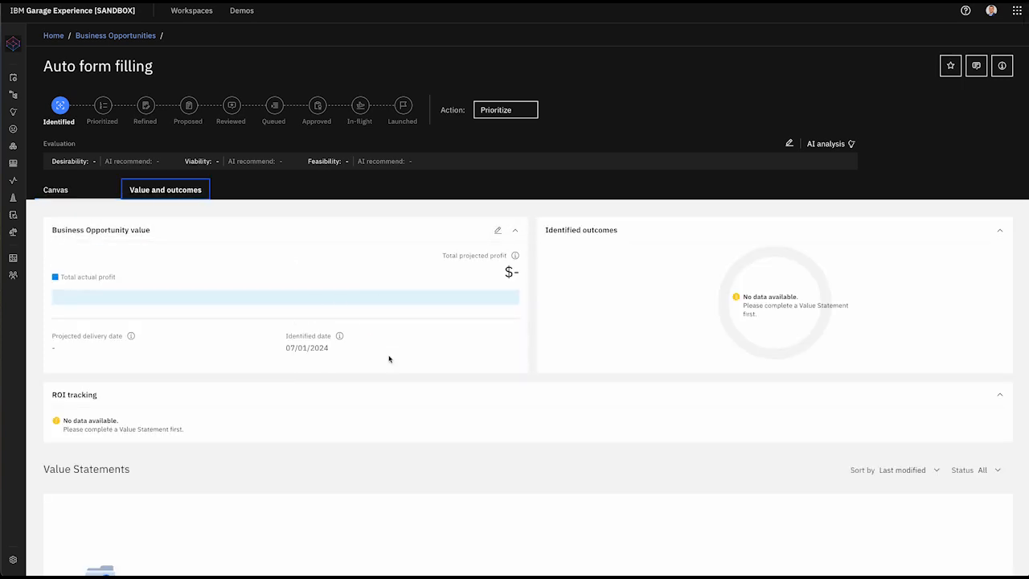
scroll(389, 359, down, 3)
click(198, 471)
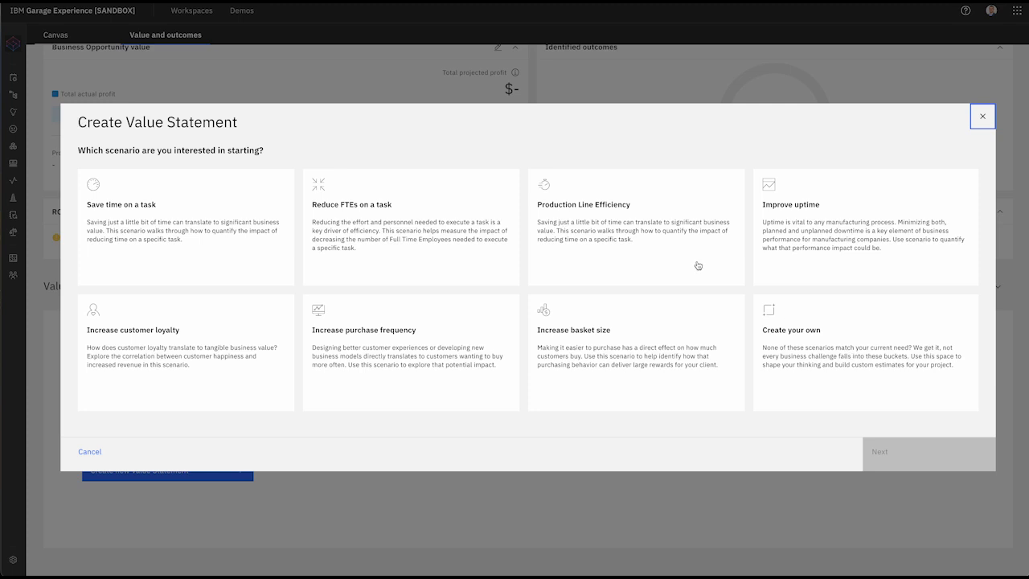
click(140, 205)
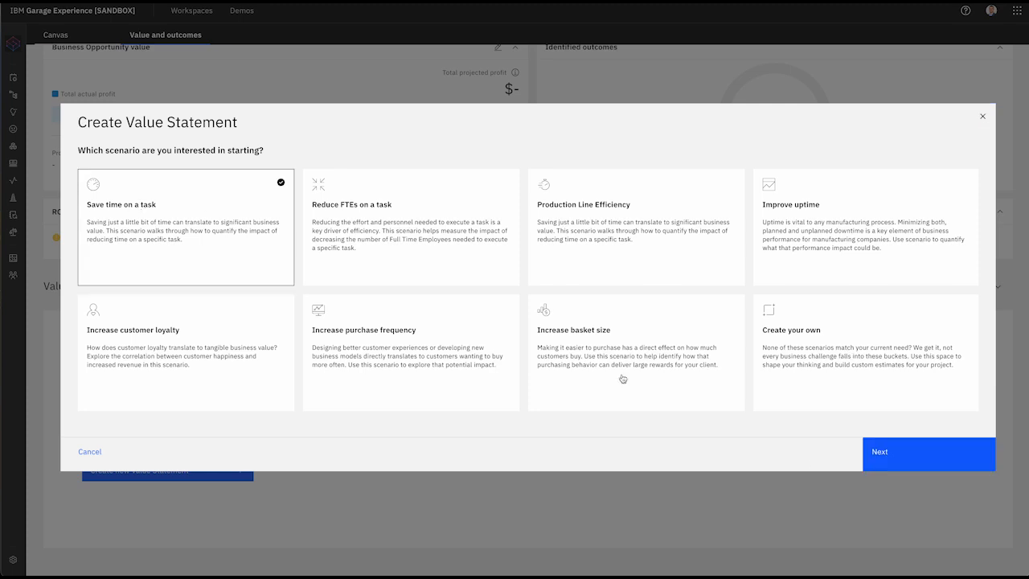
click(909, 464)
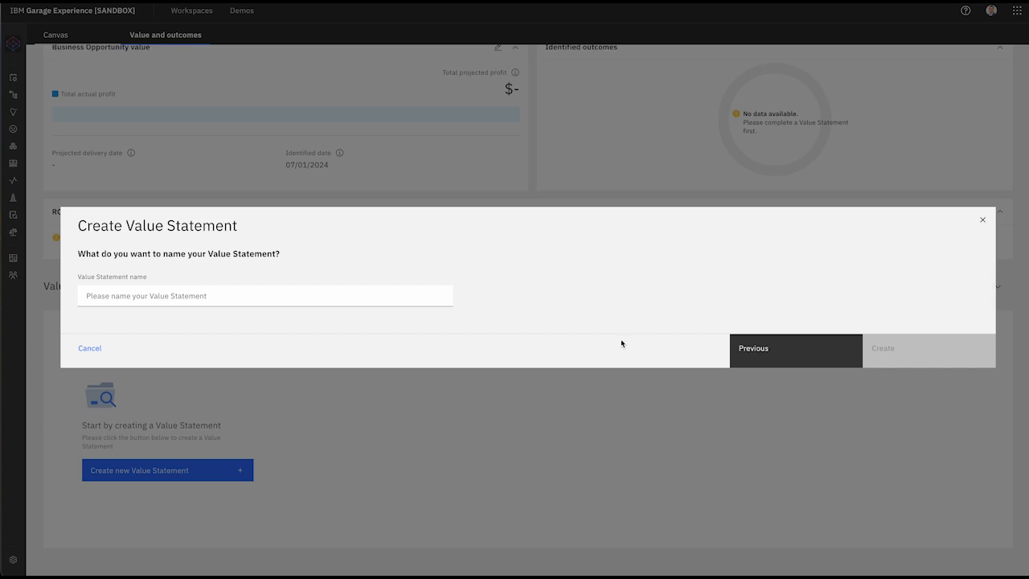
Name the value statement "Autofill form savings" and create it
click(318, 293)
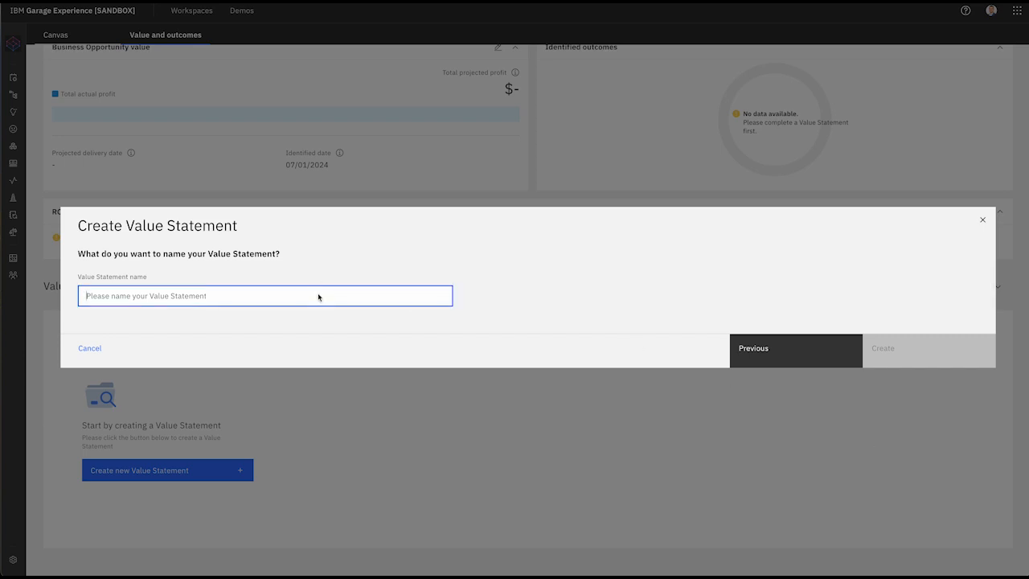
text(Autofill form)
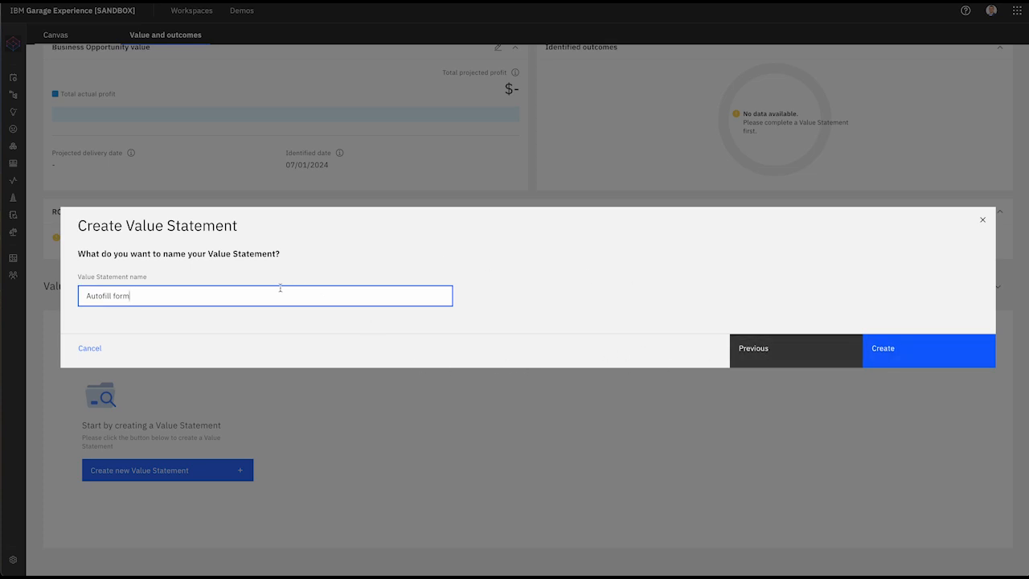
text(savings)
click(922, 353)
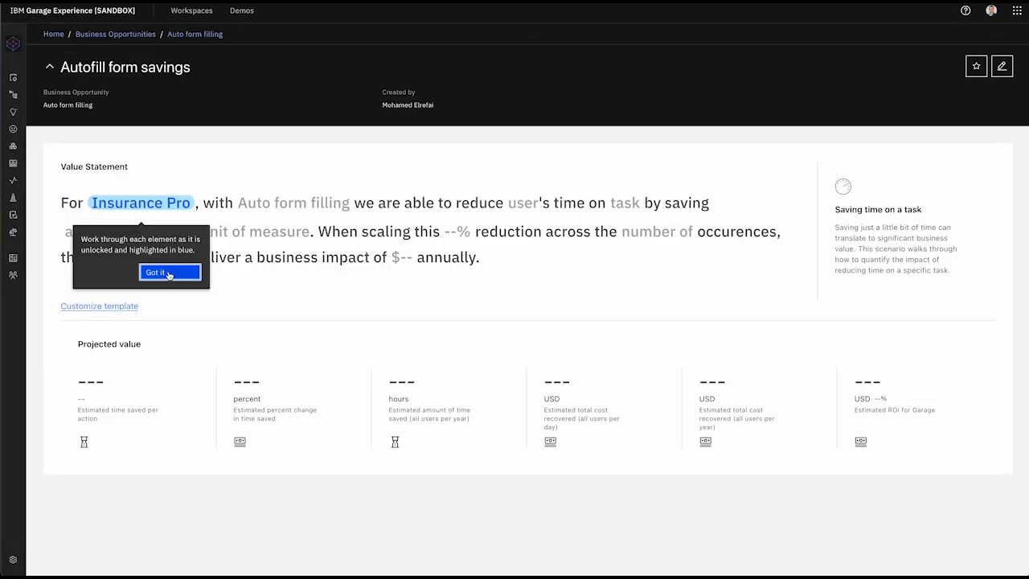
In the outcome's IBM Engagement details, set the squad size to 7 FTEs and the team commitment to 12 weeks
click(155, 271)
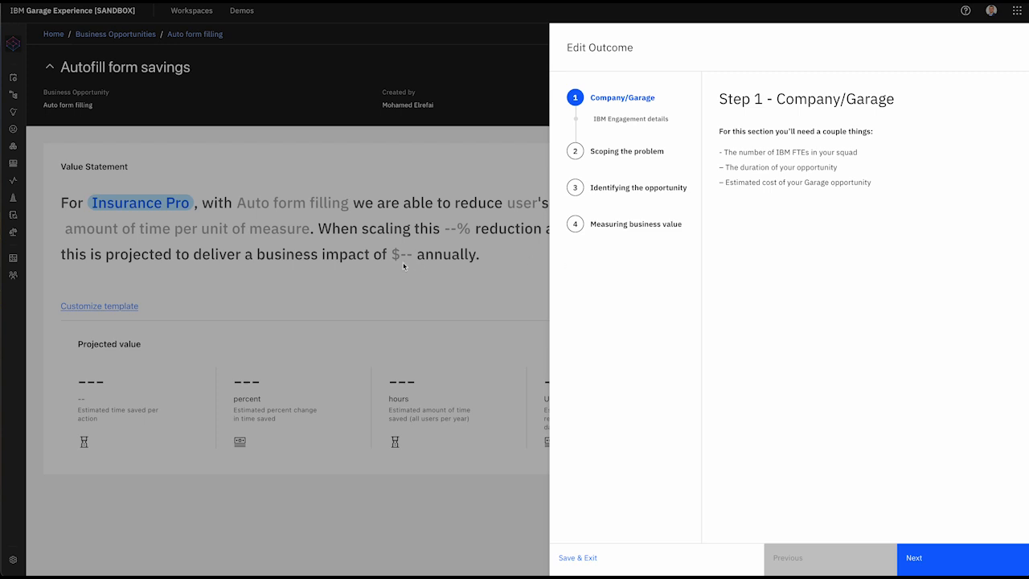
click(953, 557)
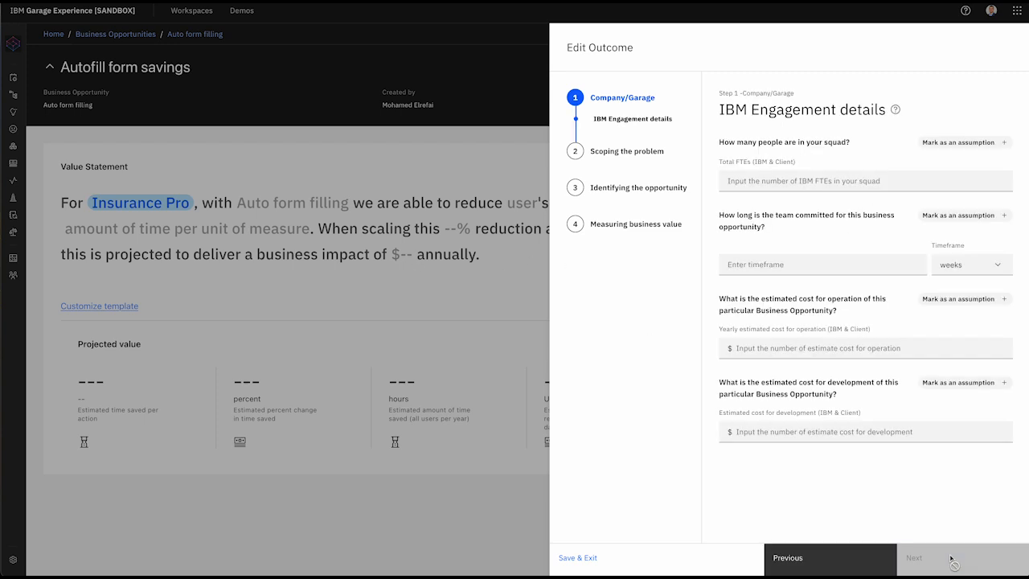
click(825, 186)
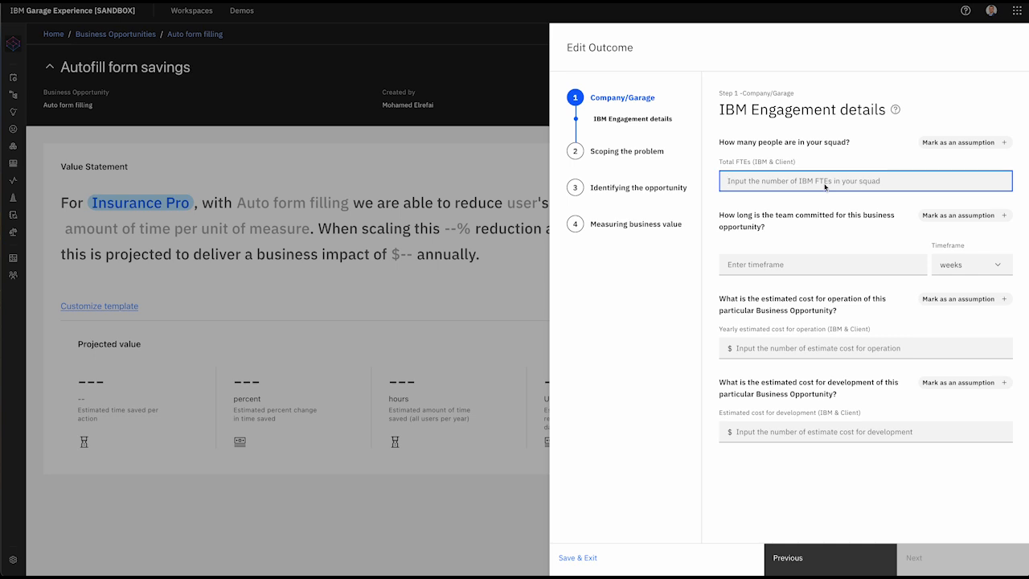
text(7)
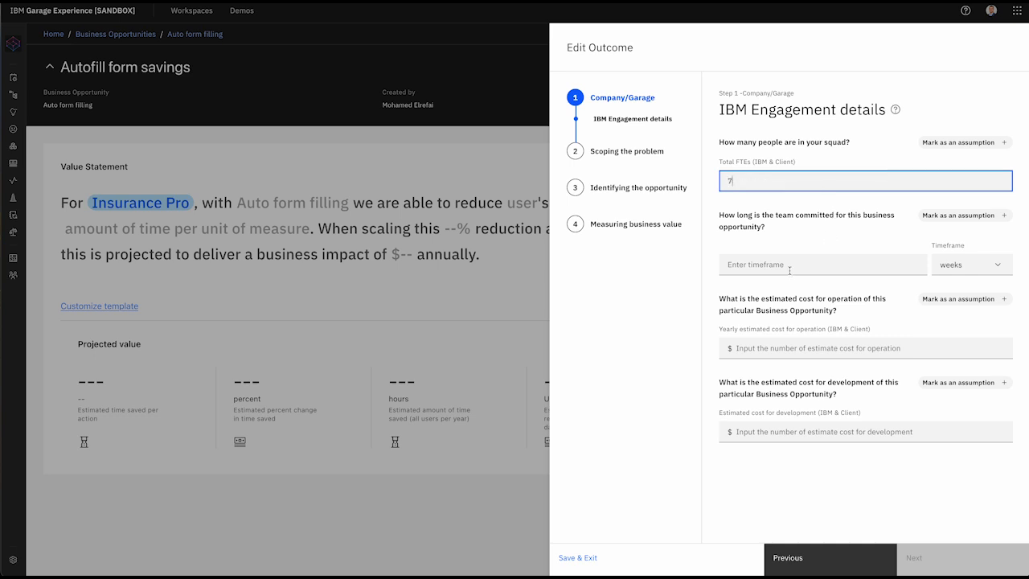
click(790, 274)
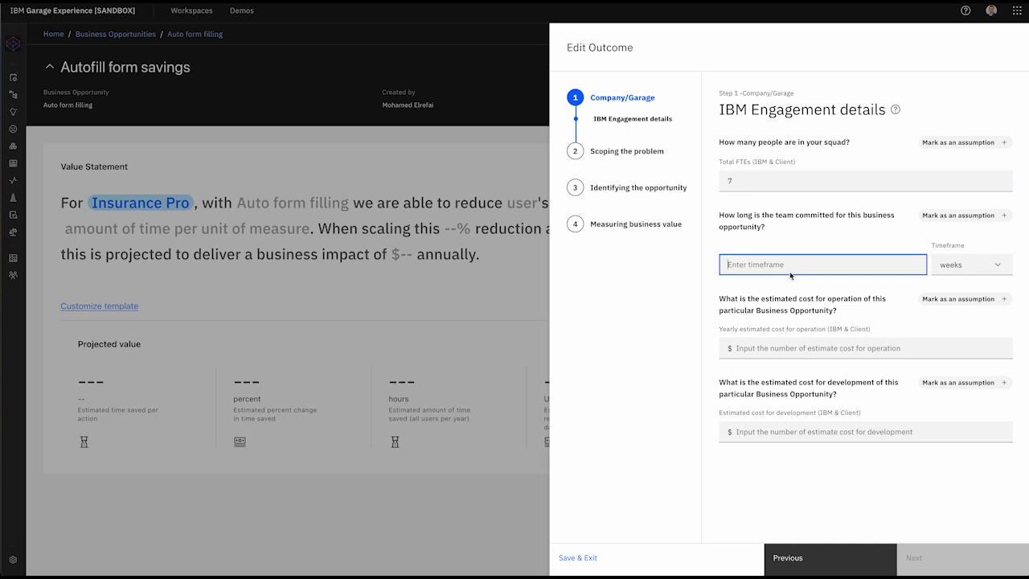
text(12)
Enter a yearly operation cost of $12,000 and a development cost of $150,000, and continue to user and task identification
click(789, 348)
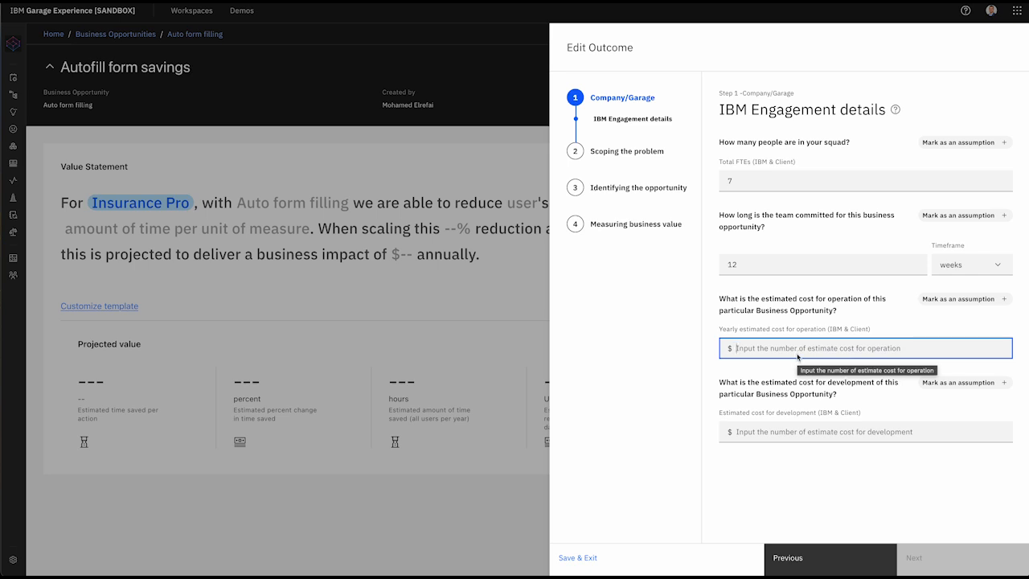
text(12,000)
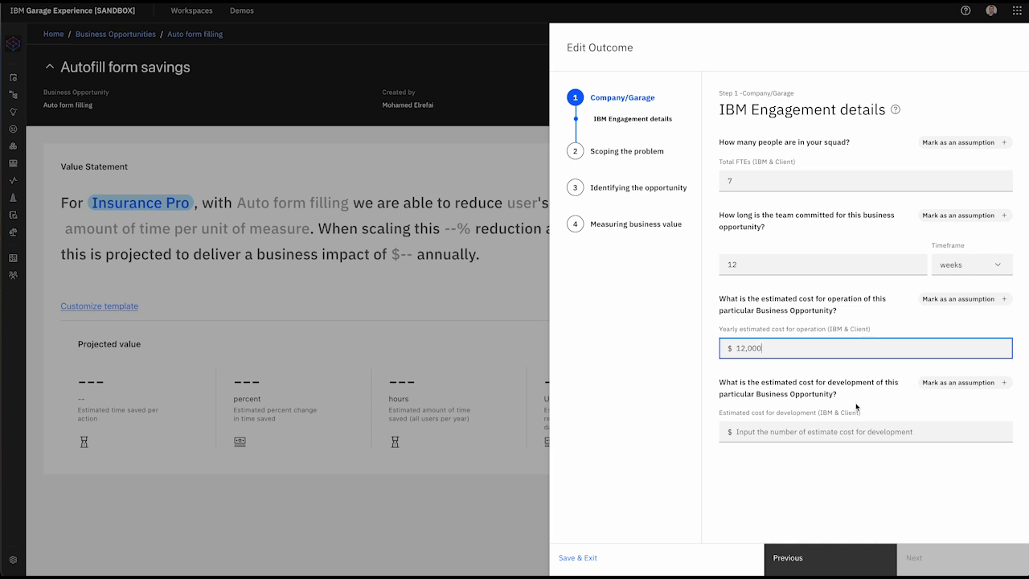
click(756, 436)
text(15)
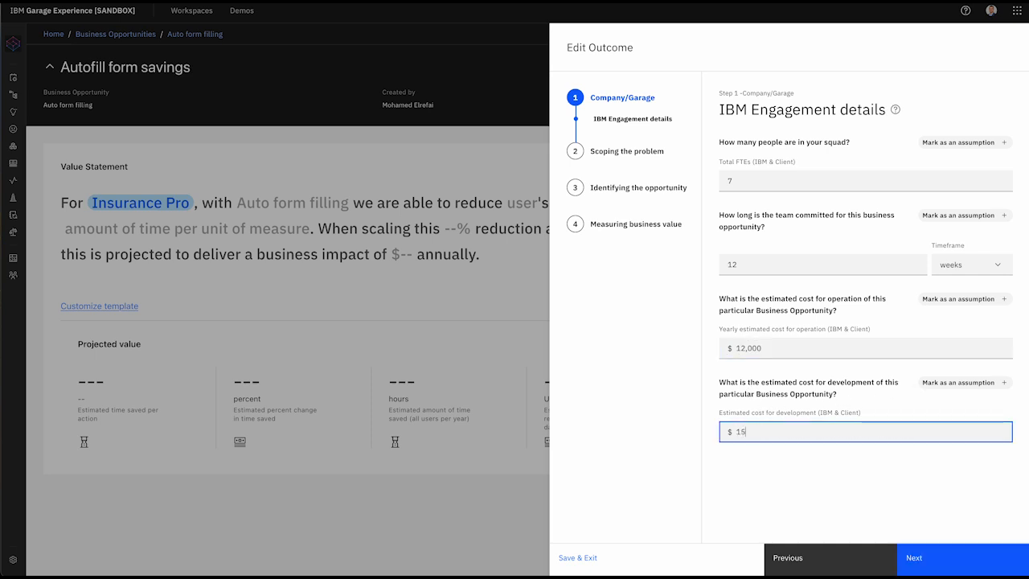
text(0,000)
click(936, 553)
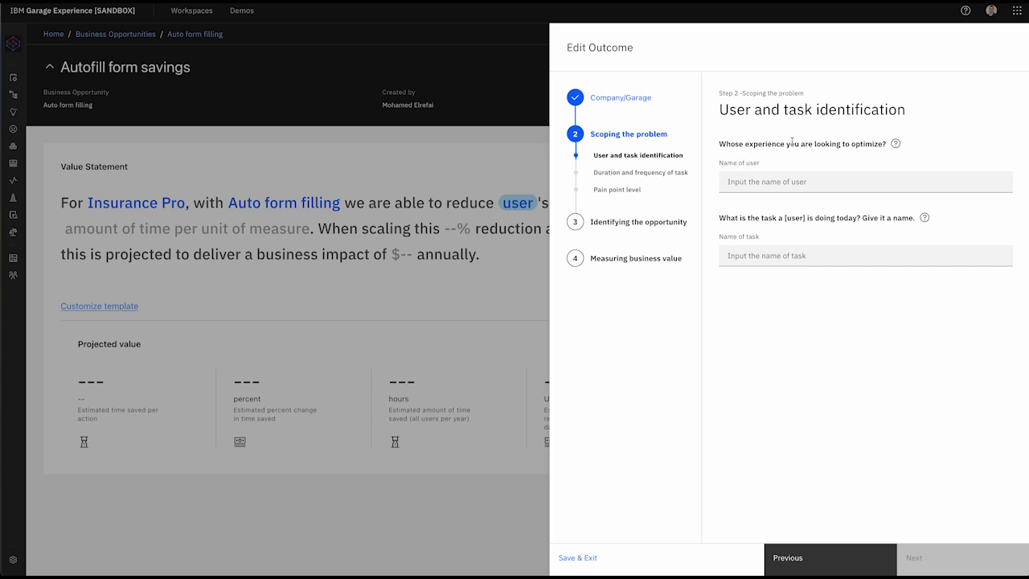
Identify the user as "Insurance customer" and the task as "Fill forms", and continue to the task's duration and frequency
click(787, 186)
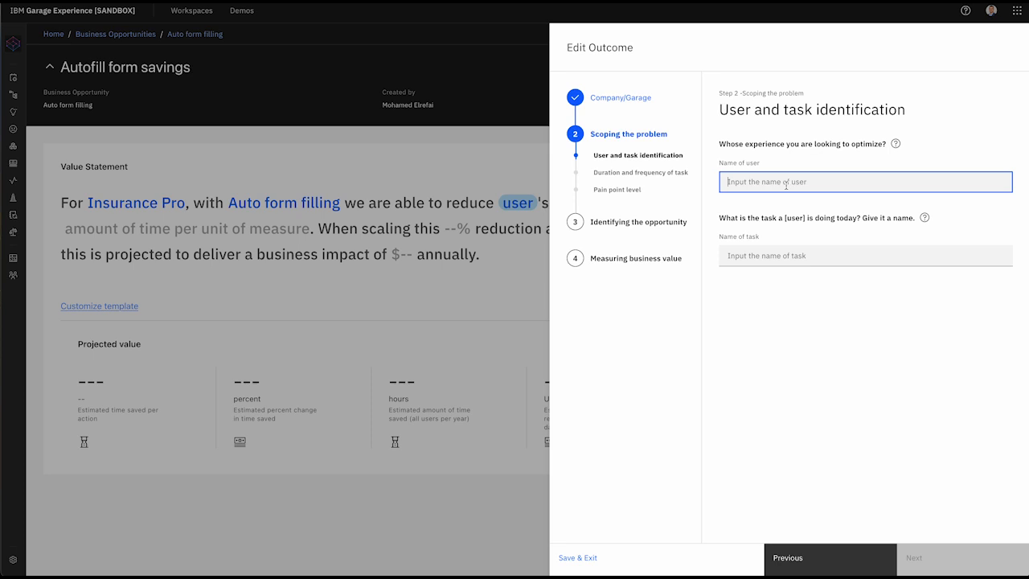
text(Insurance)
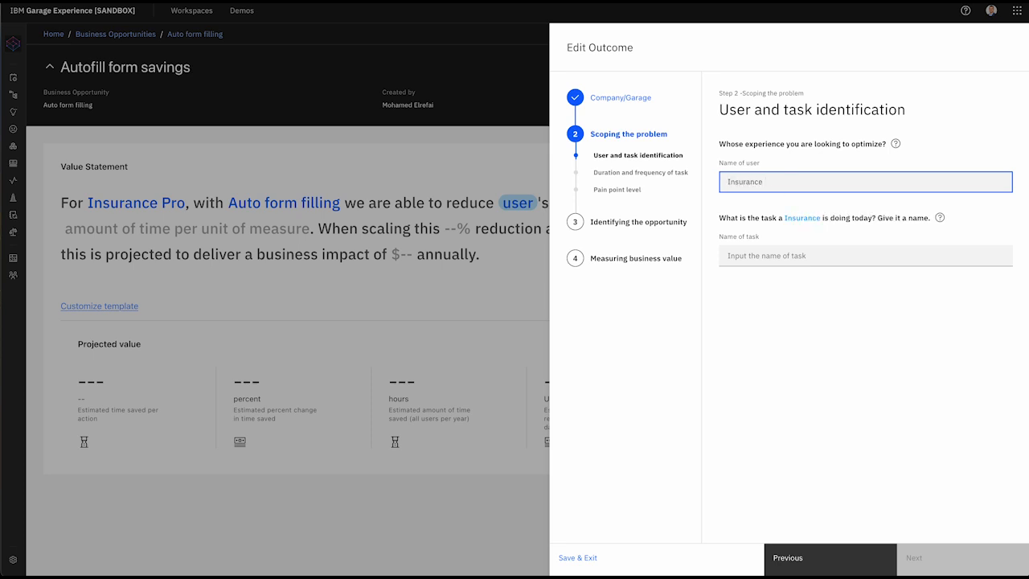
text( customer)
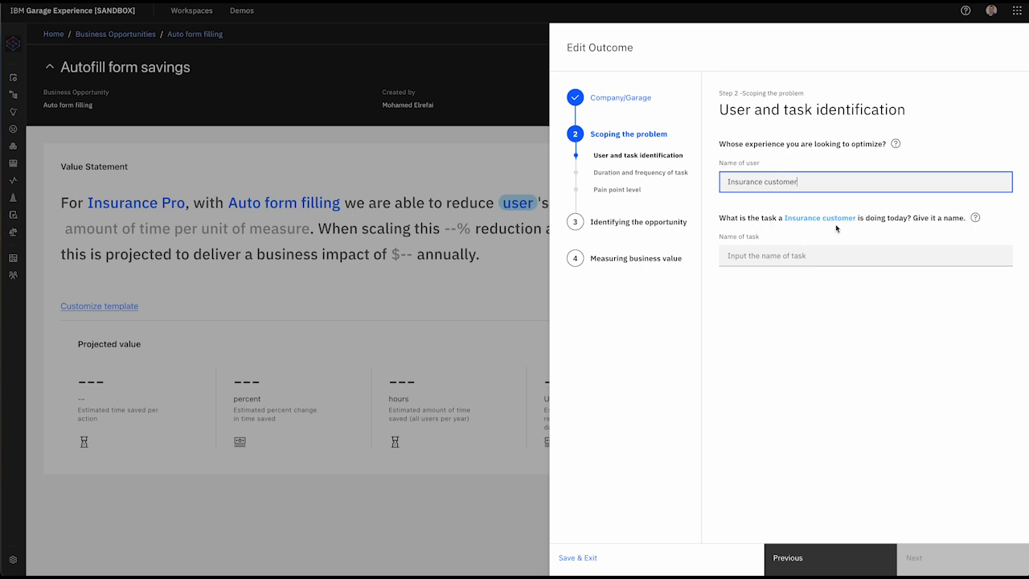
click(788, 252)
text(Fill)
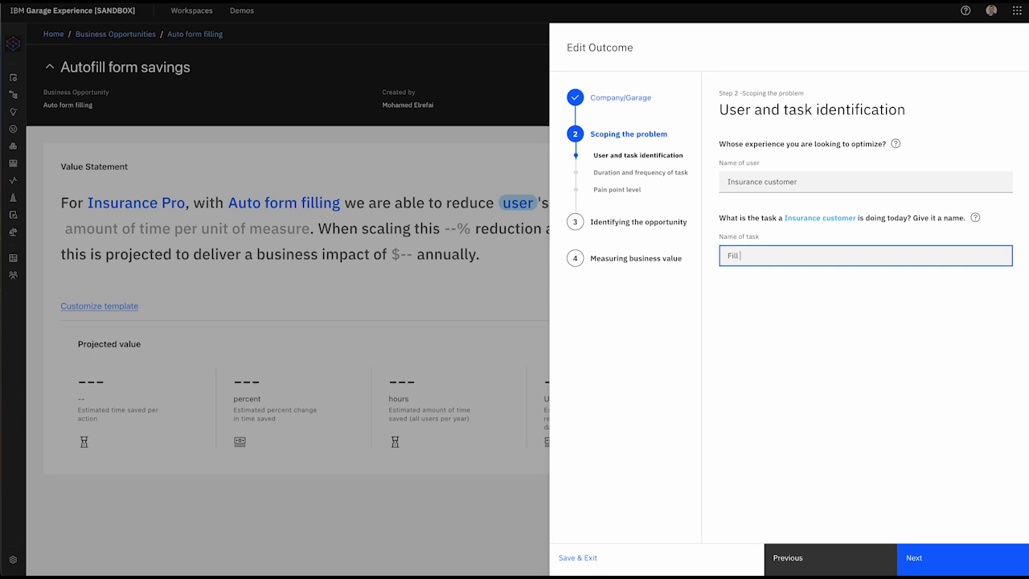
text( forms)
click(944, 565)
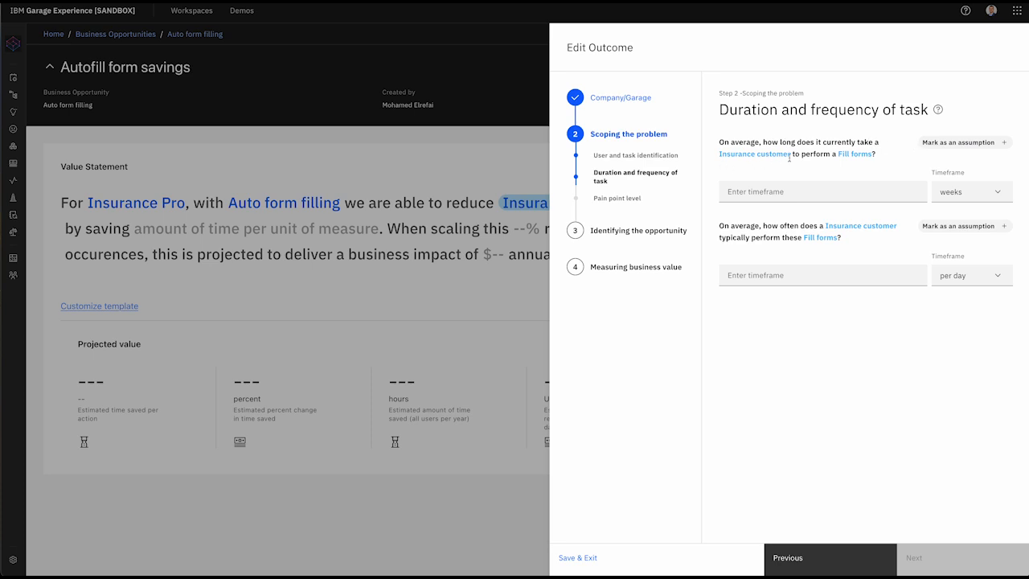
Set the task's current duration to 30 minutes and its frequency to 1 per year, and continue to the pain point level
click(776, 197)
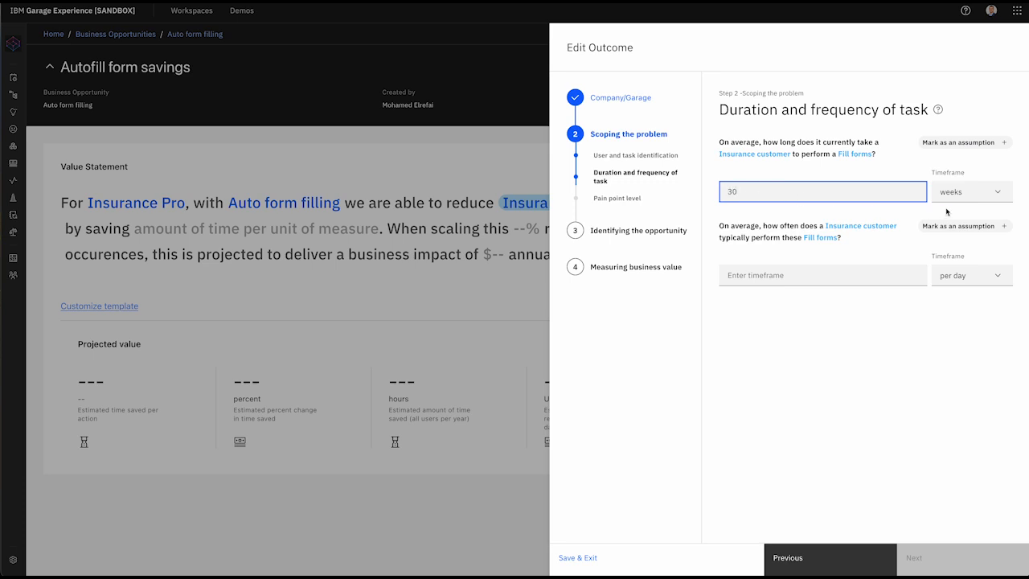
click(968, 198)
click(972, 238)
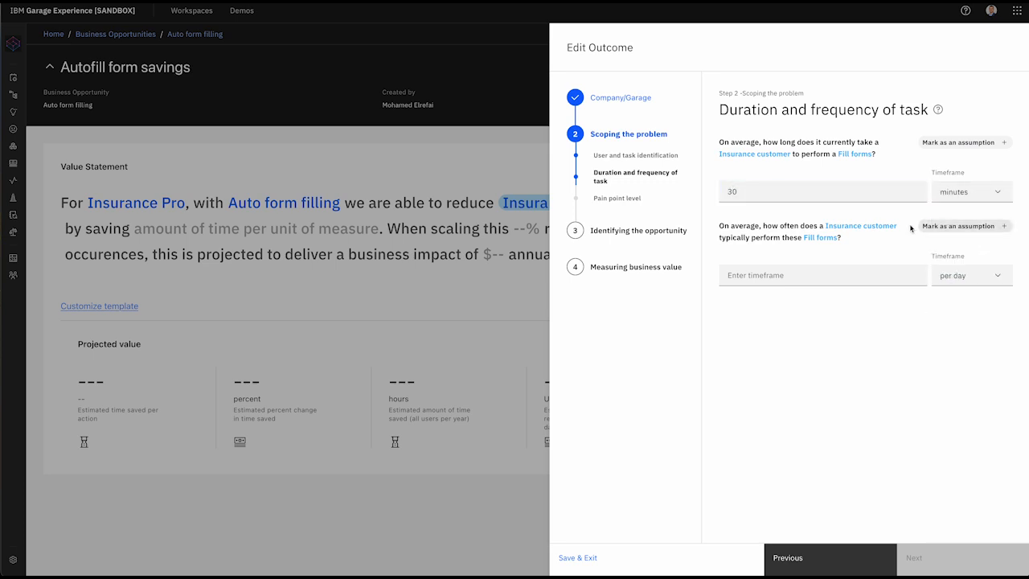
click(975, 281)
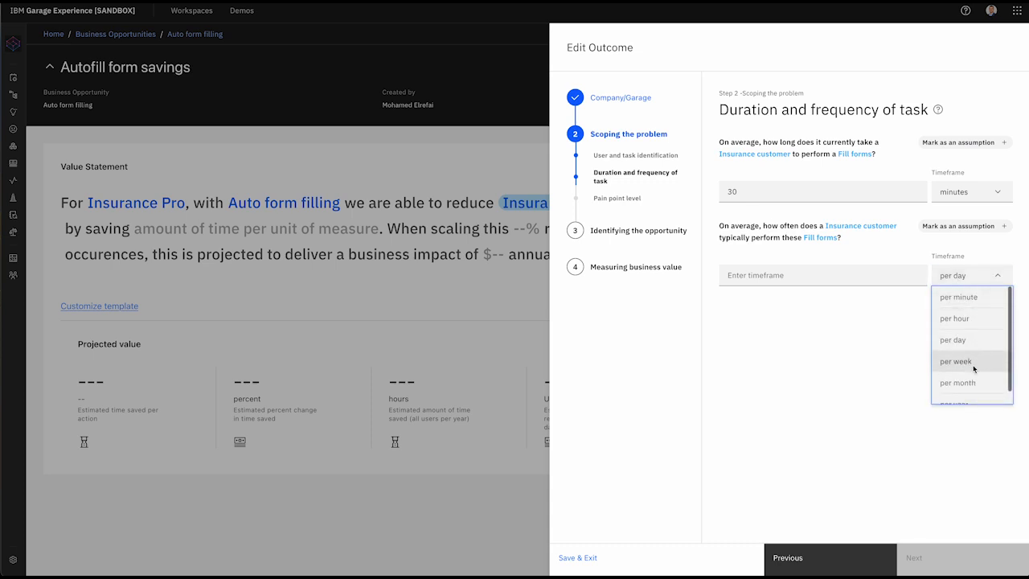
scroll(973, 366, down, 1)
click(954, 394)
click(799, 281)
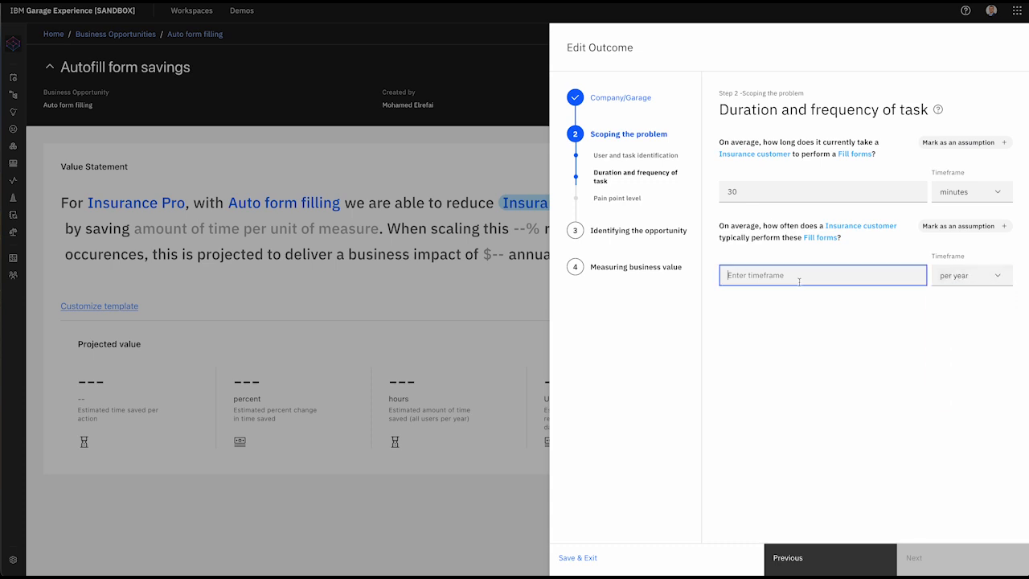
text(1)
click(954, 558)
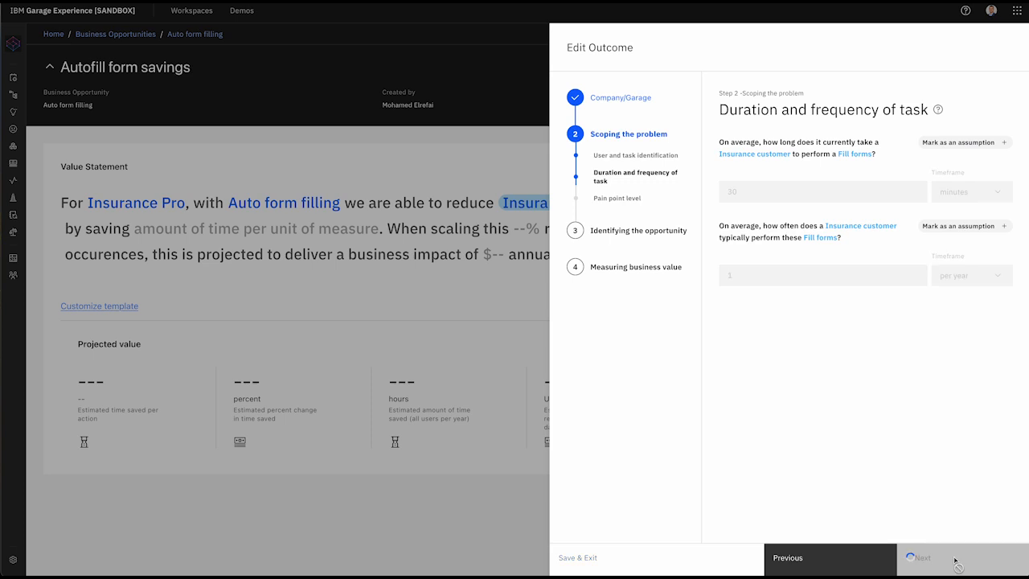
Rate the pain point level of filling forms as Medium and continue to the business opportunity description
click(765, 174)
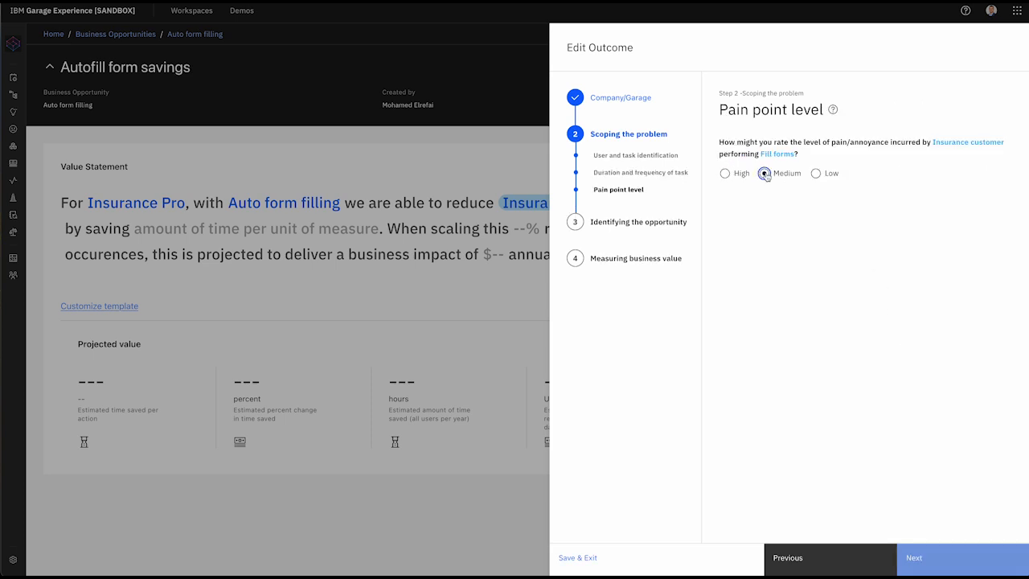
click(950, 569)
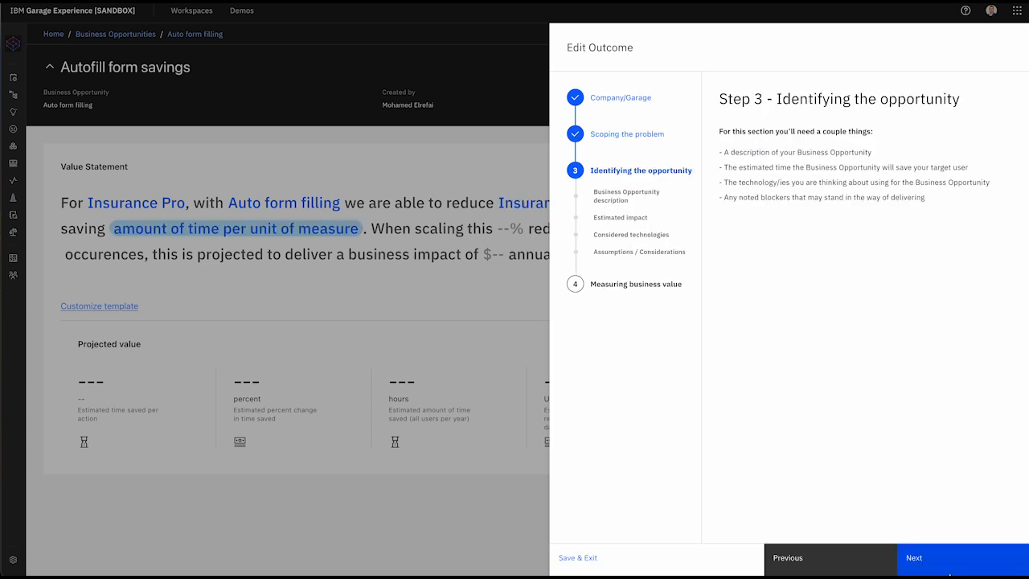
click(939, 558)
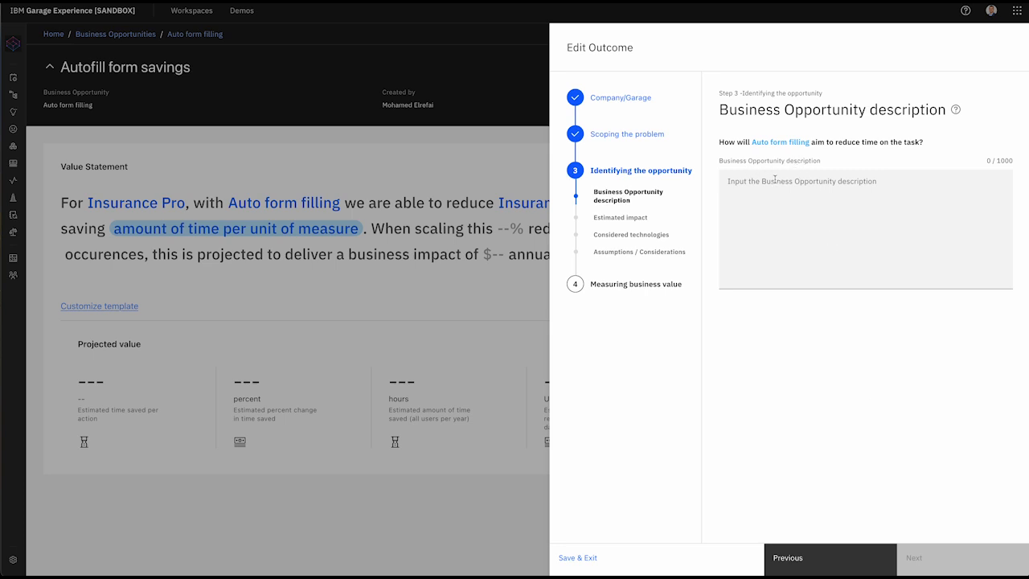
Describe the business opportunity as "Leverage AI to auto fill forms for the customer" and continue to the estimated impact
click(748, 181)
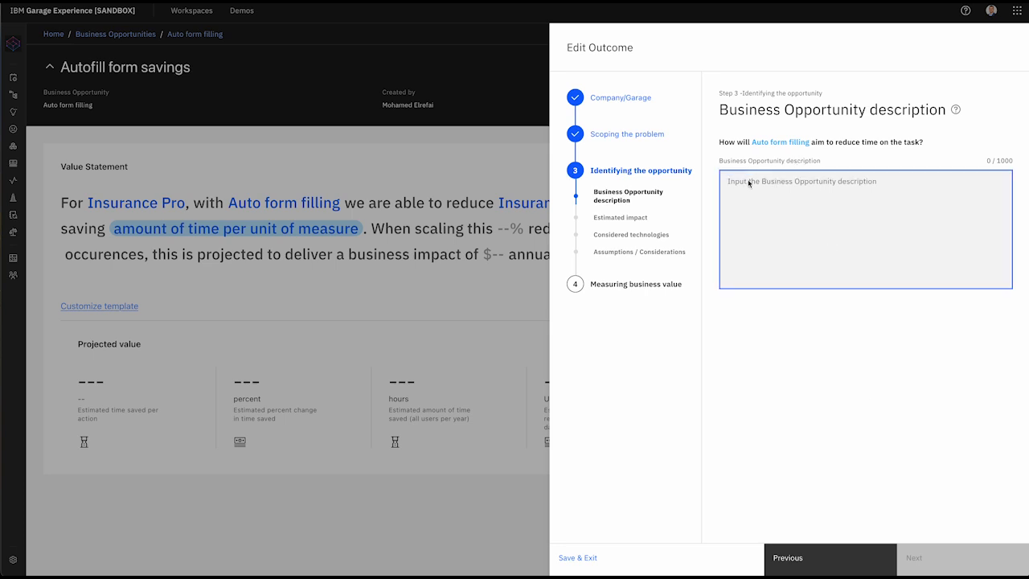
text(Levera)
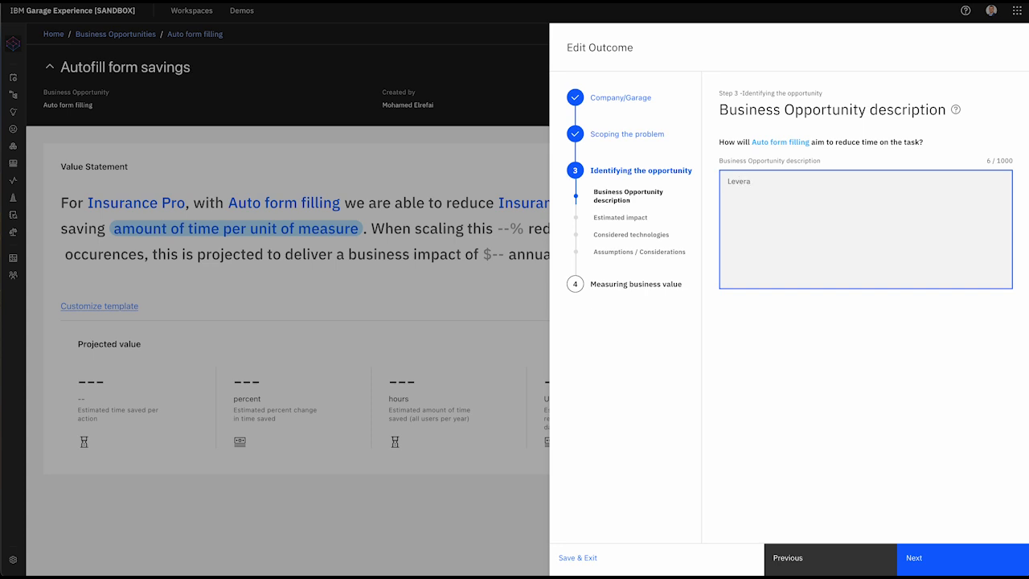
text(ge AI to auto fill forms for the customer)
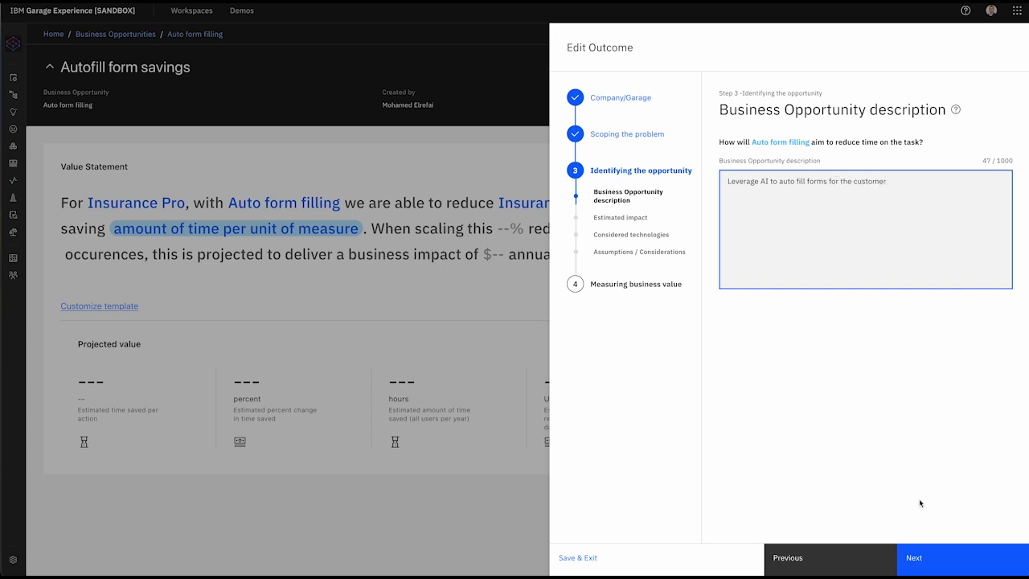
click(943, 564)
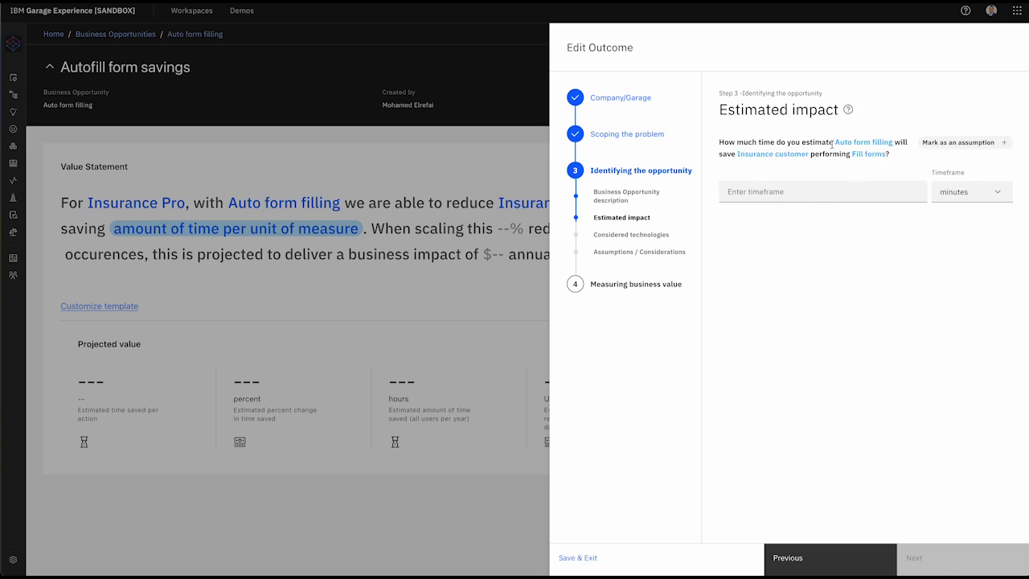
Set the estimated time saved per task to 25 minutes and continue to the considered technologies
click(773, 192)
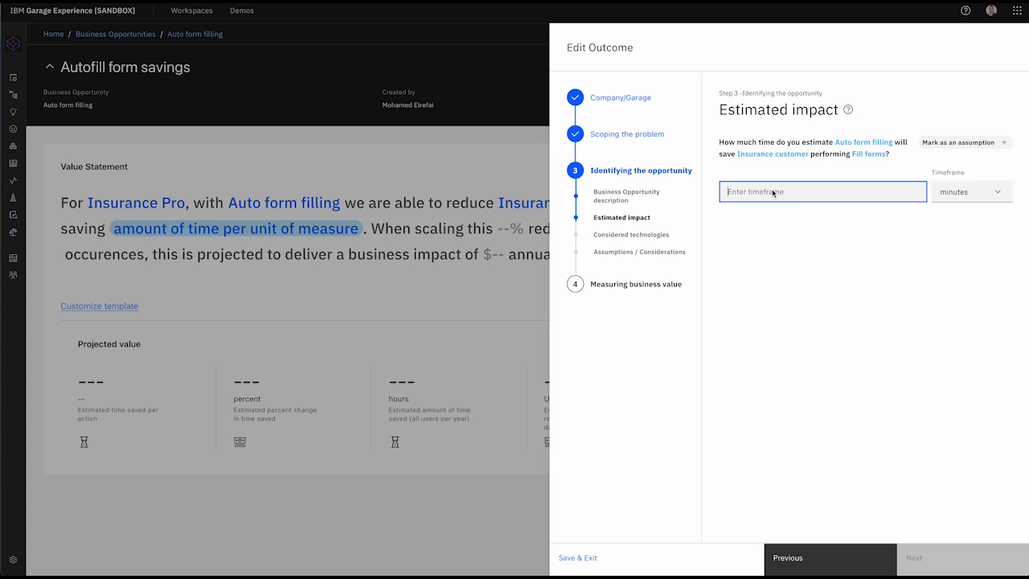
text(5)
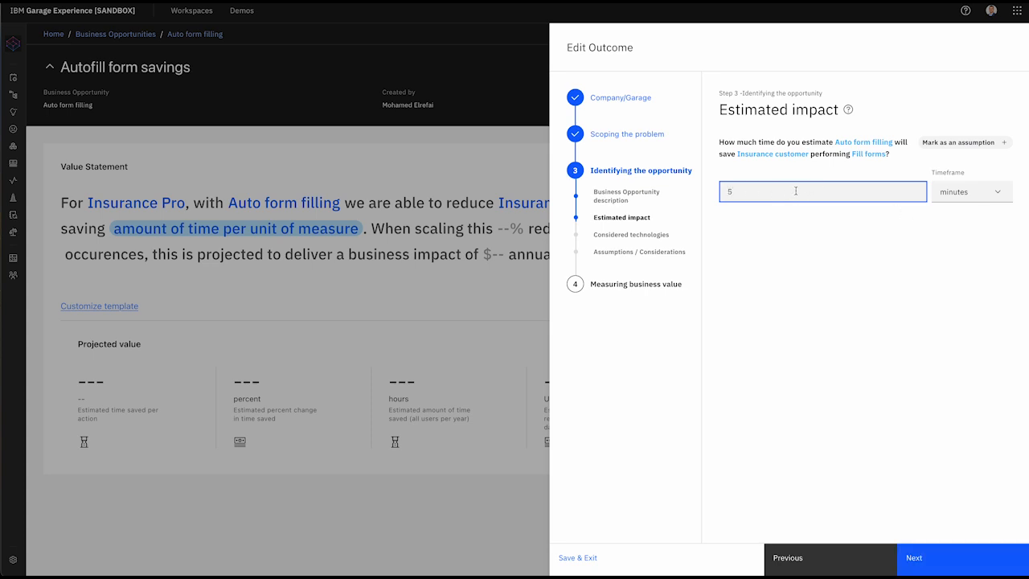
drag(738, 183, 719, 183)
click(947, 561)
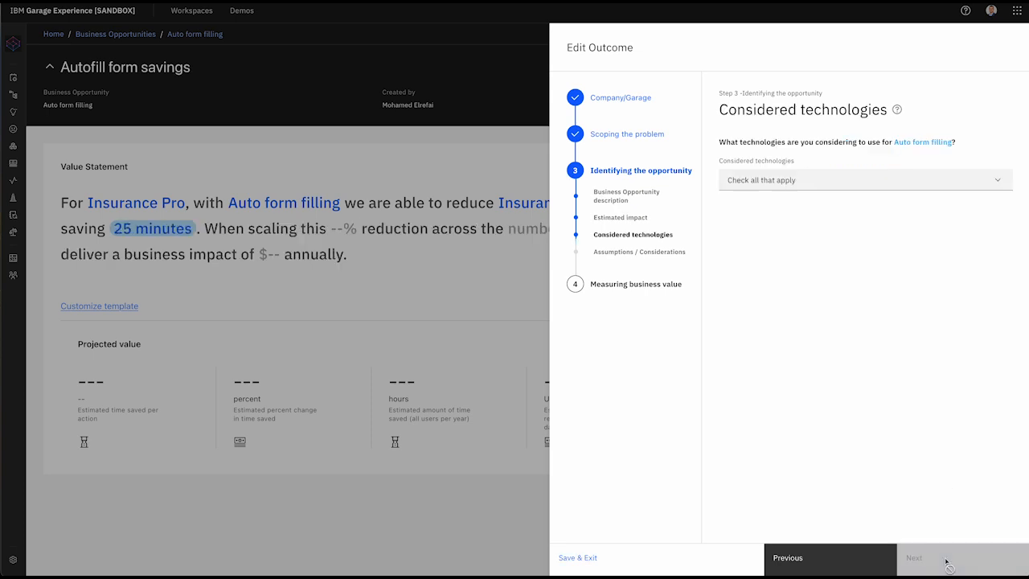
Select AI, Cloud and Automation as the considered technologies and continue to the assumptions
click(811, 180)
click(738, 223)
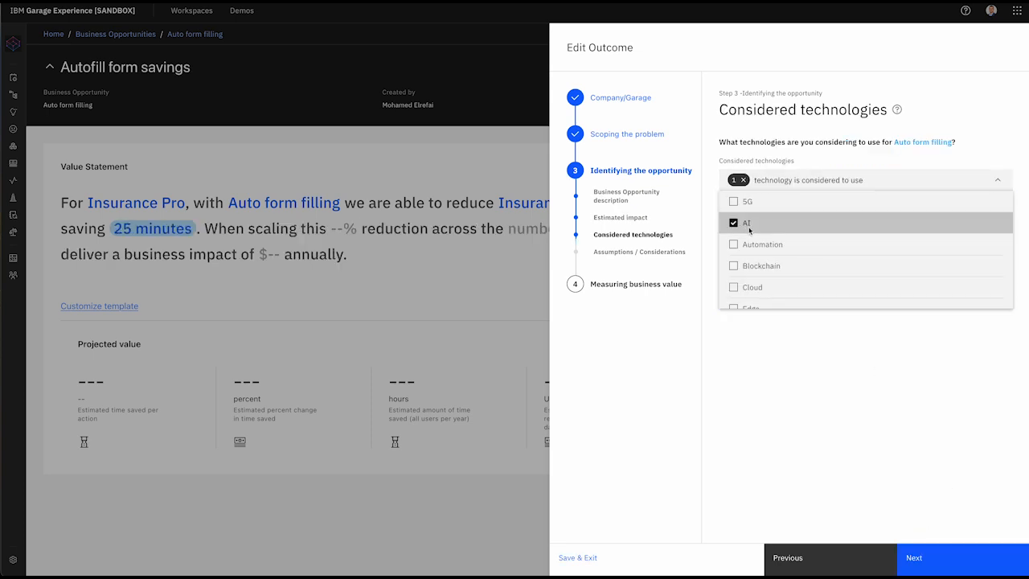
click(743, 287)
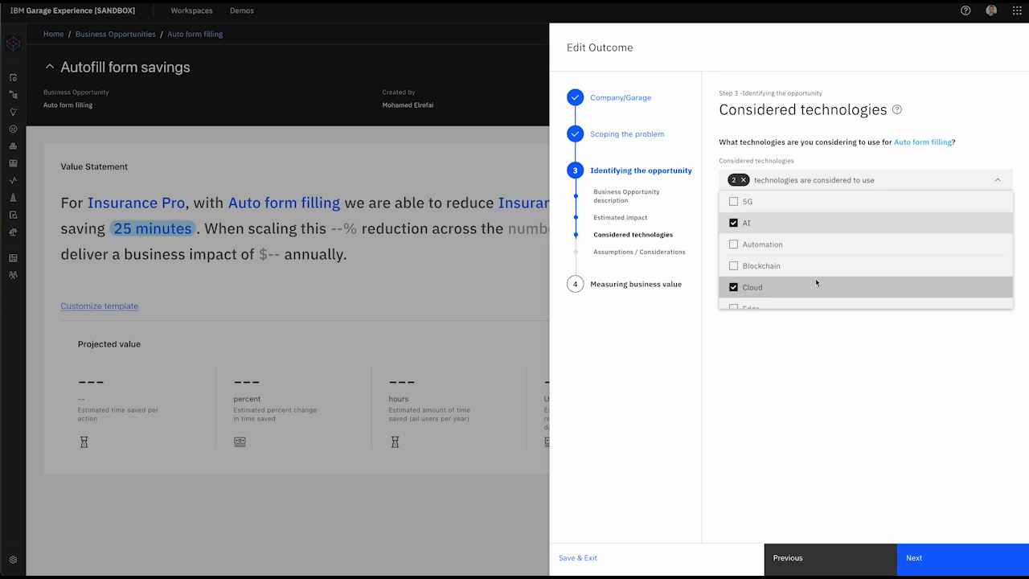
click(760, 244)
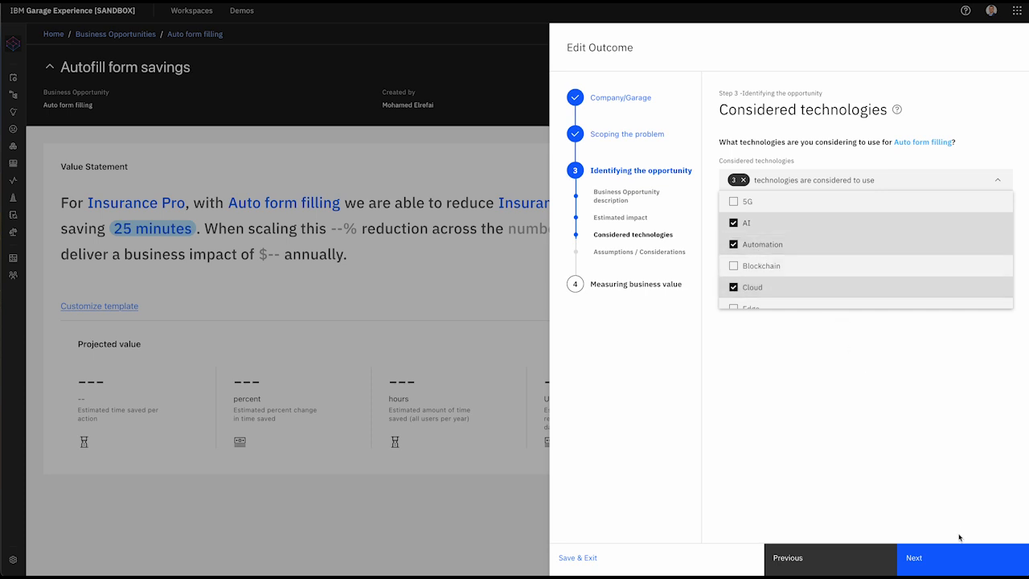
click(953, 558)
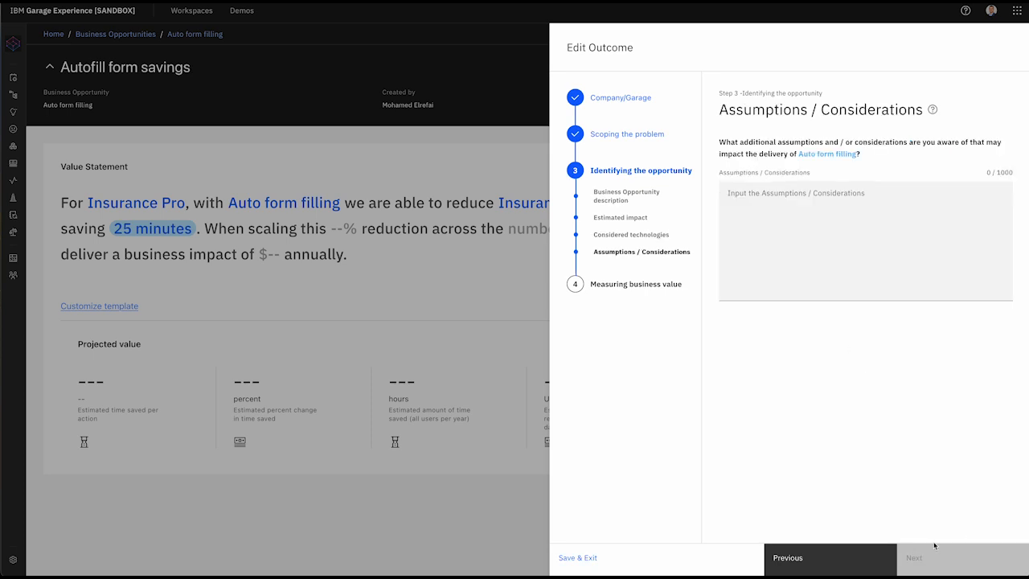
Enter "500K customers" under Assumptions / Considerations and continue to measuring business value
click(838, 255)
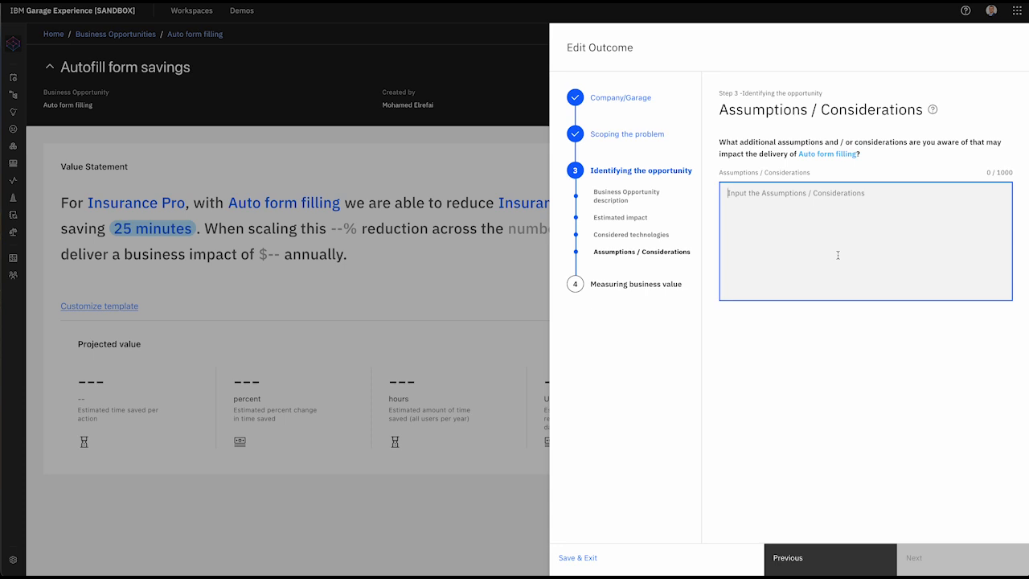
text(500K customers)
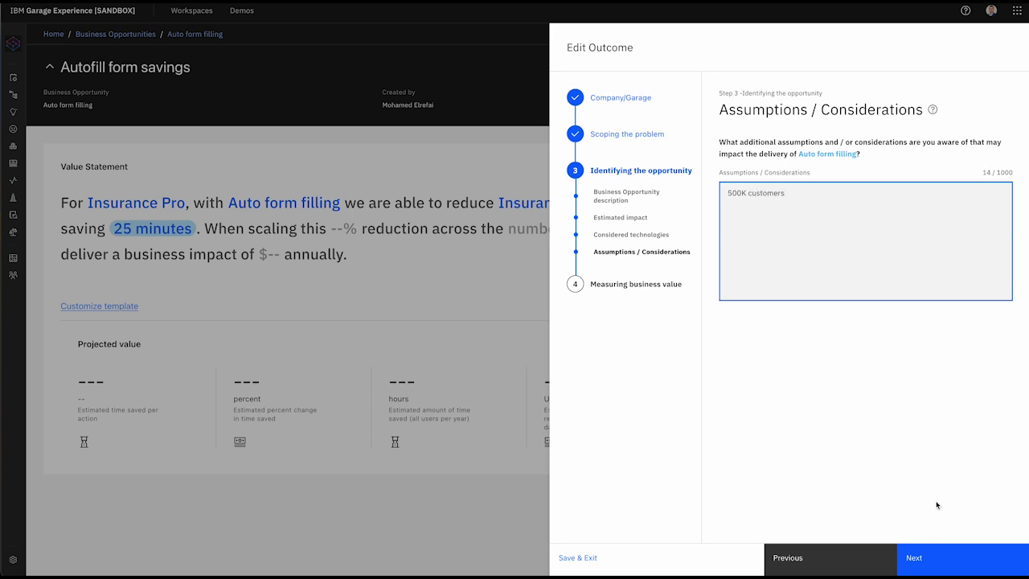
click(912, 560)
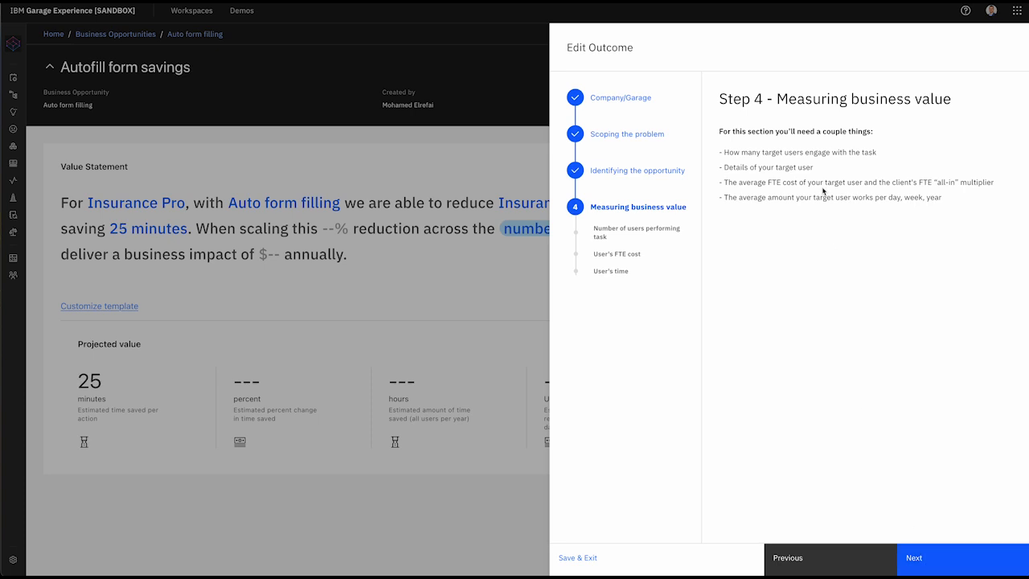
Set the number of users performing the task to 500,000 and continue to the user's FTE cost
click(939, 560)
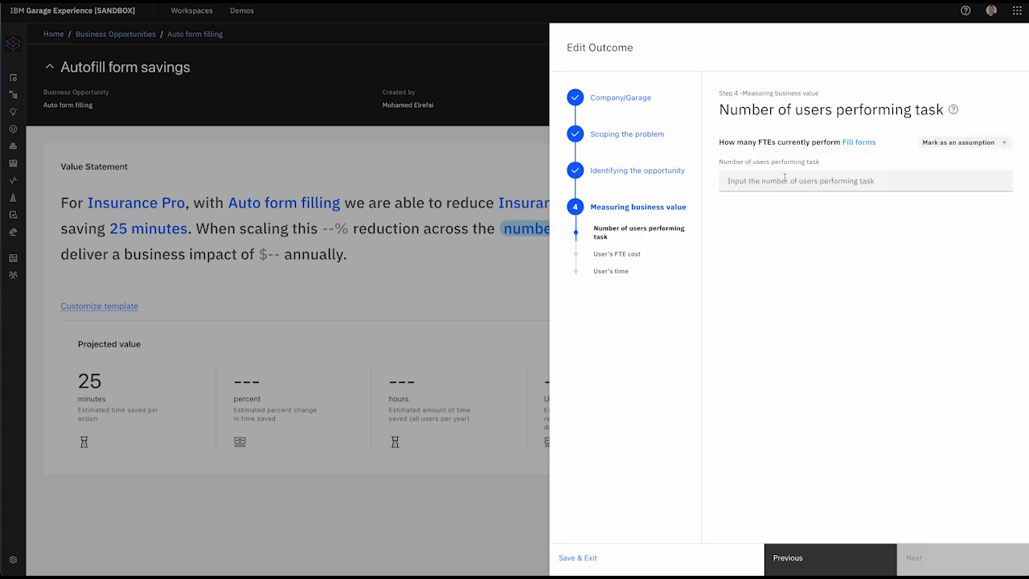
click(812, 183)
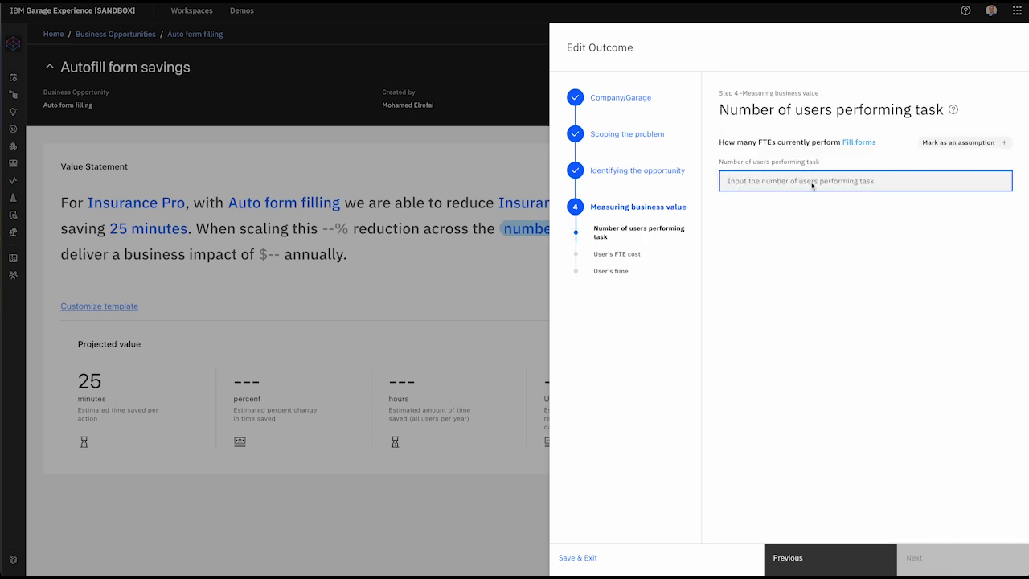
text(5000000)
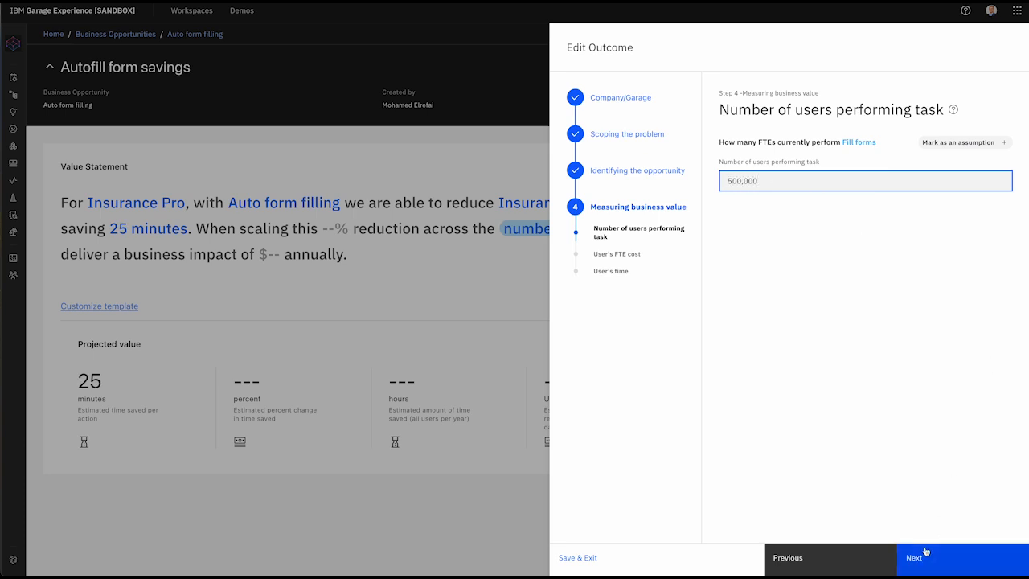
click(937, 568)
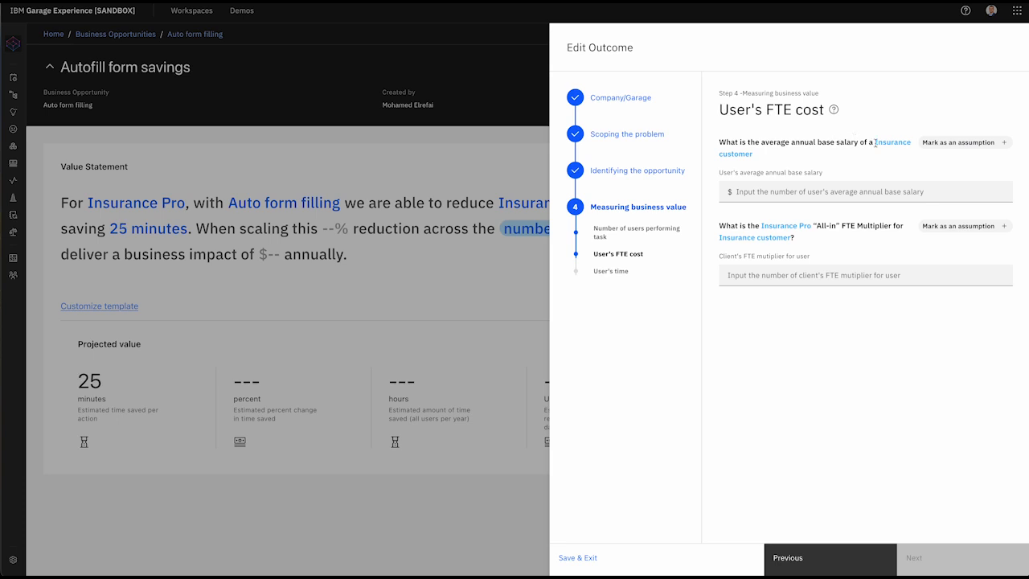
Set the user's average annual base salary to $30,000 and the FTE multiplier to 1, and continue to the user's time
click(765, 193)
text(30)
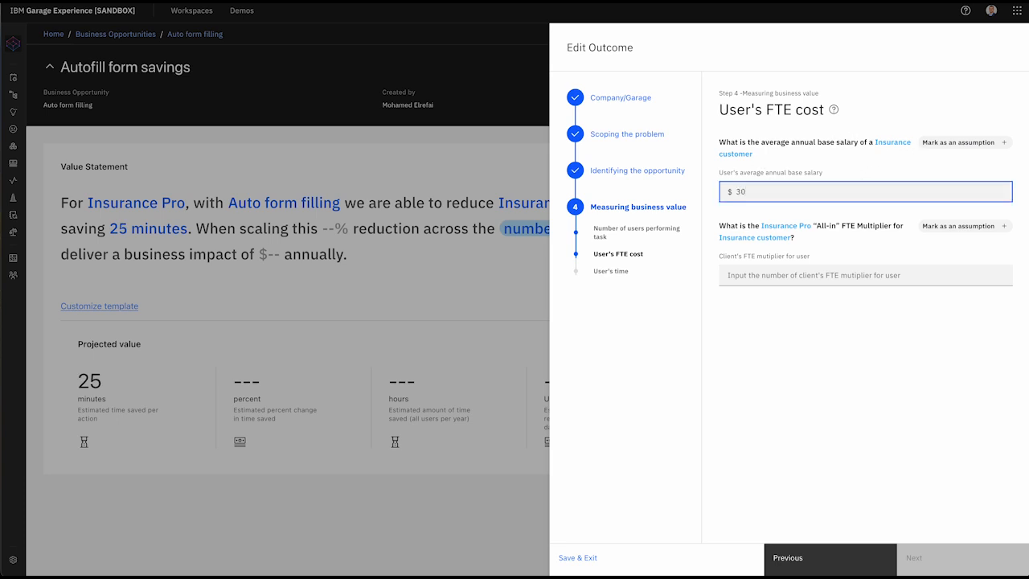
text(0,000)
click(780, 279)
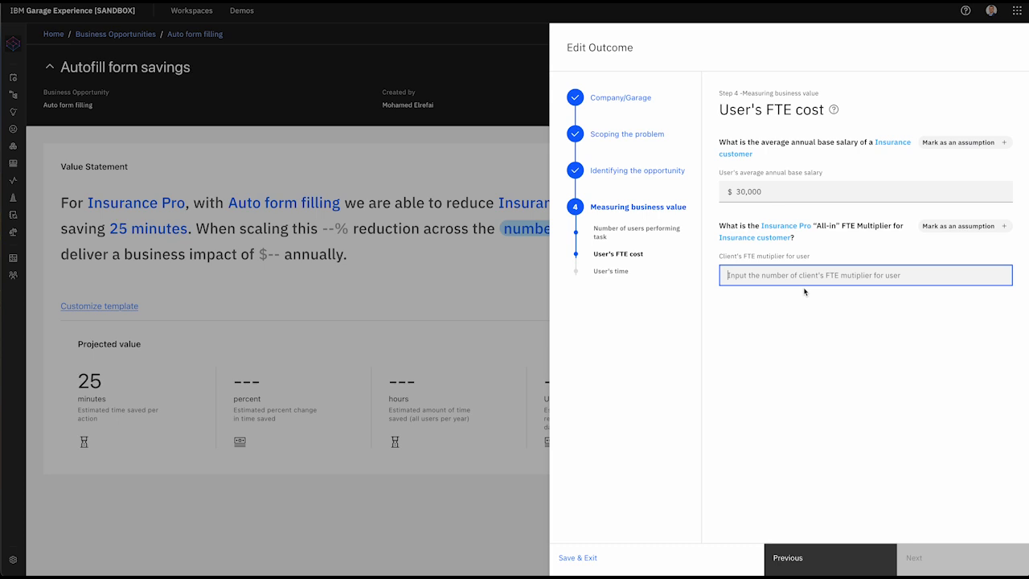
text(1)
click(951, 571)
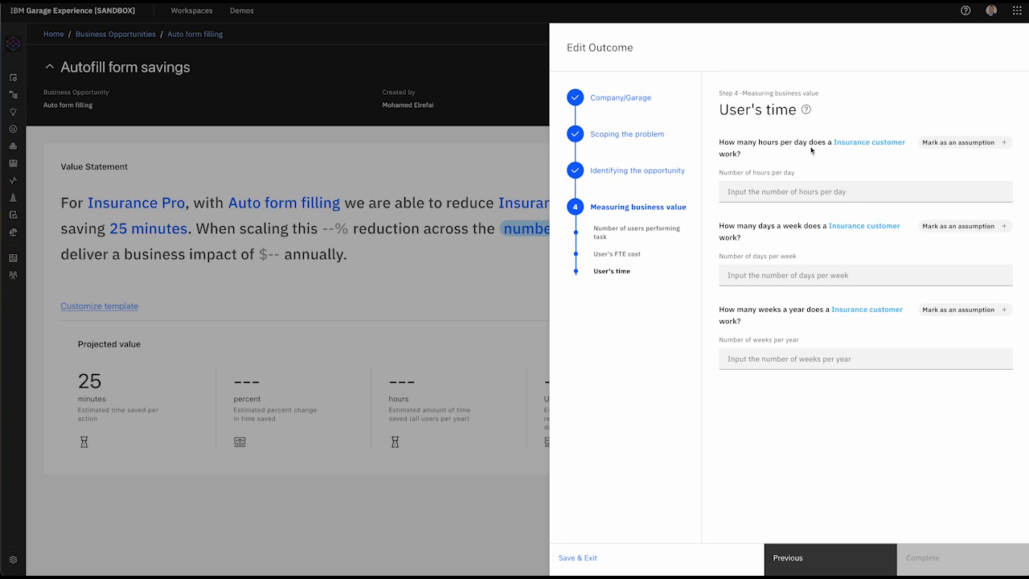
Set the user's working time to 8 hours per day, 5 days per week and 48 weeks per year, and complete the value statement
click(776, 187)
text(8)
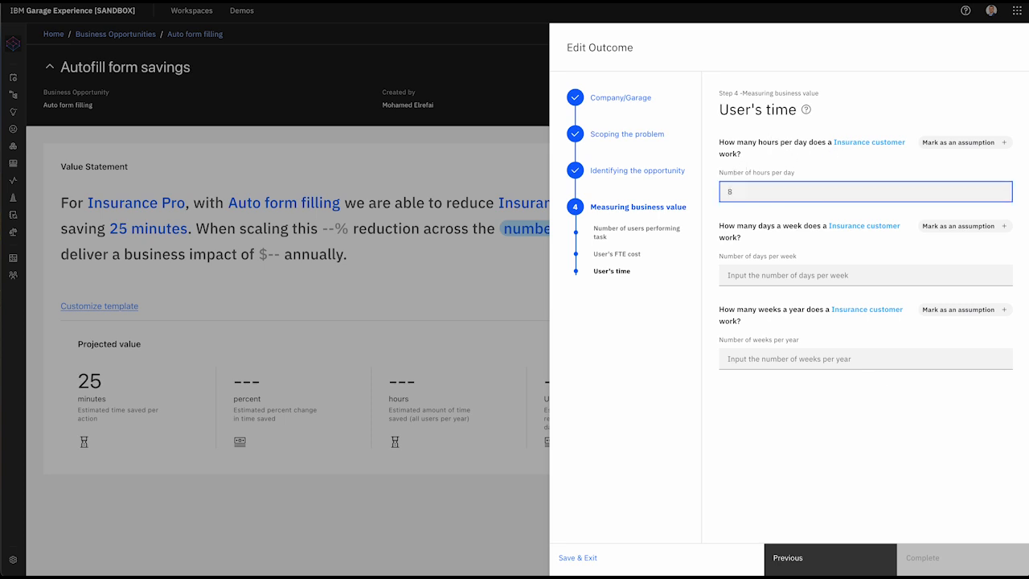
click(756, 273)
text(5)
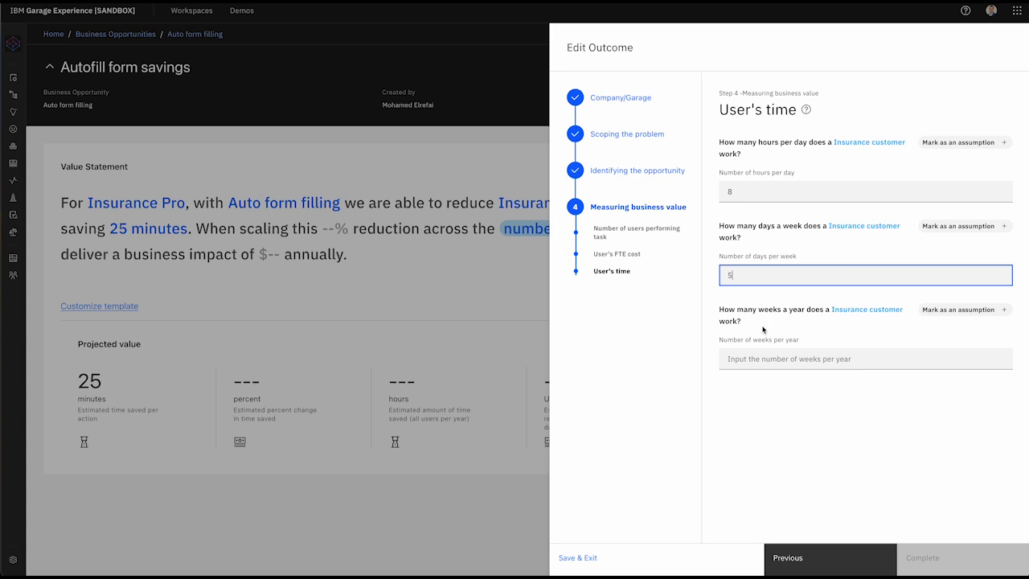
click(767, 359)
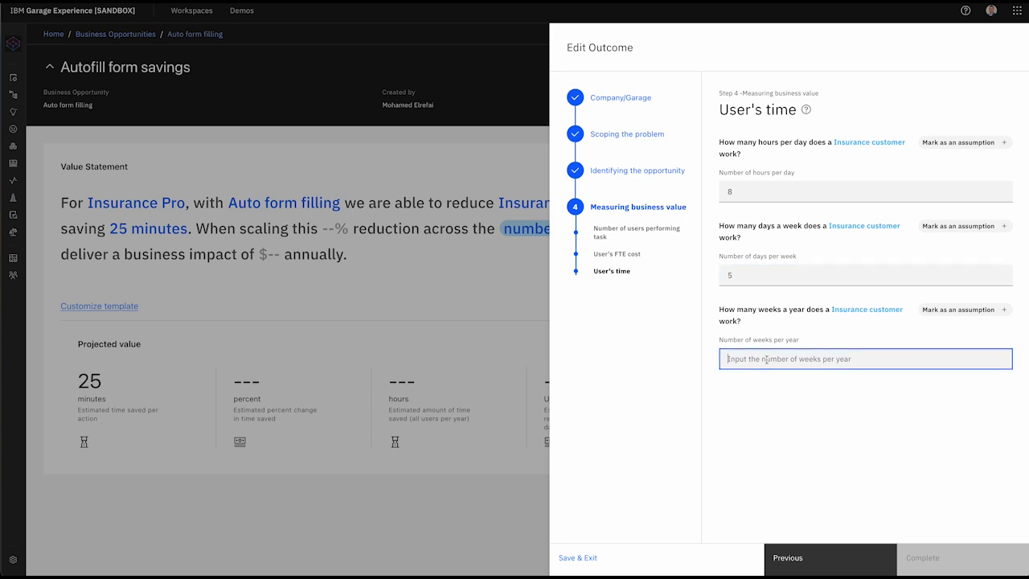
text(48)
click(935, 547)
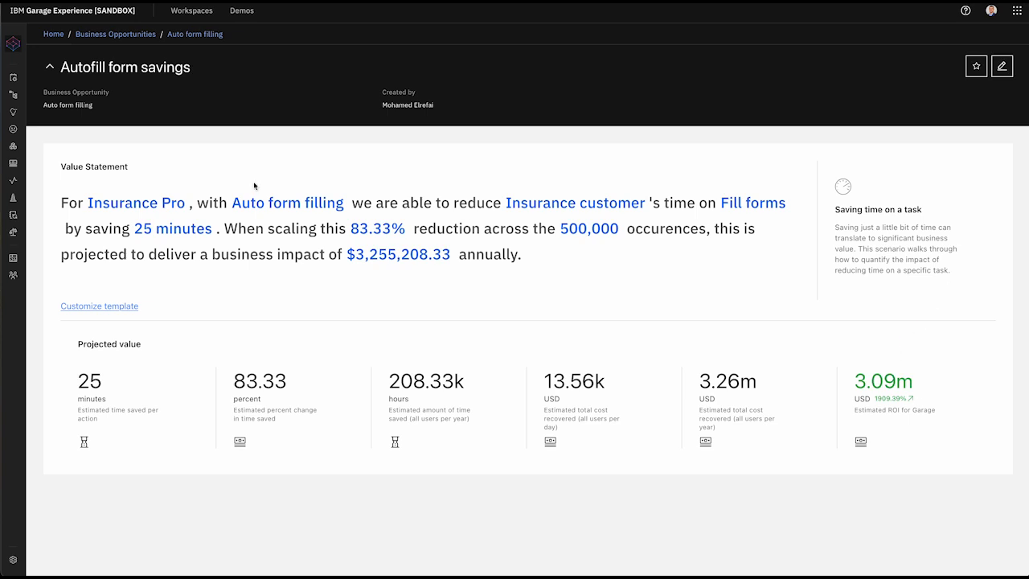
Return to the Auto form filling opportunity and save 07/31/2024 as its projected delivery date
click(200, 36)
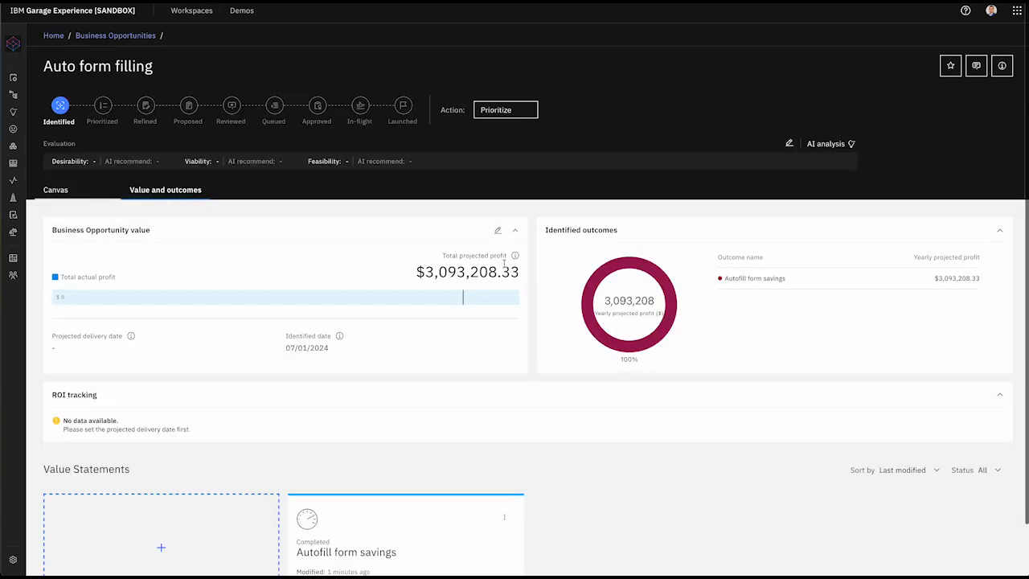
click(498, 231)
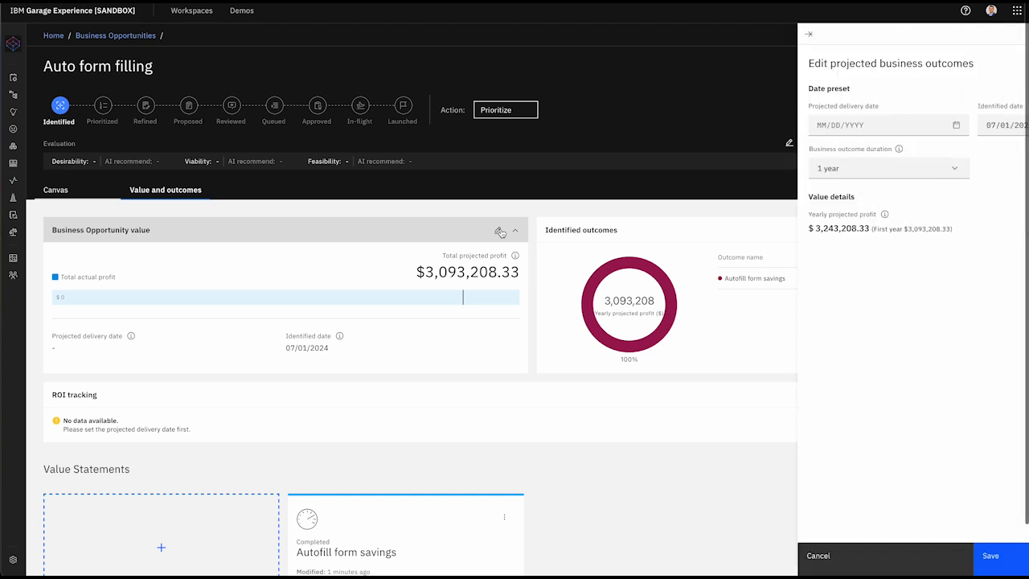
click(822, 125)
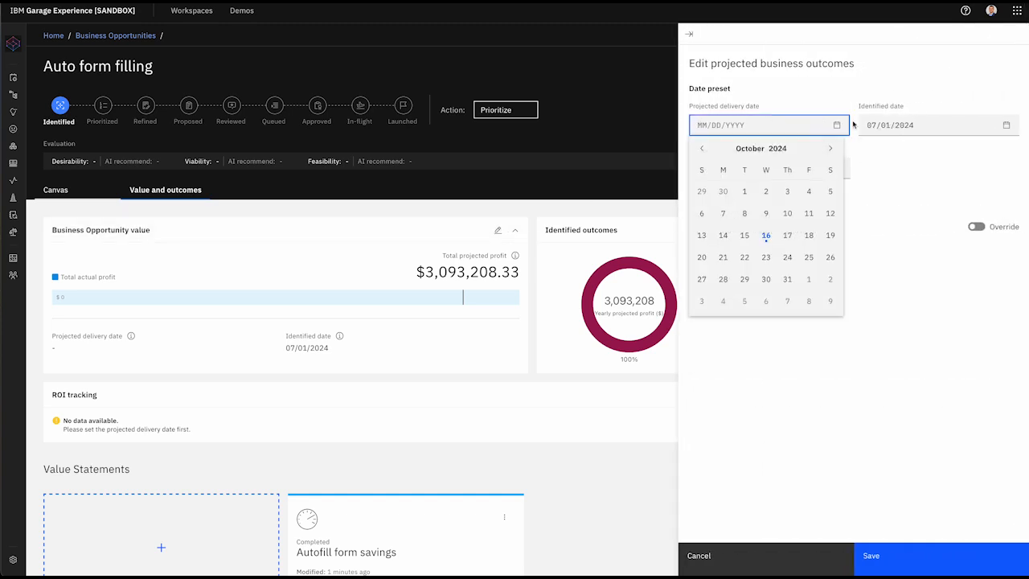
click(703, 150)
click(704, 149)
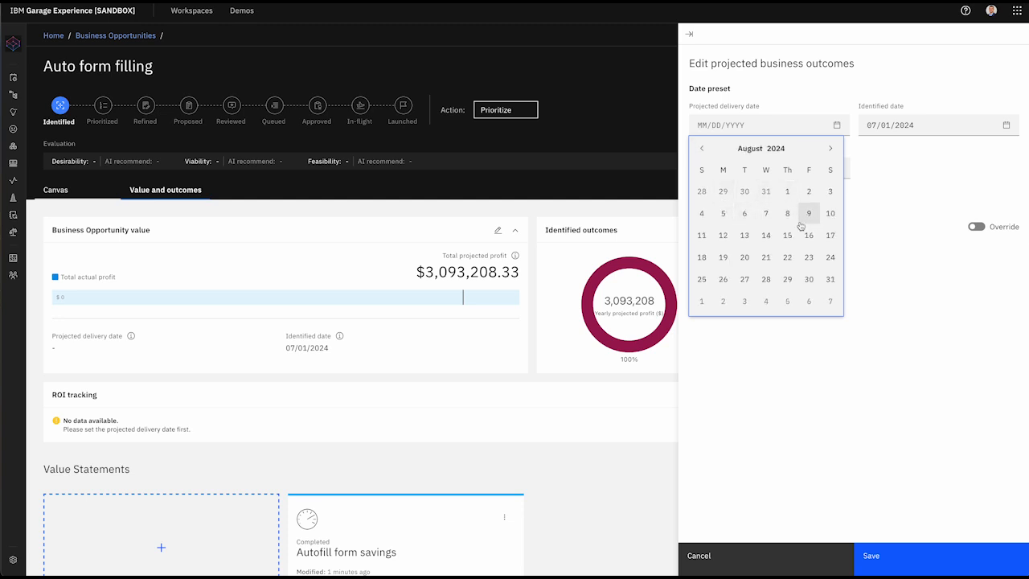
click(702, 148)
click(765, 280)
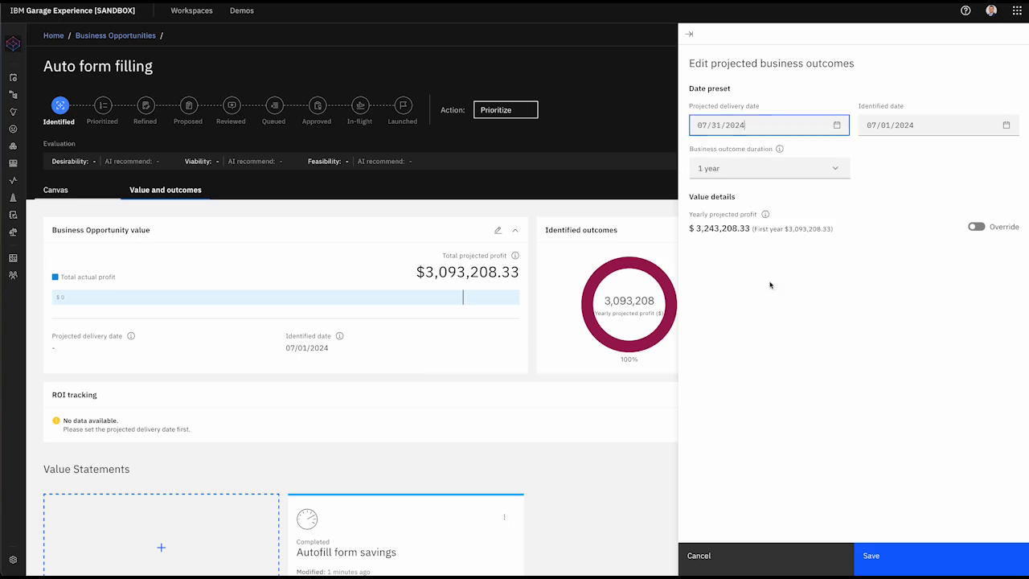
click(949, 571)
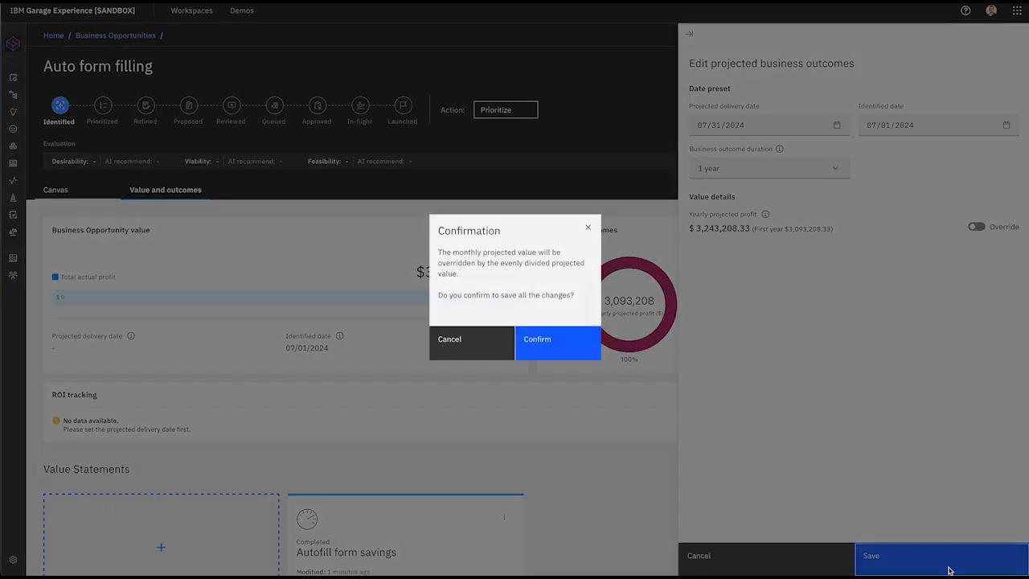
click(568, 344)
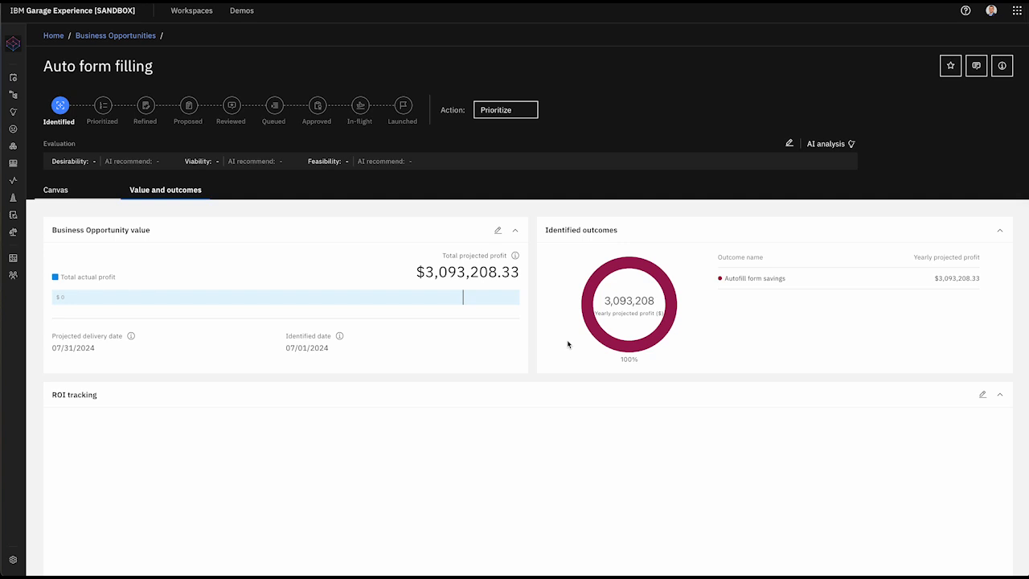
Examine the monthly ROI tracking chart and the override fields of the projected business outcomes, leaving the outcomes unsaved
scroll(568, 344, down, 5)
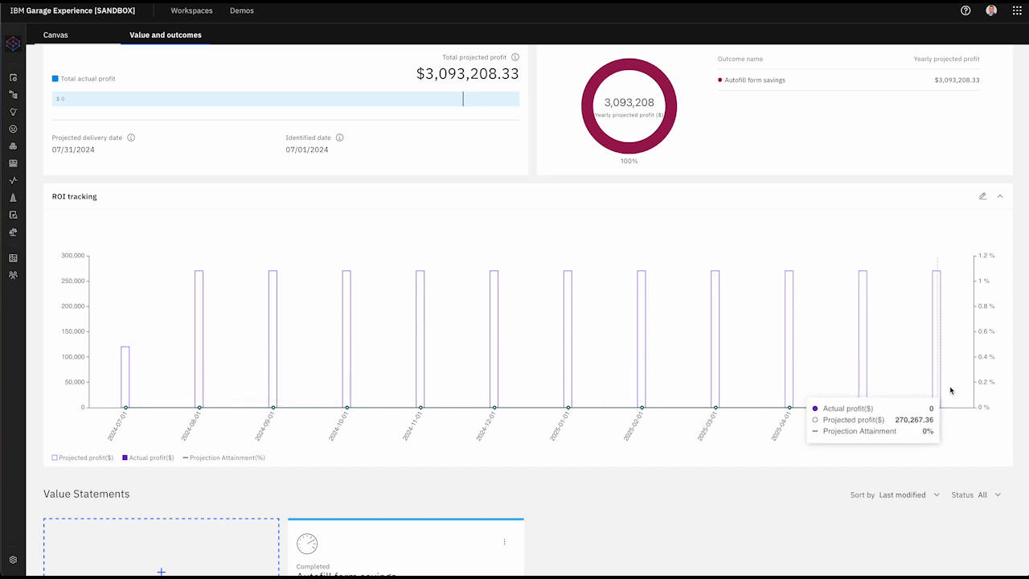
scroll(919, 367, up, 3)
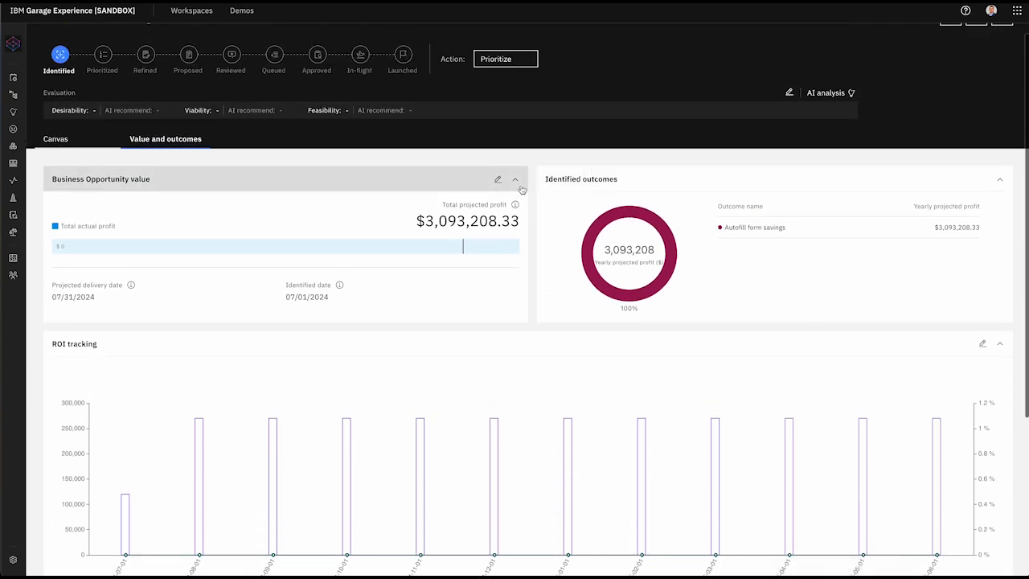
click(498, 178)
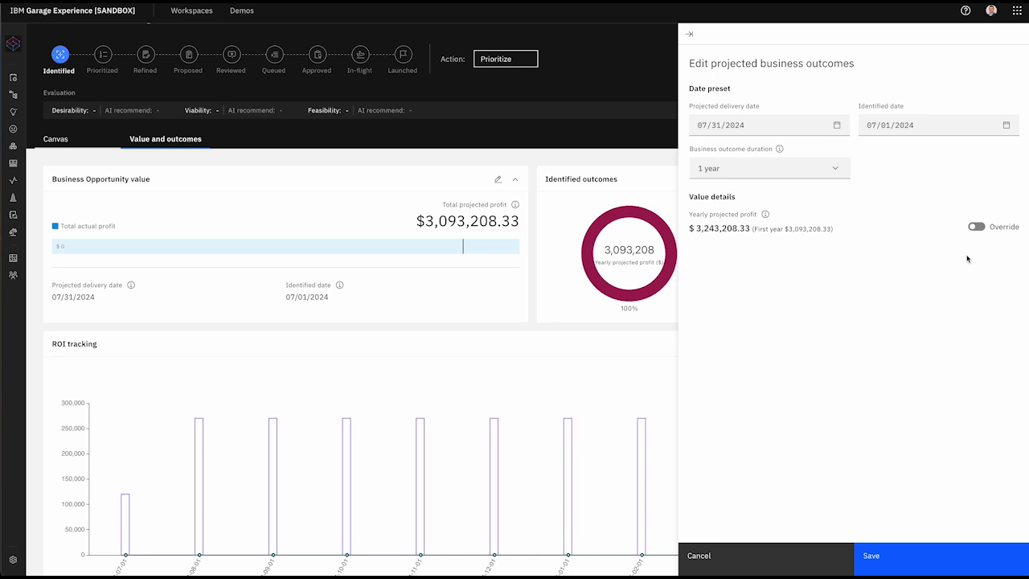
click(977, 228)
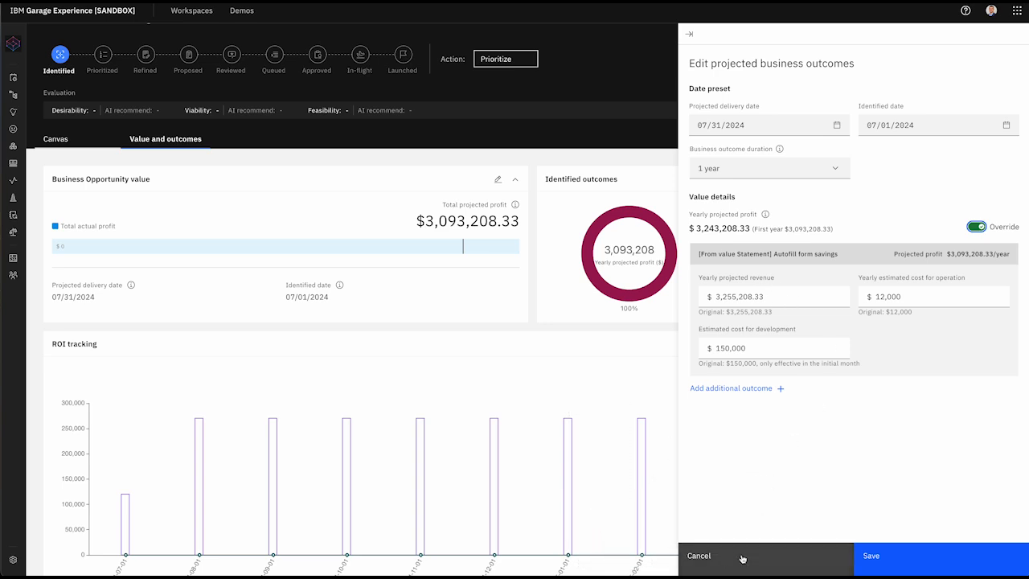
scroll(627, 454, down, 3)
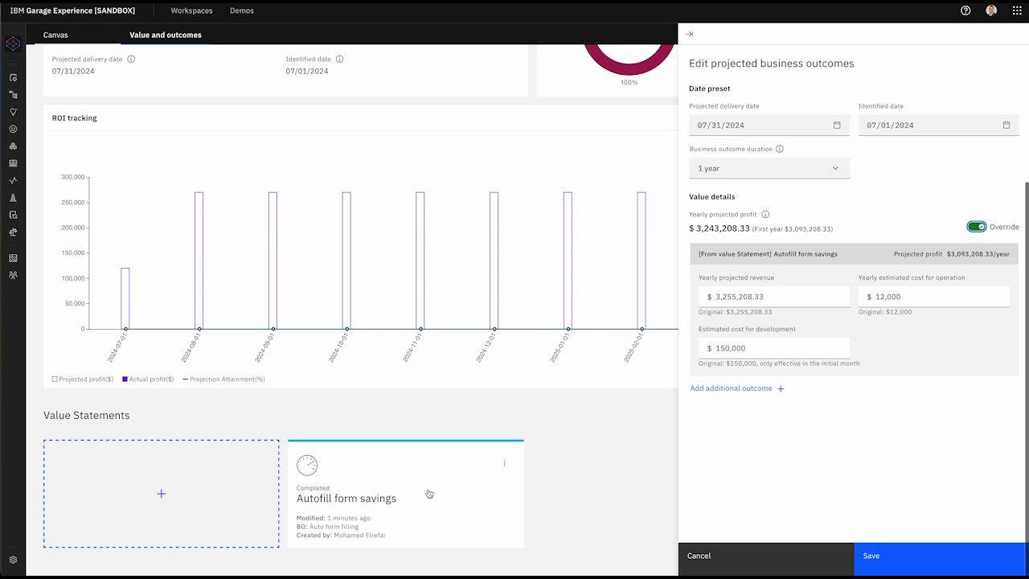
click(728, 565)
In ROI tracking, enter the 2024-07 actuals: $100,000 revenue, $150,000 cost for development and $1,000 cost for operation
scroll(687, 459, up, 5)
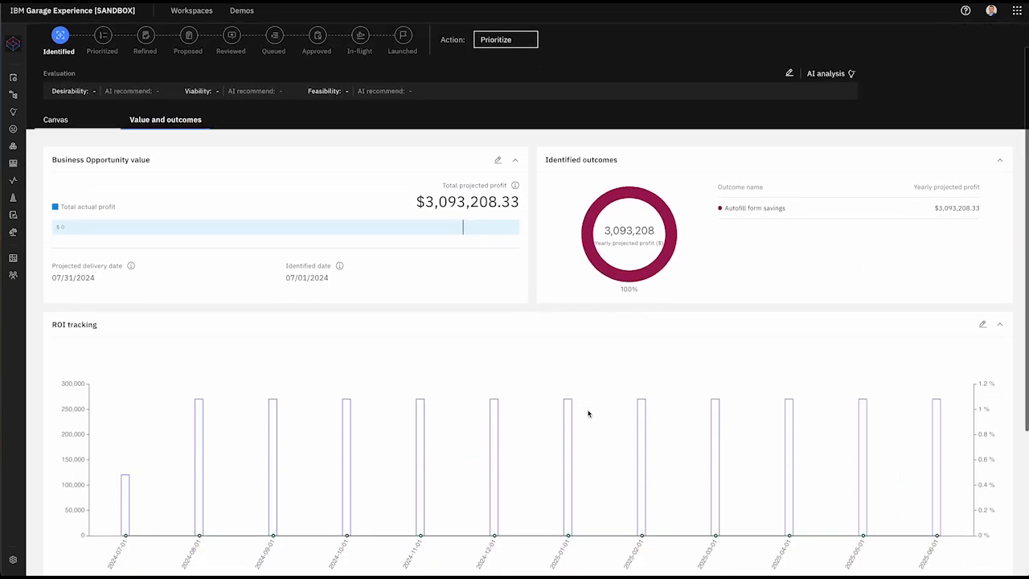
scroll(588, 413, down, 1)
click(983, 261)
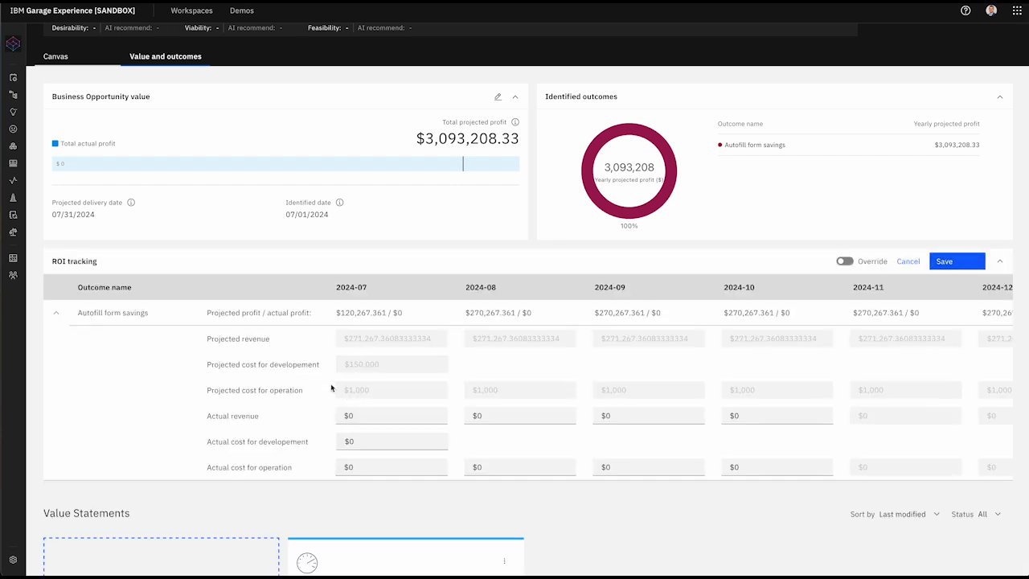
click(371, 417)
text(100000)
click(370, 442)
key(BackSpace)
key(BackSpace)
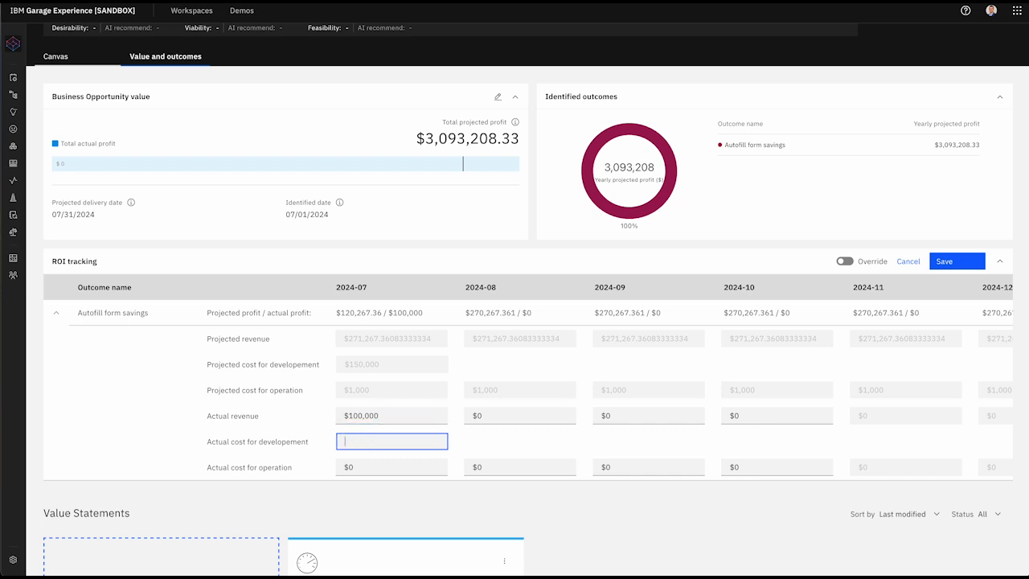
text(150,000)
click(361, 467)
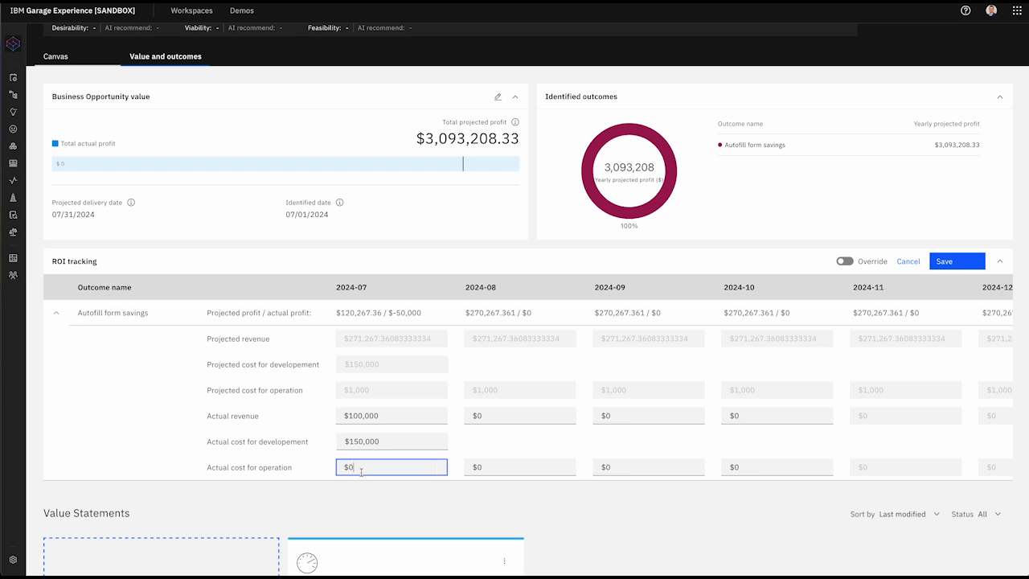
text(1,000)
Set the actual cost for operation to $1,000 for each of 2024-08, 2024-09 and 2024-10
click(498, 464)
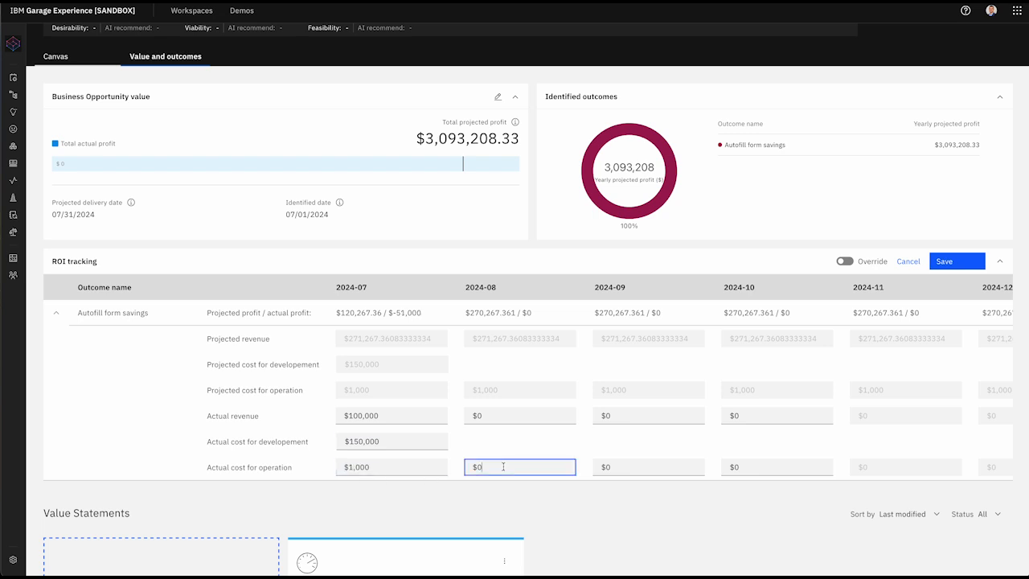
key(BackSpace)
key(BackSpace)
text(1,000)
click(614, 466)
key(BackSpace)
key(BackSpace)
text(1,)
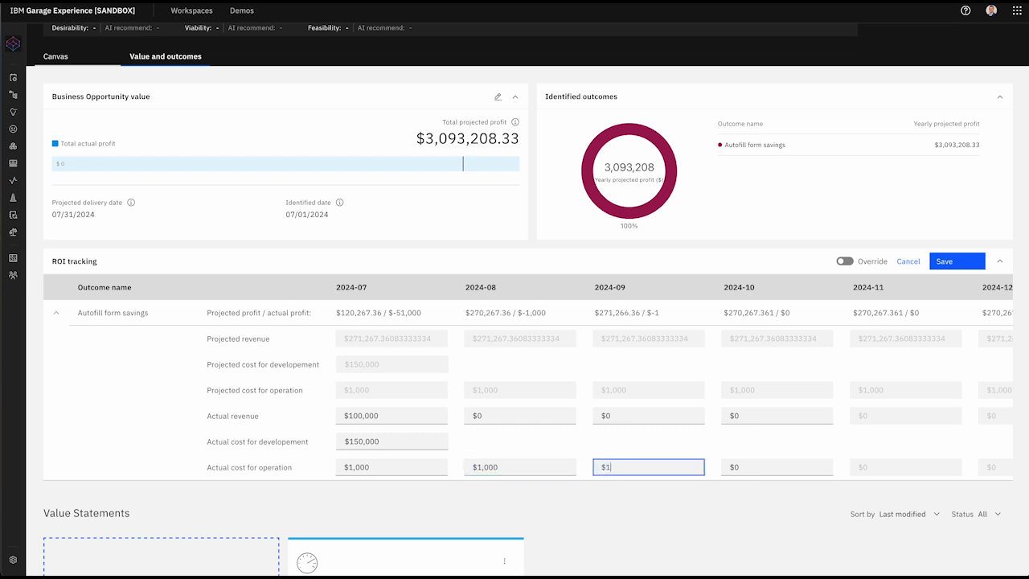
text(000)
click(770, 465)
key(BackSpace)
key(BackSpace)
text(1)
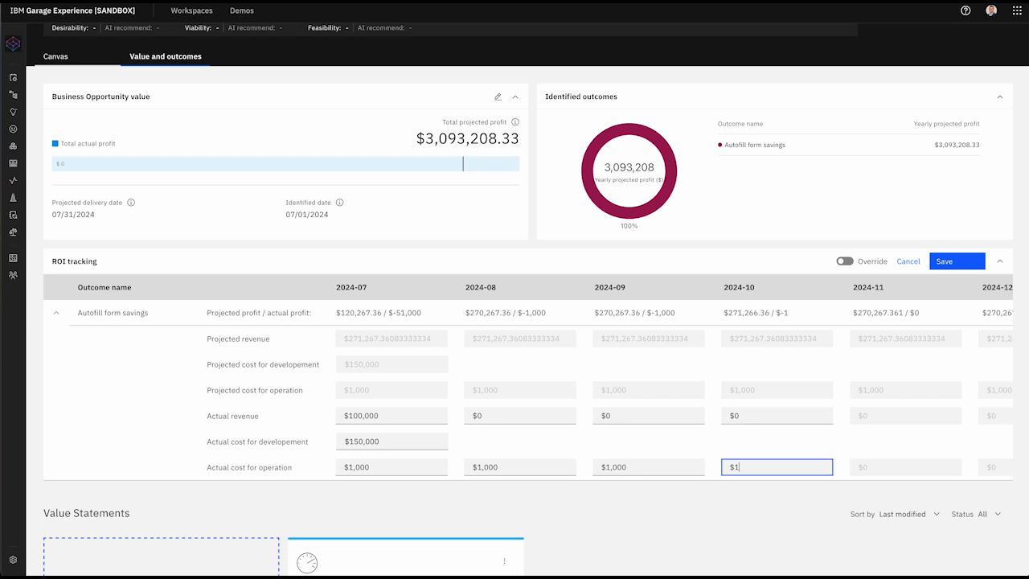
text(,000)
Set the actual revenue to $150,000 for 2024-08, $200,000 for 2024-09 and $250,000 for 2024-10, and save the ROI tracking
click(495, 413)
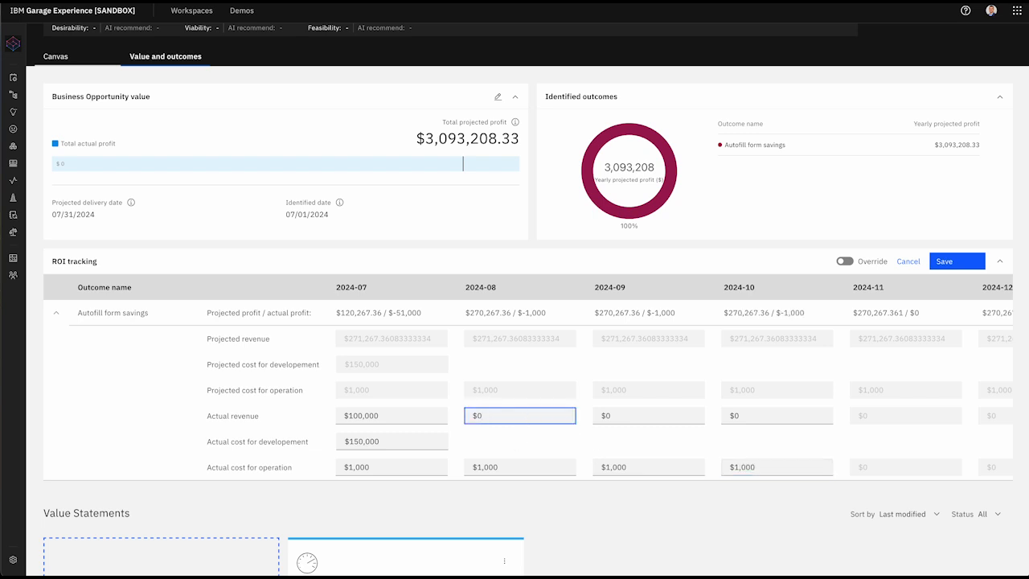
text(150,000)
click(644, 414)
text(200000)
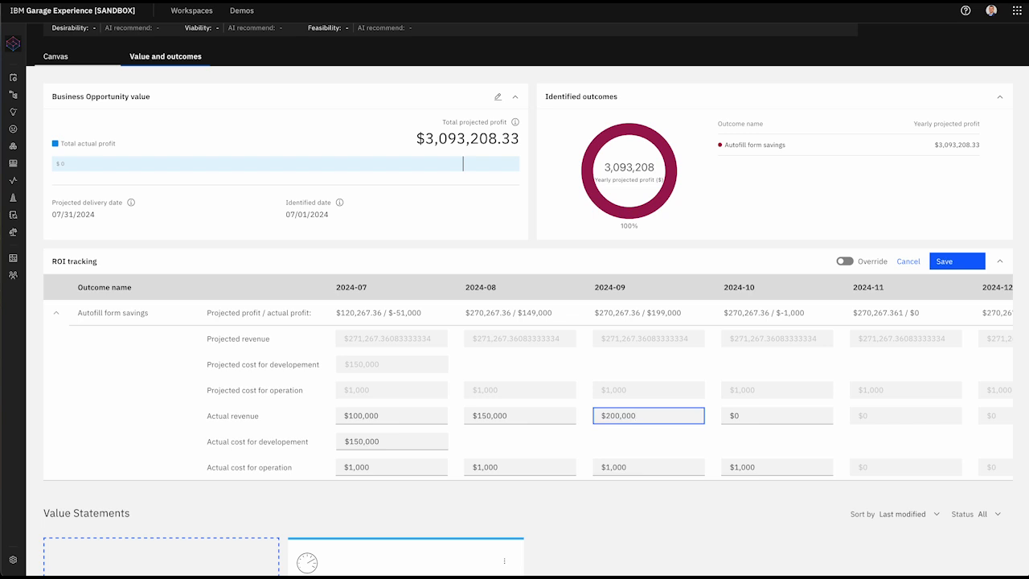
click(763, 416)
key(BackSpace)
key(BackSpace)
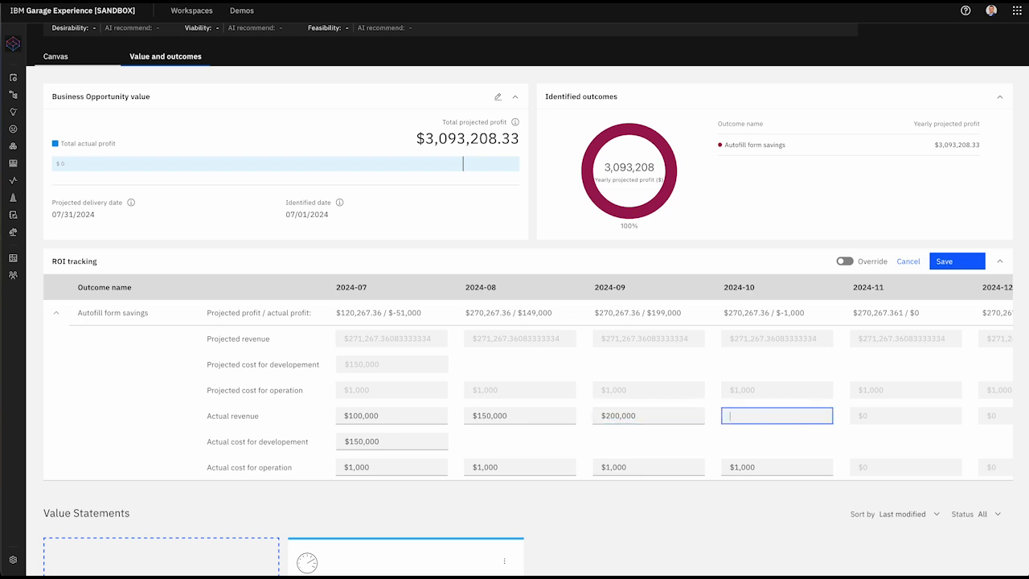
text(250,000)
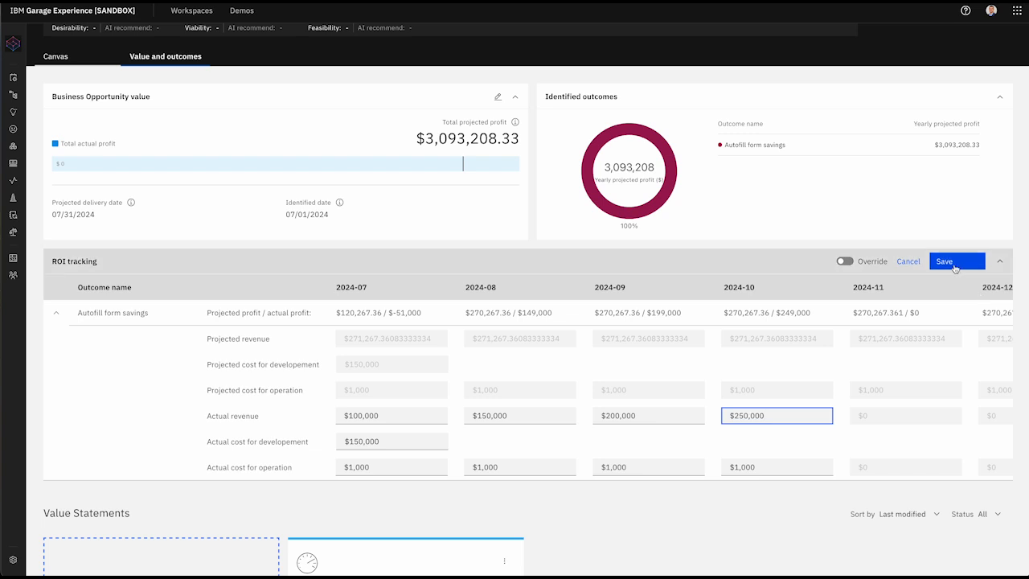
click(944, 262)
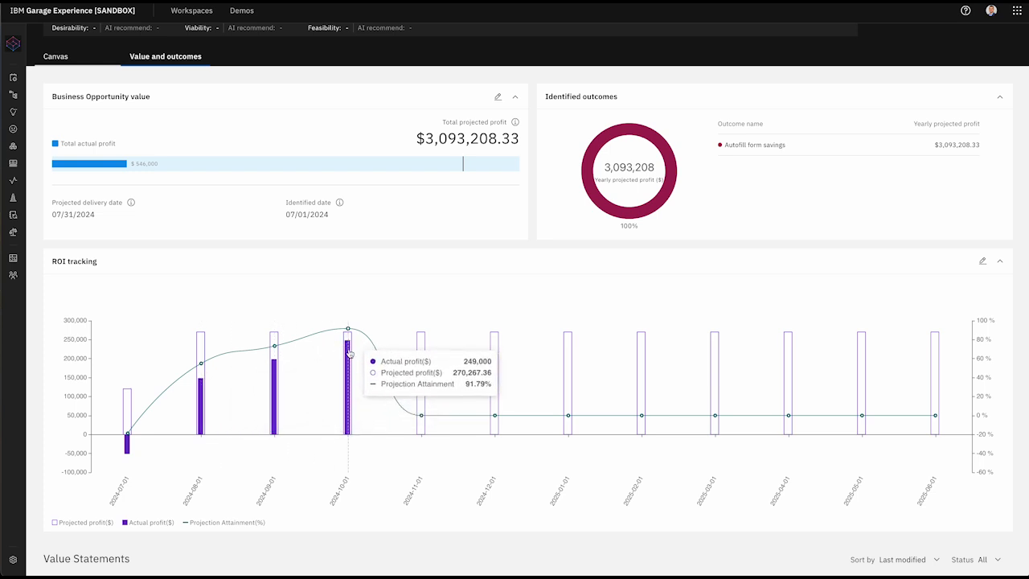
Review the projected and actual monthly figures in the ROI tracking table, and leave editing without saving
click(983, 260)
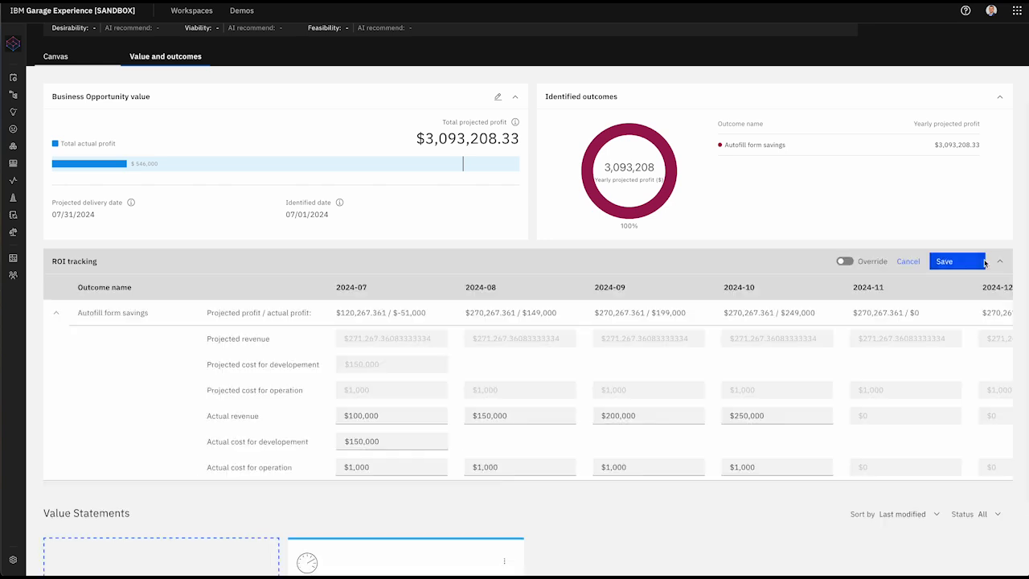
scroll(477, 420, down, 1)
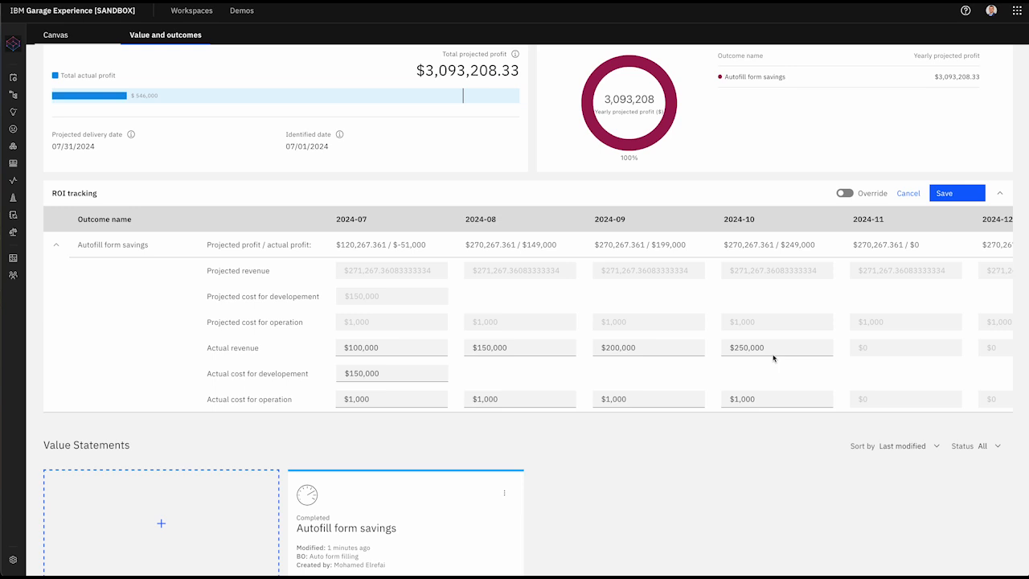
scroll(773, 358, up, 5)
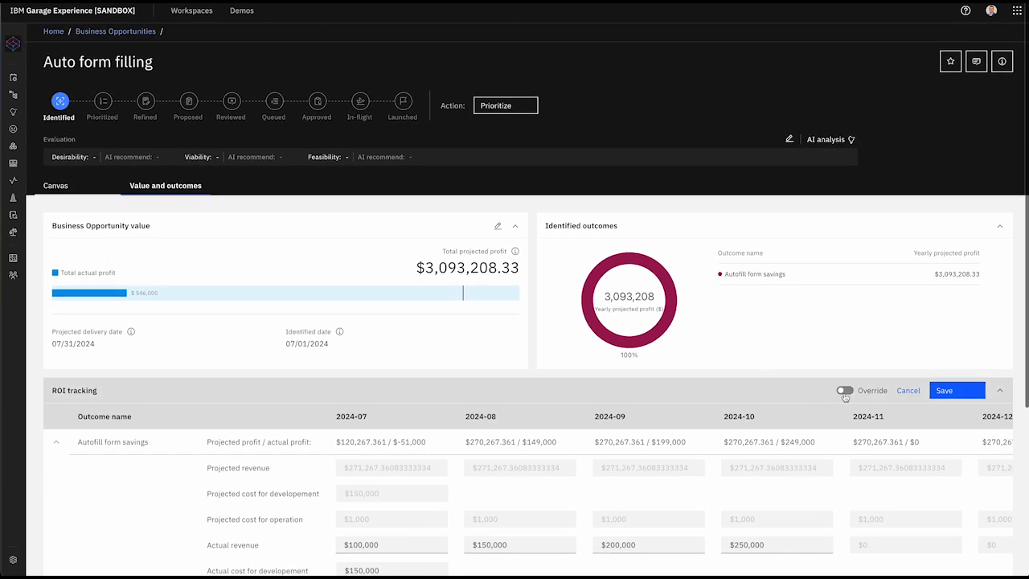
click(908, 392)
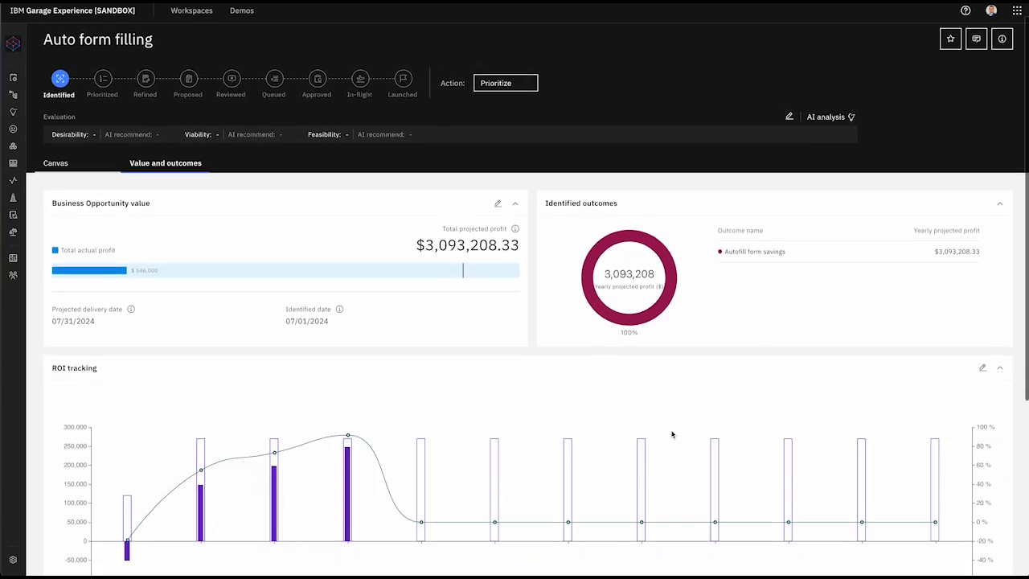
Review the profit overview, the ROI tracking chart and the value statements of the Auto form filling opportunity
scroll(362, 367, down, 3)
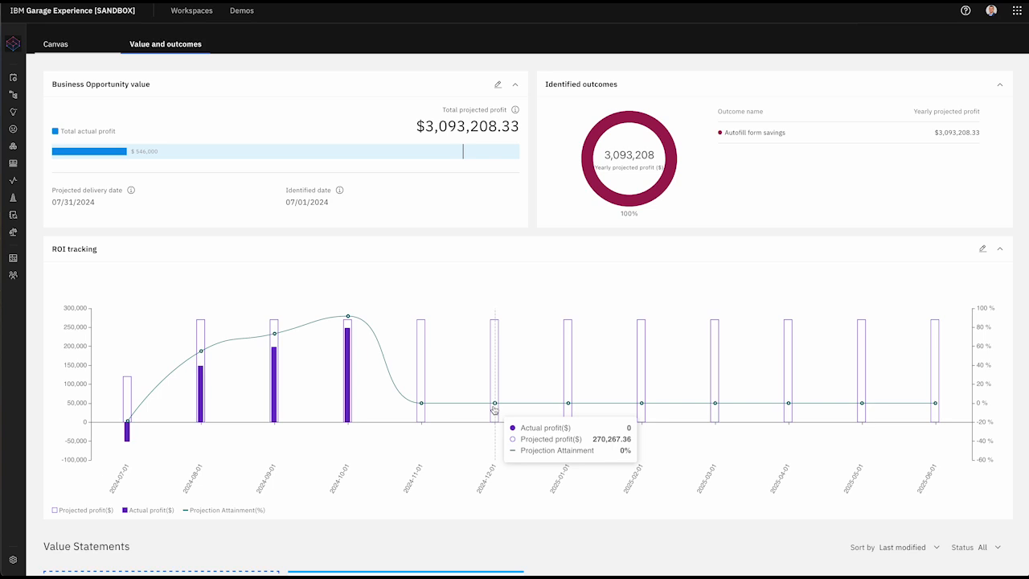
scroll(494, 410, down, 3)
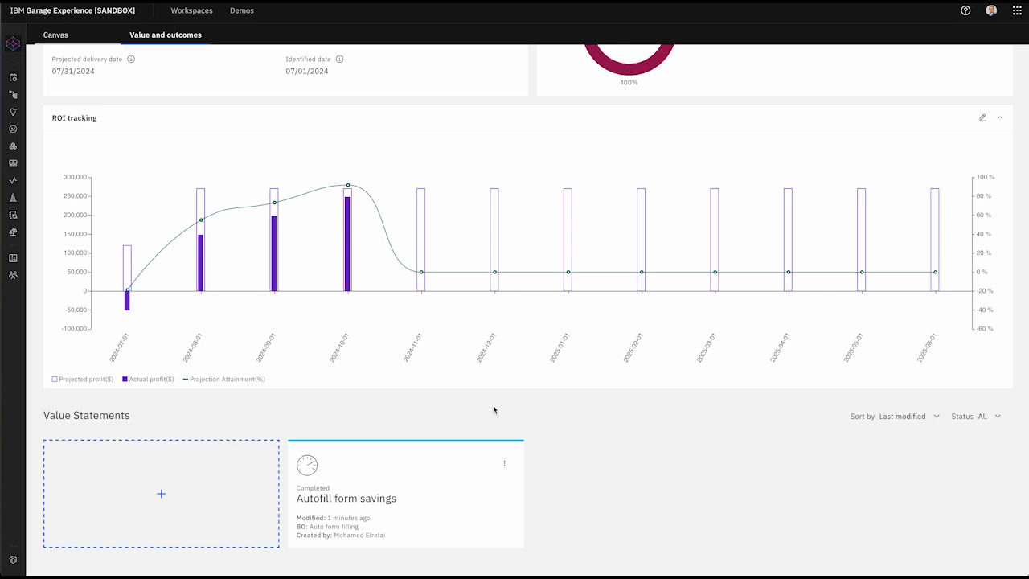
scroll(494, 410, up, 5)
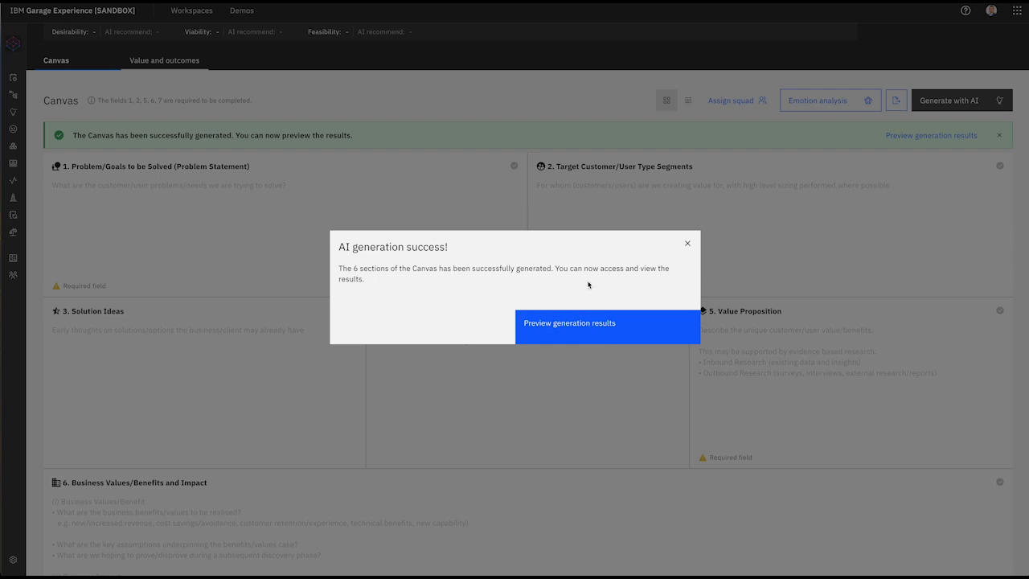
Preview the AI generation results, create the canvas from all six selected sections, and look through the filled canvas
click(599, 327)
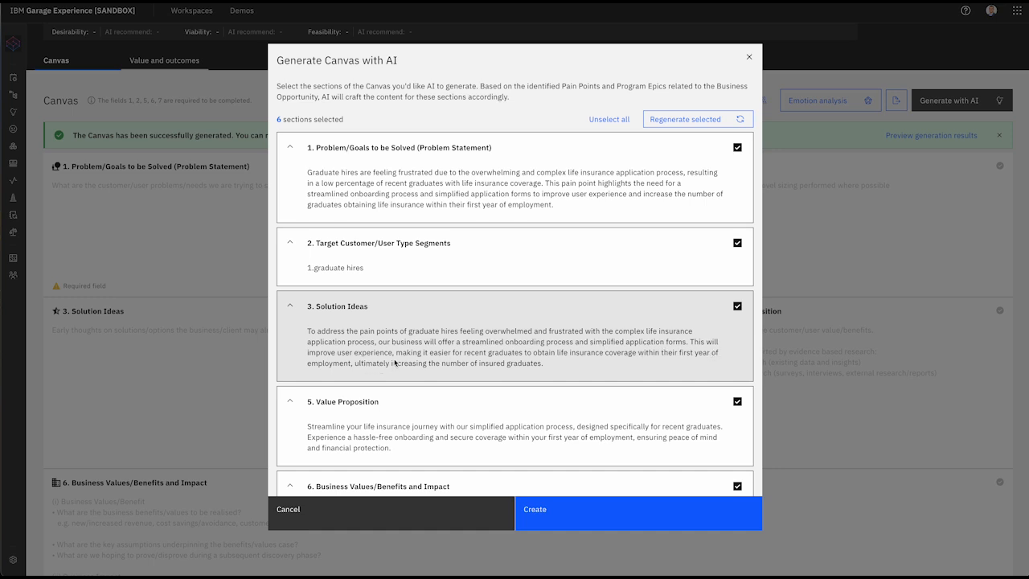
scroll(409, 361, down, 2)
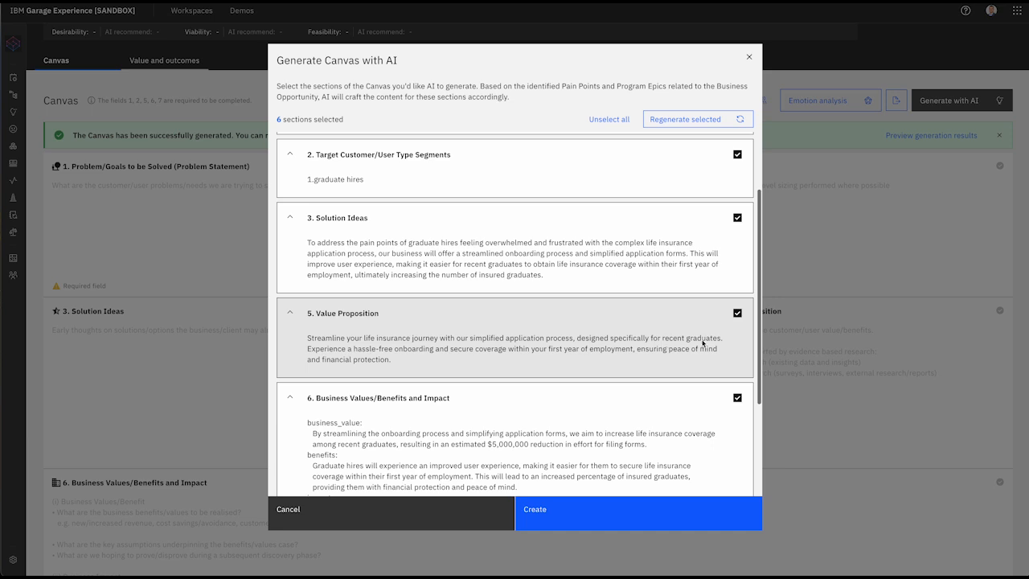
scroll(391, 360, down, 3)
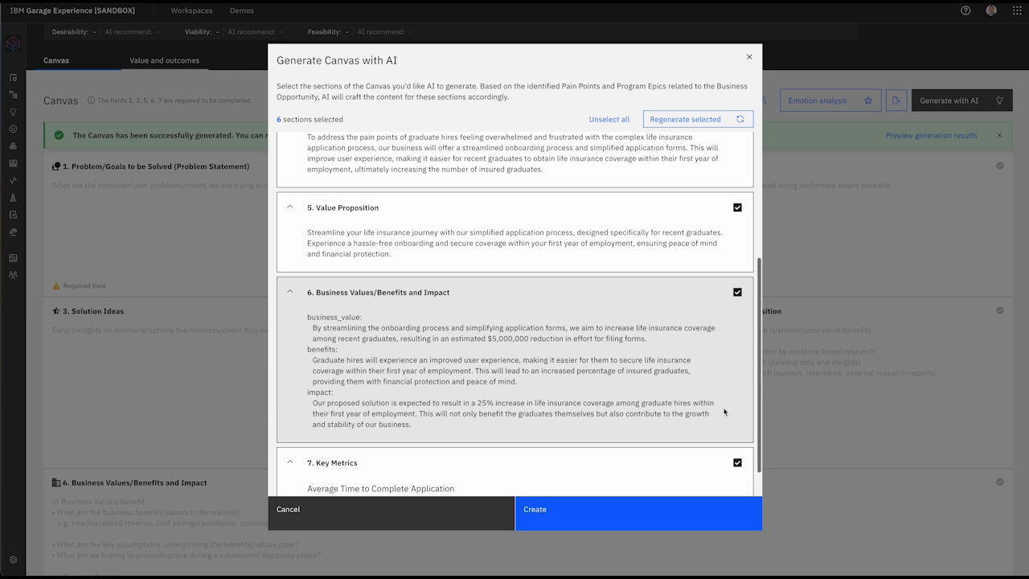
scroll(627, 406, down, 1)
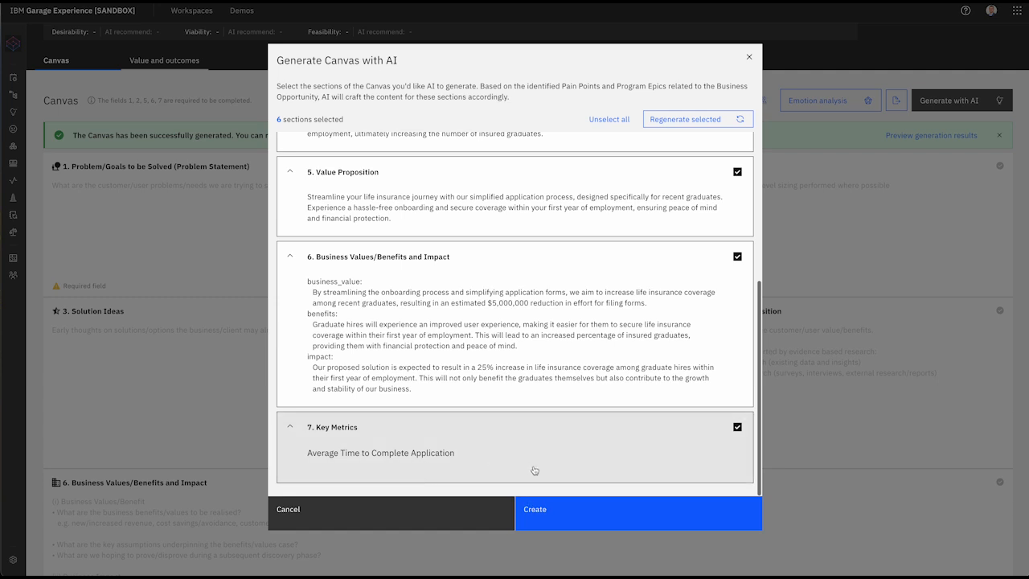
click(587, 519)
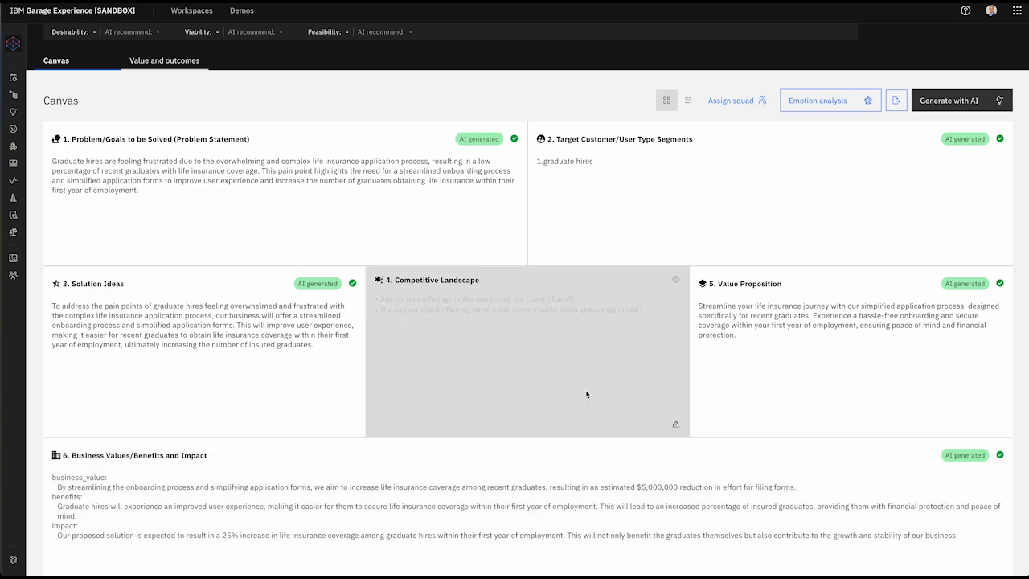
scroll(586, 394, down, 6)
scroll(586, 395, down, 4)
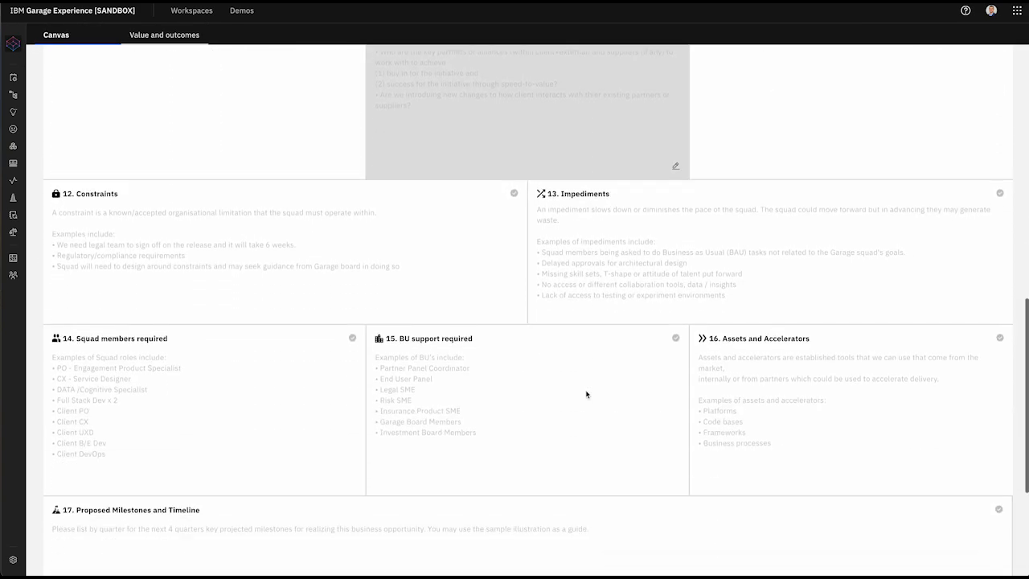
scroll(586, 394, up, 8)
scroll(586, 394, up, 4)
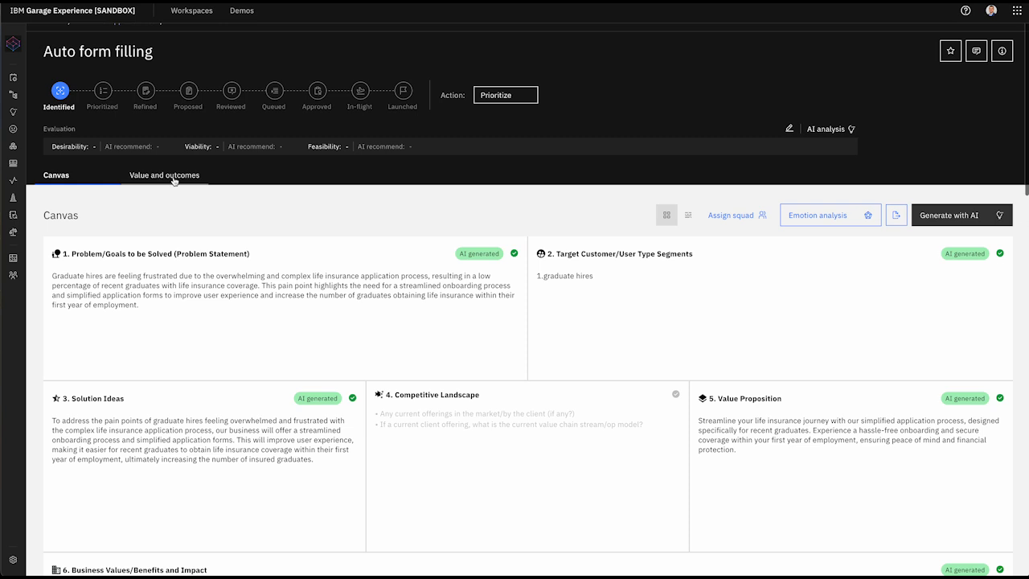
Under Value and outcomes, create a value statement from the "Create your own" scenario, named "Additional revenue from life insurance for graduate hires"
click(173, 179)
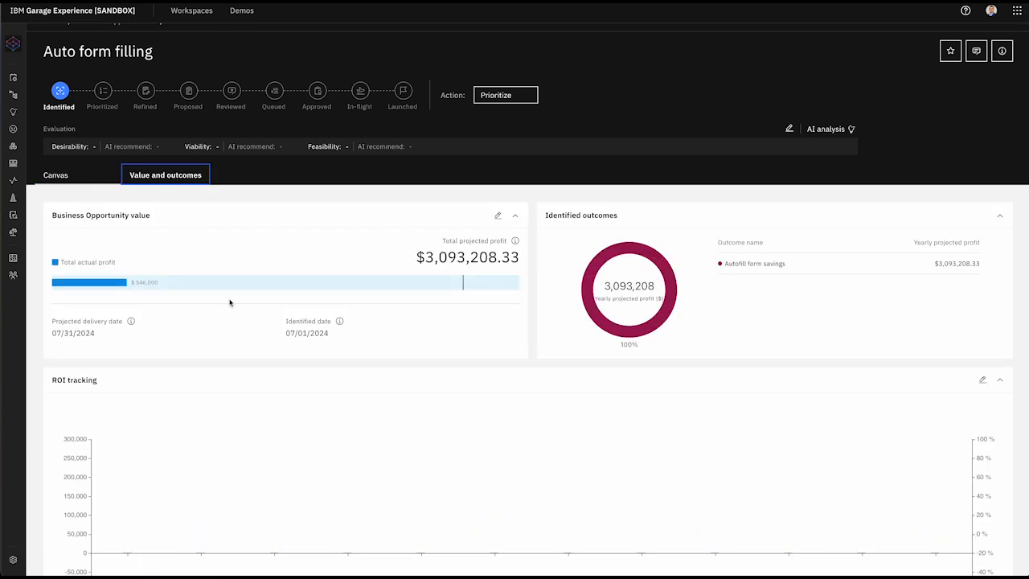
scroll(230, 298, down, 3)
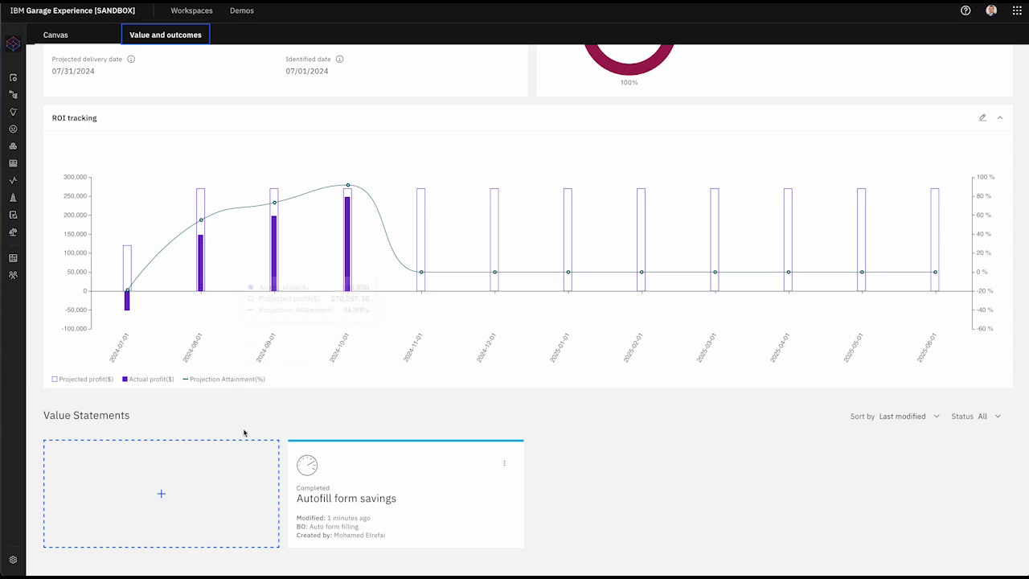
click(162, 496)
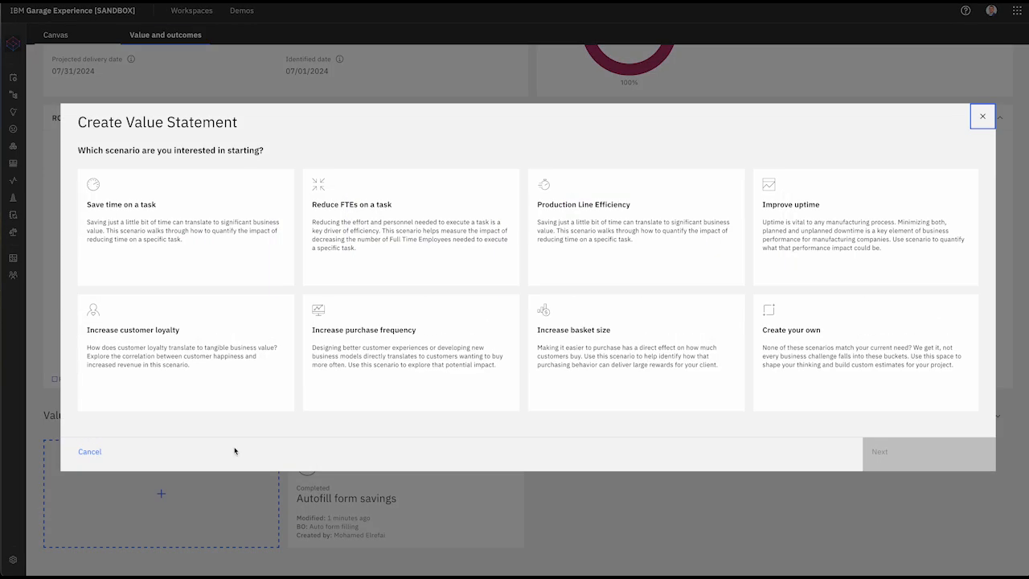
click(819, 345)
click(909, 464)
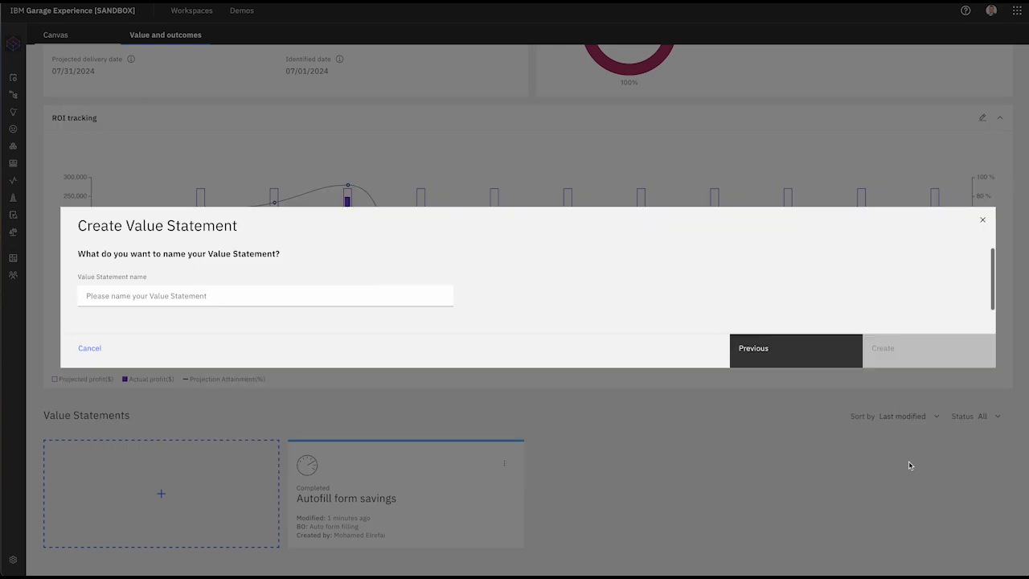
click(197, 295)
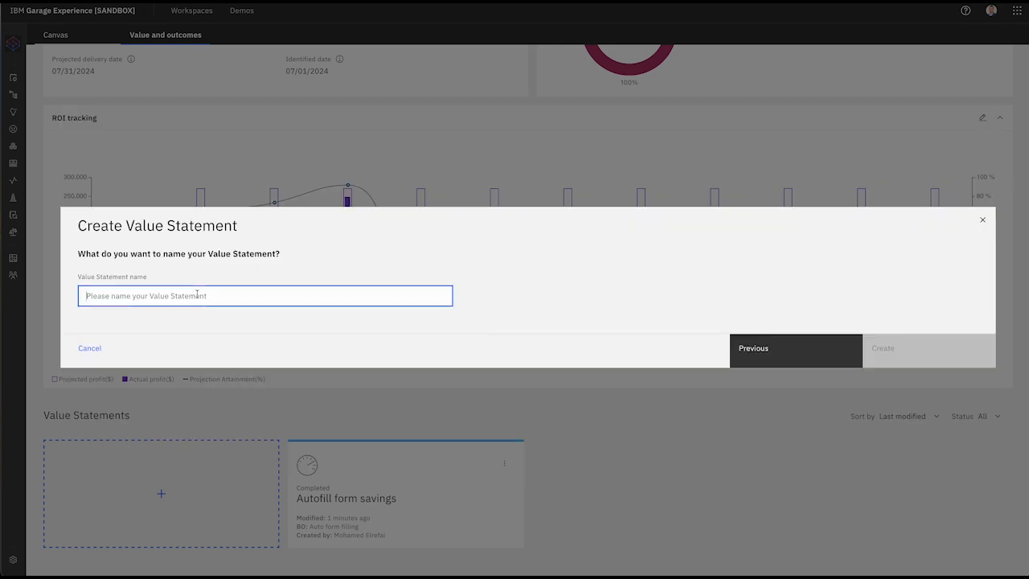
text(Additio)
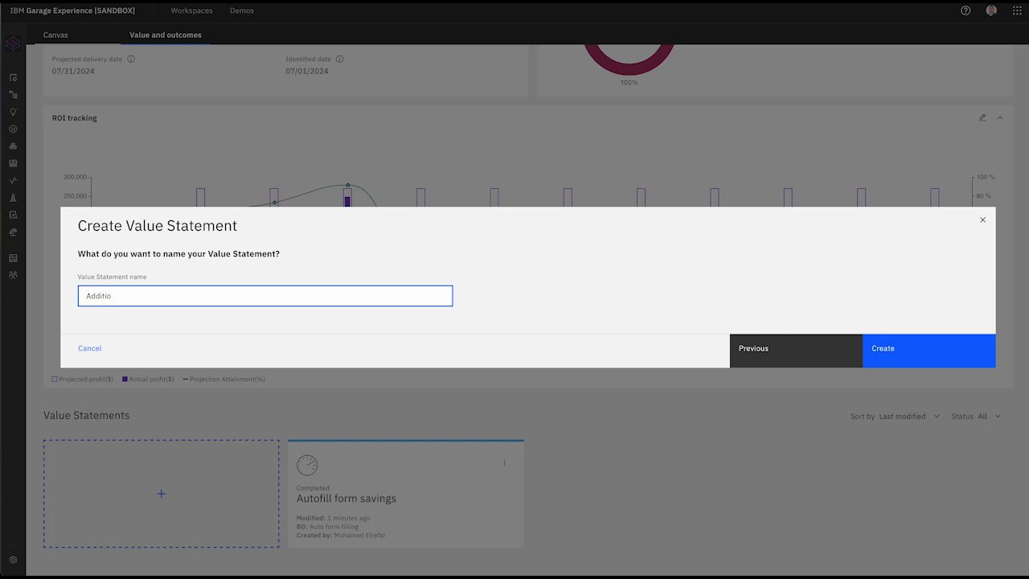
text(nal revenue from life insurance for graduate h)
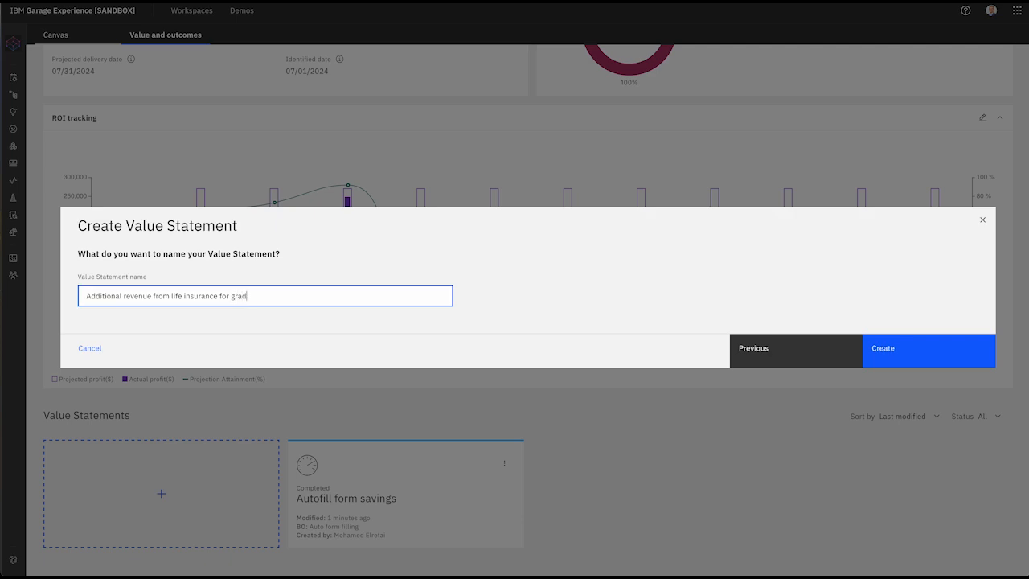
text(ires)
click(918, 361)
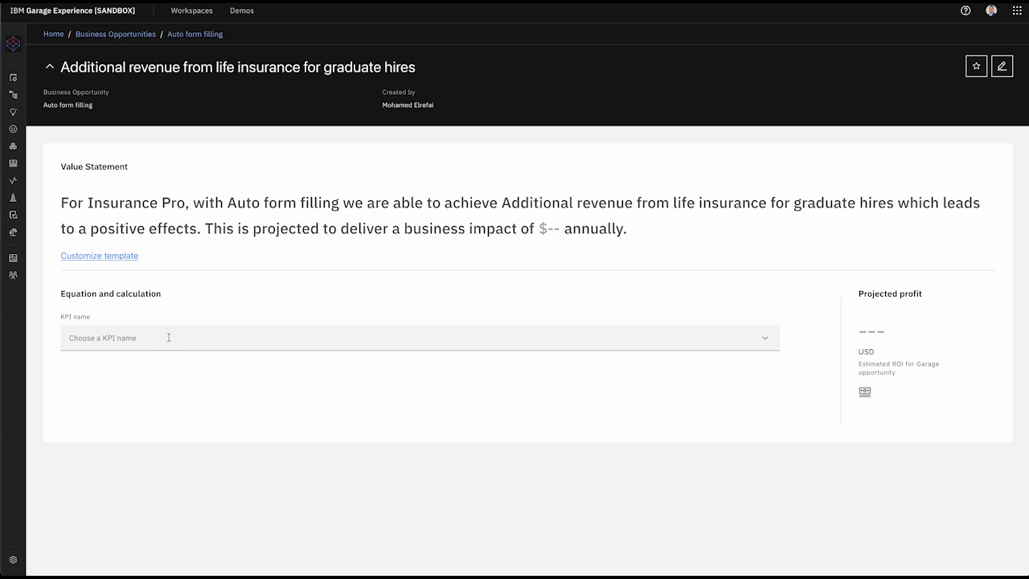
Start adding a new KPI to the value statement and name it "Additional Life Insurance Revenue"
click(167, 338)
scroll(217, 389, down, 2)
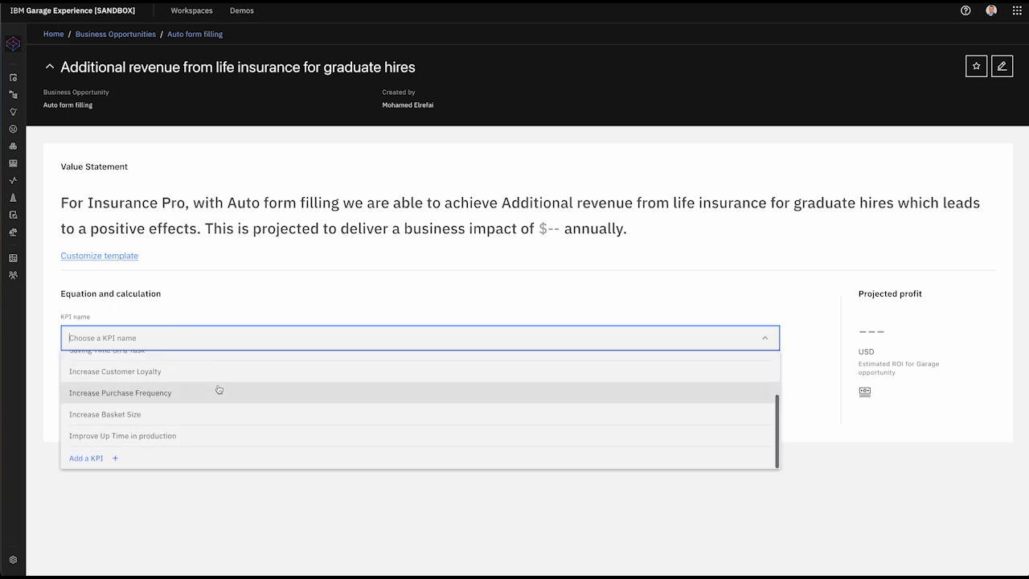
click(129, 458)
click(347, 247)
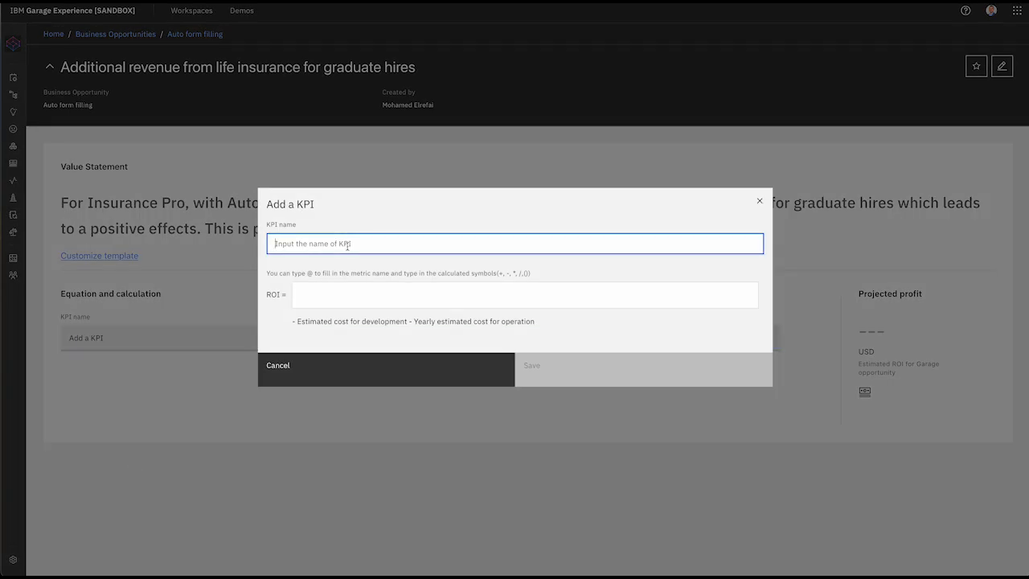
text(Life In)
text(uurance Revenue)
key(Home)
text(Additional)
Insert the metric "num of graduate hires per year" as the first term of the KPI's ROI formula
click(381, 291)
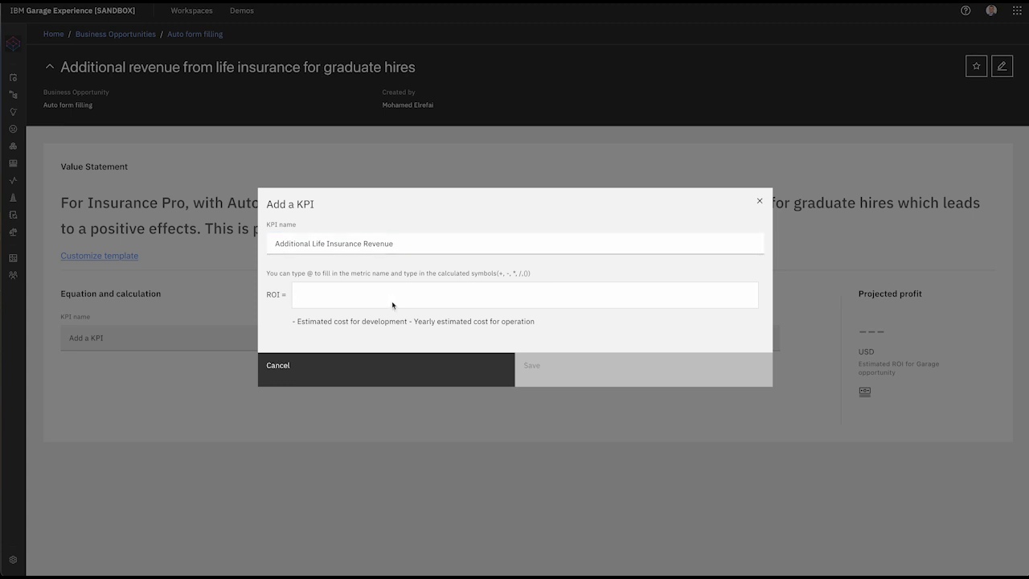
text(@)
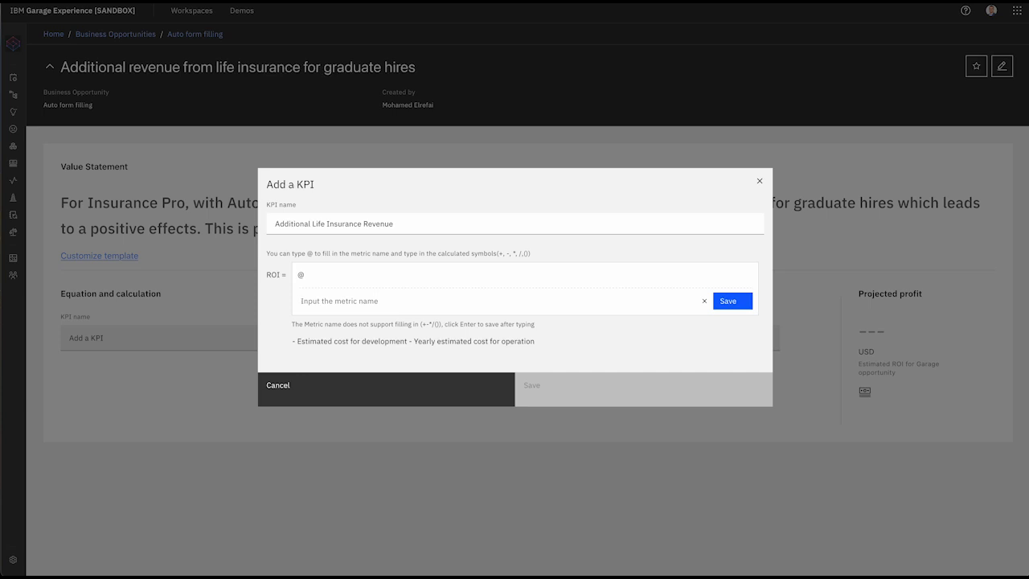
text(num of graduate hires per year)
click(752, 301)
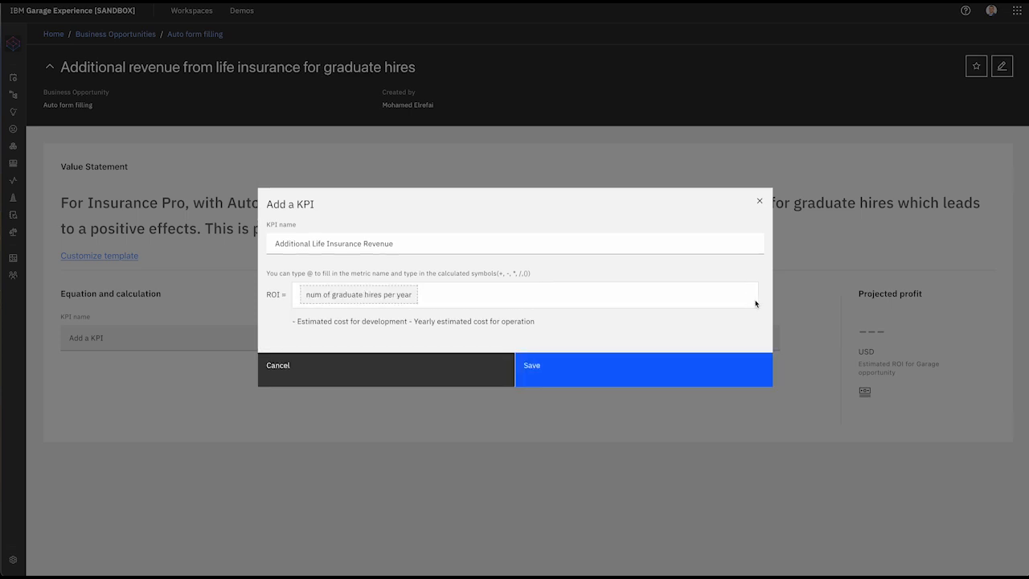
Try to insert the metric "increased pecentage of graduate hires buying life insurance" directly after the first metric
text(@)
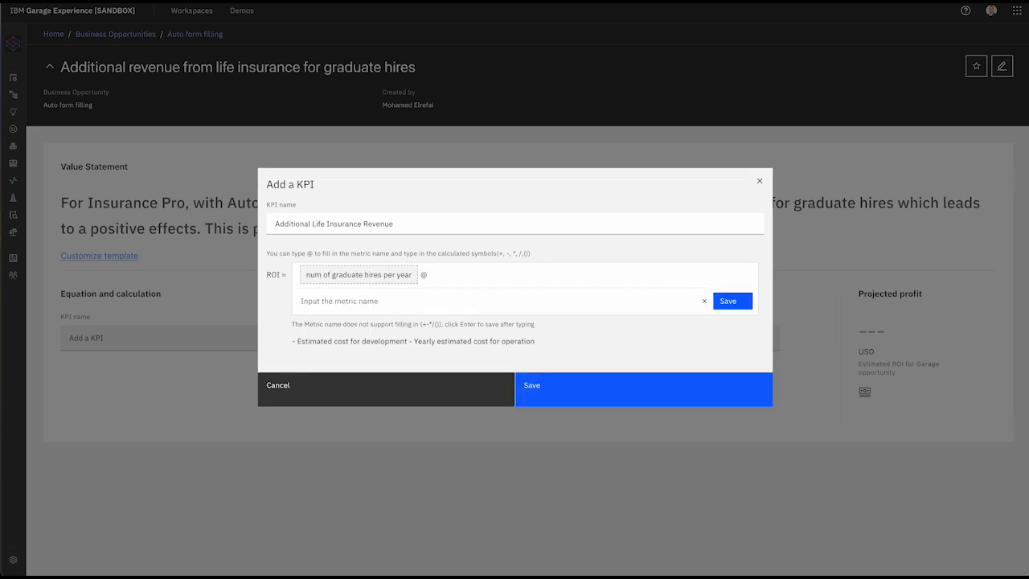
text(perc)
text(centage of g)
text(raduate hire)
text(s buying li)
text(fe insurance)
click(302, 304)
text(increased)
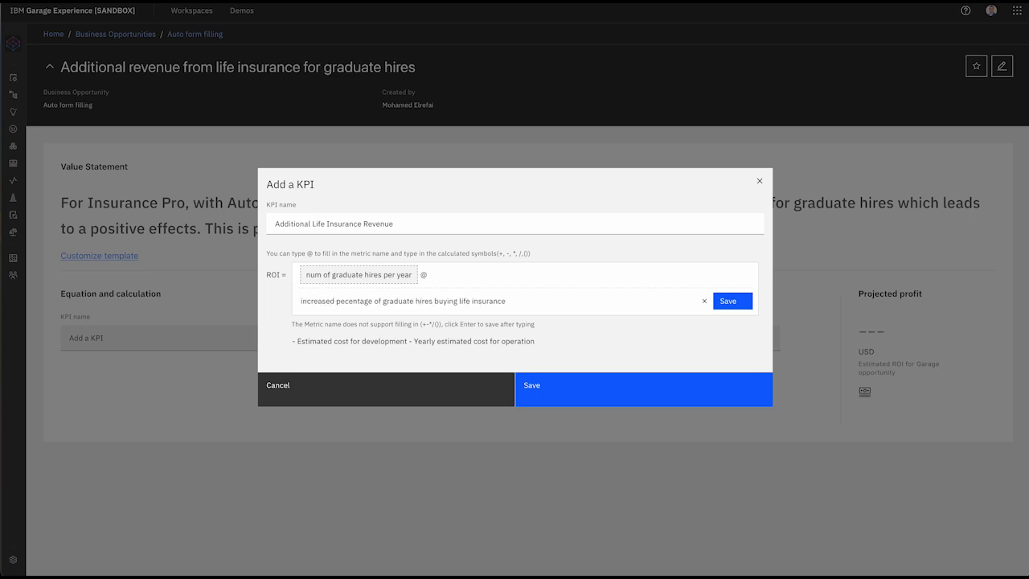
click(732, 304)
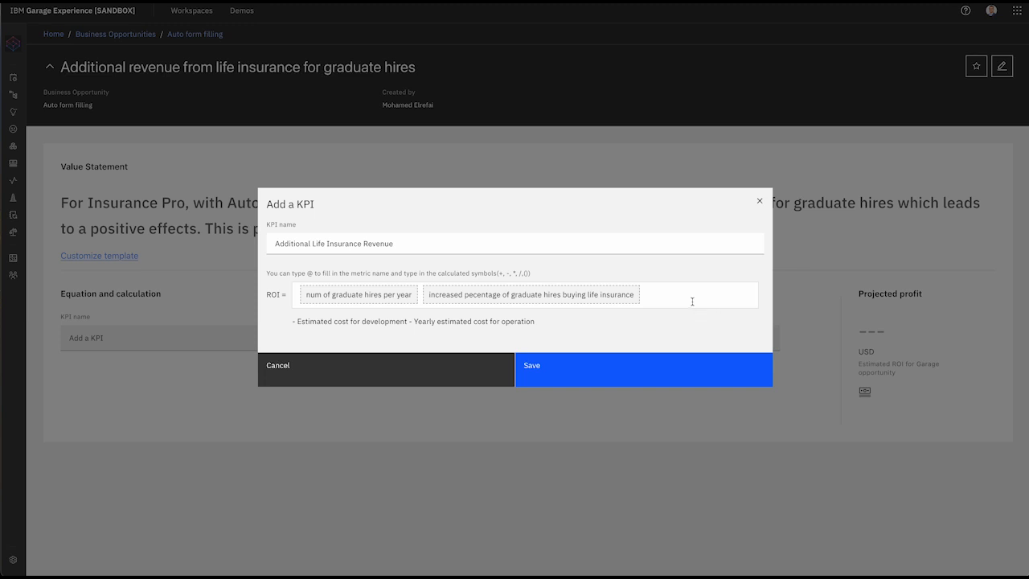
click(661, 300)
key(BackSpace)
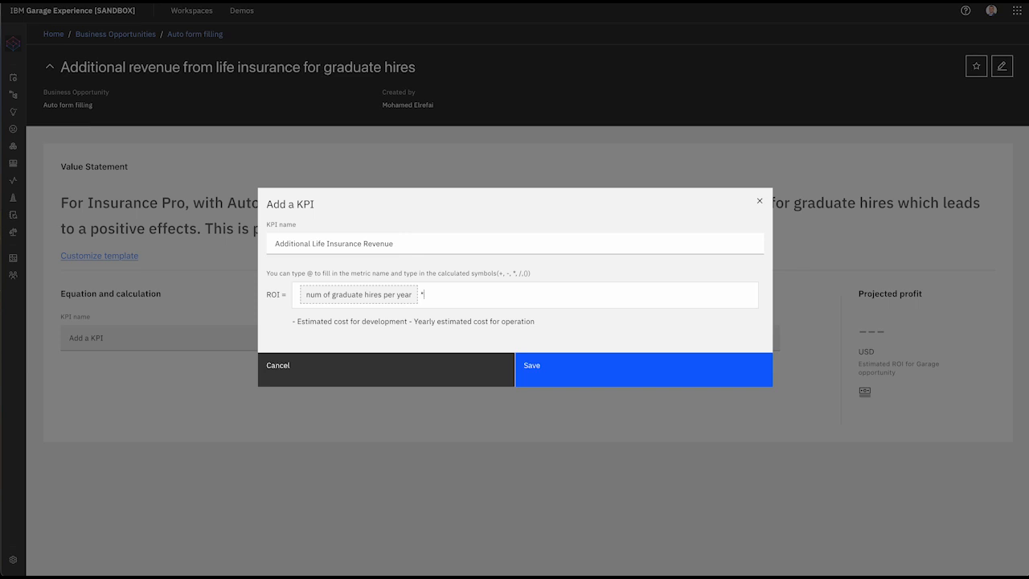
Multiply the first metric in the ROI formula by a new metric, "increase in percentage of hgraduate hires buying life insurance"
text(@)
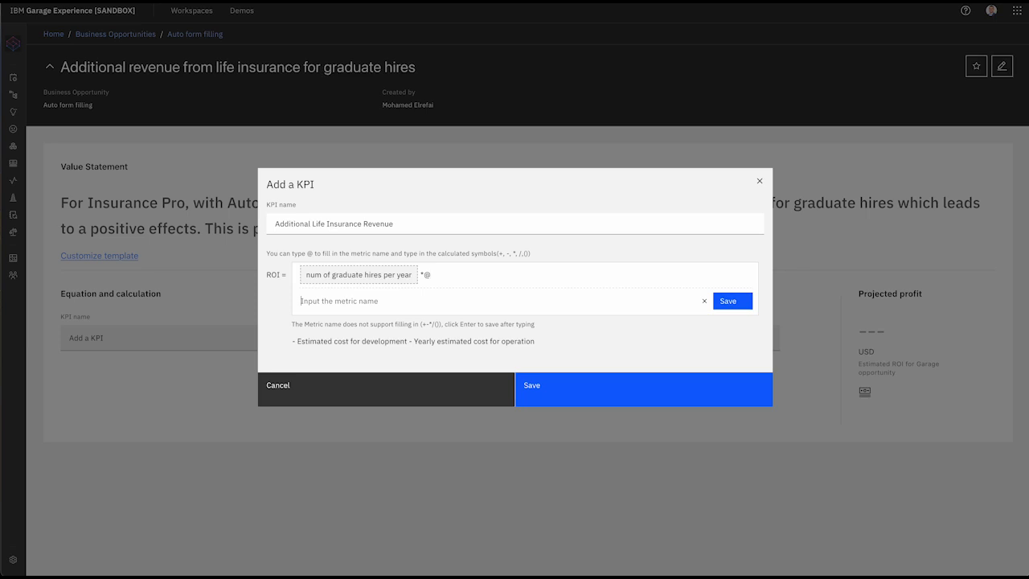
text(increase in percendate)
key(BackSpace)
text(tage of hgraduate hires buyuing)
key(BackSpace)
key(BackSpace)
key(BackSpace)
key(BackSpace)
text(ing life insurance)
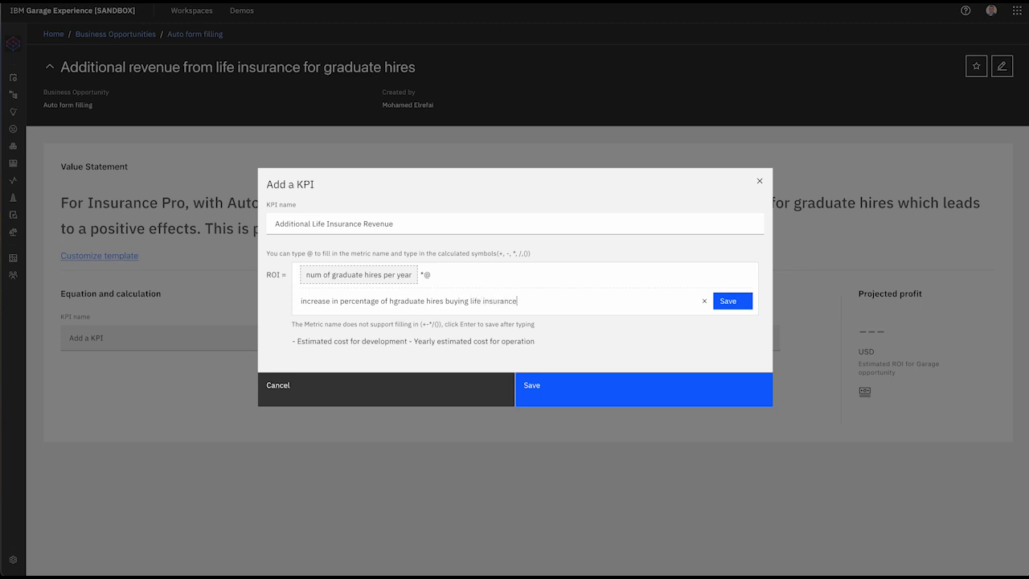
key(Return)
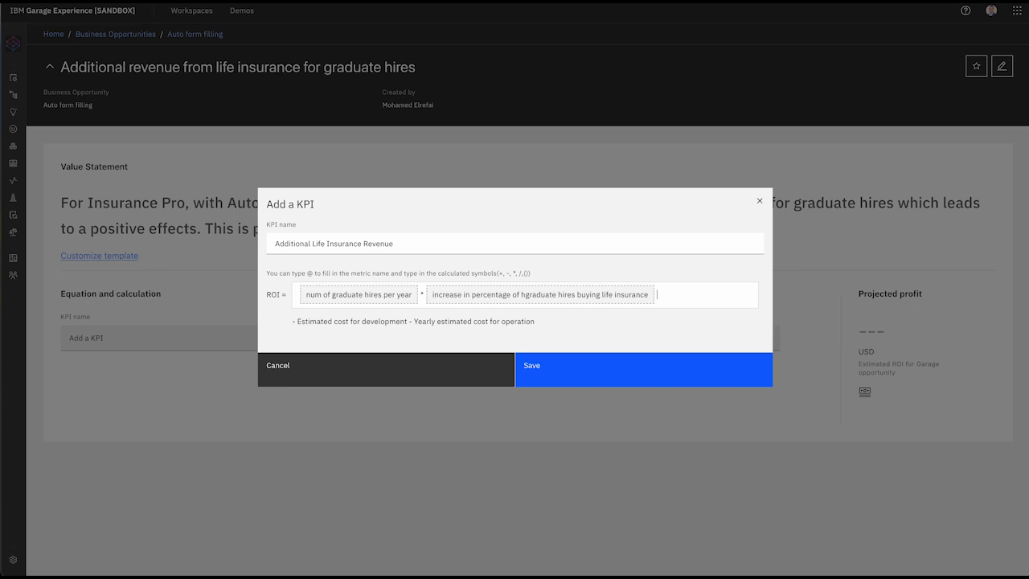
text(@)
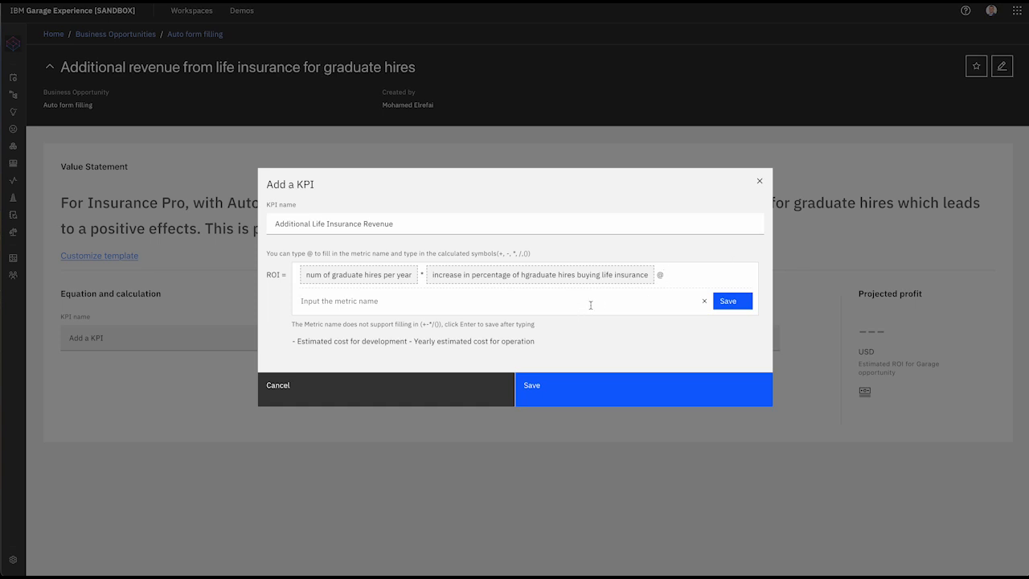
text(hhh)
key(Return)
key(BackSpace)
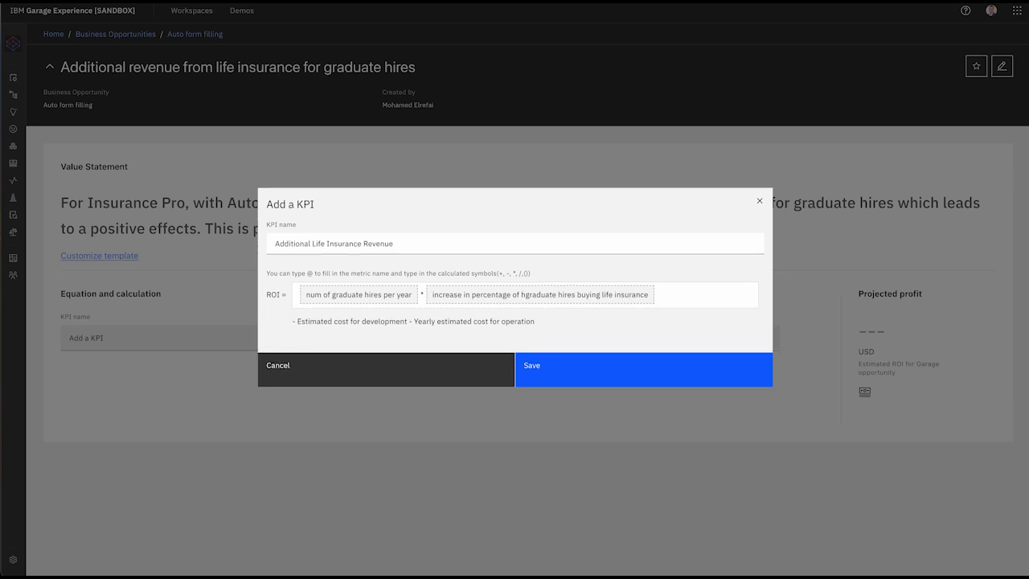
Append a multiplication by the new metric "life insurance permium in a year" to the end of the ROI formula
text(*)
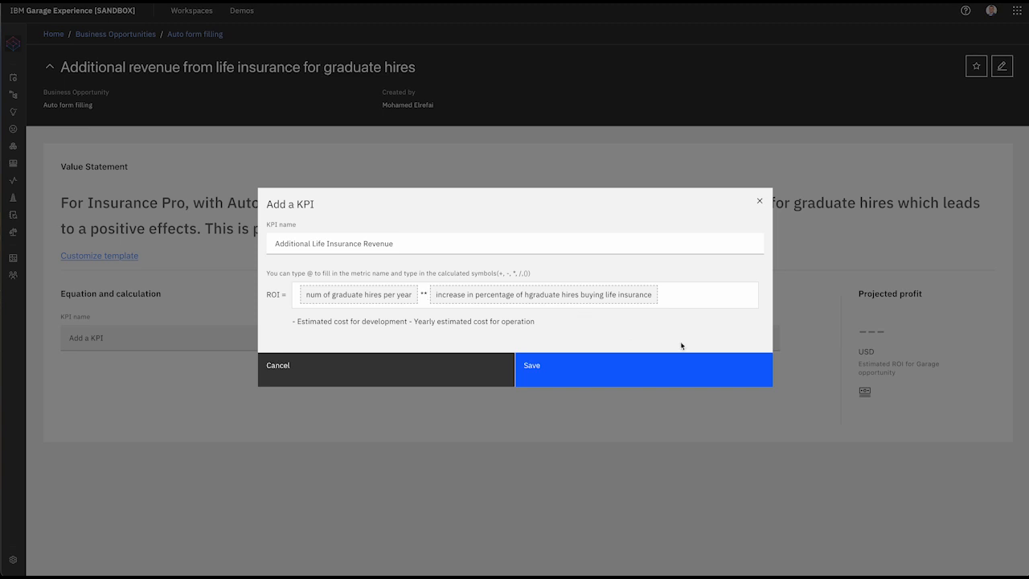
text(*@)
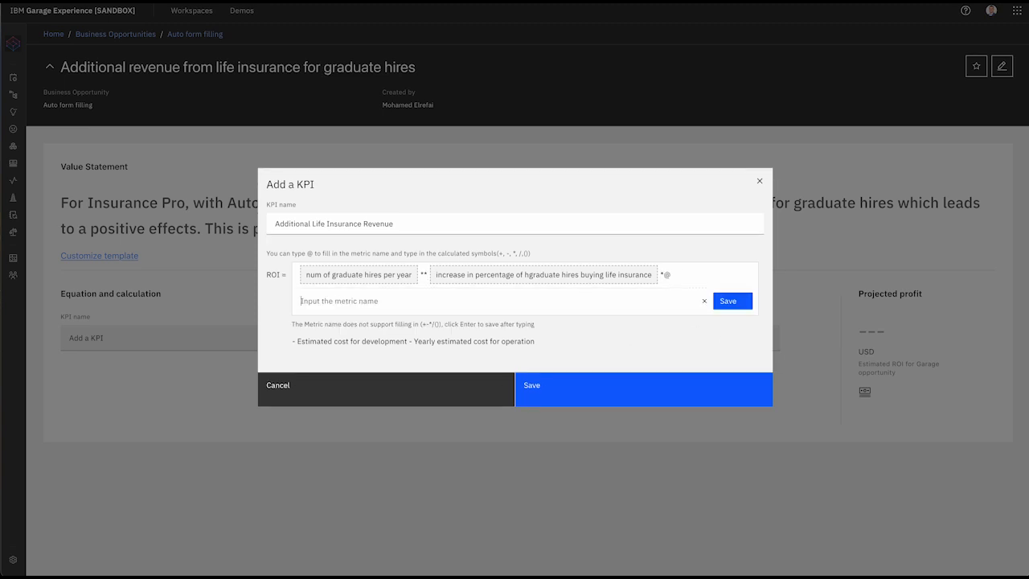
text(life insur)
text(rance permium in a year)
key(Return)
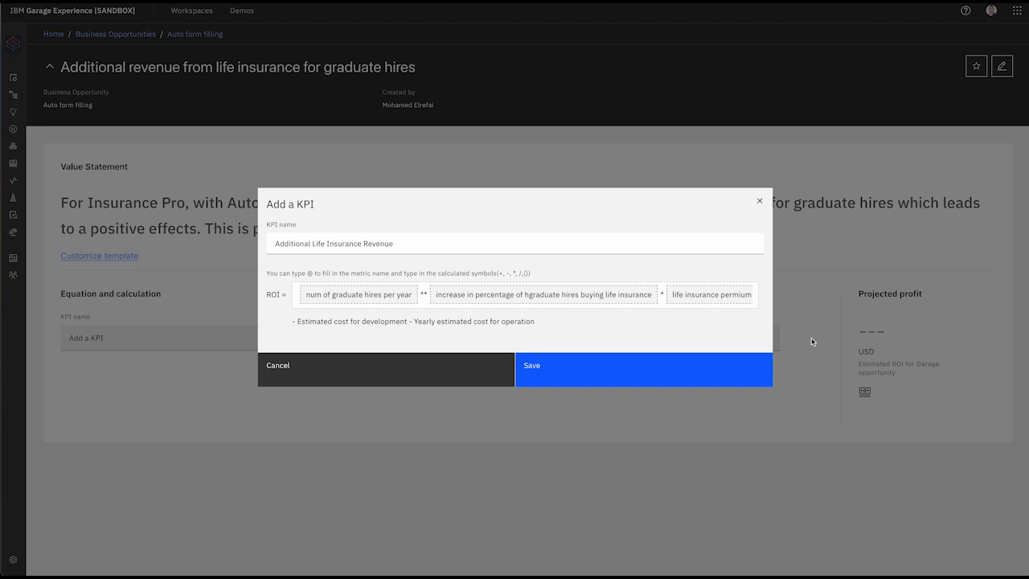
Remove the extra multiplication sign after the first metric in the ROI formula and save the KPI
click(698, 373)
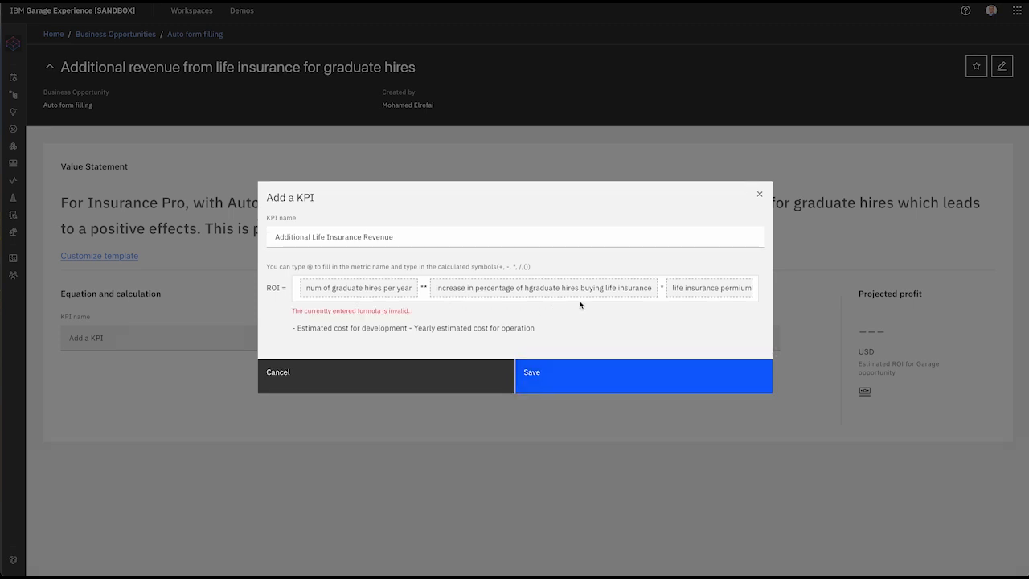
click(427, 288)
key(BackSpace)
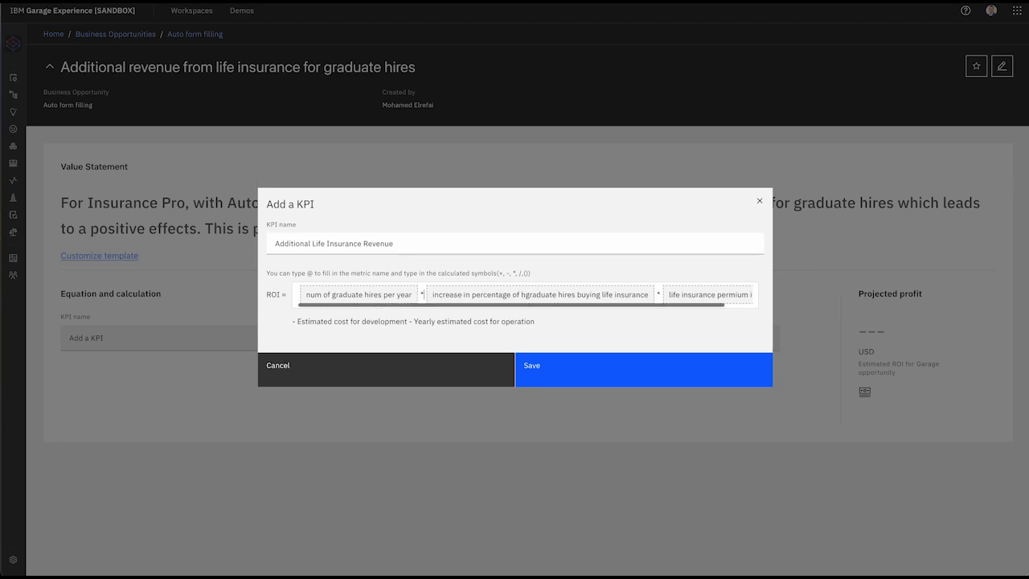
click(557, 364)
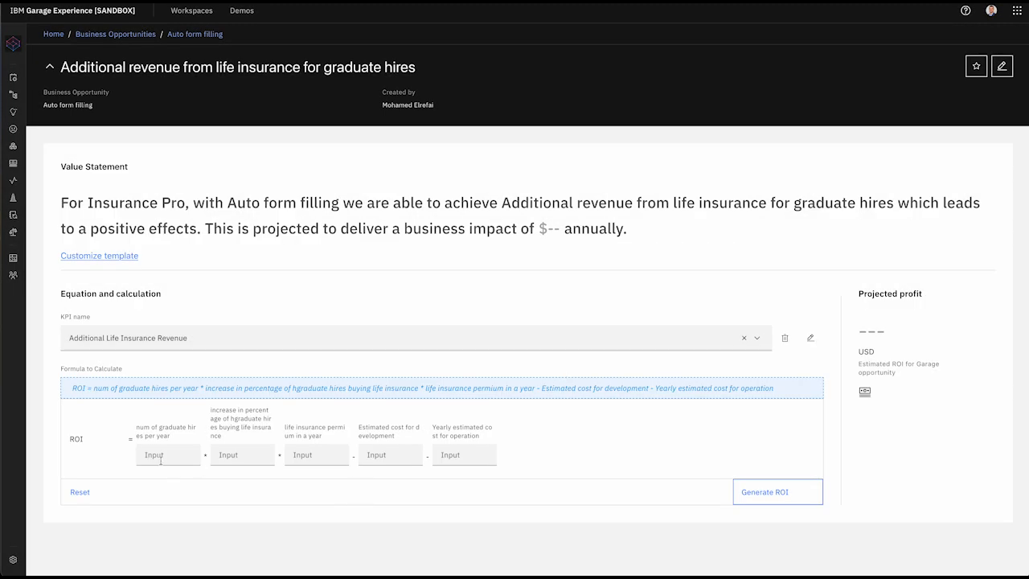
Enter 100,000 graduate hires per year, a .25 increase in those buying life insurance, and a yearly premium of 1,200 in the formula
click(160, 456)
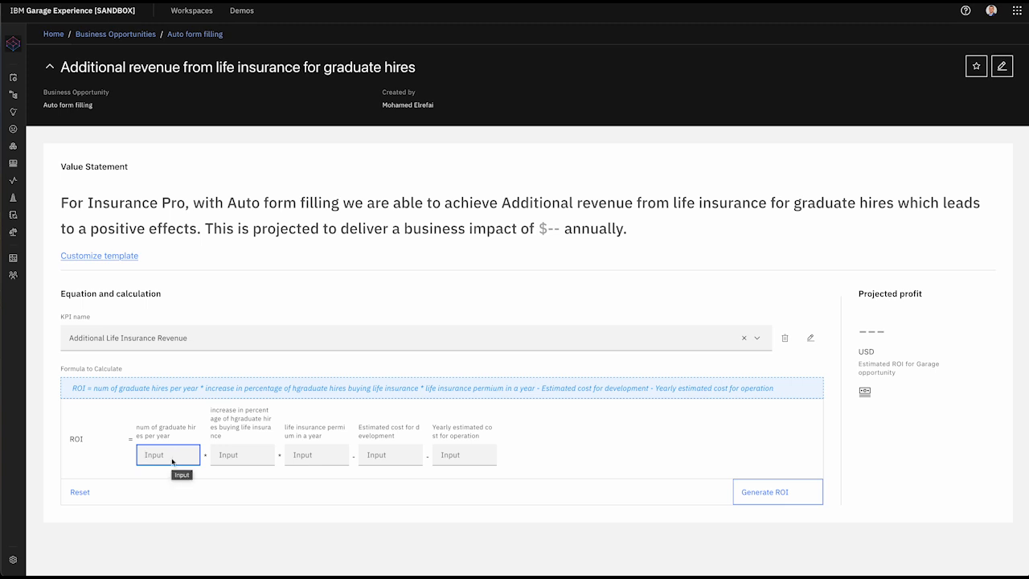
text(1000000)
click(220, 455)
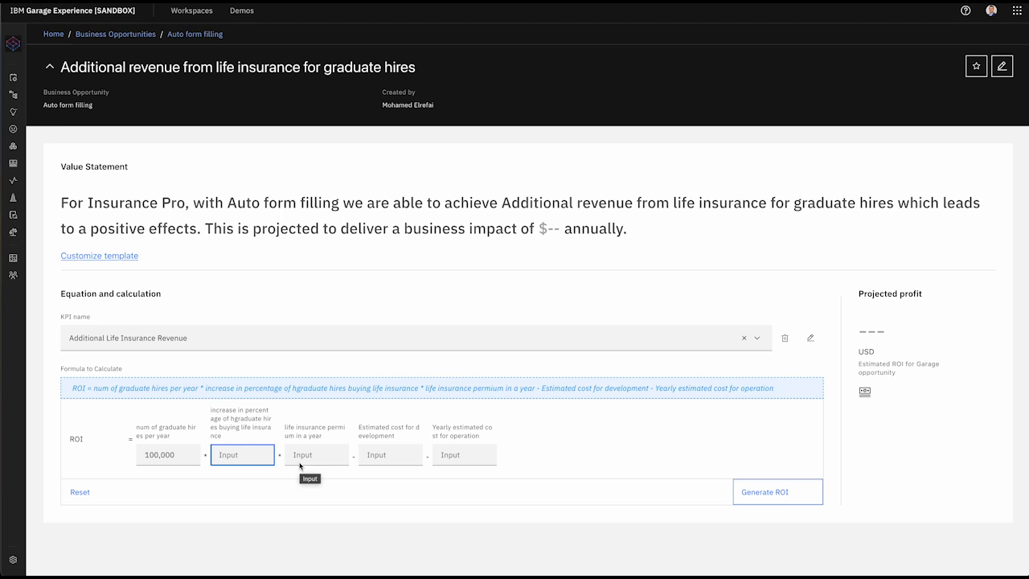
text(.25)
click(328, 459)
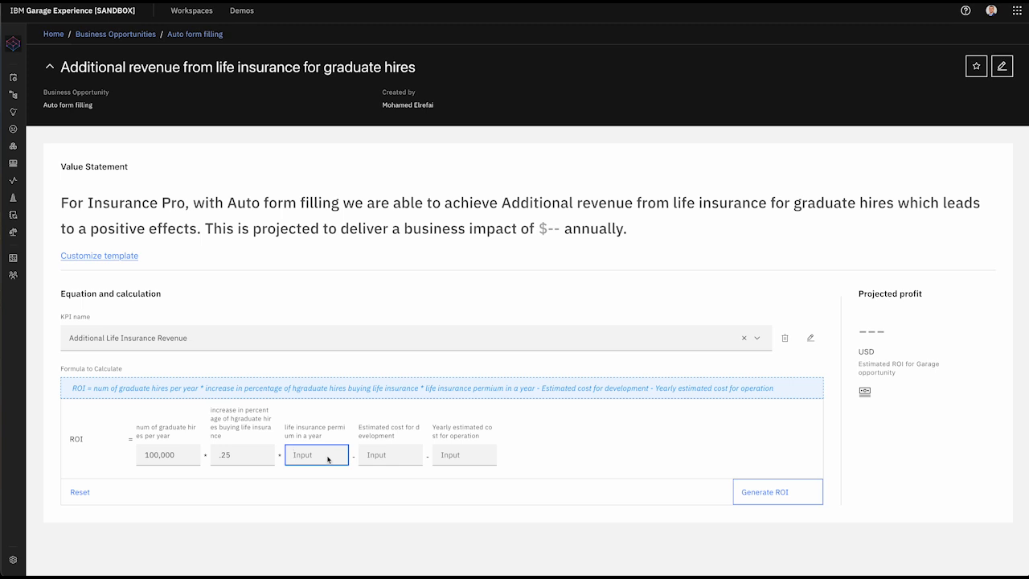
text(6)
key(BackSpace)
text(1200)
Set the estimated cost for development to 75,000
click(405, 463)
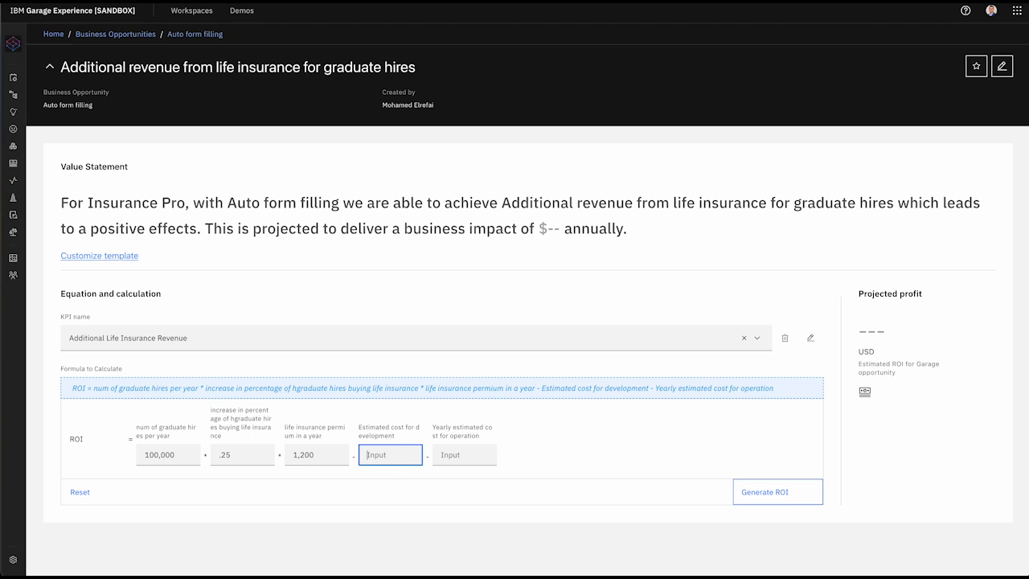
text(7,5)
text(000)
Set the yearly estimated cost for operation and the estimated cost for development to 0, and generate the ROI
click(469, 454)
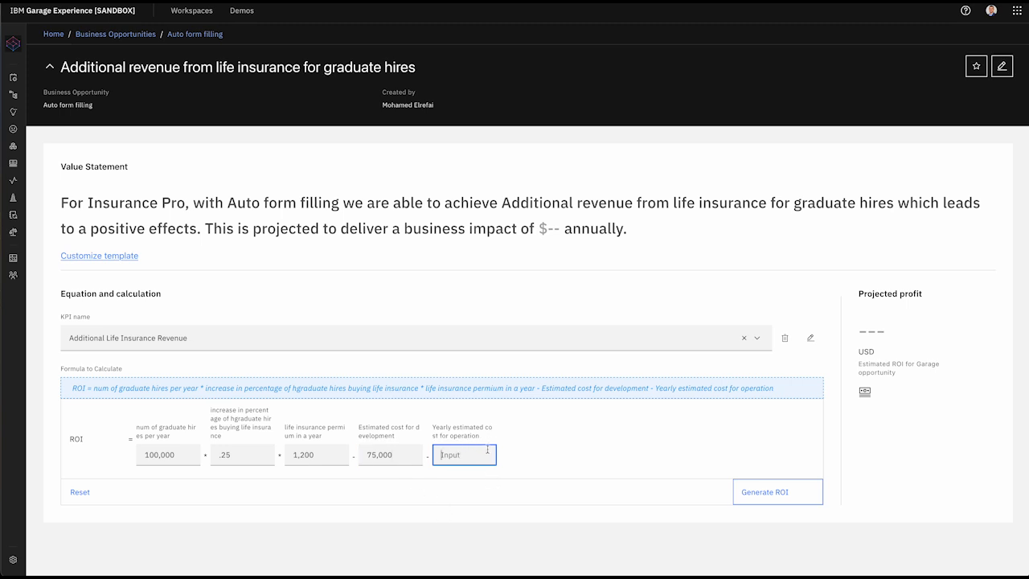
text(50)
key(BackSpace)
key(BackSpace)
text(0)
double_click(401, 457)
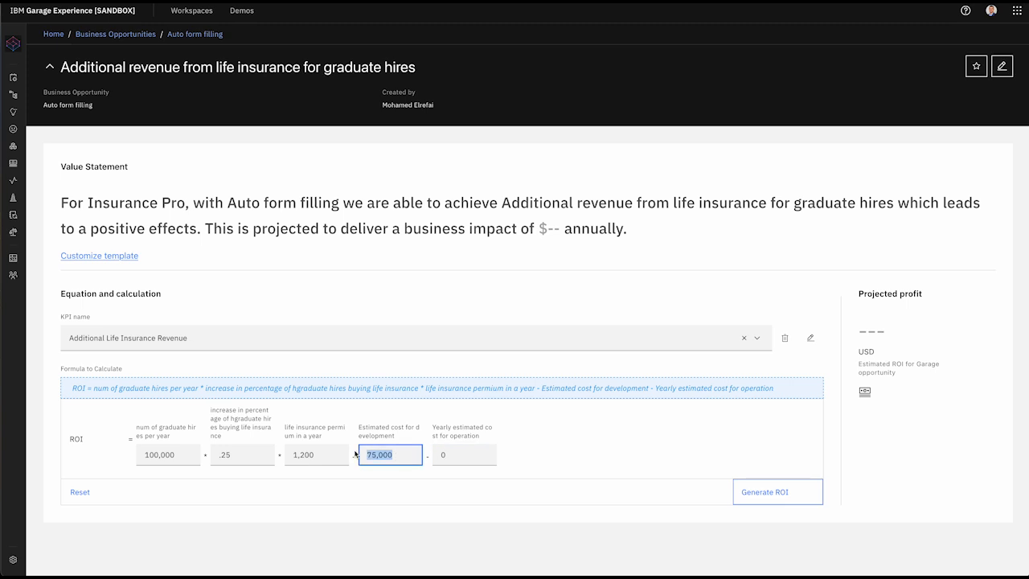
text(0)
click(793, 494)
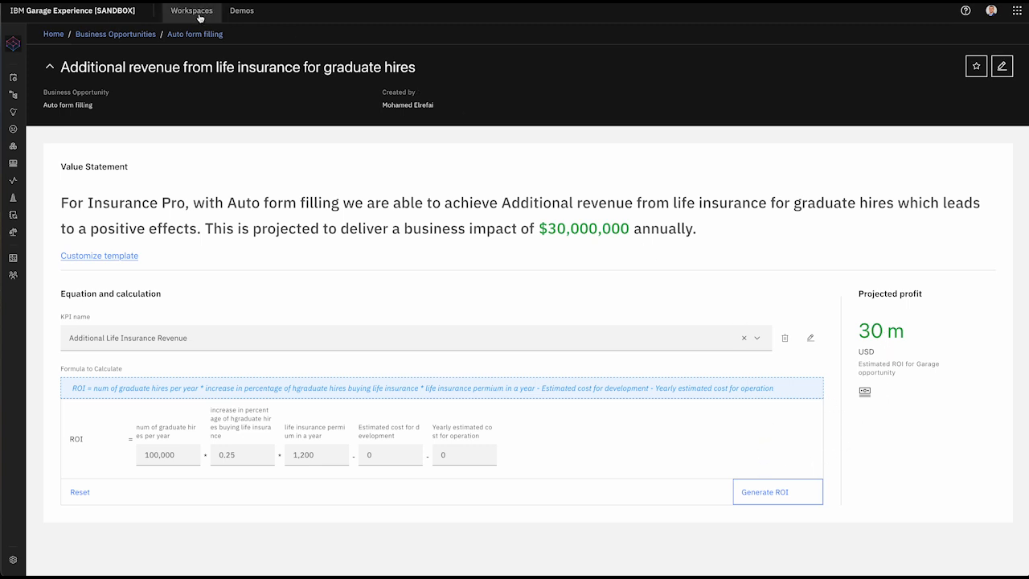
Edit the ROI tracking of Auto form filling, setting the life insurance outcome's 2024-07 actual revenue to 1,500,000
click(201, 38)
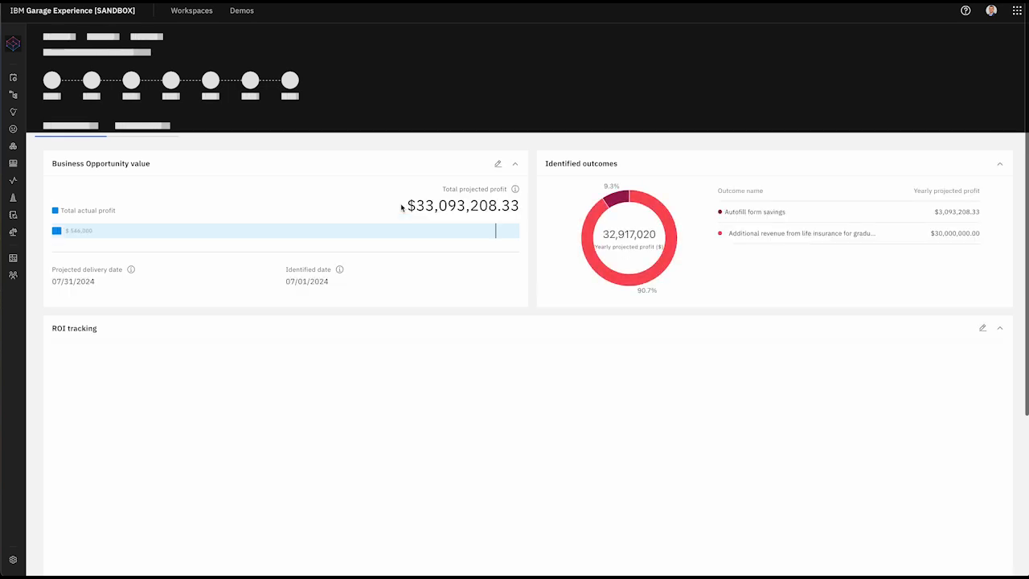
scroll(402, 208, down, 2)
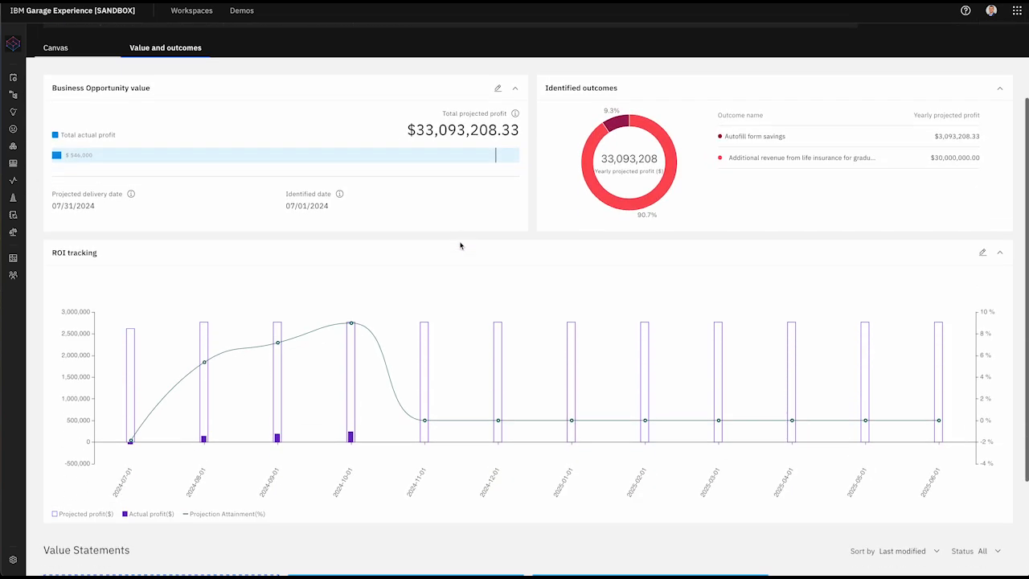
click(983, 247)
scroll(437, 266, down, 3)
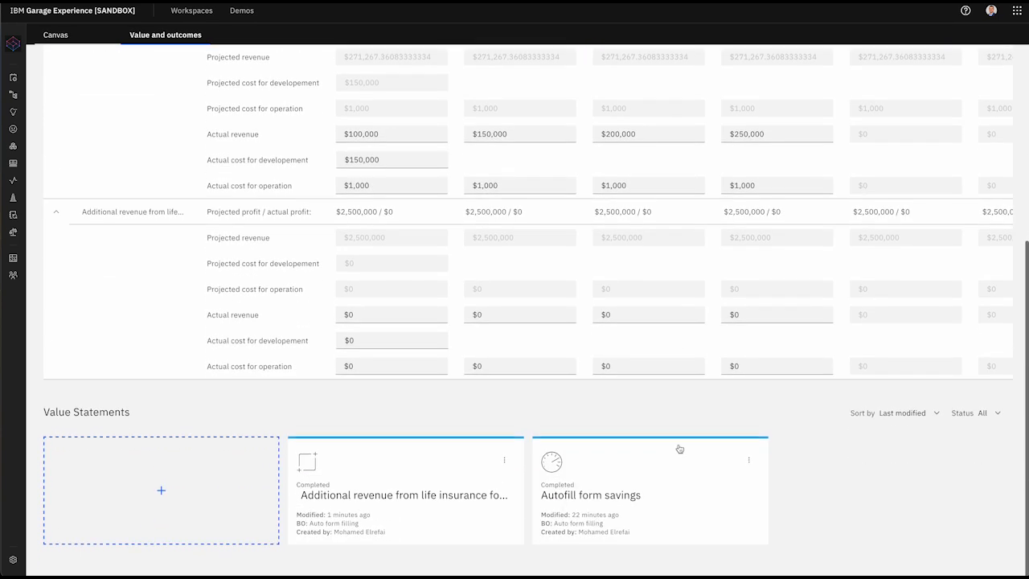
click(378, 319)
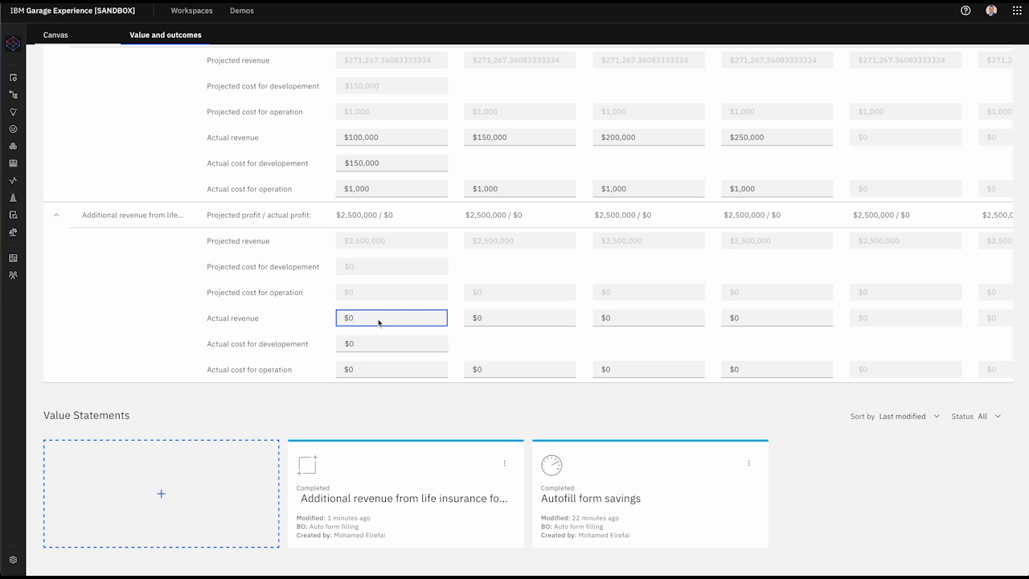
key(BackSpace)
text(1,500,000)
Set the life insurance outcome's actual revenue for 2024-08 to 2,000,000
click(490, 319)
key(BackSpace)
key(BackSpace)
text(2,000,)
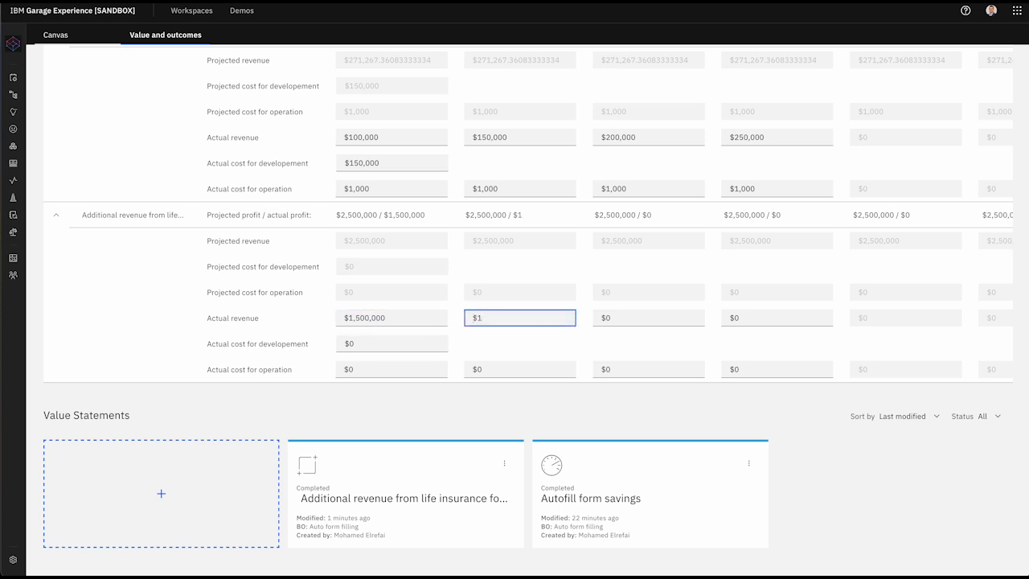
text(000)
Set the life insurance outcome's actual revenue for 2024-09 to 2,300,000 and finish editing the ROI tracking
scroll(643, 319, up, 1)
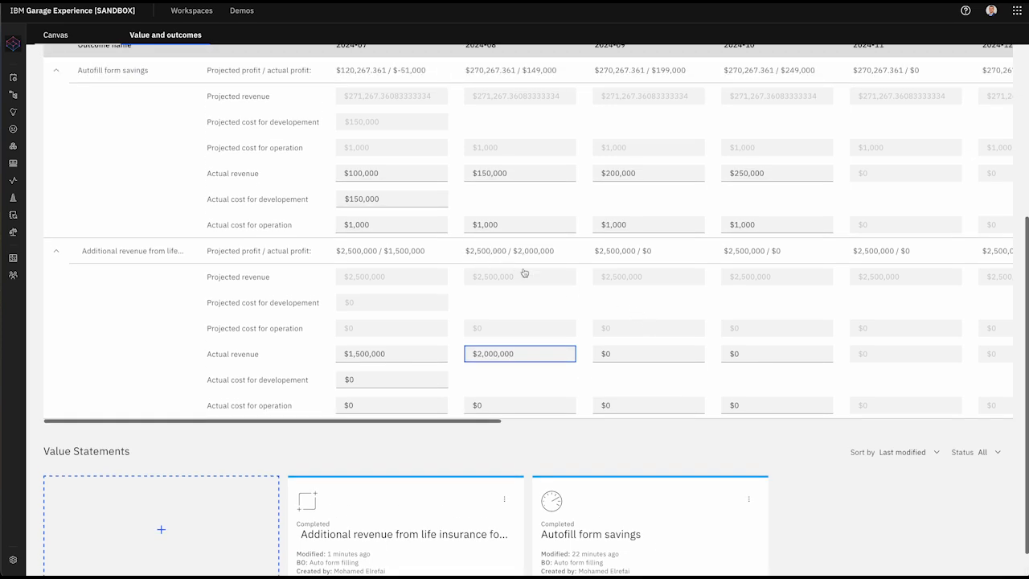
click(639, 353)
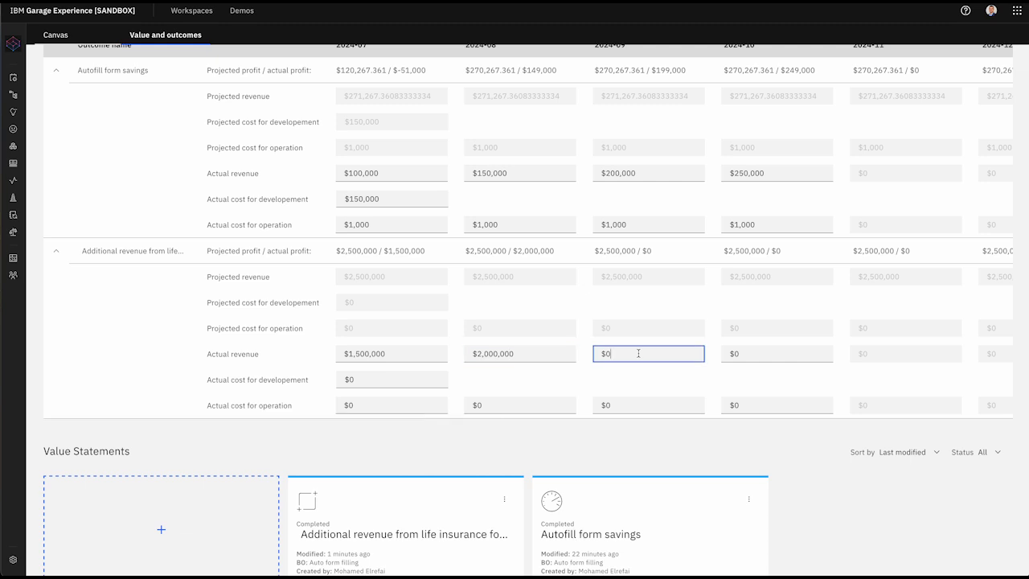
key(BackSpace)
key(BackSpace)
text(2,300,000)
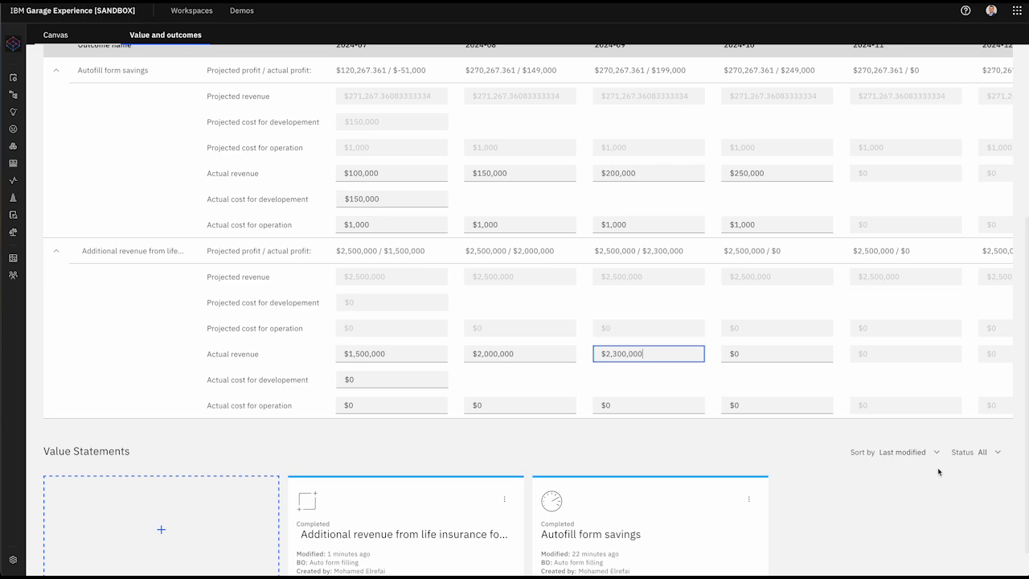
scroll(939, 472, up, 4)
click(969, 306)
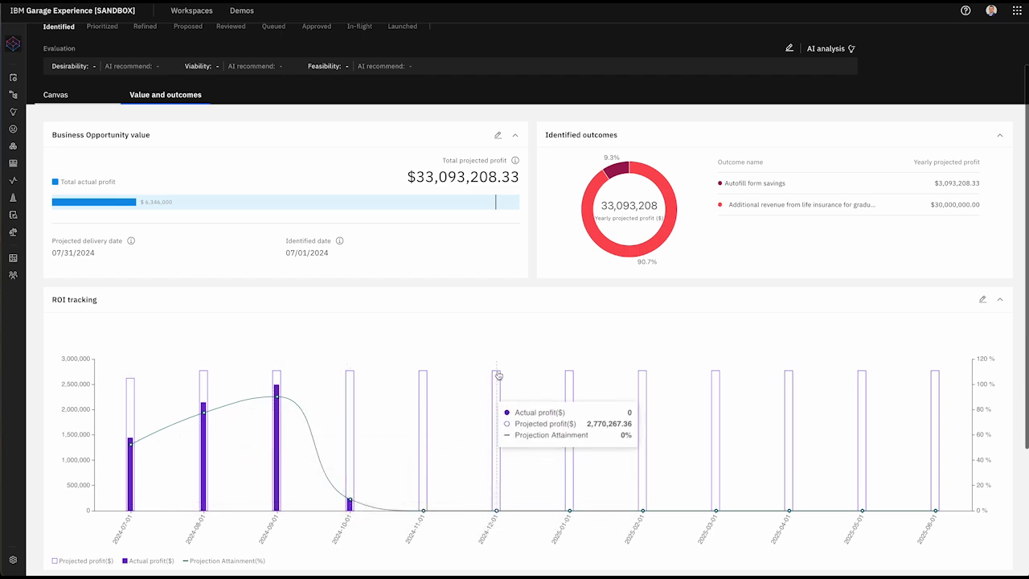
Review the opportunity's projected and actual profit, ROI tracking chart and value statements, comparing them with the canvas
scroll(499, 376, down, 1)
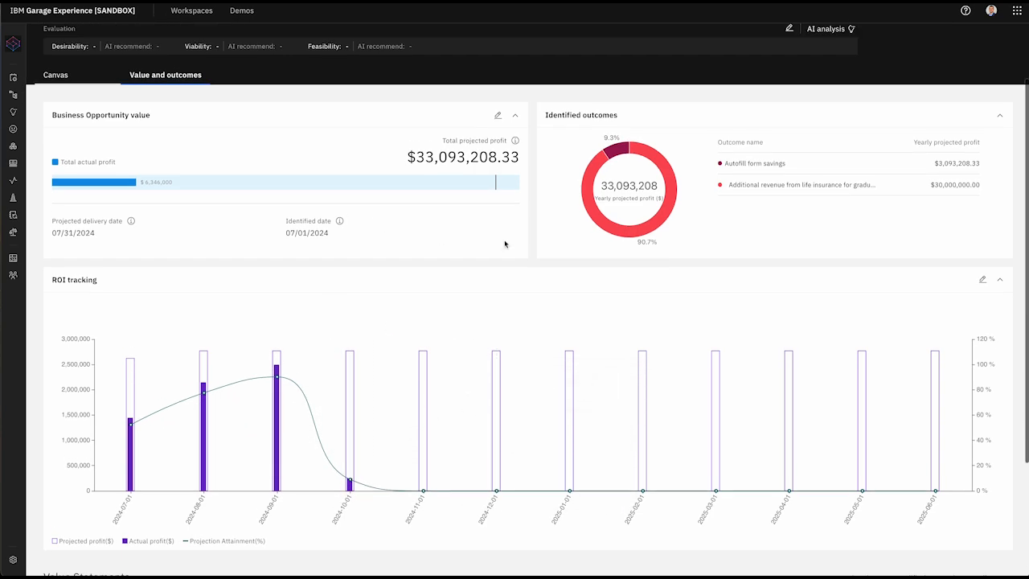
scroll(391, 257, up, 2)
scroll(393, 260, down, 4)
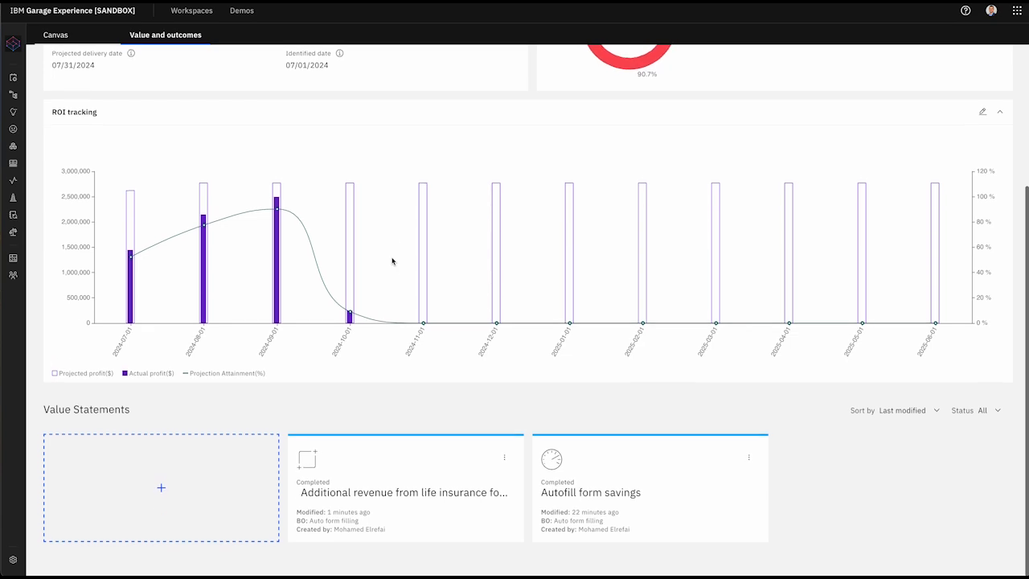
scroll(393, 261, up, 5)
click(64, 193)
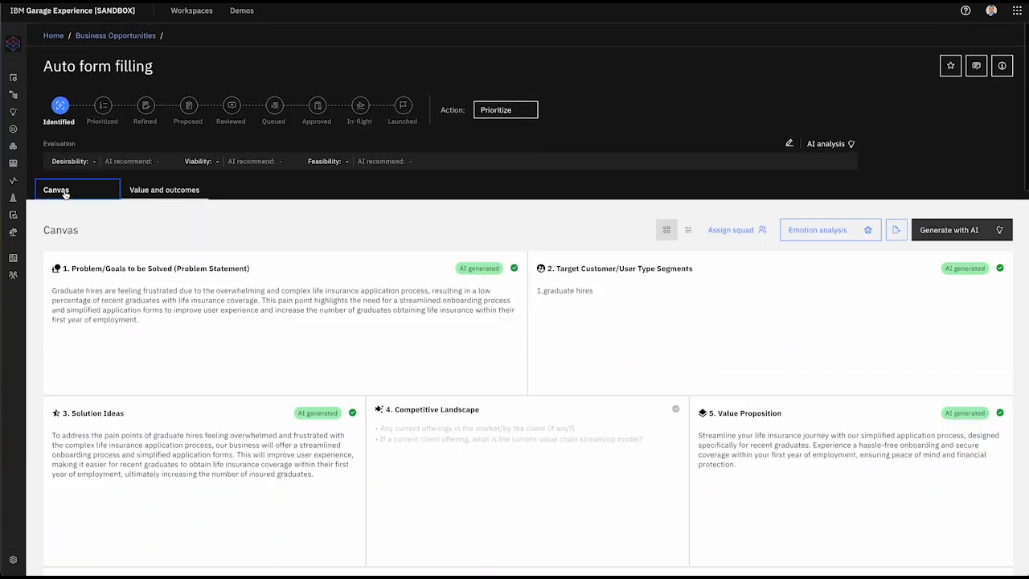
click(165, 193)
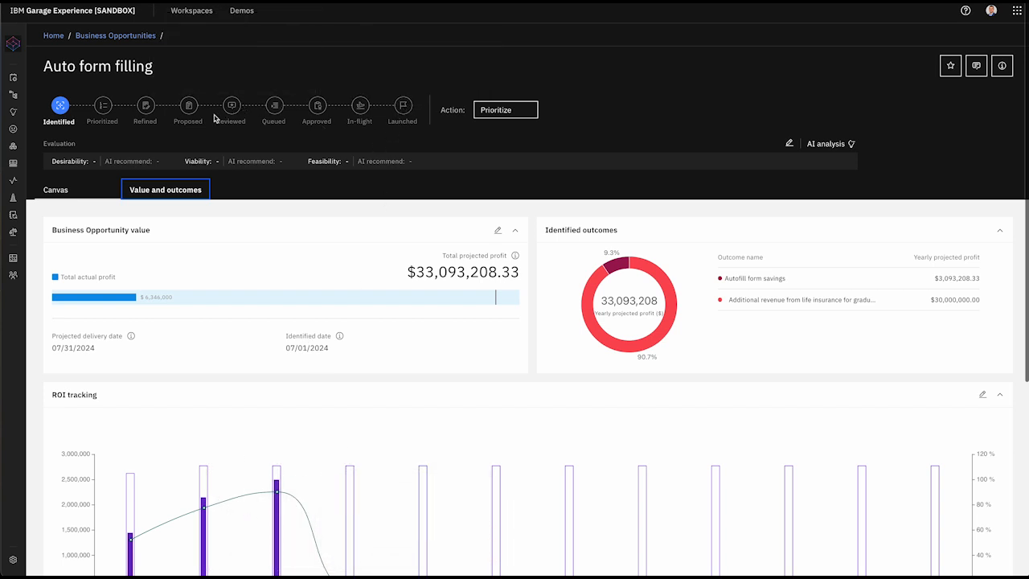
click(72, 194)
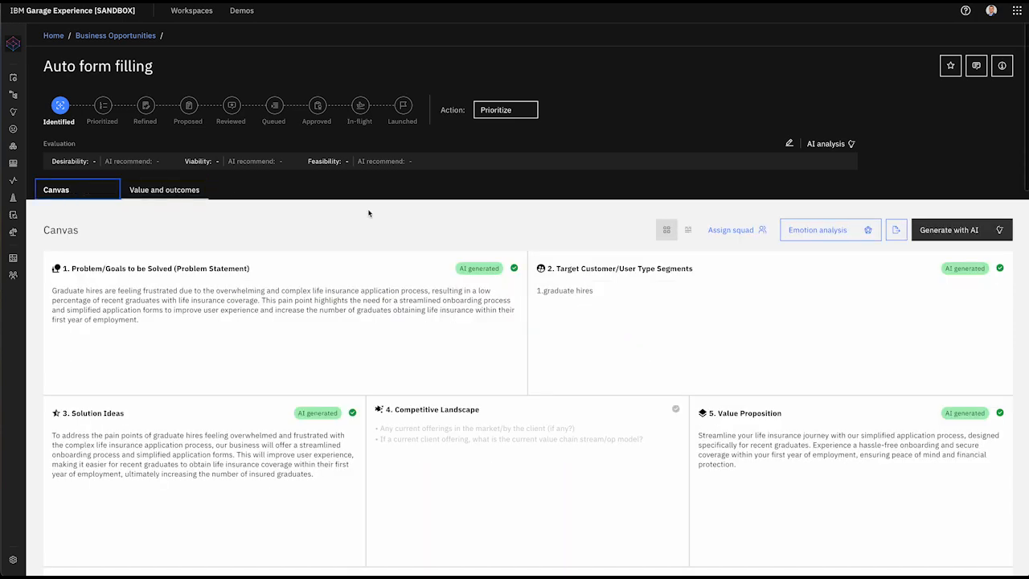
Run the AI analysis of the business opportunity with the OpenAI GPT4 API model
click(851, 144)
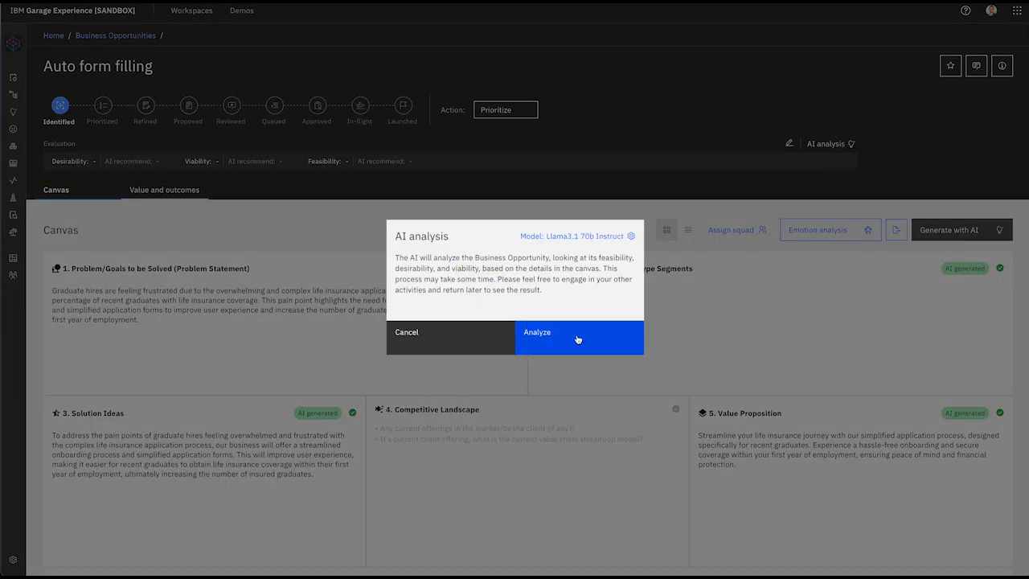
click(592, 237)
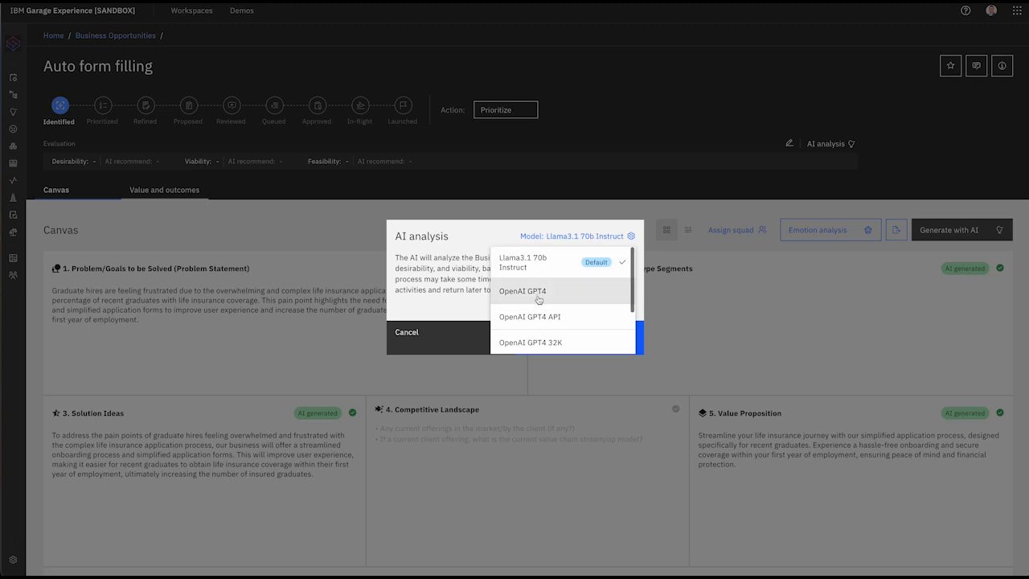
click(553, 315)
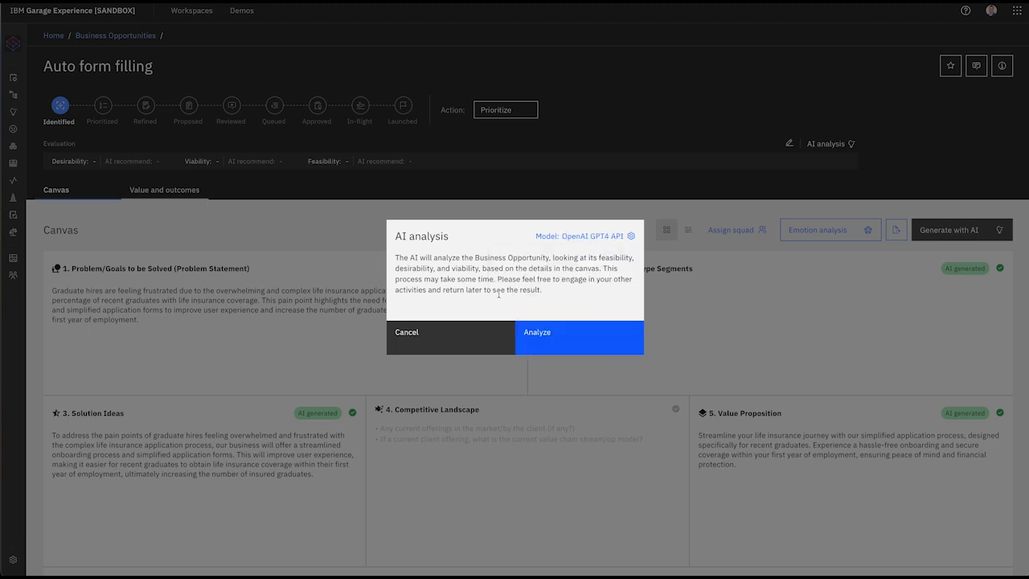
click(586, 342)
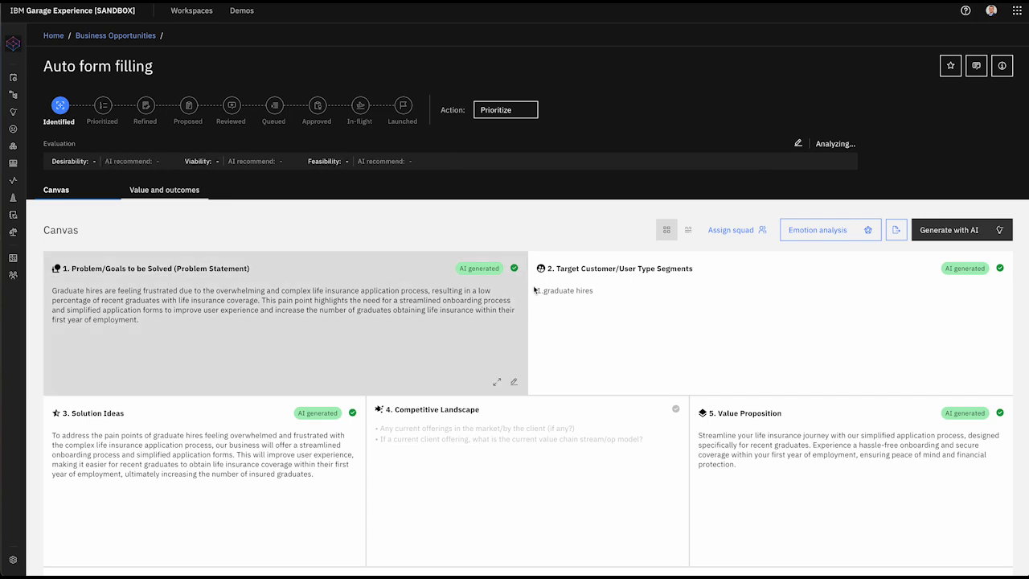
scroll(534, 289, down, 3)
scroll(534, 290, down, 15)
scroll(534, 289, up, 5)
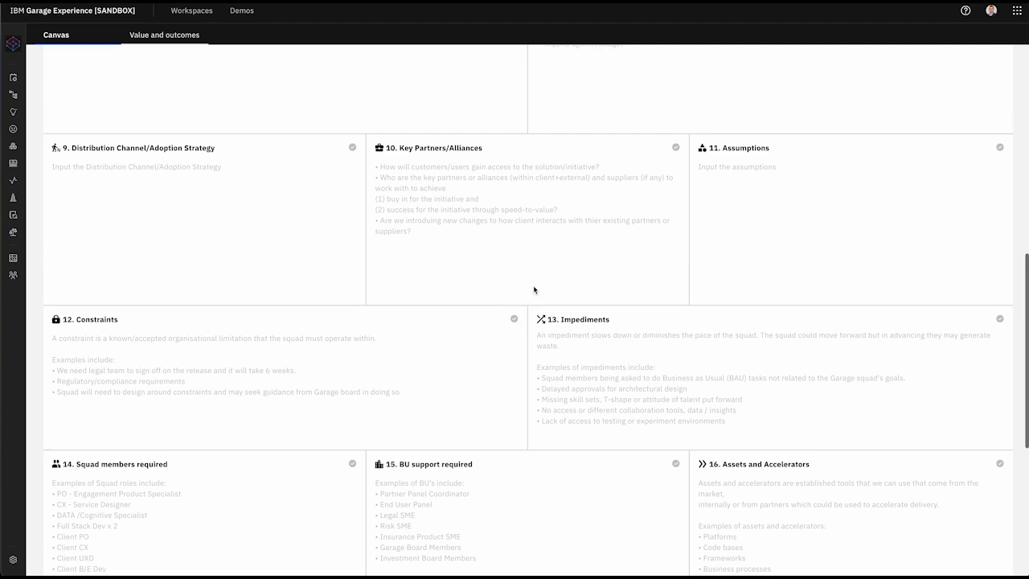
scroll(534, 290, up, 10)
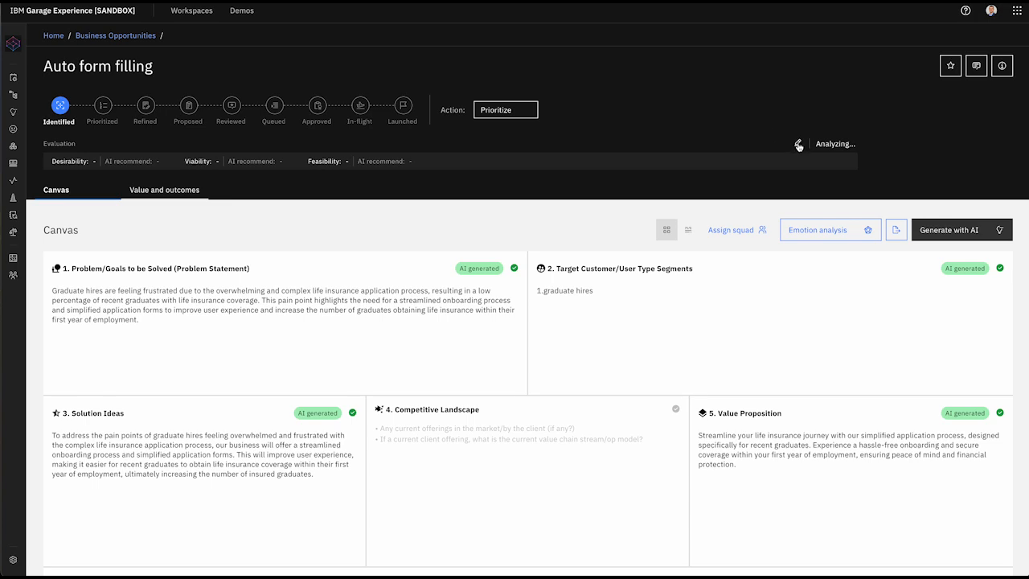
Rate the opportunity's desirability, viability and feasibility 4 each and save the evaluation
click(799, 144)
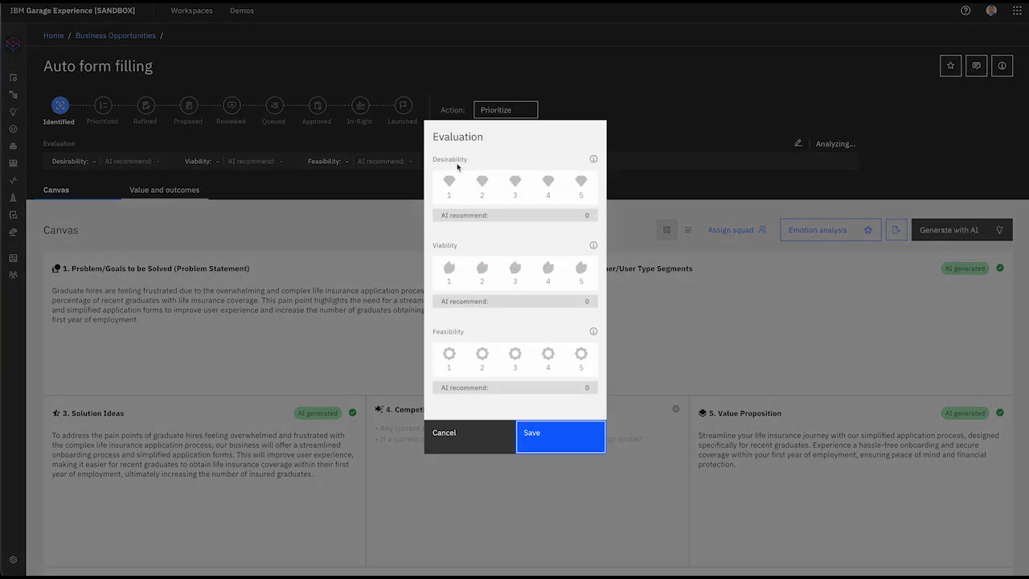
click(548, 182)
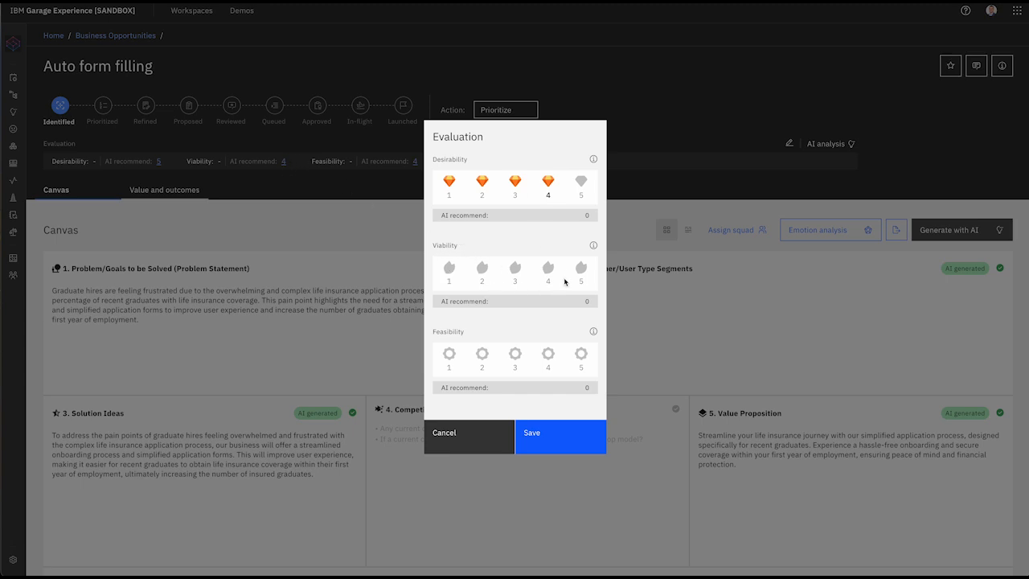
click(517, 272)
click(547, 274)
click(550, 354)
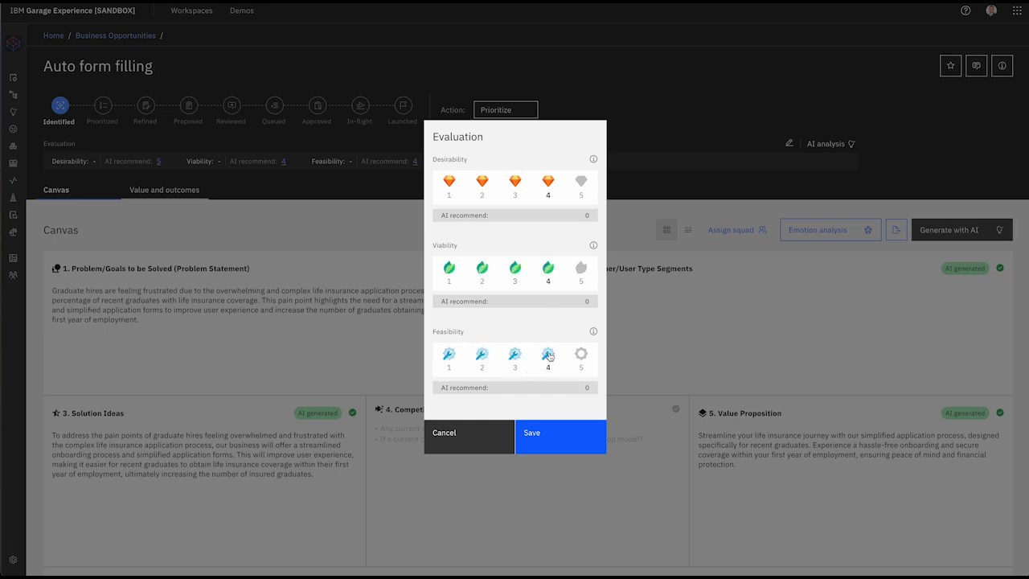
click(553, 443)
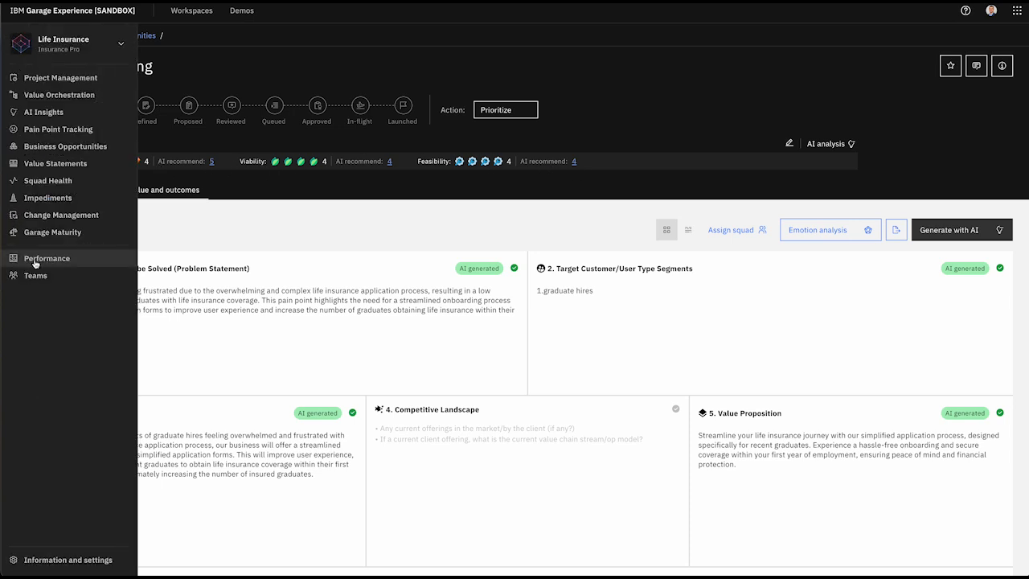
Open the Performance dashboard of the Life Insurance workspace
click(35, 262)
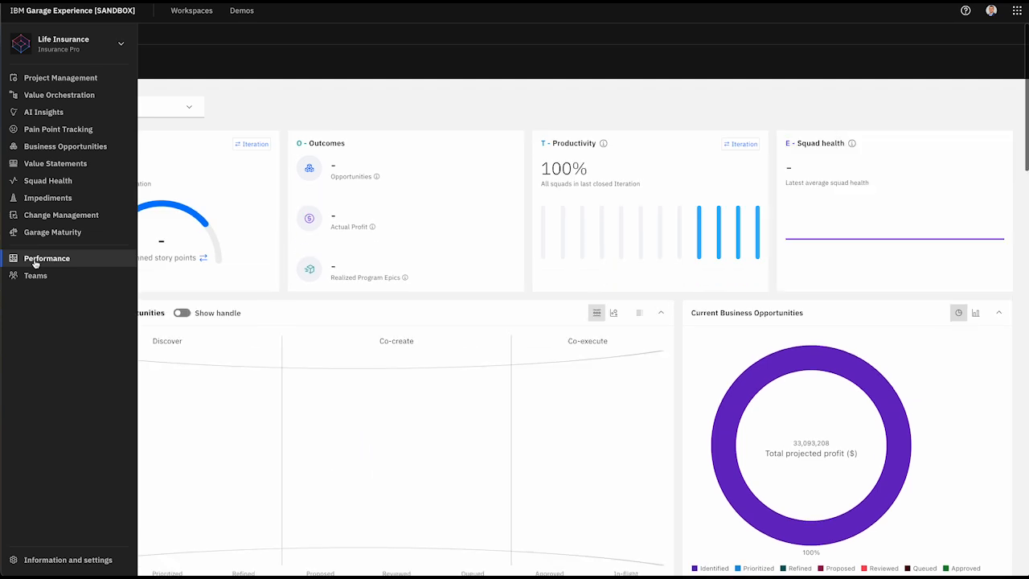
Examine the Auto form filling opportunity's details in the stage funnel and the importance–feasibility matrix of Active Business Opportunities
scroll(301, 375, down, 3)
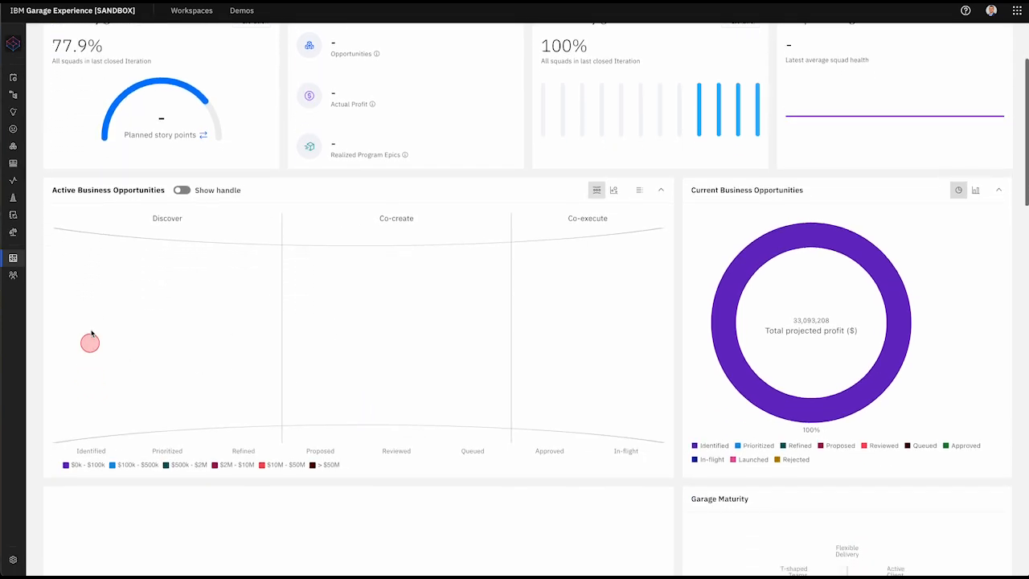
mouse_move(91, 351)
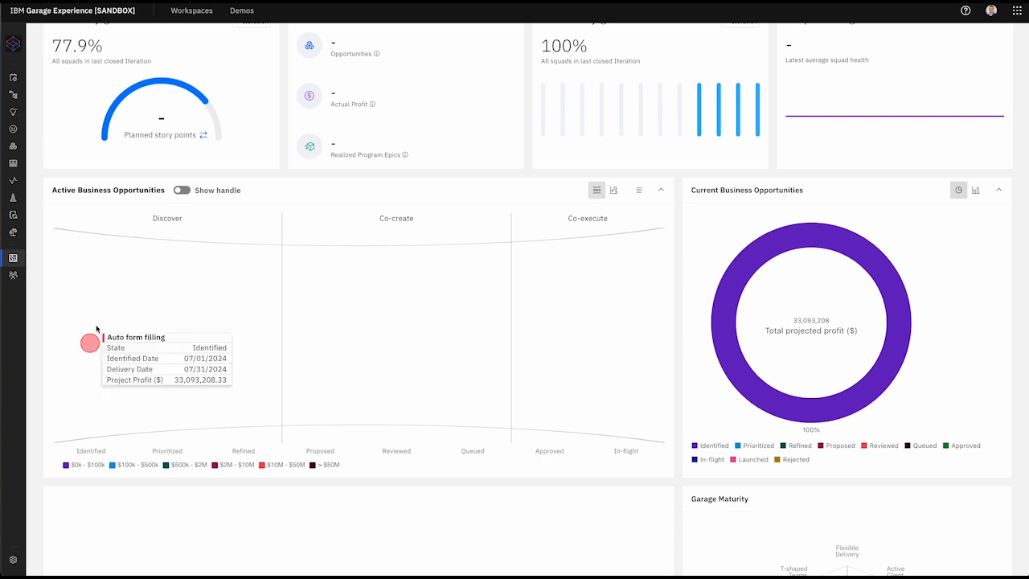
click(614, 190)
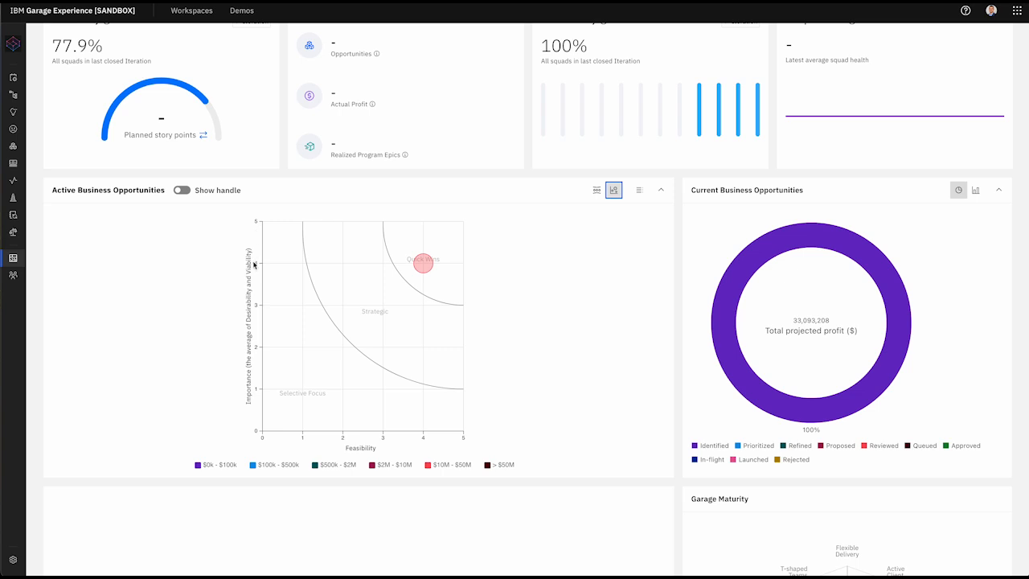
mouse_move(423, 265)
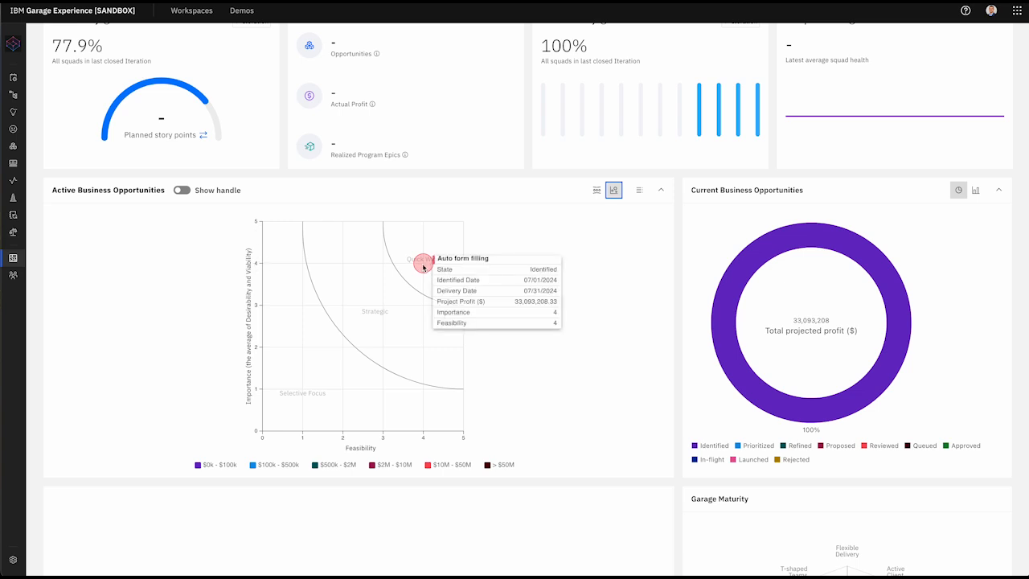
click(596, 190)
mouse_move(93, 354)
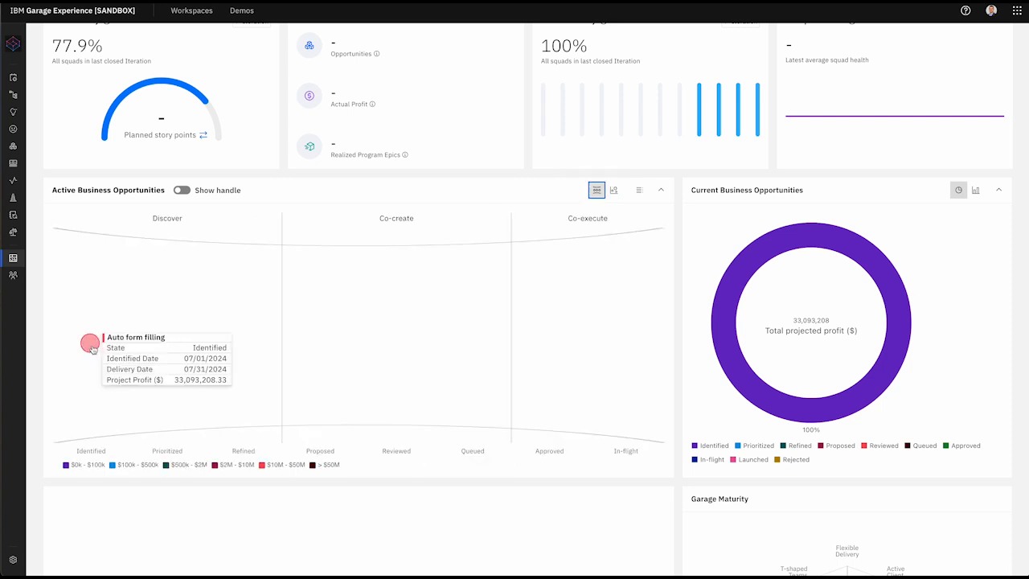
Open the Auto form filling opportunity from the funnel chart and move it to the Prioritized stage
click(90, 345)
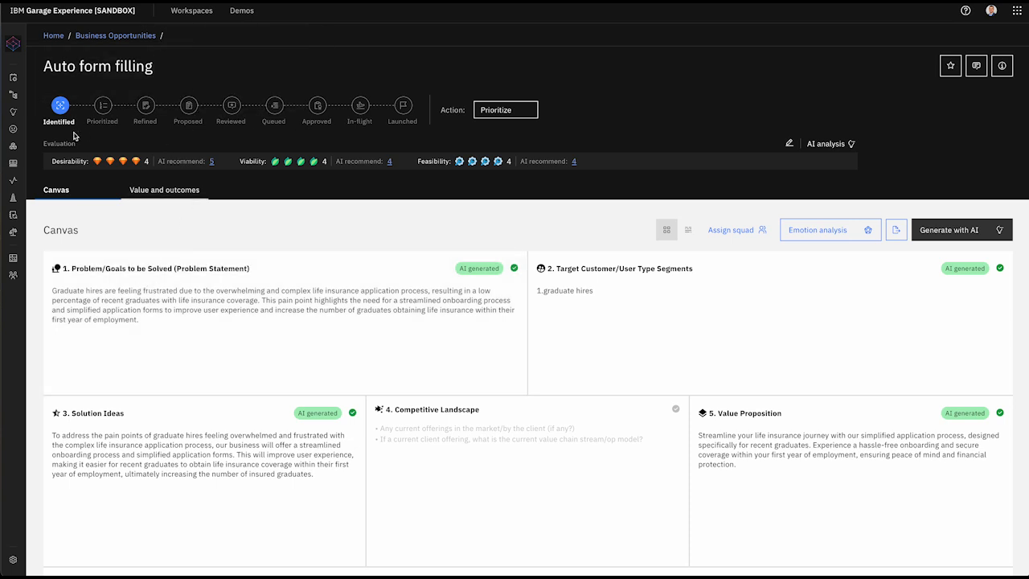
mouse_move(61, 107)
click(501, 113)
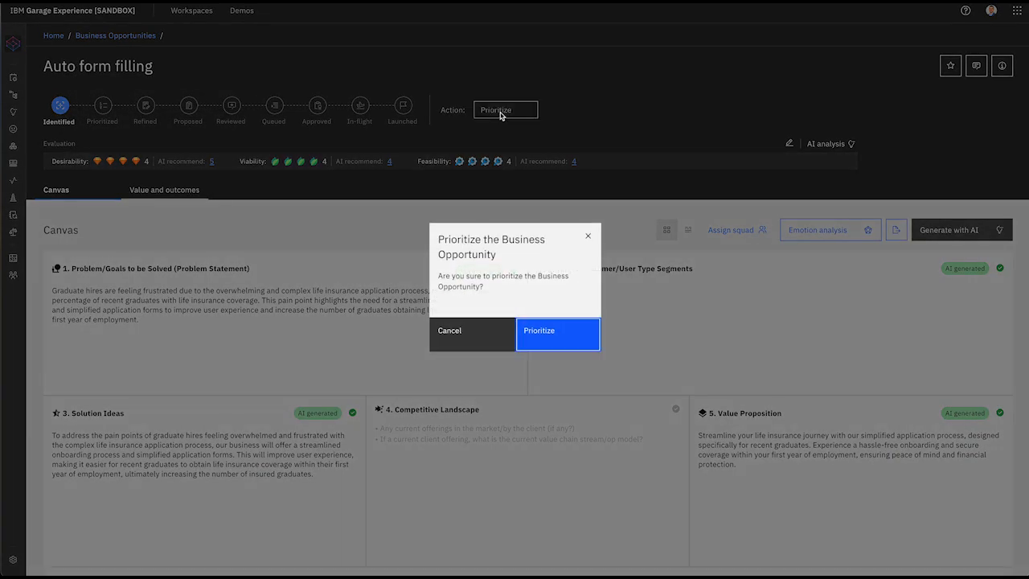
click(576, 352)
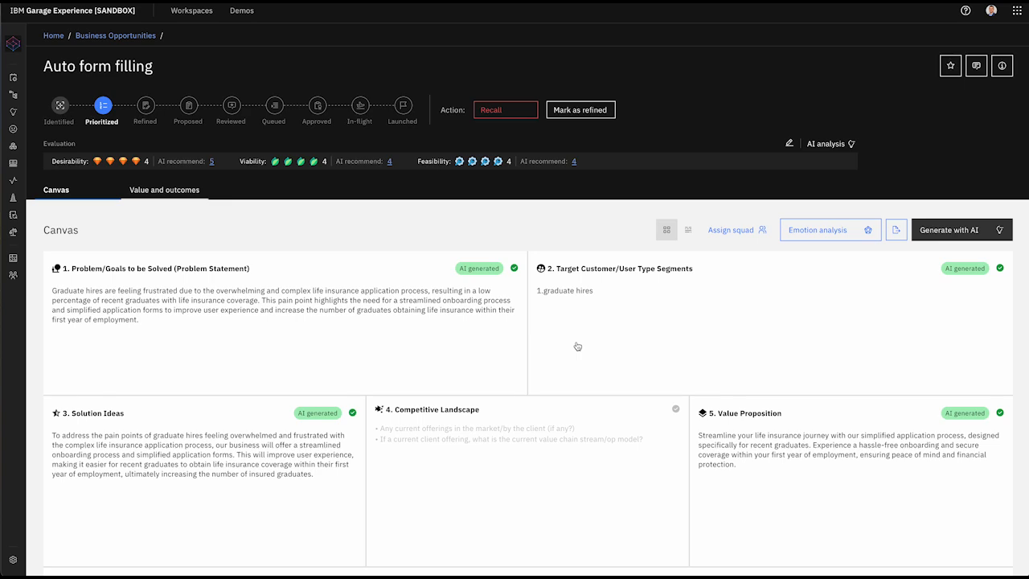
Mark the Auto form filling opportunity as refined and submit it to the Proposed stage
scroll(519, 284, down, 5)
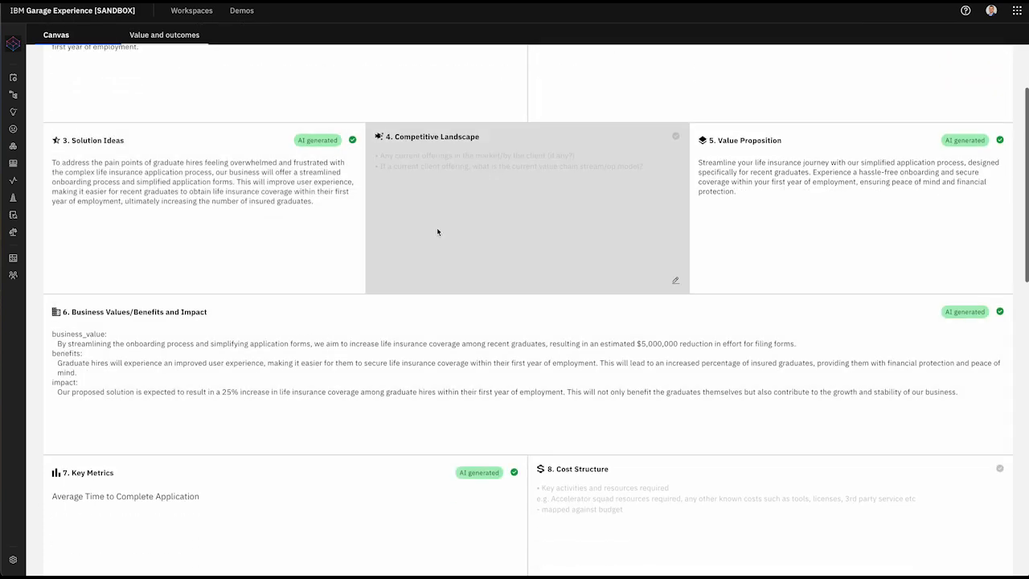
scroll(519, 284, up, 5)
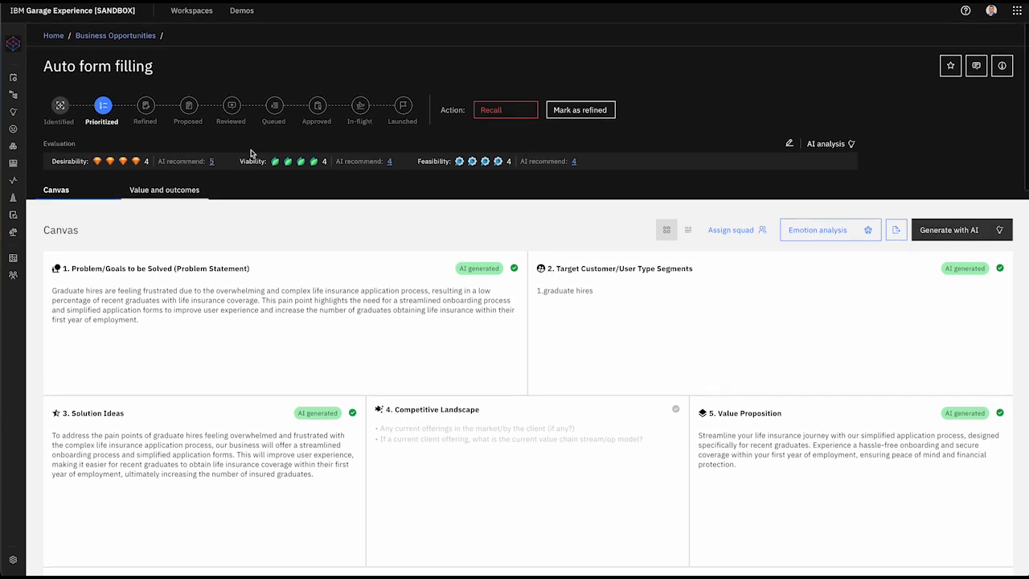
click(593, 117)
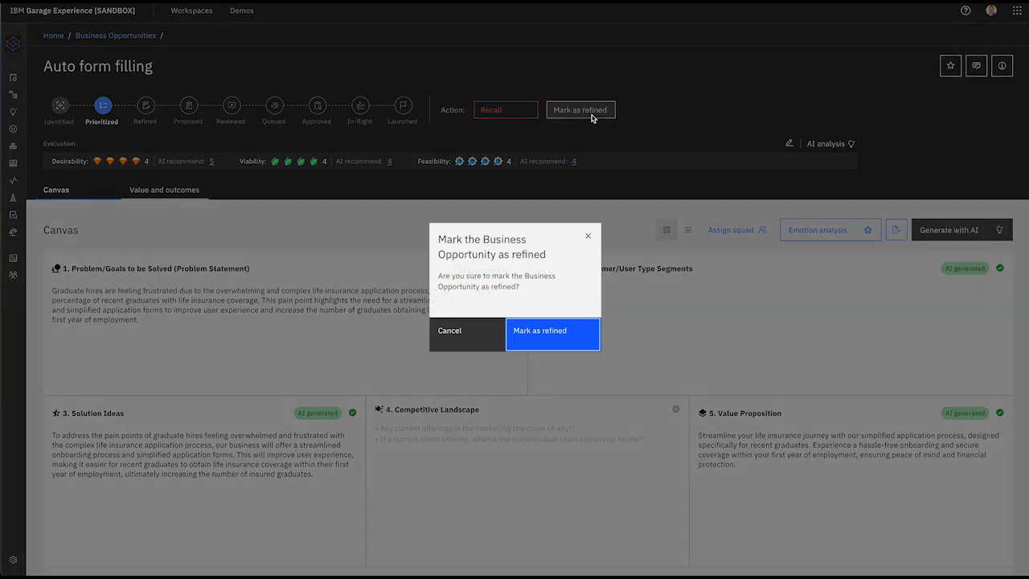
click(559, 350)
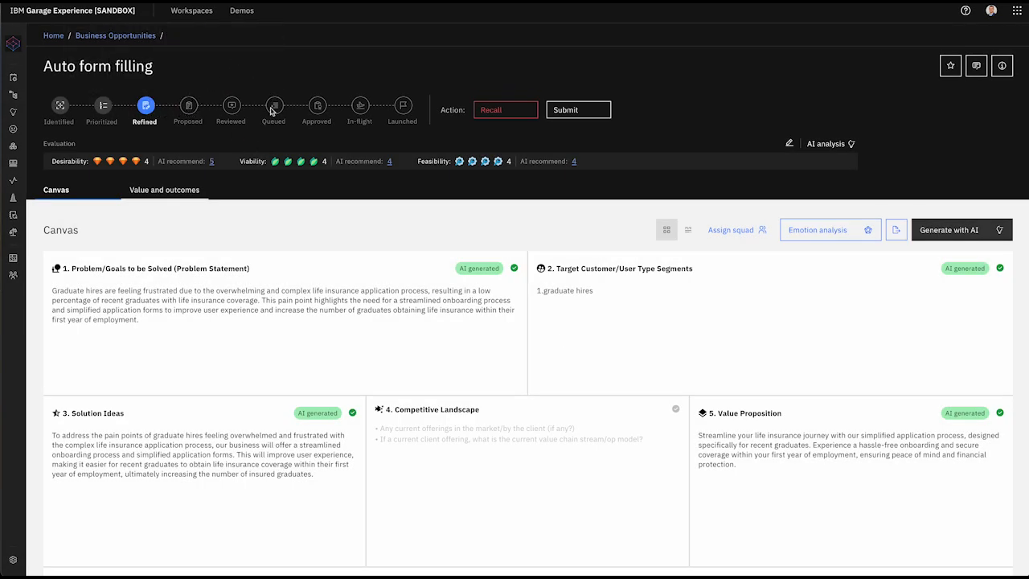
click(591, 109)
click(565, 330)
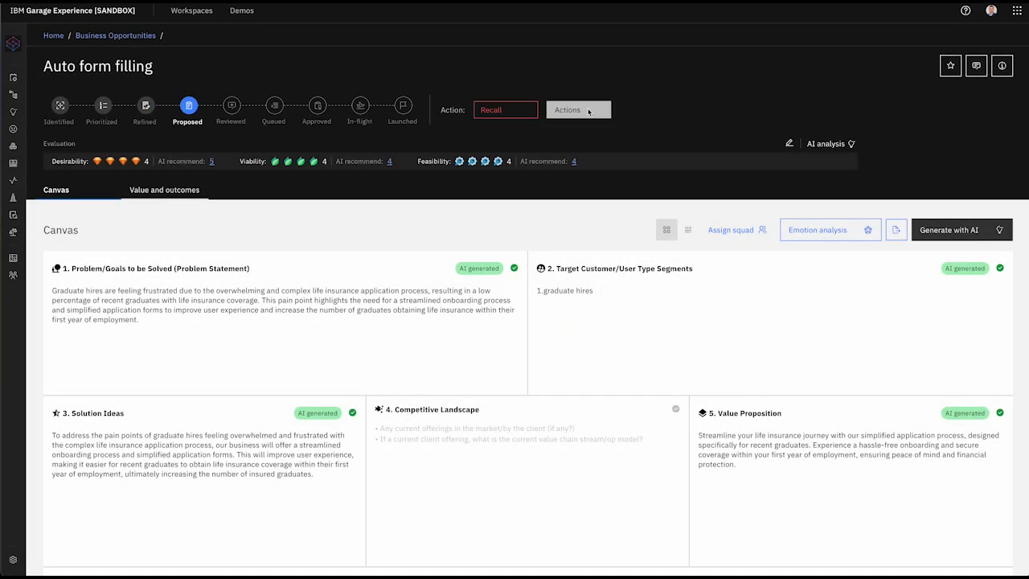
Check the proposed opportunity's canvas, value and outcomes, and advance it through Reviewed to Queued
scroll(579, 141, down, 3)
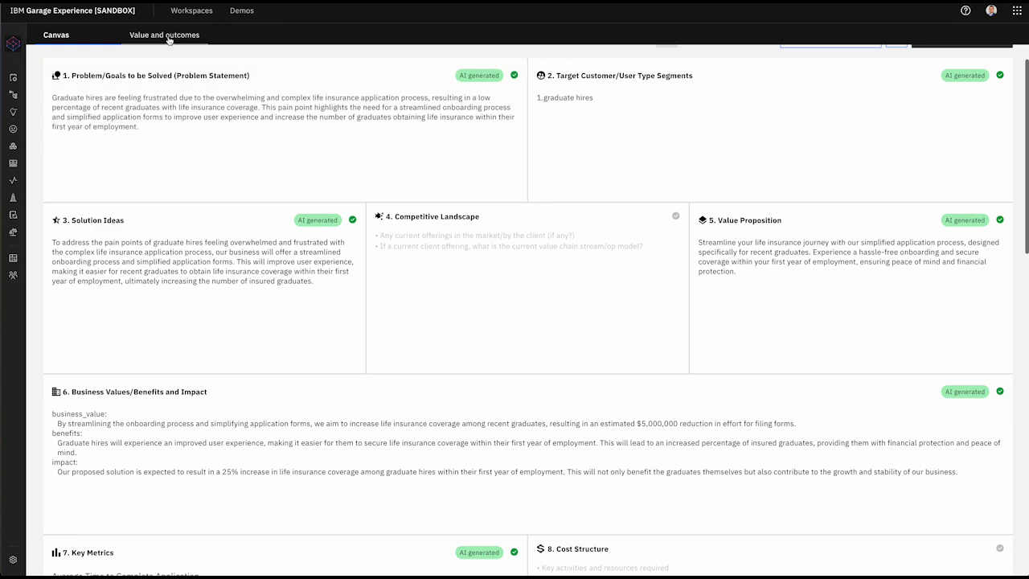
click(168, 38)
scroll(168, 42, up, 3)
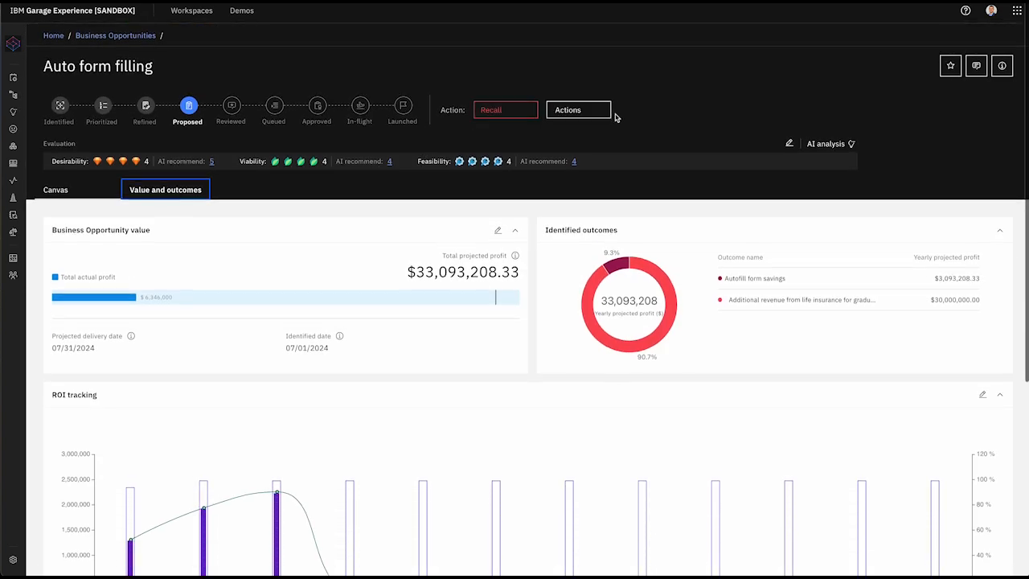
click(591, 113)
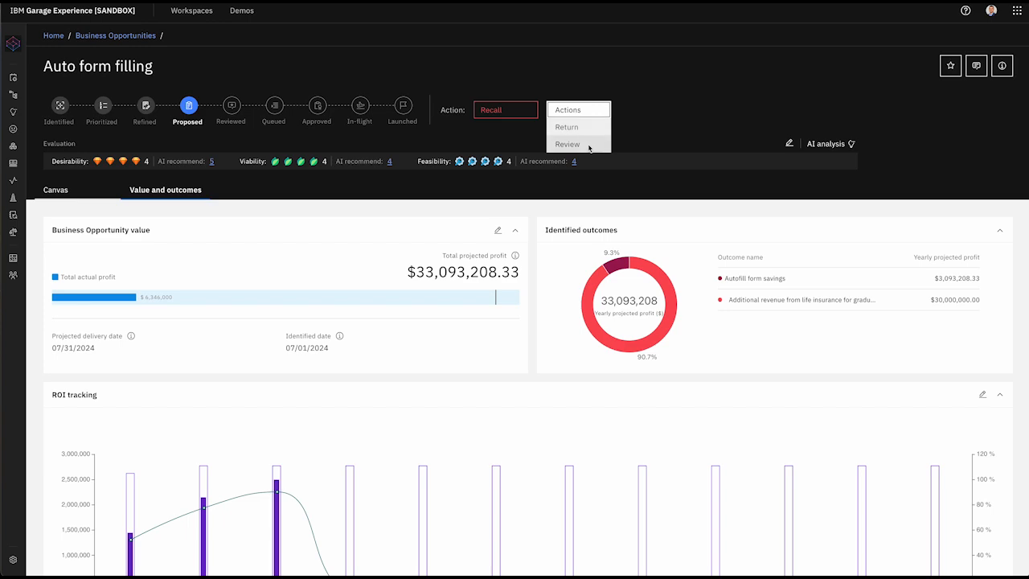
click(590, 147)
click(536, 336)
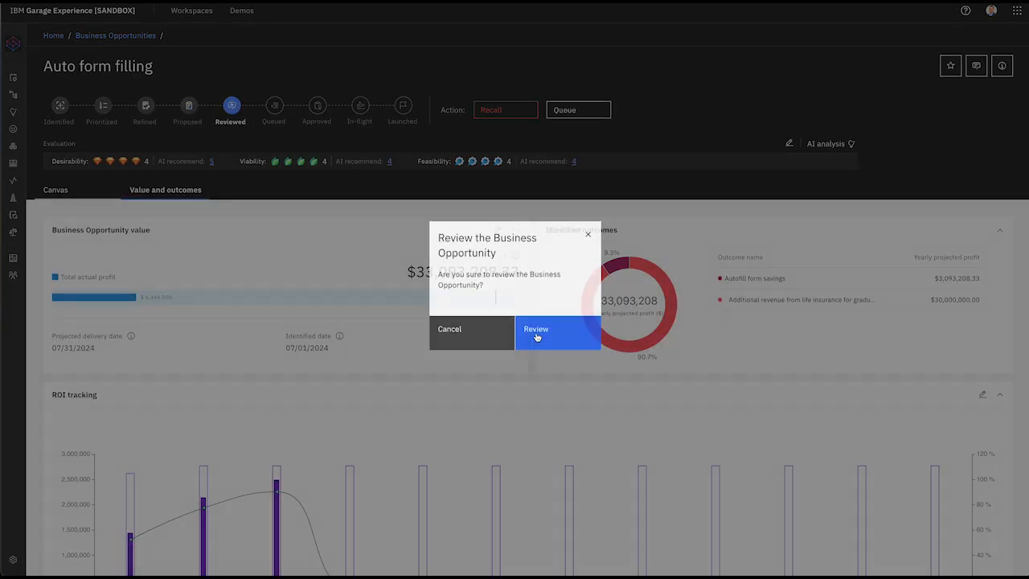
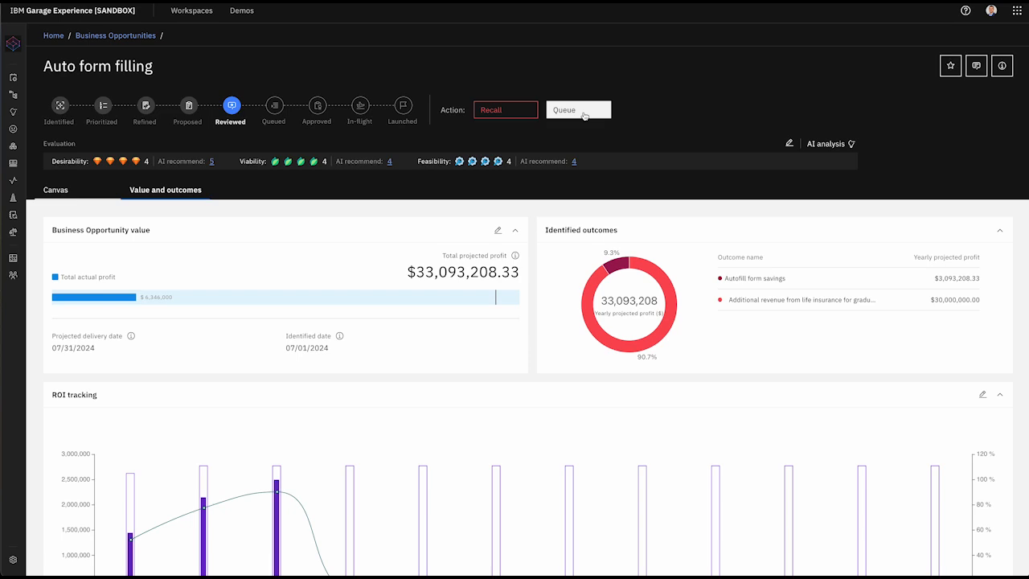
click(585, 115)
click(544, 344)
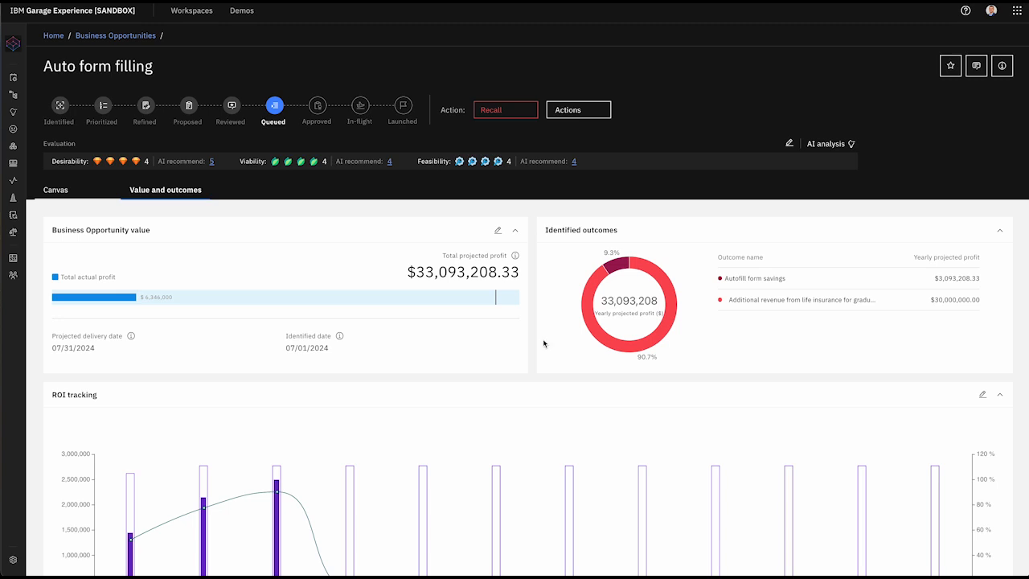
Recheck the queued opportunity's canvas, value and outcomes, and approve it
click(68, 193)
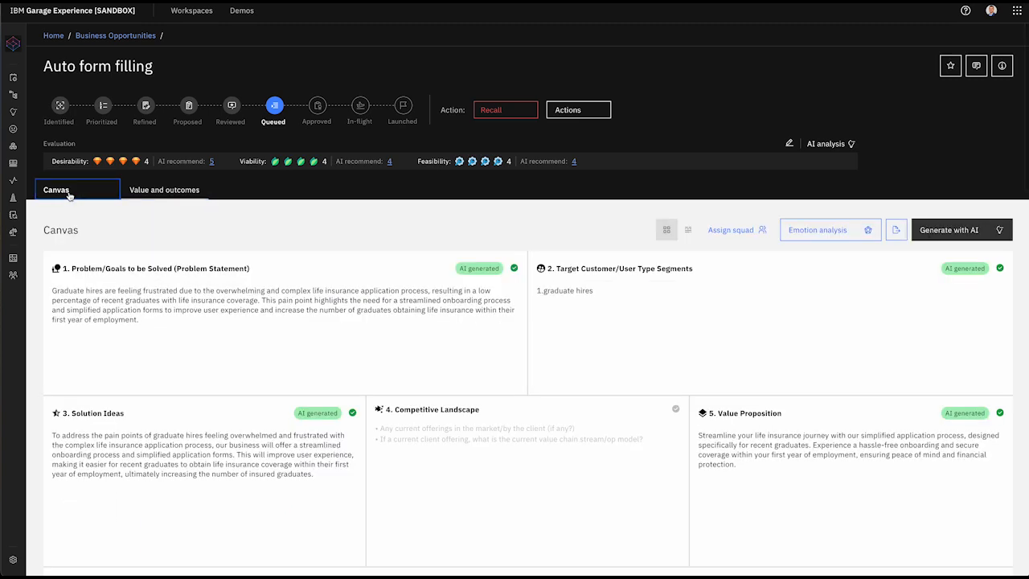
click(178, 193)
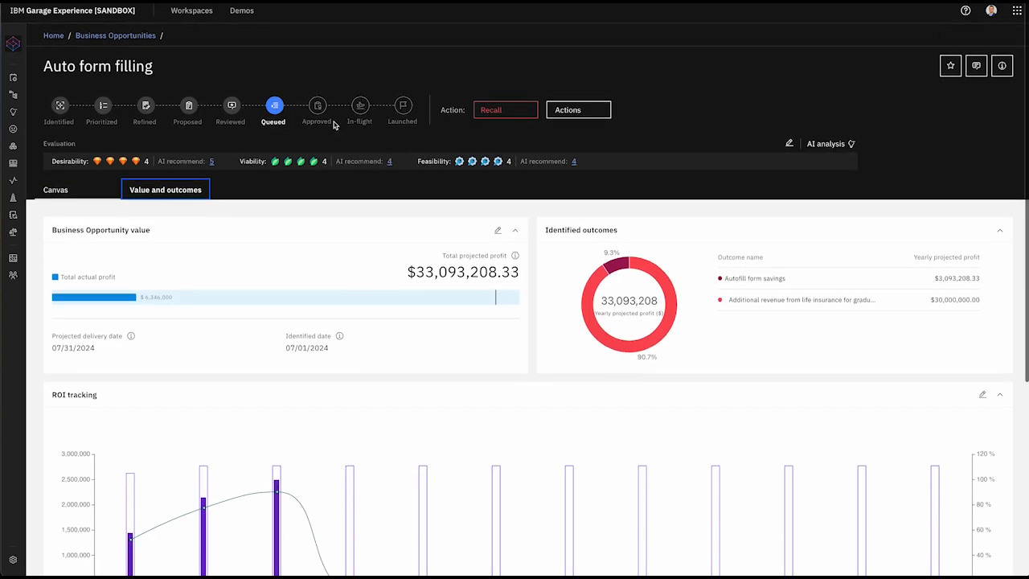
mouse_move(320, 110)
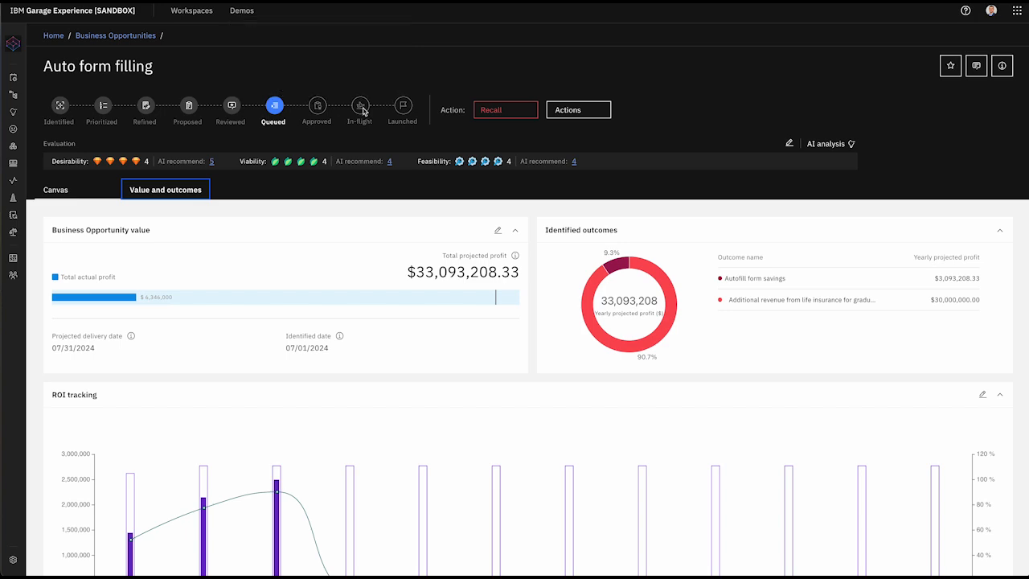
click(586, 117)
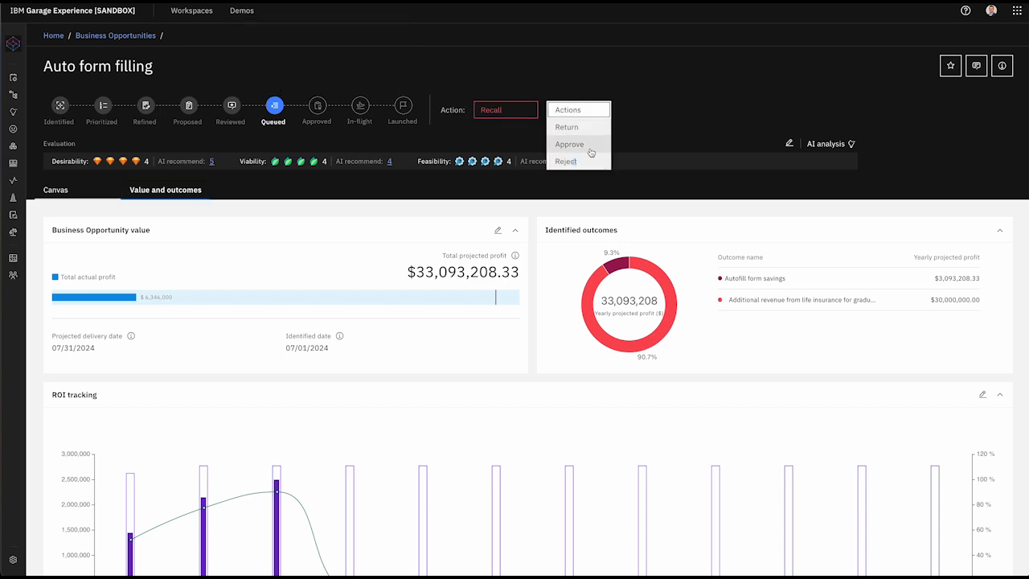
click(589, 149)
click(537, 338)
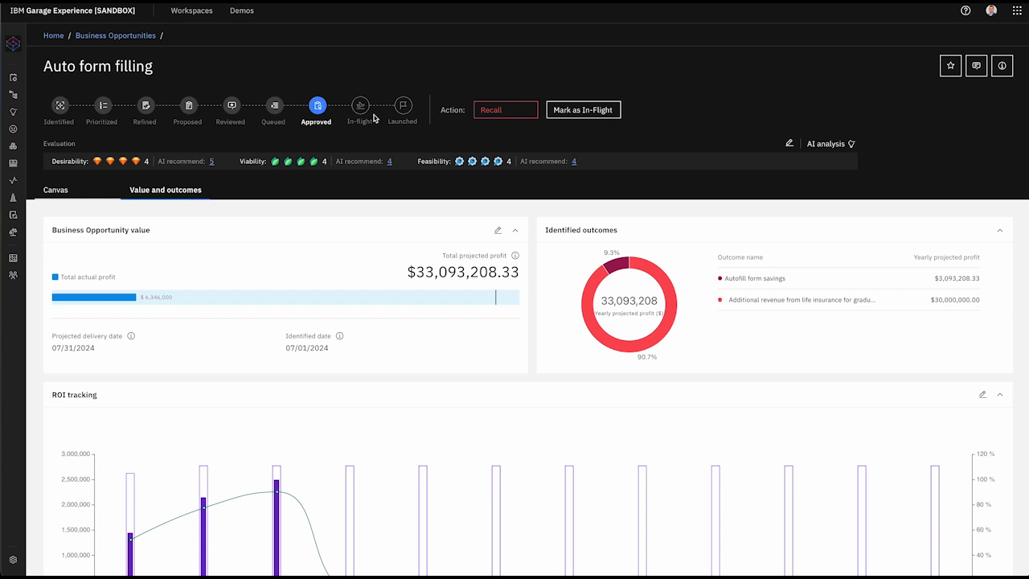
Check the role requirement of the In-flight stage and mark the approved opportunity as In-Flight
mouse_move(370, 110)
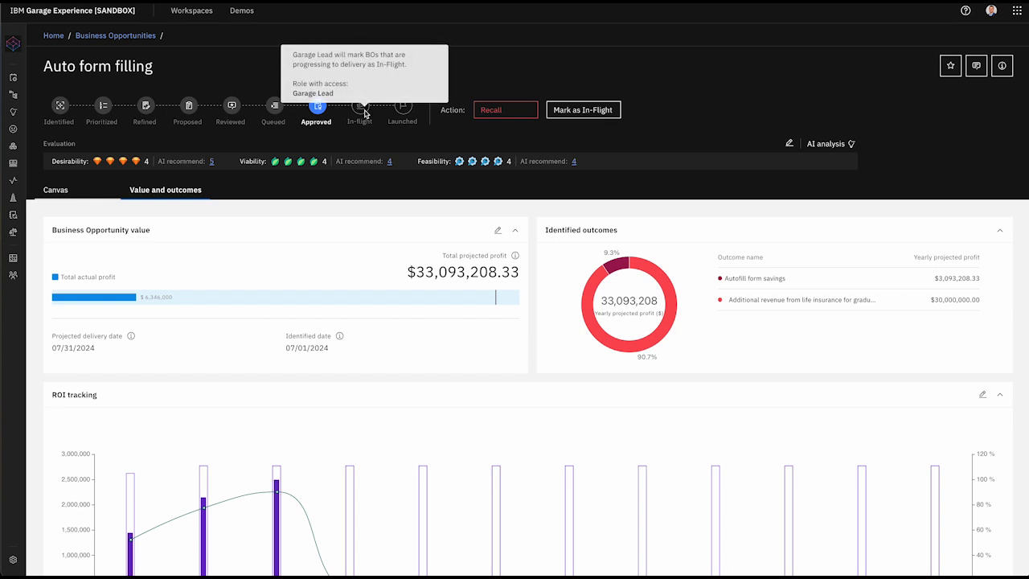
click(585, 110)
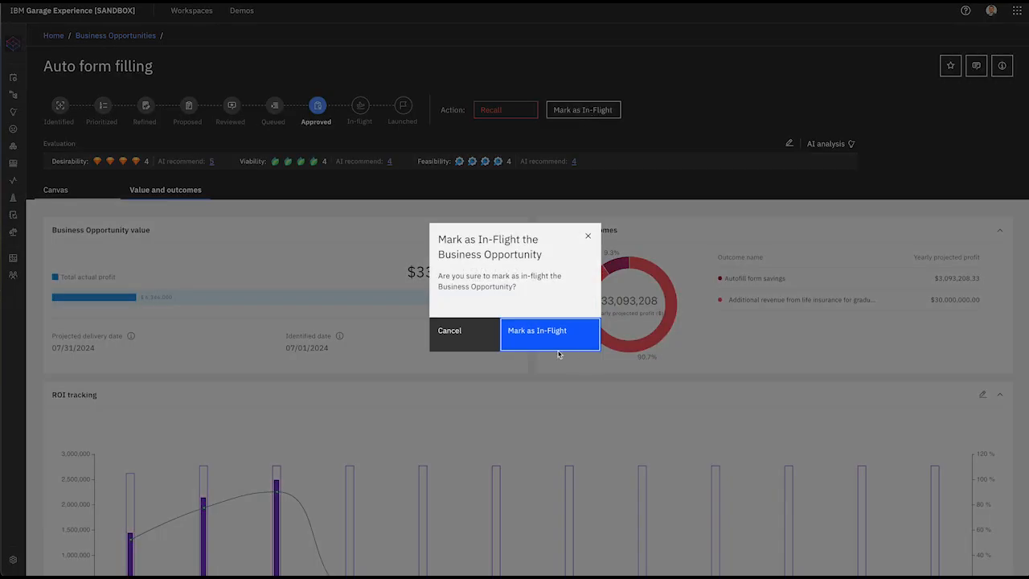
click(555, 338)
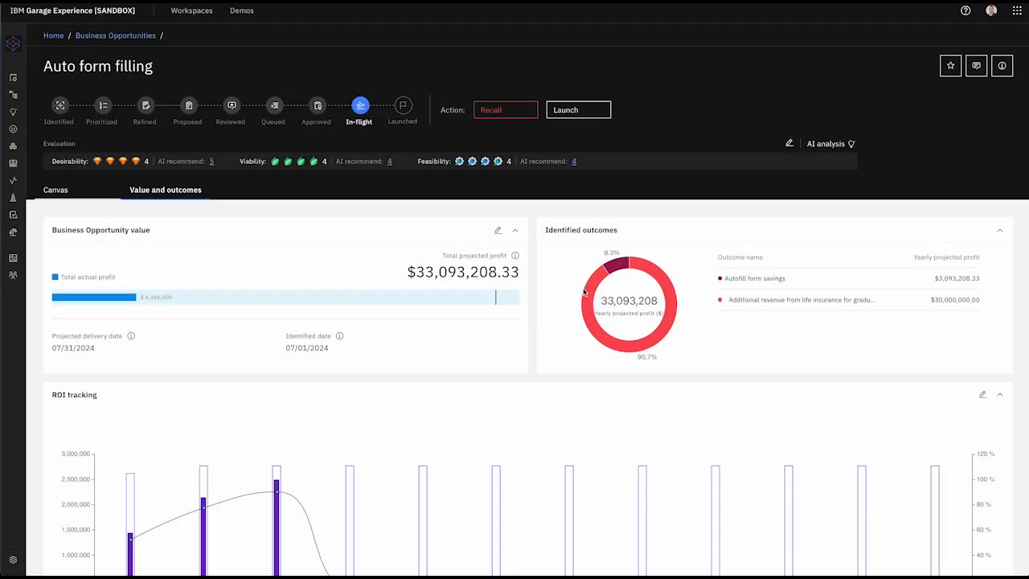
Review the in-flight opportunity's ROI tracking chart and return to the Performance dashboard of the Life Insurance workspace
scroll(416, 378, down, 3)
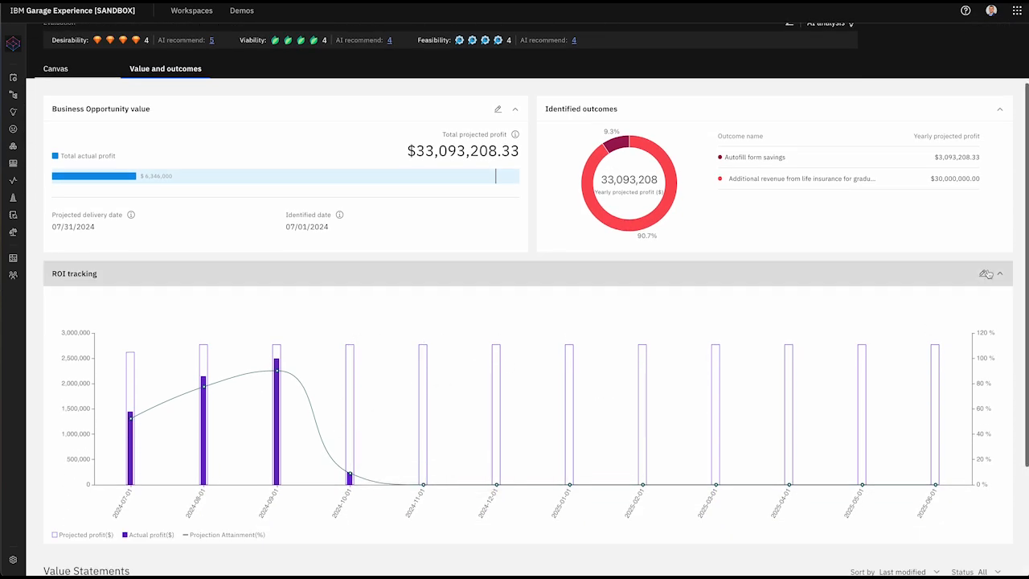
scroll(579, 201, up, 3)
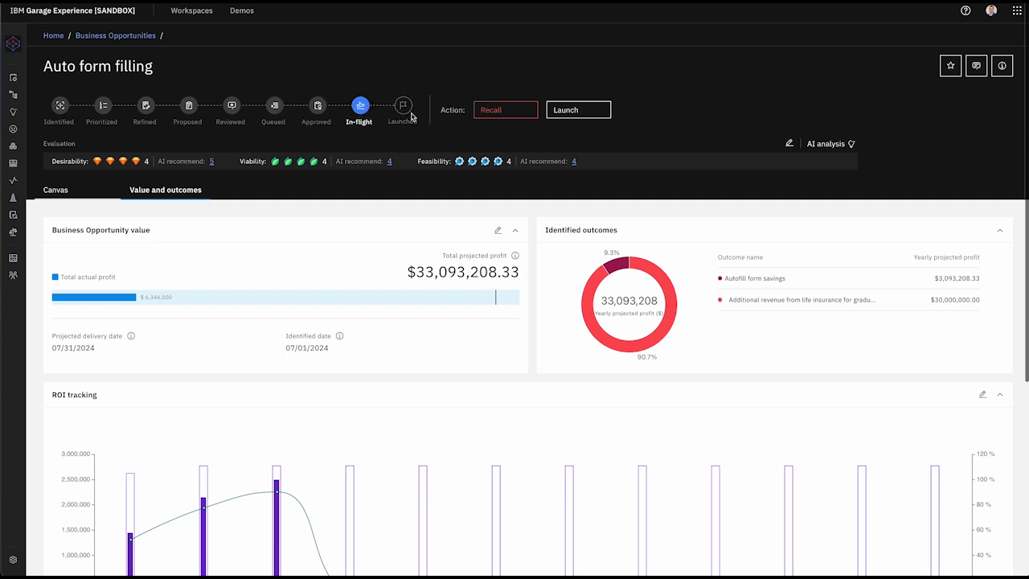
mouse_move(403, 107)
click(30, 261)
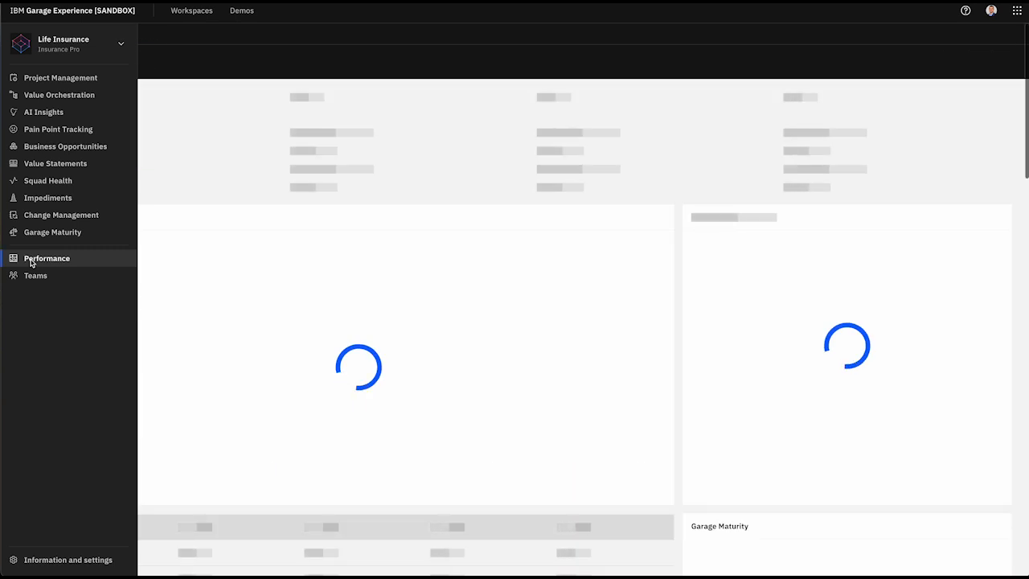
View the active business opportunities as a list from the Performance dashboard and check its filter options
scroll(291, 224, down, 3)
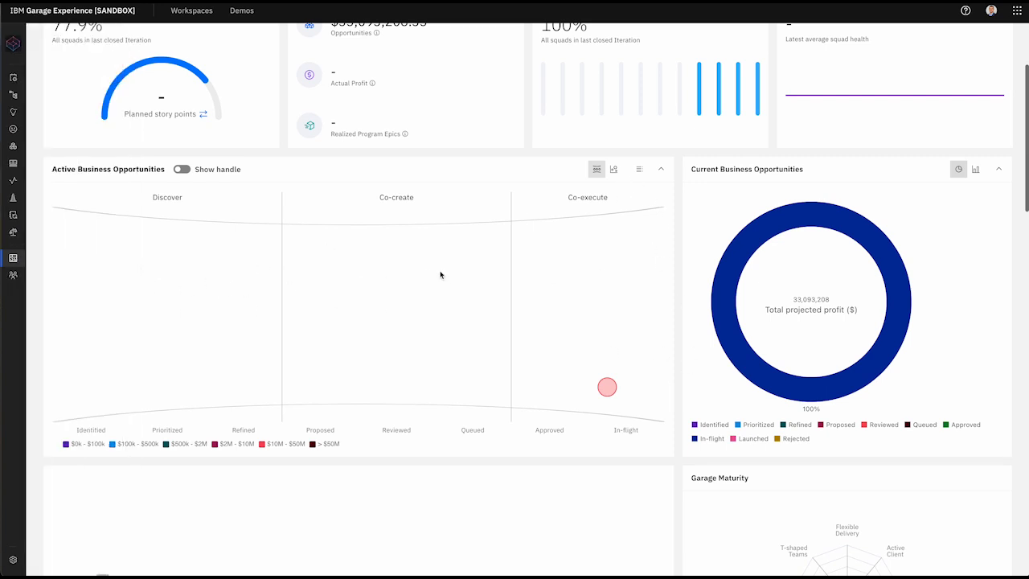
click(639, 172)
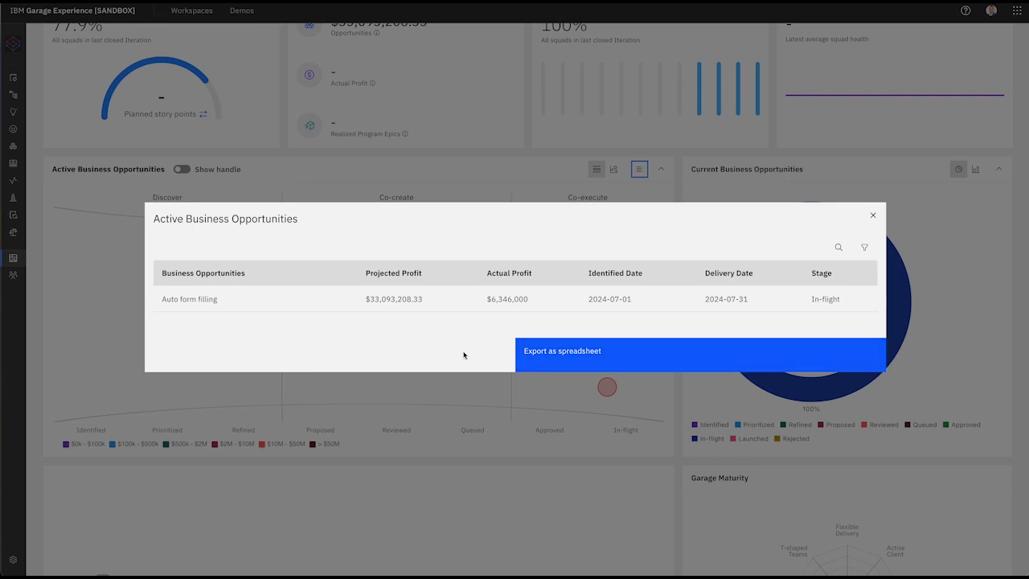
click(865, 247)
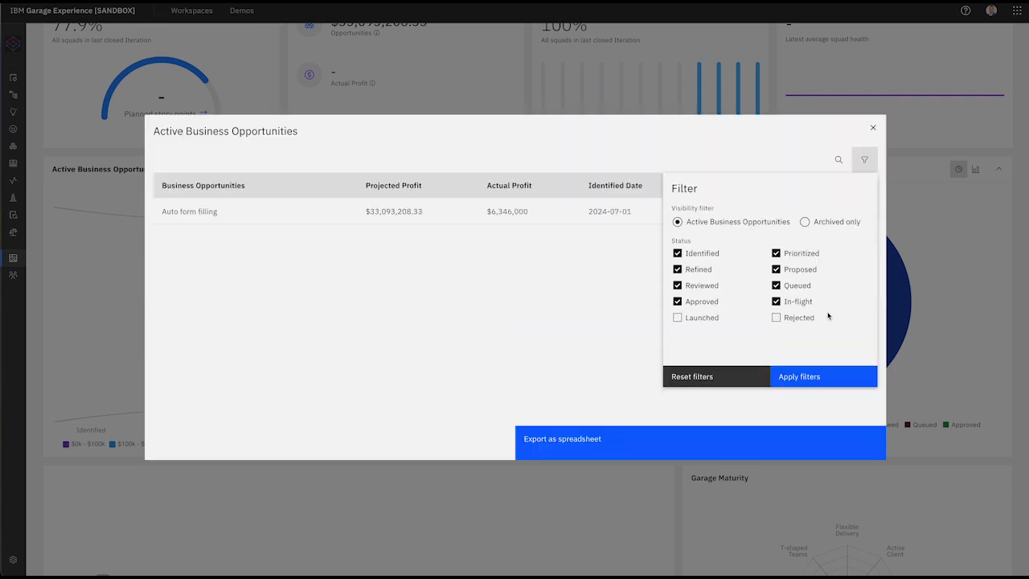
click(874, 129)
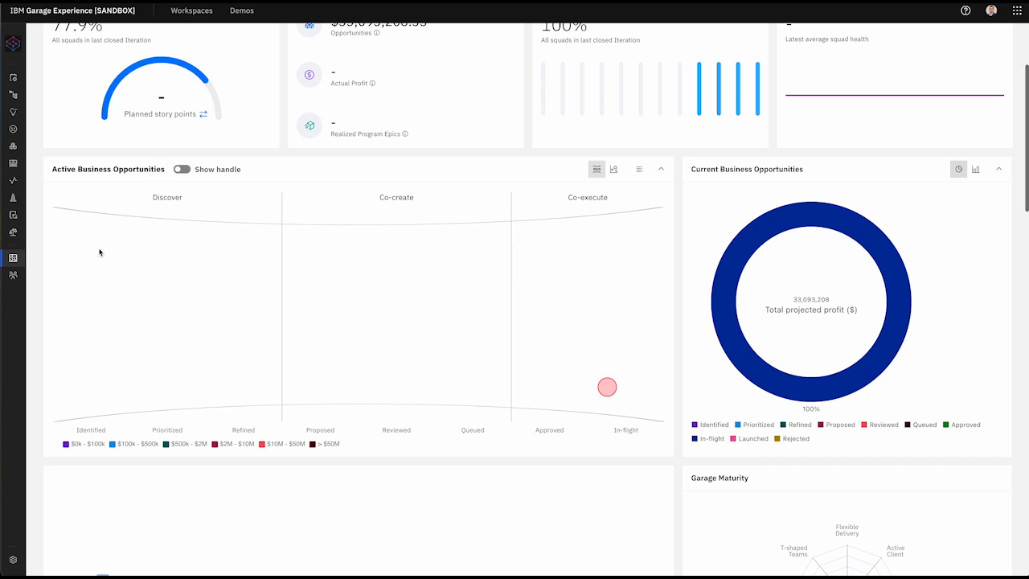
Open the Business Opportunities page and look through the columns of its table
mouse_move(13, 258)
click(73, 148)
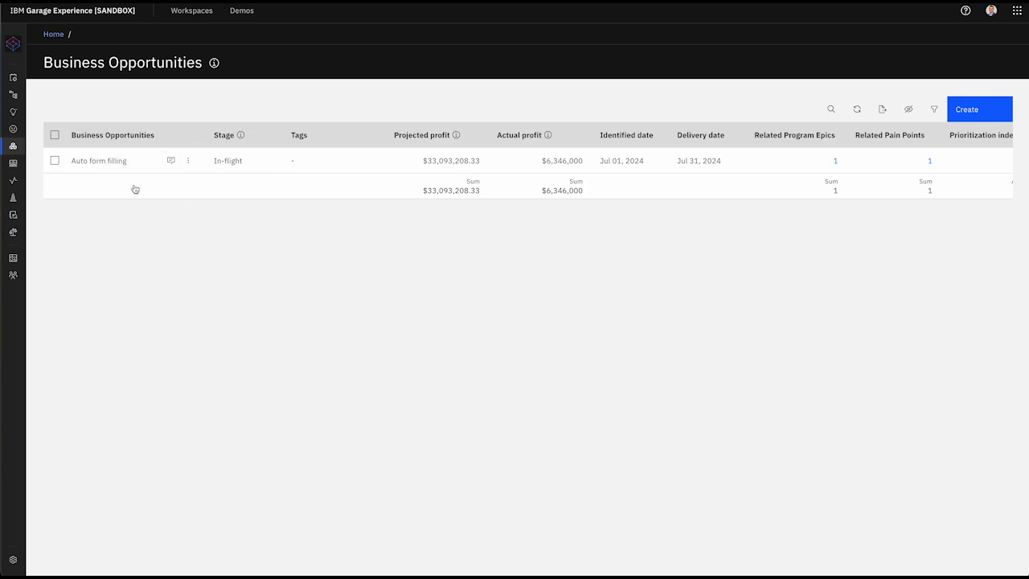
scroll(483, 164, right, 5)
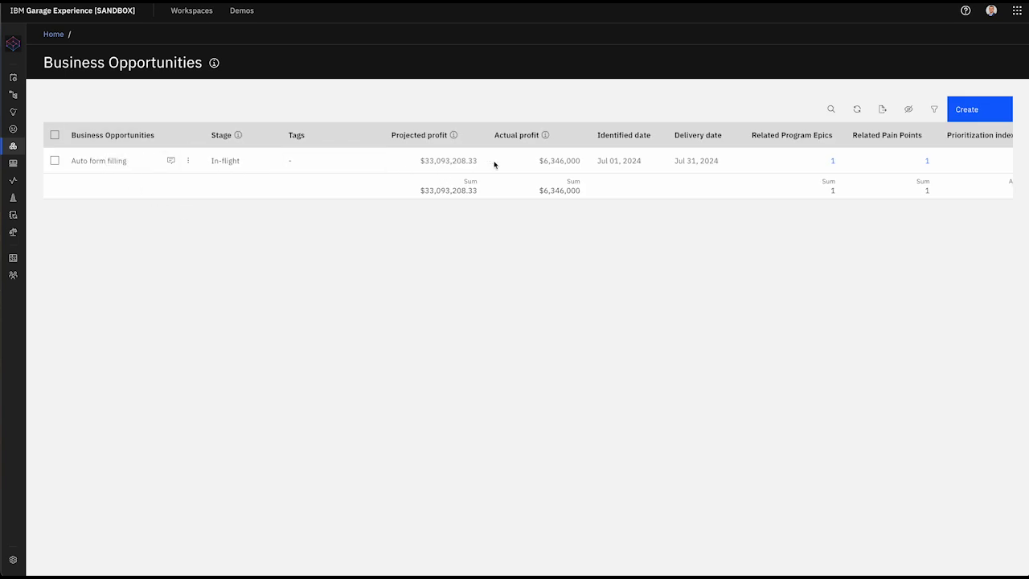
scroll(495, 164, left, 6)
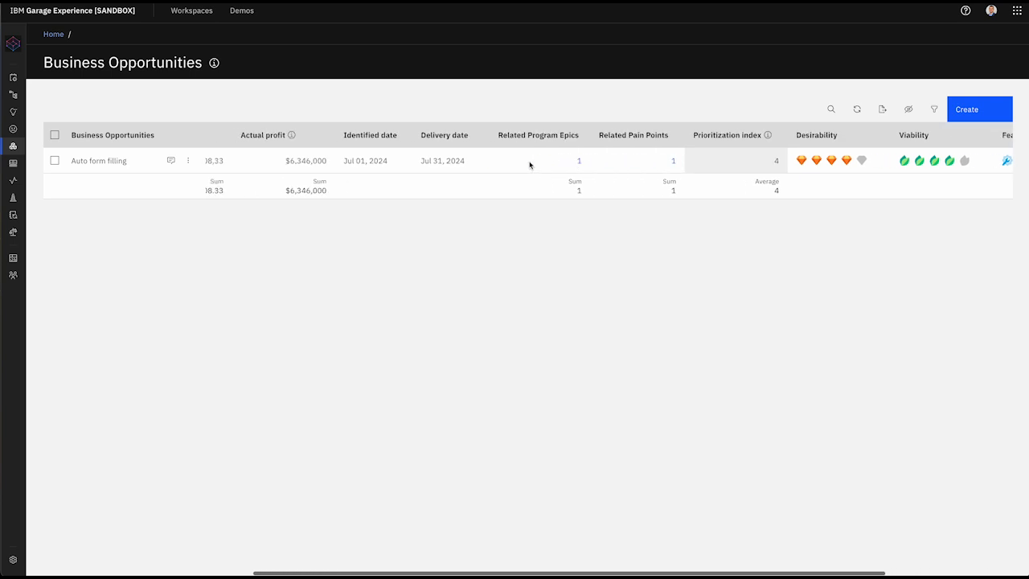
scroll(506, 169, right, 6)
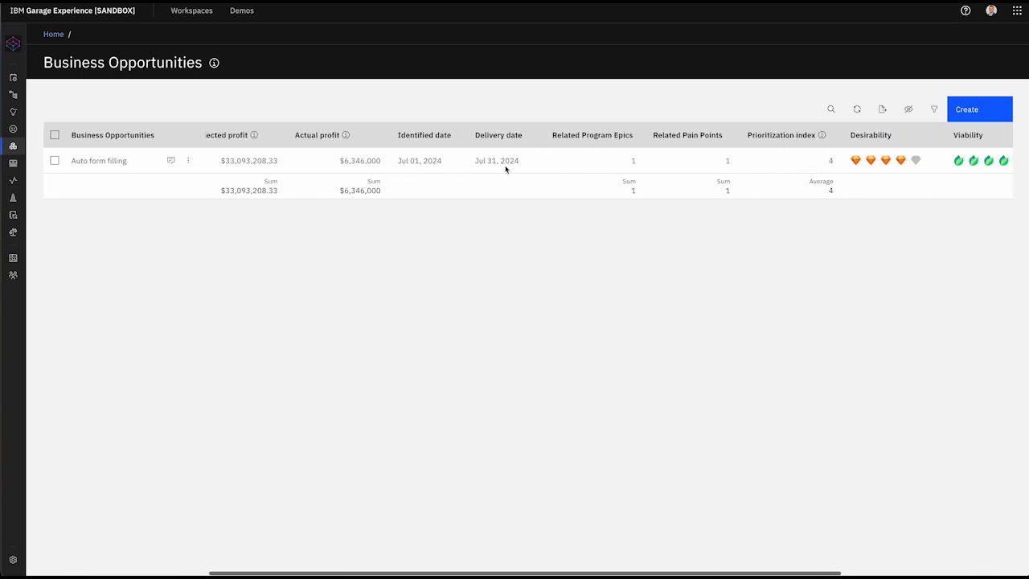
scroll(338, 171, left, 6)
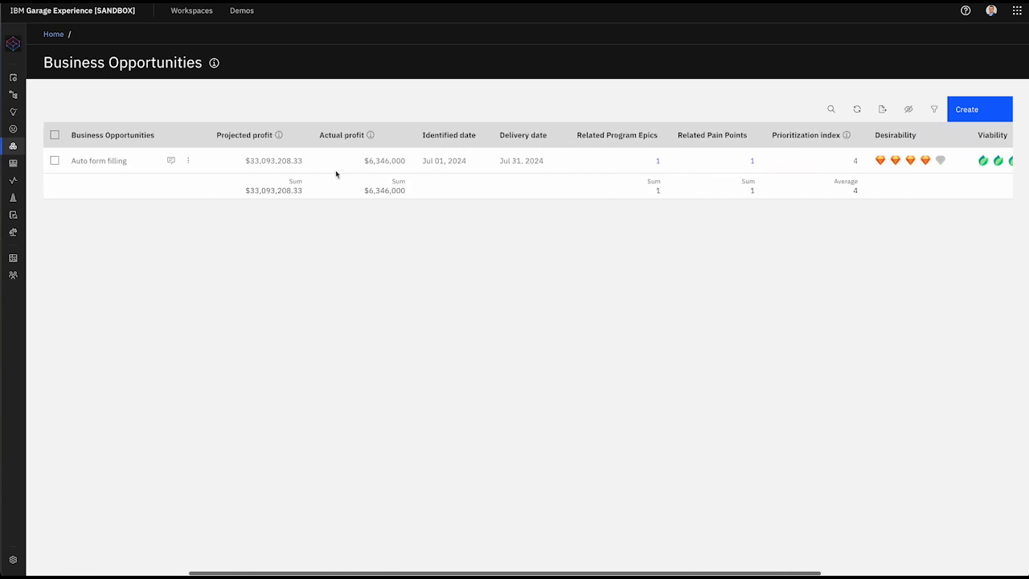
Raise Auto form filling's desirability rating to five and set it back to four
scroll(577, 170, right, 6)
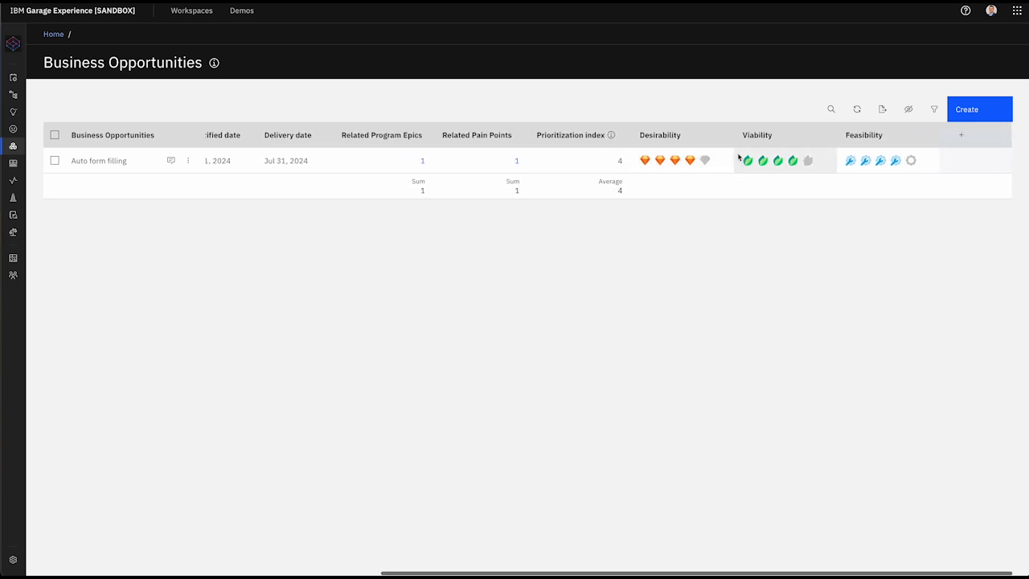
click(707, 164)
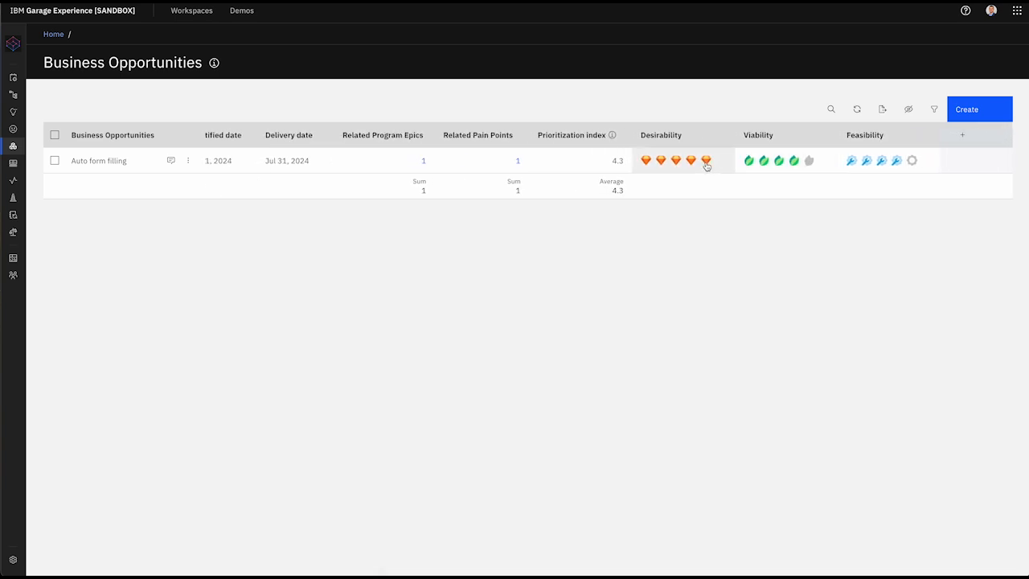
click(692, 162)
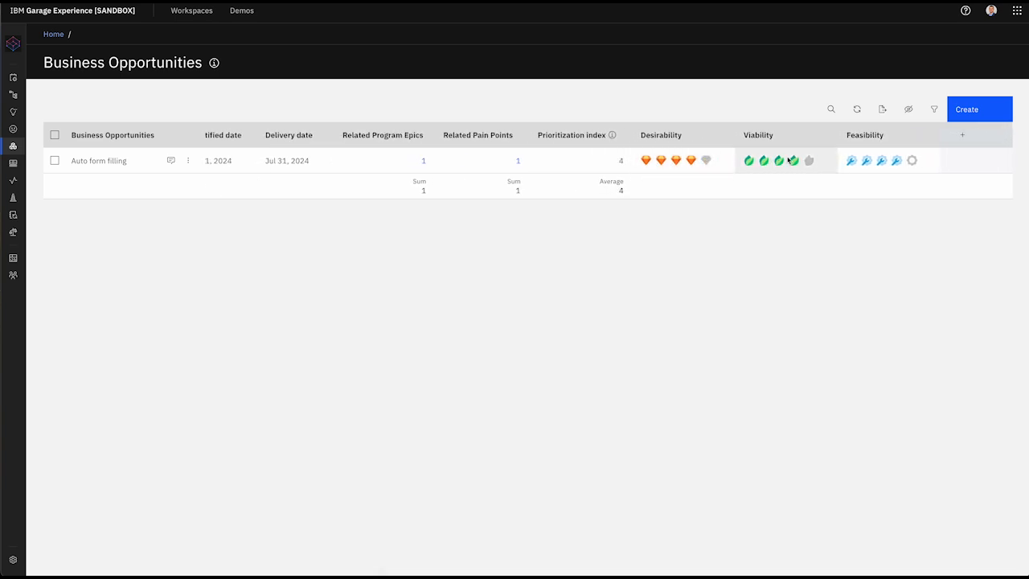
Add a text column named ID after the Business Opportunities column and set Auto form filling's ID to 1
scroll(519, 151, left, 6)
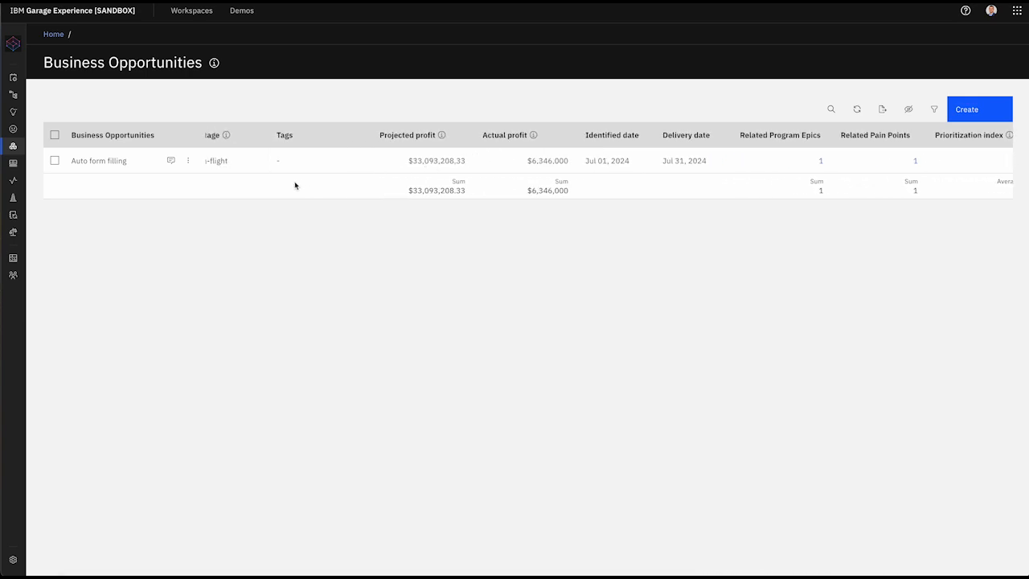
scroll(228, 202, left, 1)
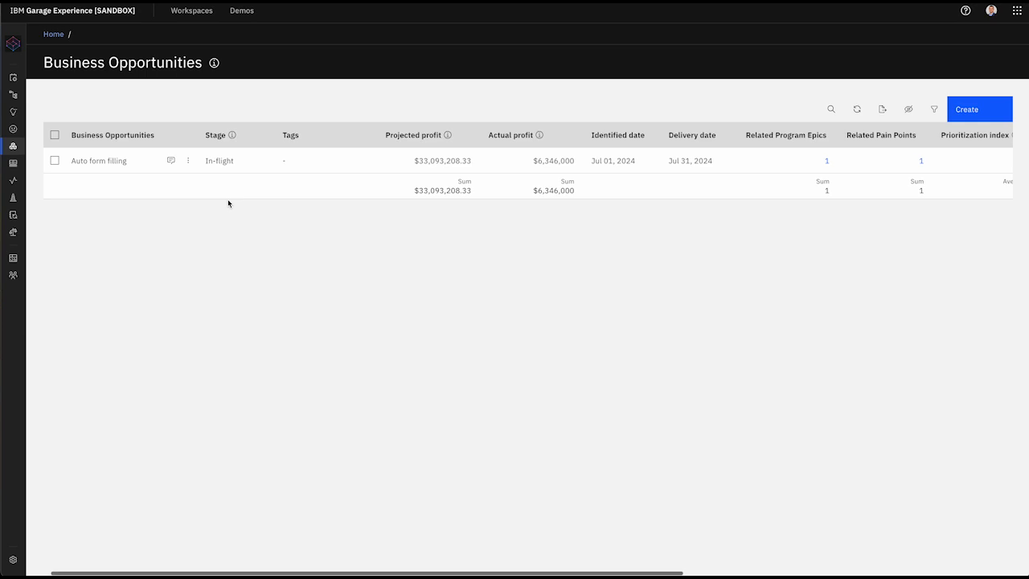
click(191, 136)
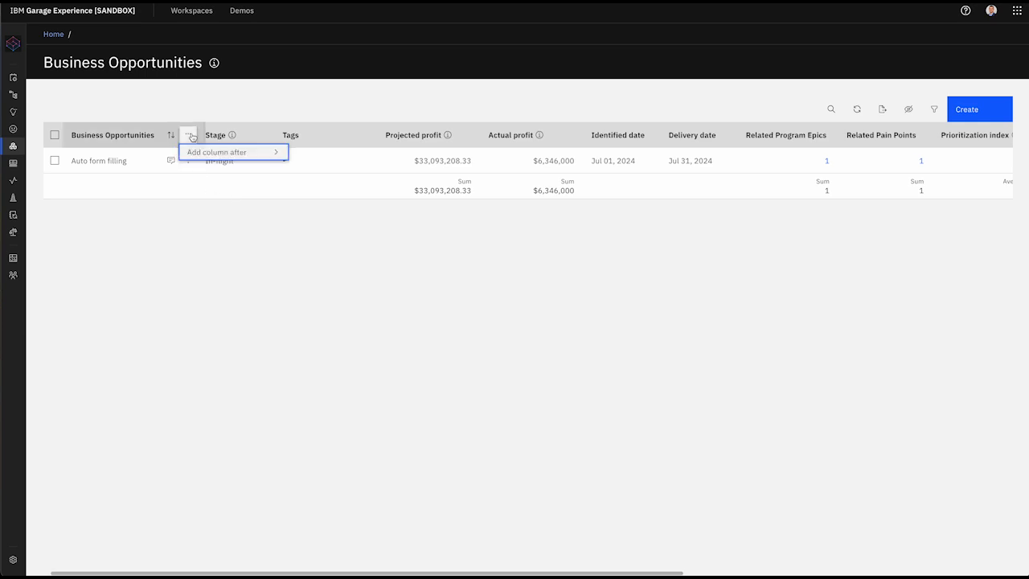
mouse_move(211, 154)
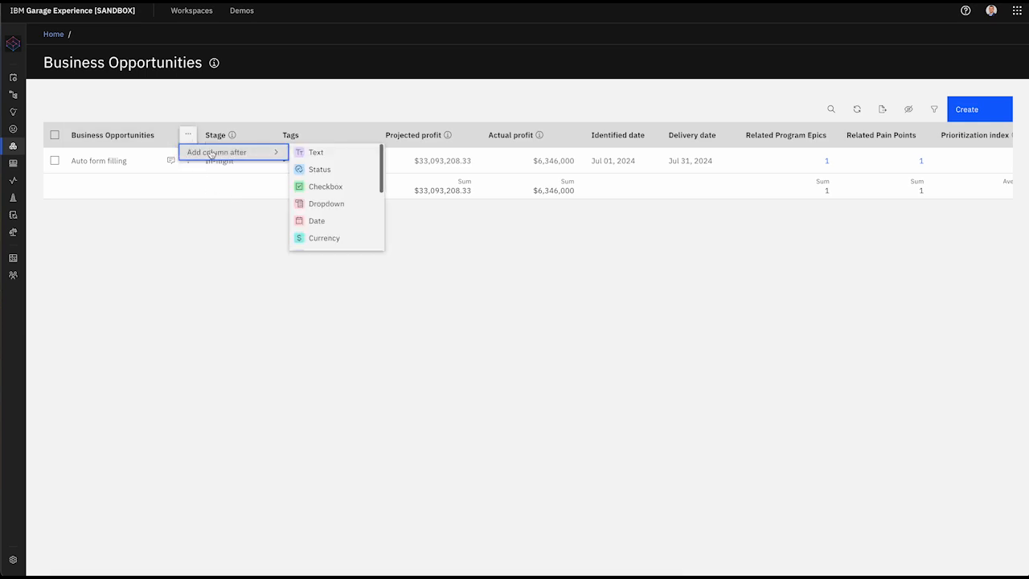
click(341, 154)
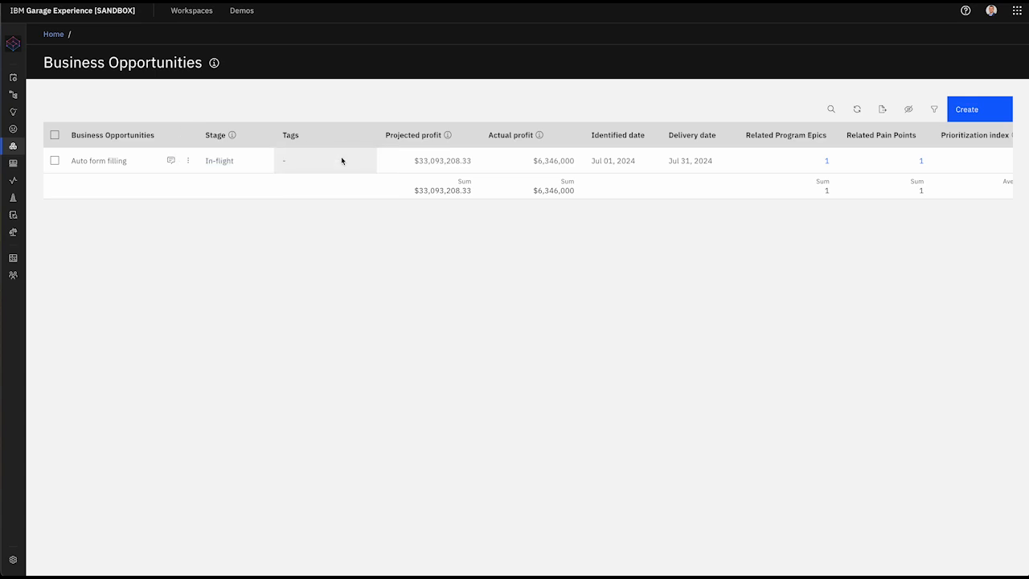
click(226, 136)
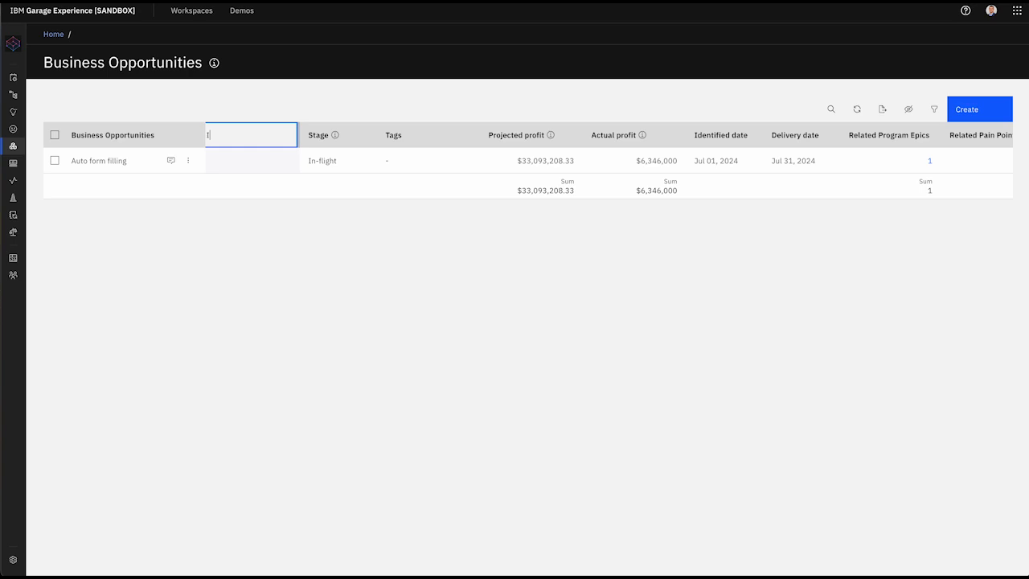
text(ID)
click(226, 163)
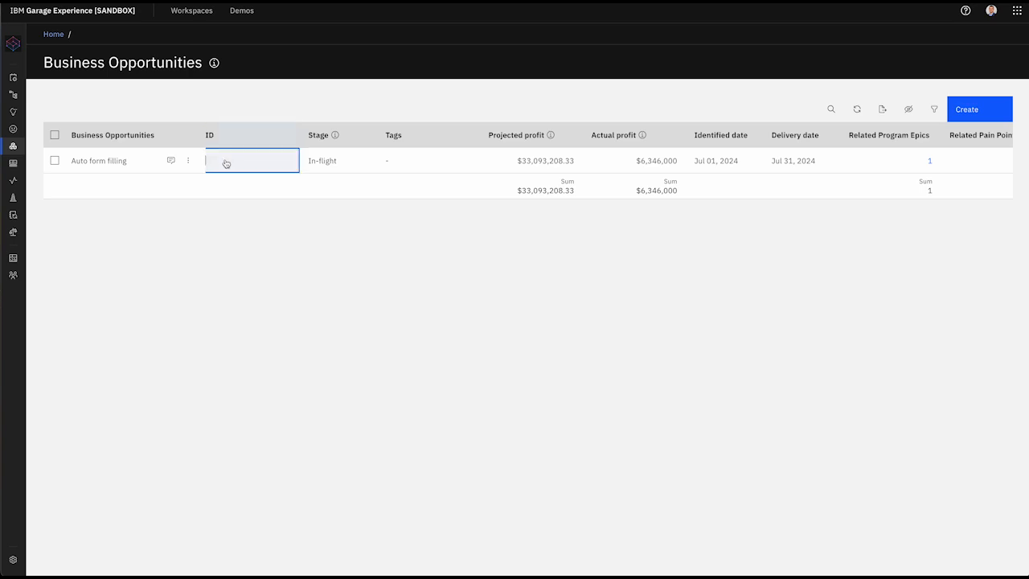
click(263, 218)
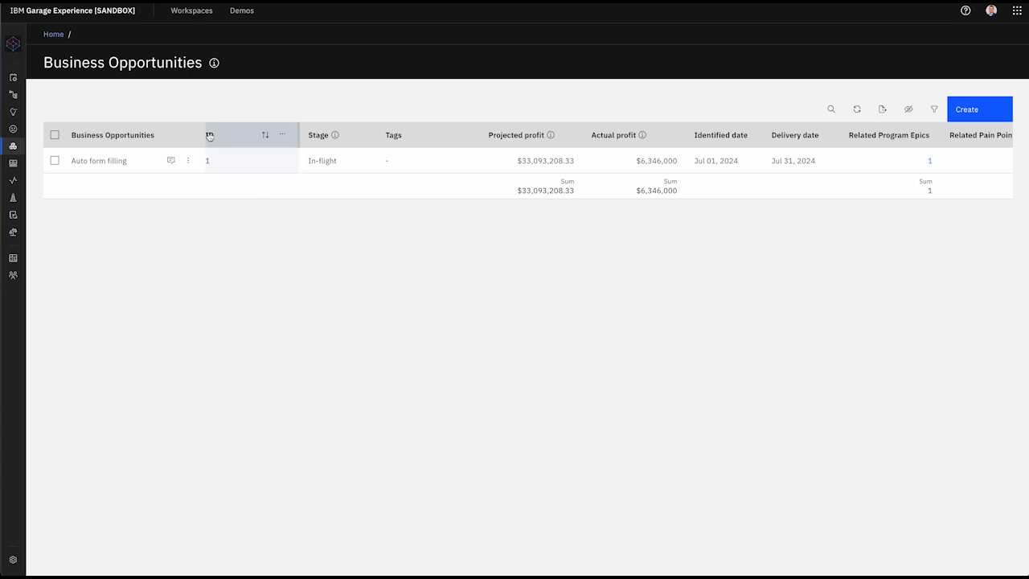
Add a column of the Status type directly after the ID column
click(292, 136)
click(317, 226)
click(283, 135)
mouse_move(328, 177)
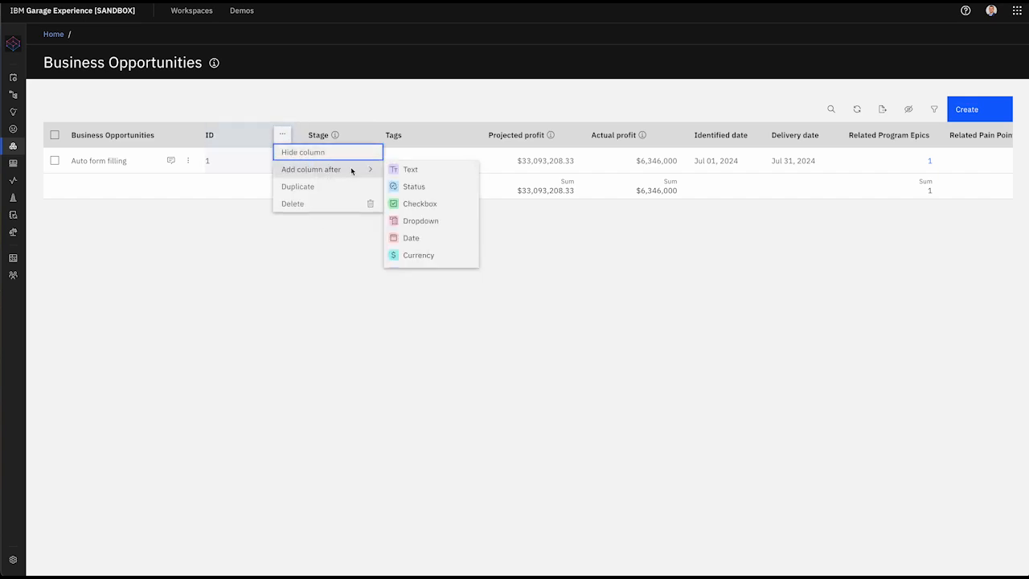
click(421, 185)
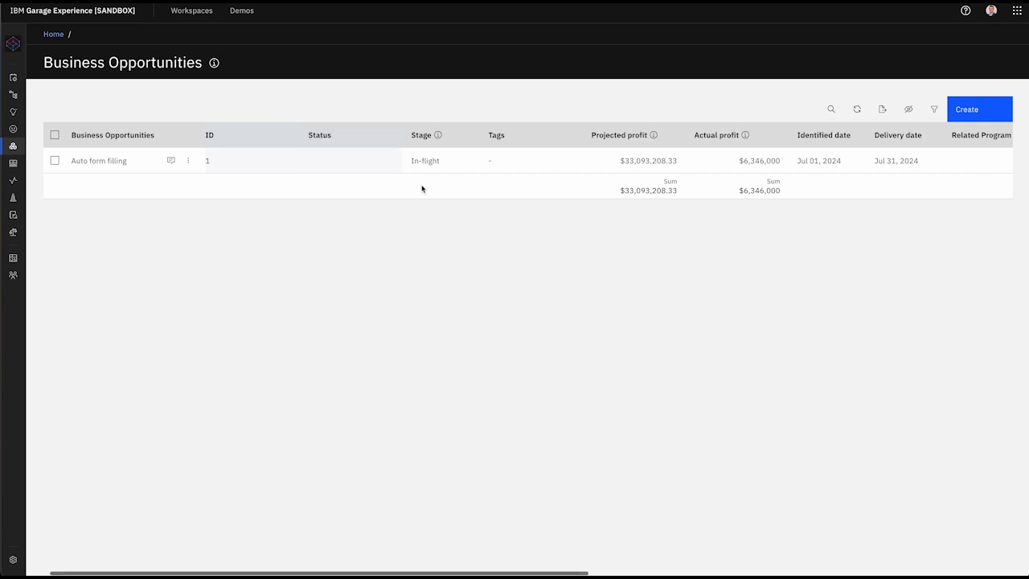
Add a new label "In Review" to the options of the Status column
click(339, 167)
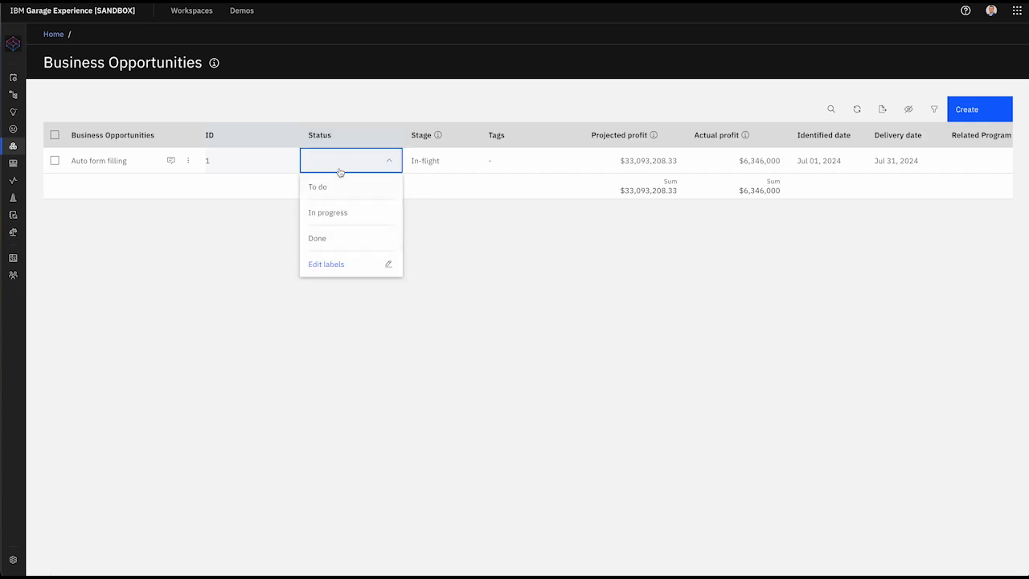
click(344, 265)
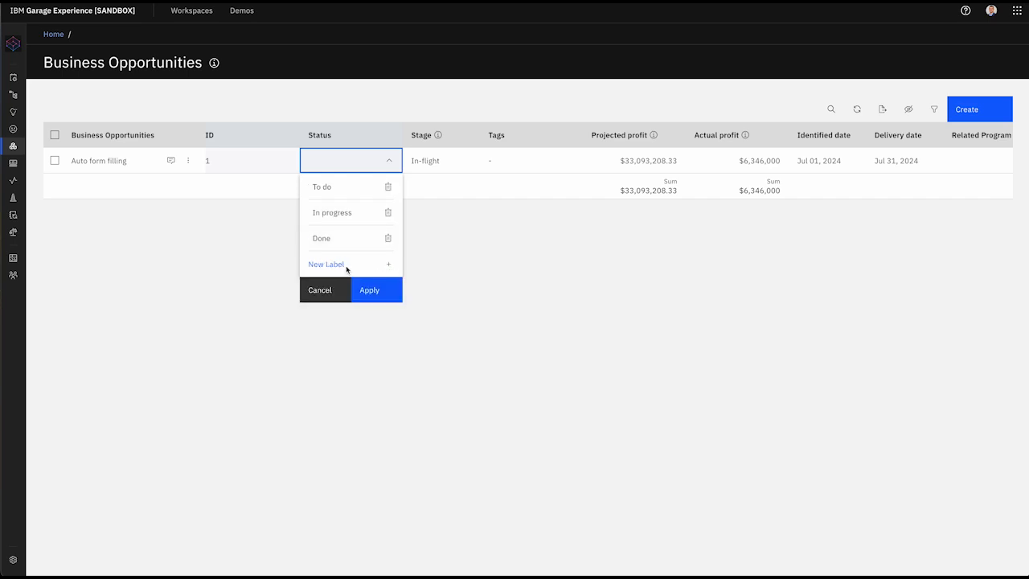
click(389, 265)
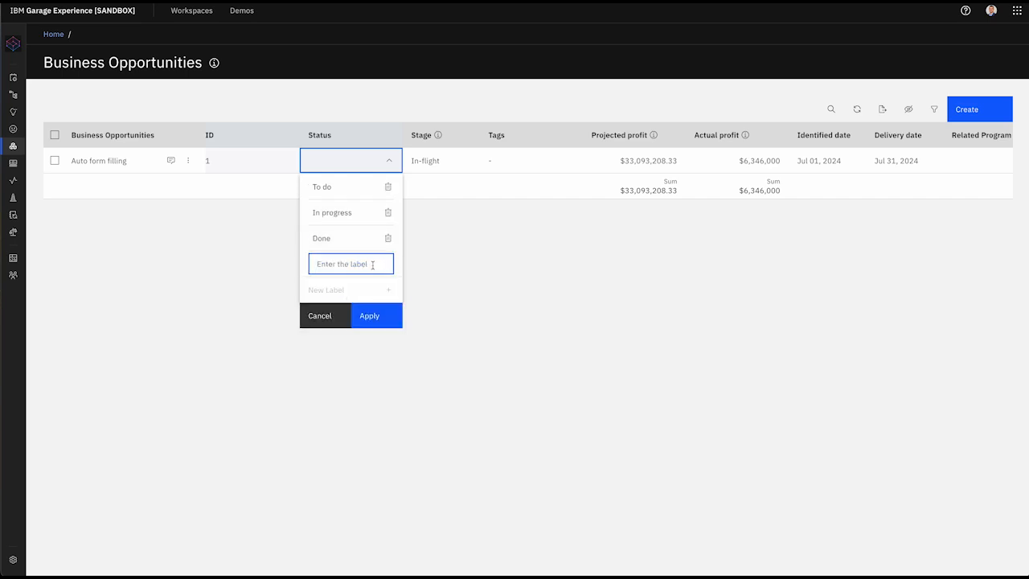
text(In Review)
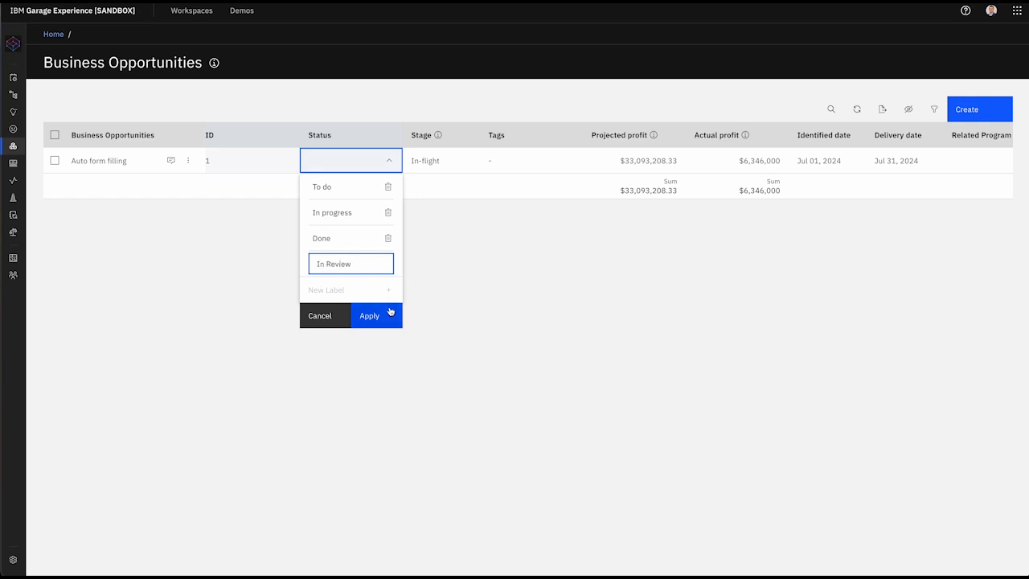
click(385, 318)
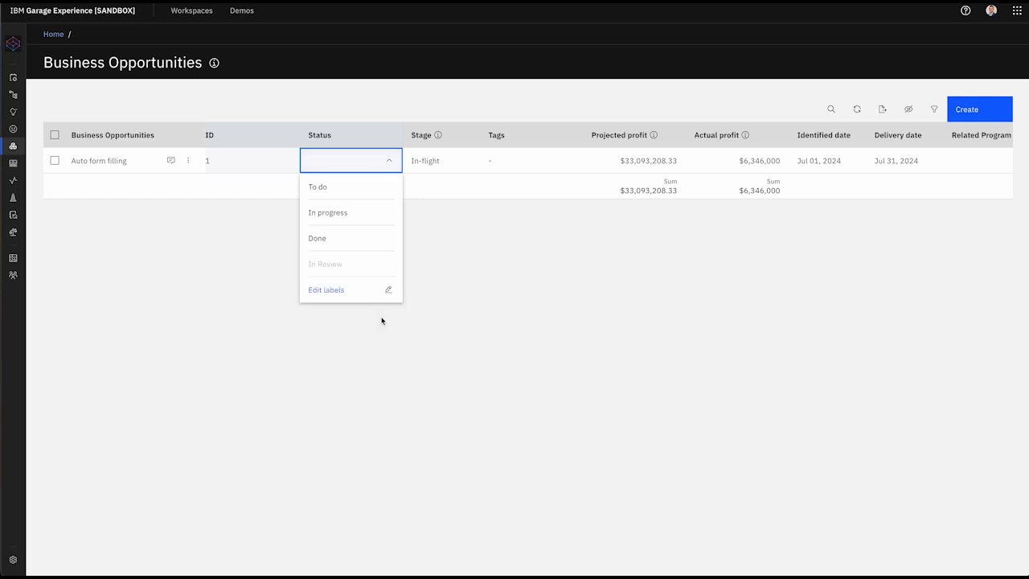
Add another label "Reviewed" to the options of the Status column
click(337, 295)
click(386, 291)
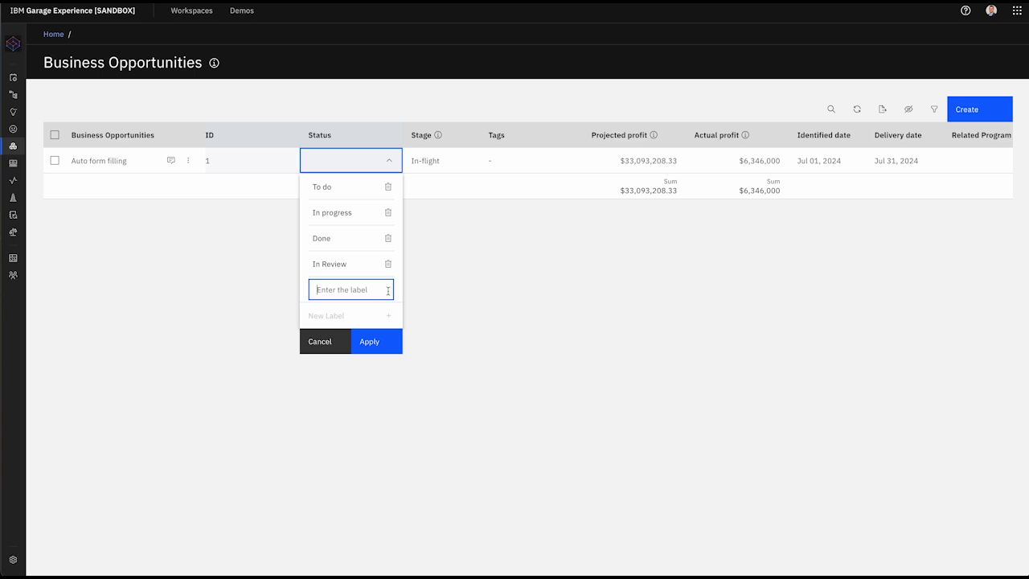
text(Reviewed)
click(389, 350)
scroll(371, 257, up, 2)
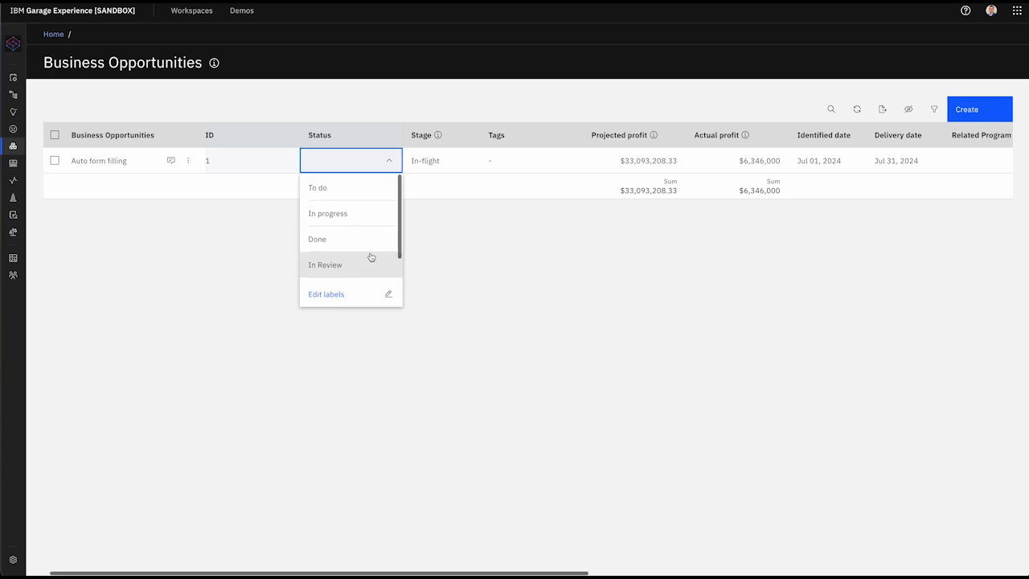
Delete the To do, In progress and Done labels from the Status column's options
click(338, 294)
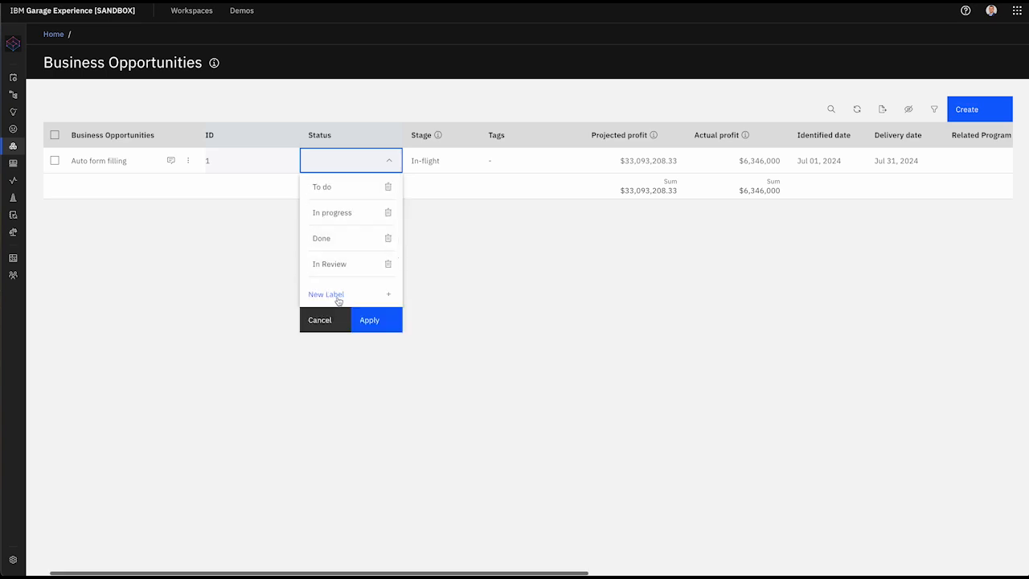
click(389, 239)
click(388, 213)
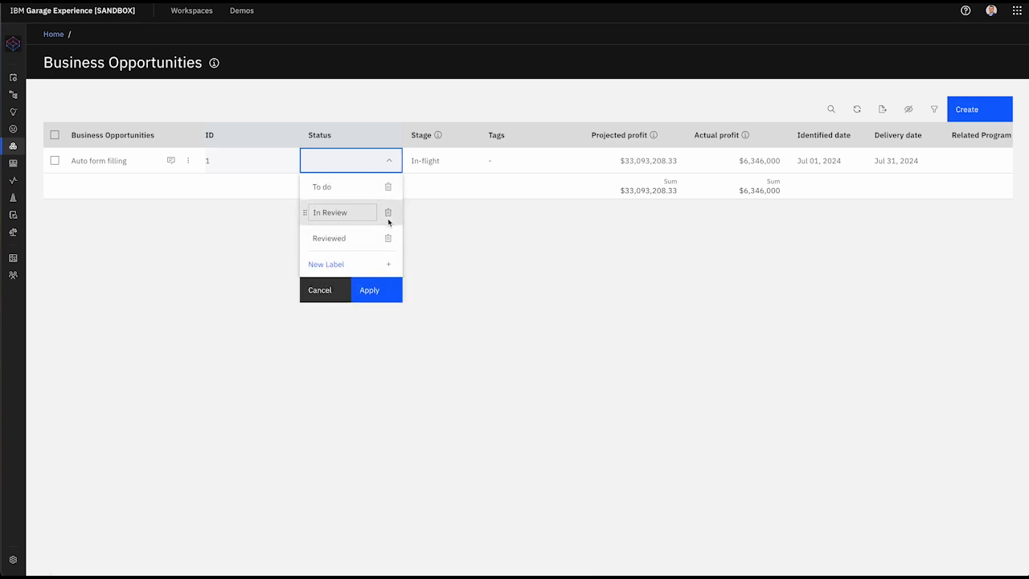
click(388, 187)
click(384, 267)
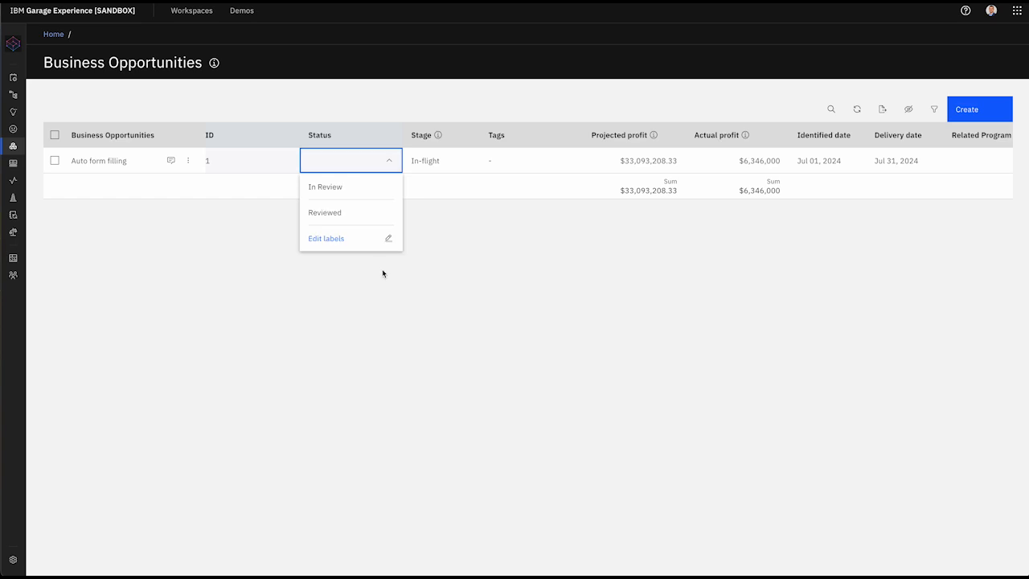
click(433, 311)
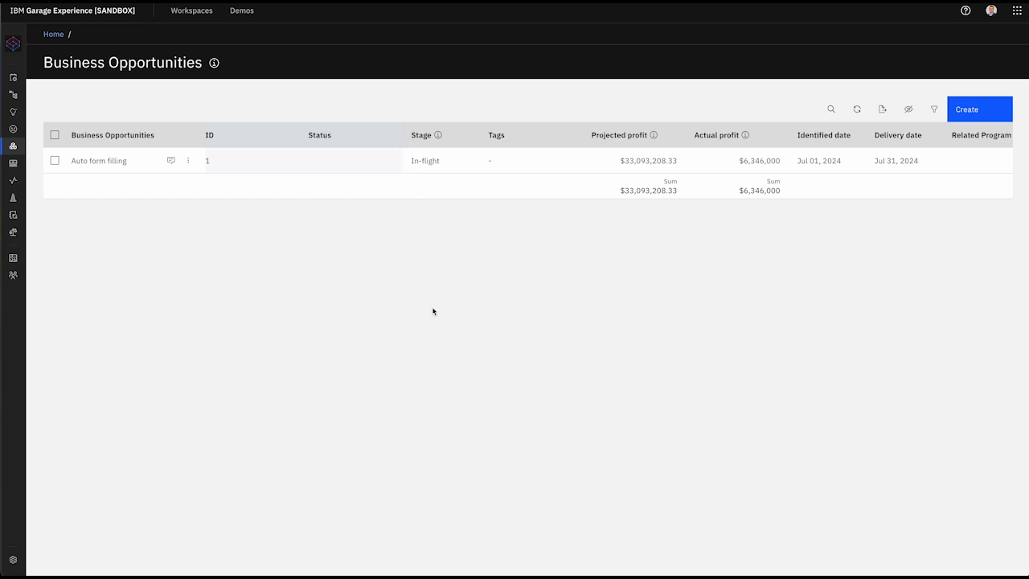
Set the status of the Auto form filling opportunity to Reviewed
click(347, 176)
click(347, 214)
mouse_move(331, 140)
mouse_down()
mouse_move(467, 140)
mouse_move(331, 135)
mouse_up()
Examine the visibility, status and tag filter options of the business opportunities table and reset the filters
scroll(595, 218, right, 1)
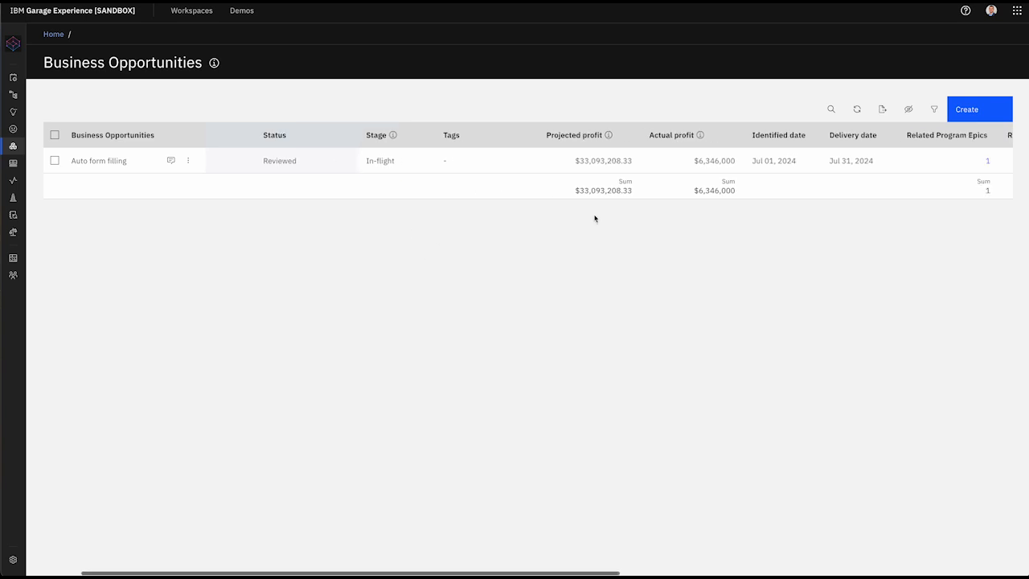
click(937, 112)
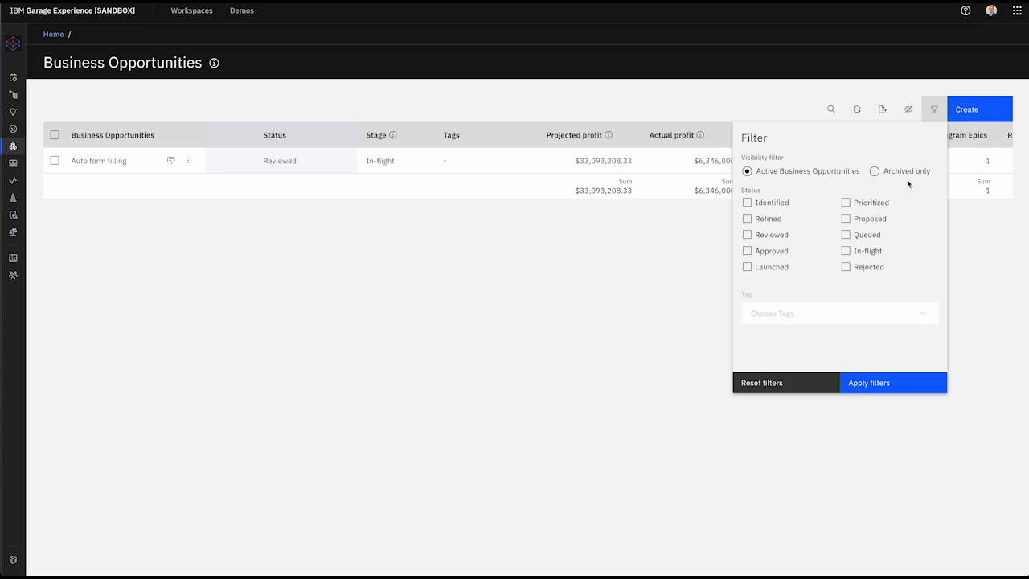
click(781, 384)
click(980, 228)
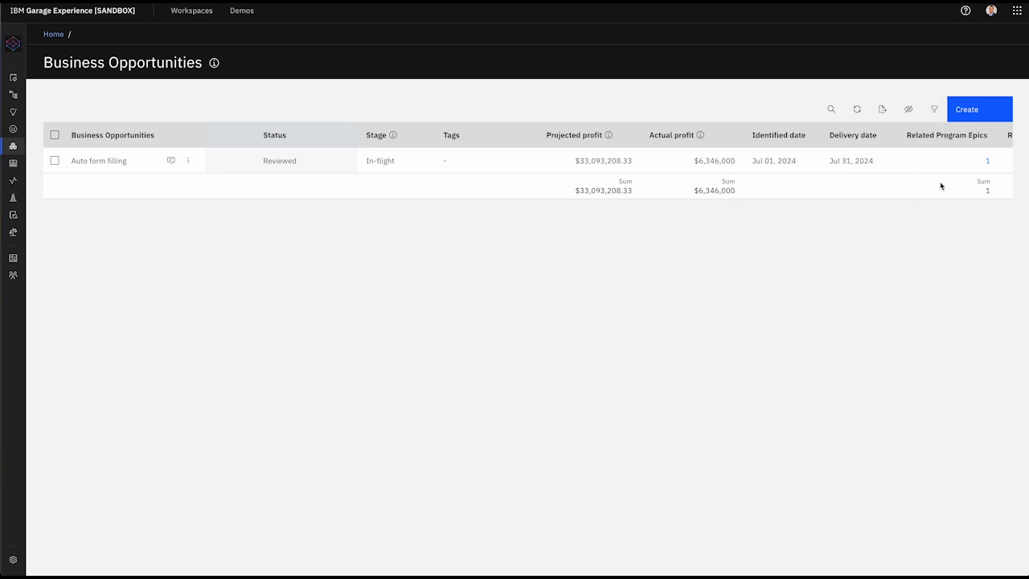
click(933, 111)
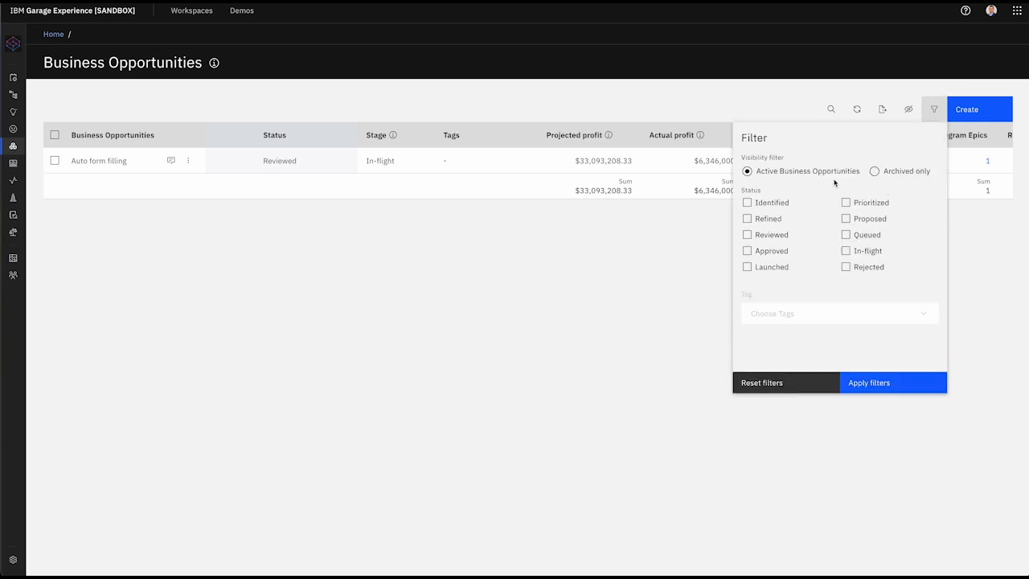
click(543, 326)
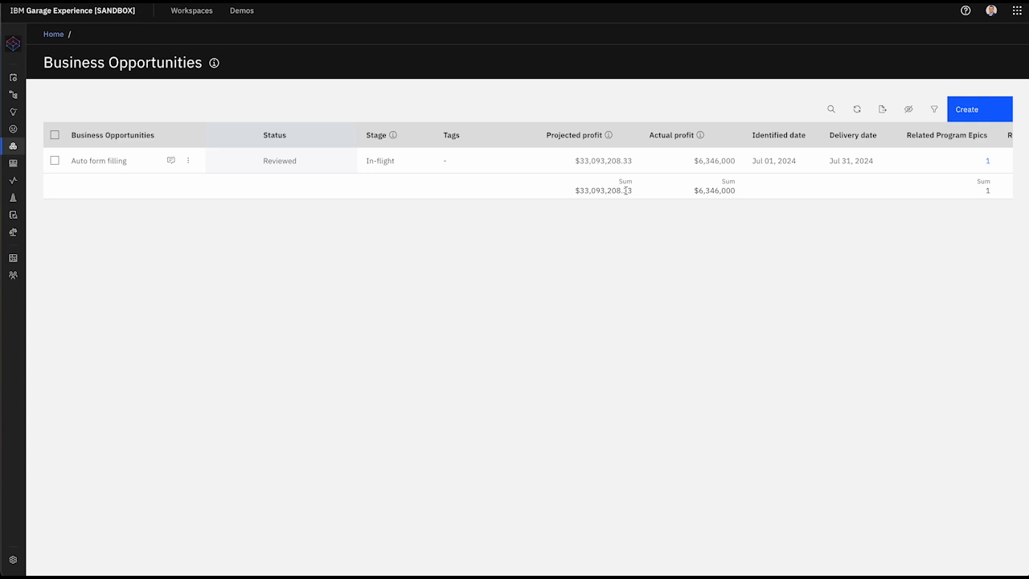
Start a comment with an @ mention on the Auto form filling opportunity and discard it
click(170, 161)
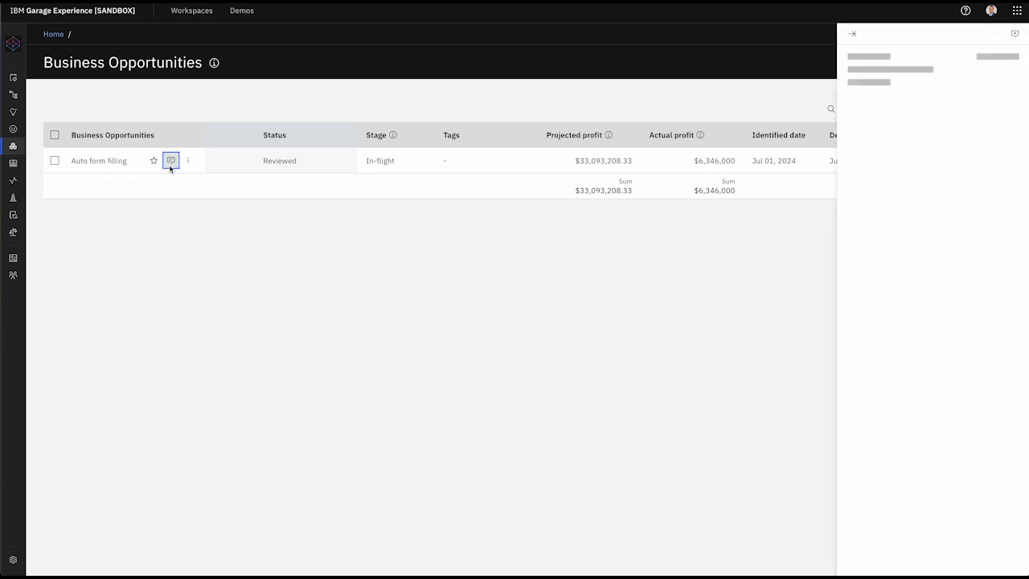
click(1017, 34)
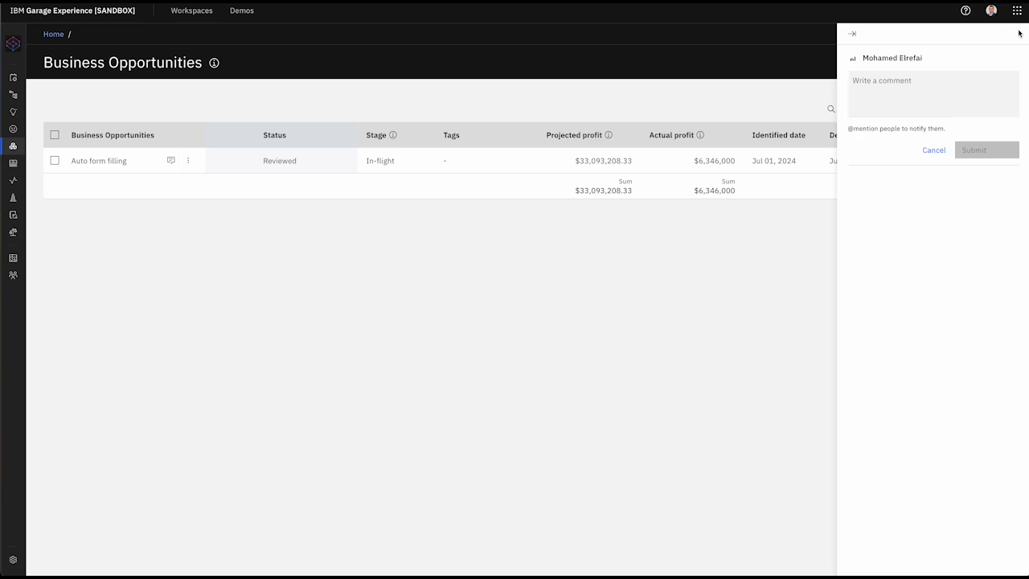
click(938, 82)
text(@)
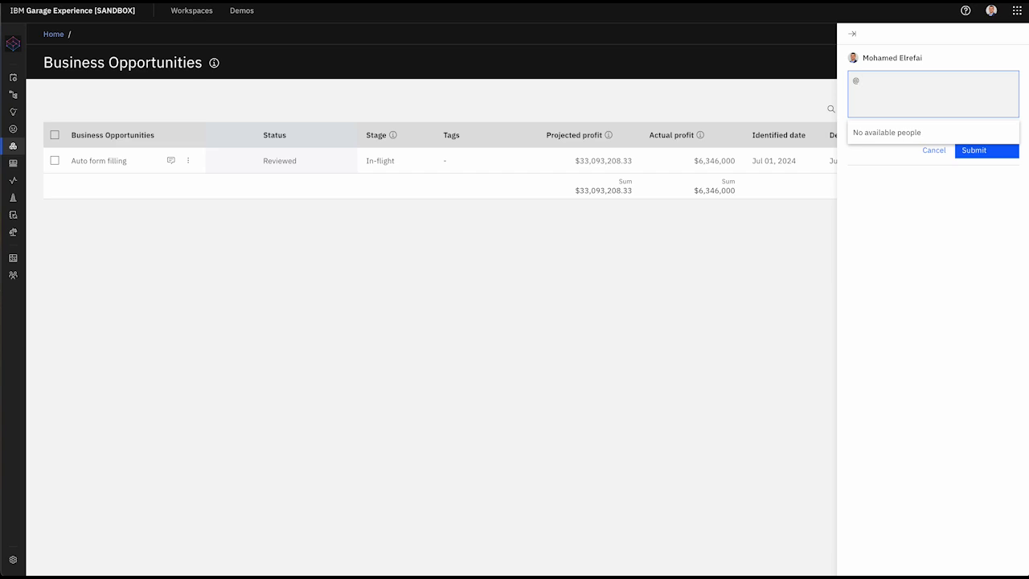
key(BackSpace)
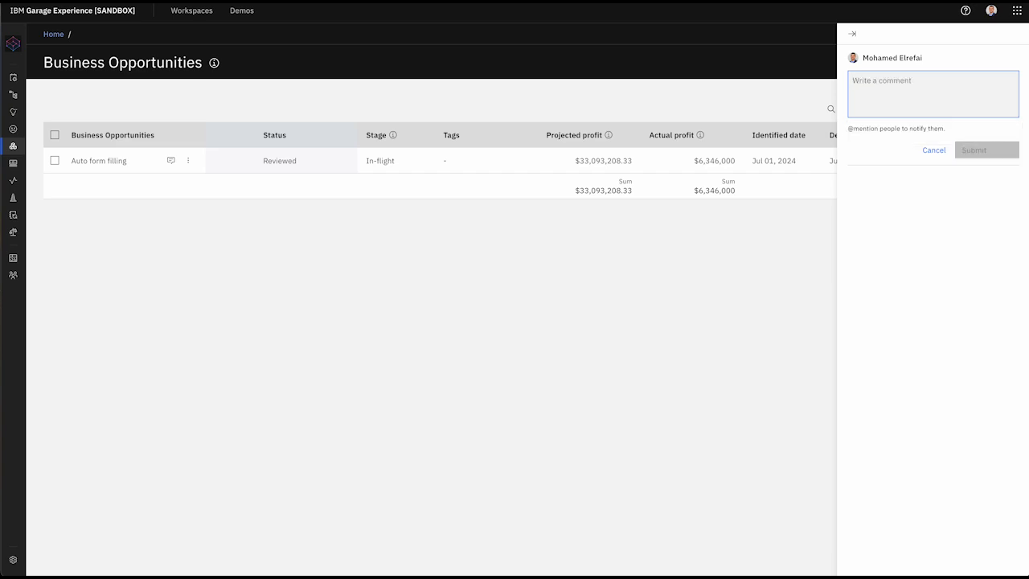
click(932, 149)
click(800, 308)
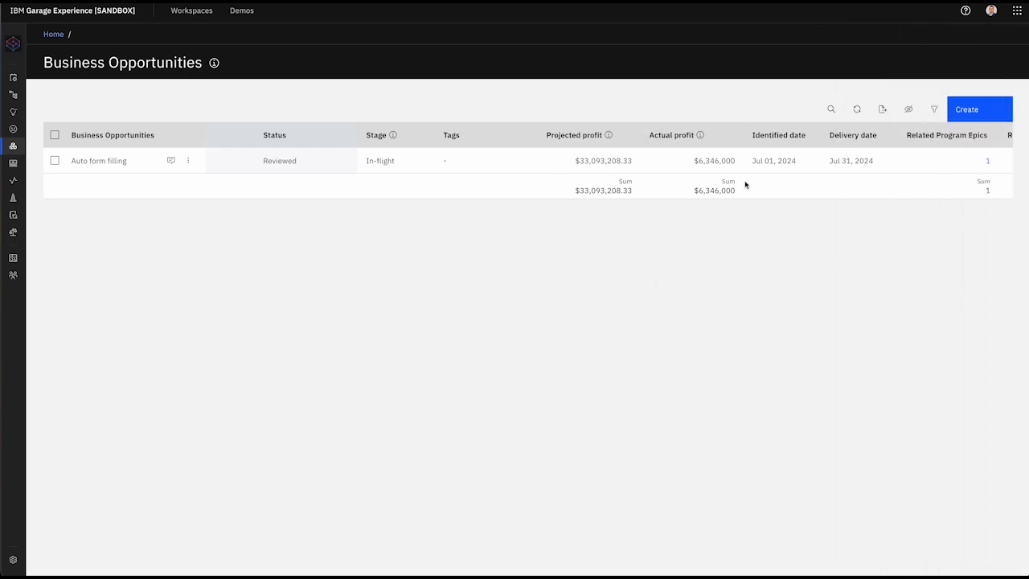
Hide the Related Program Epics column in the business opportunities table
scroll(912, 152, right, 1)
scroll(912, 152, right, 10)
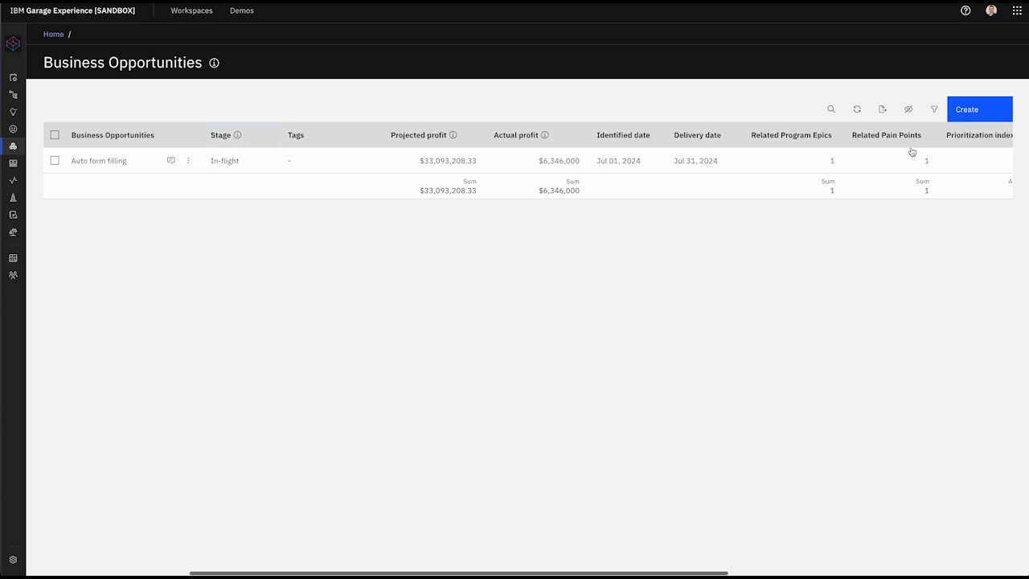
scroll(912, 149, right, 1)
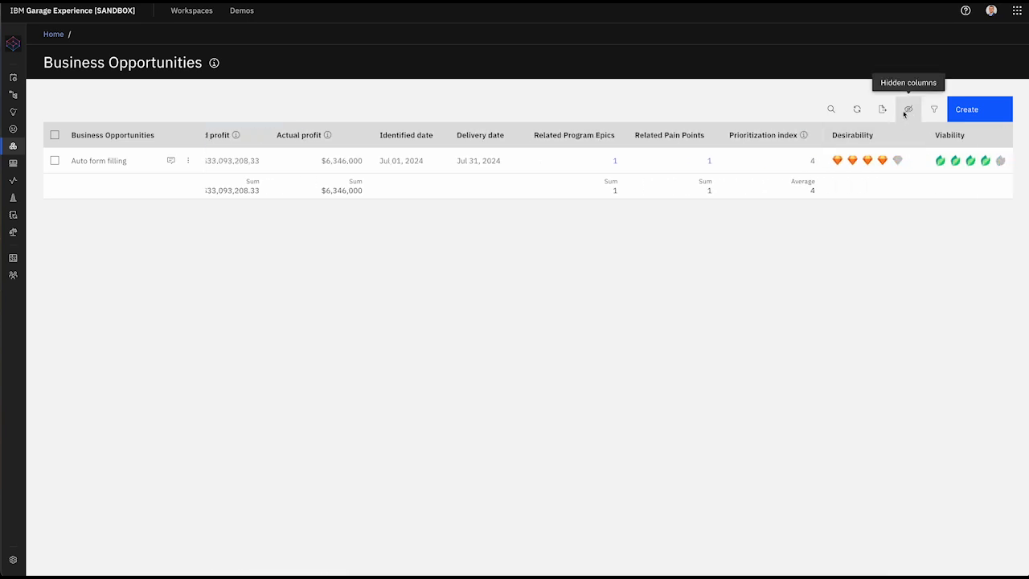
scroll(541, 196, left, 1)
scroll(551, 193, right, 2)
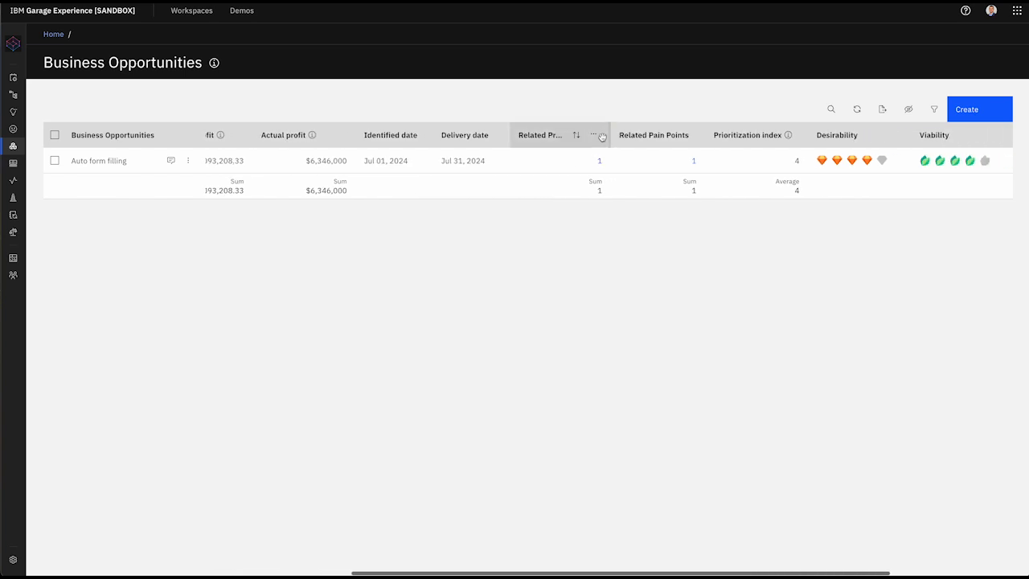
click(594, 137)
click(616, 154)
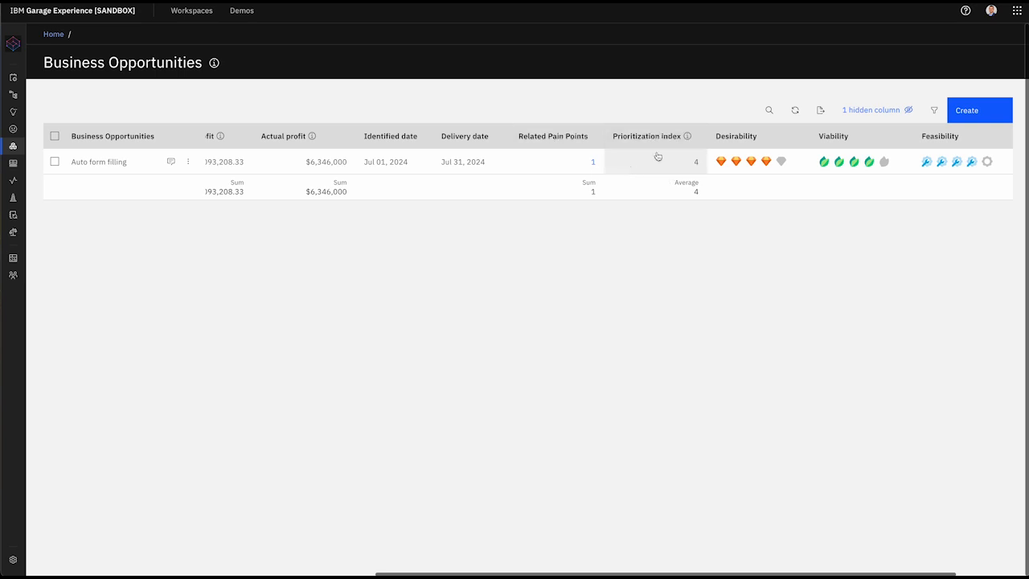
Clear all hidden column selections and save the view to restore the Related Program Epics column
click(886, 111)
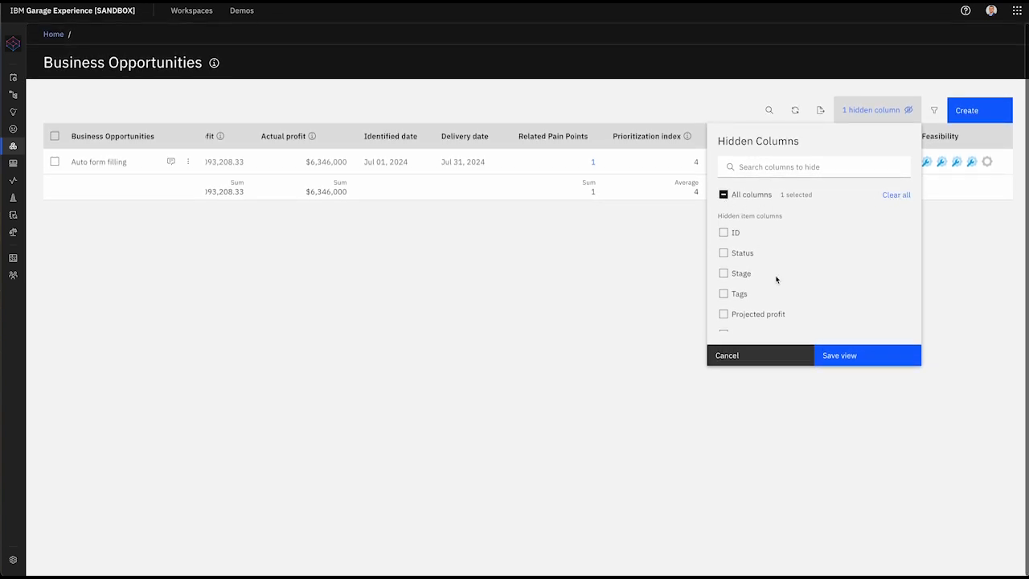
scroll(776, 279, down, 5)
scroll(776, 279, up, 5)
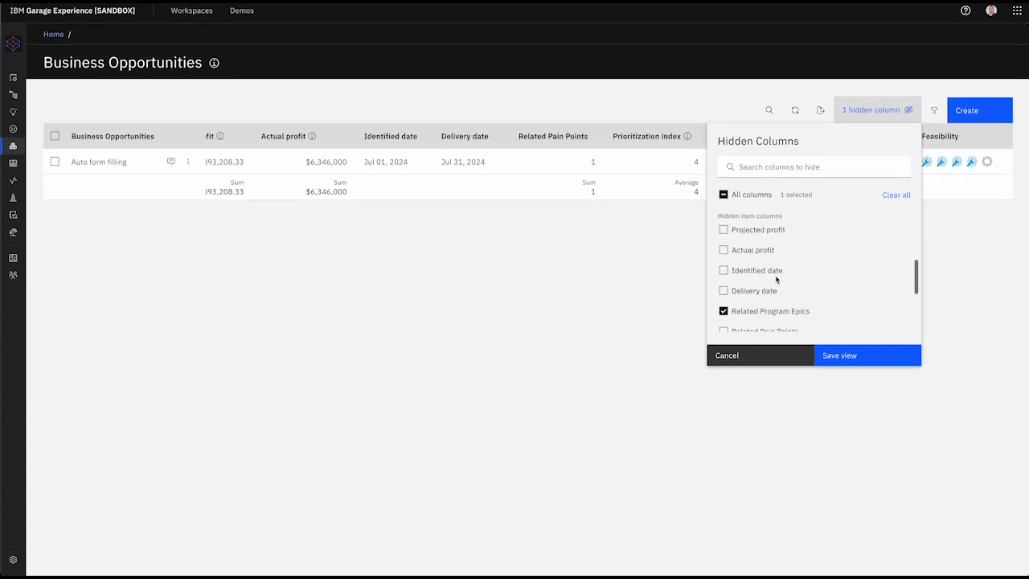
click(880, 117)
click(880, 117)
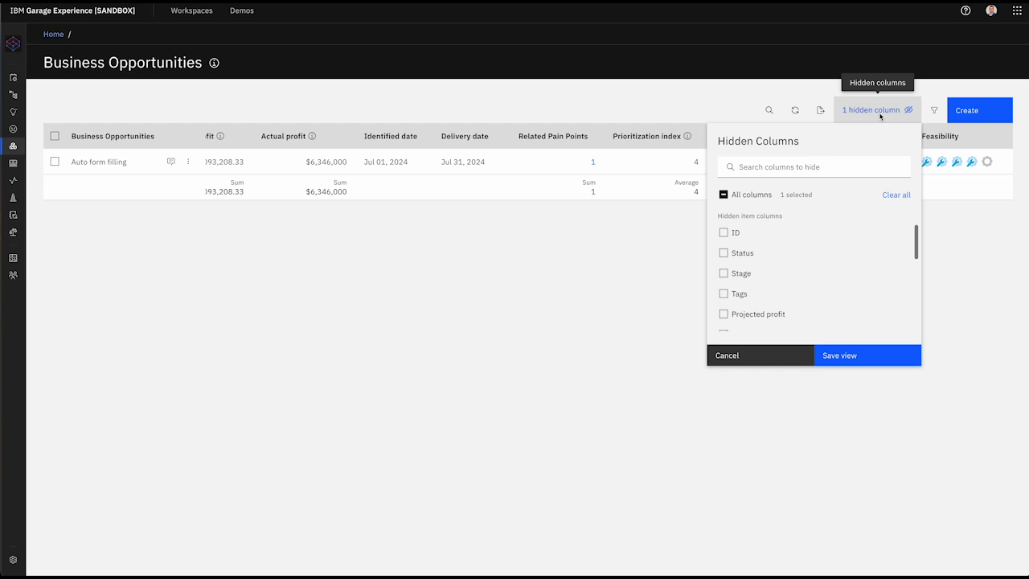
click(898, 195)
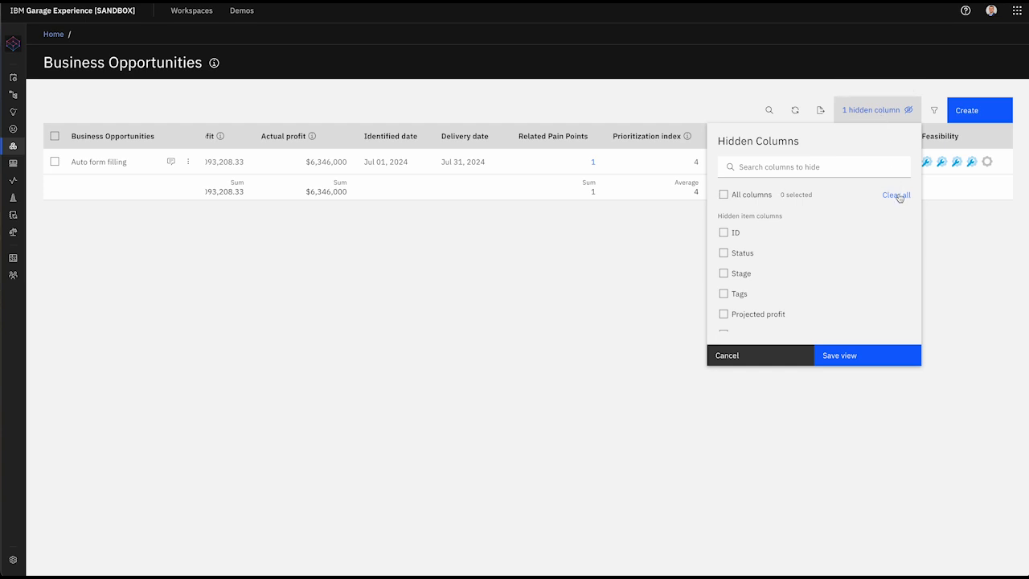
click(851, 363)
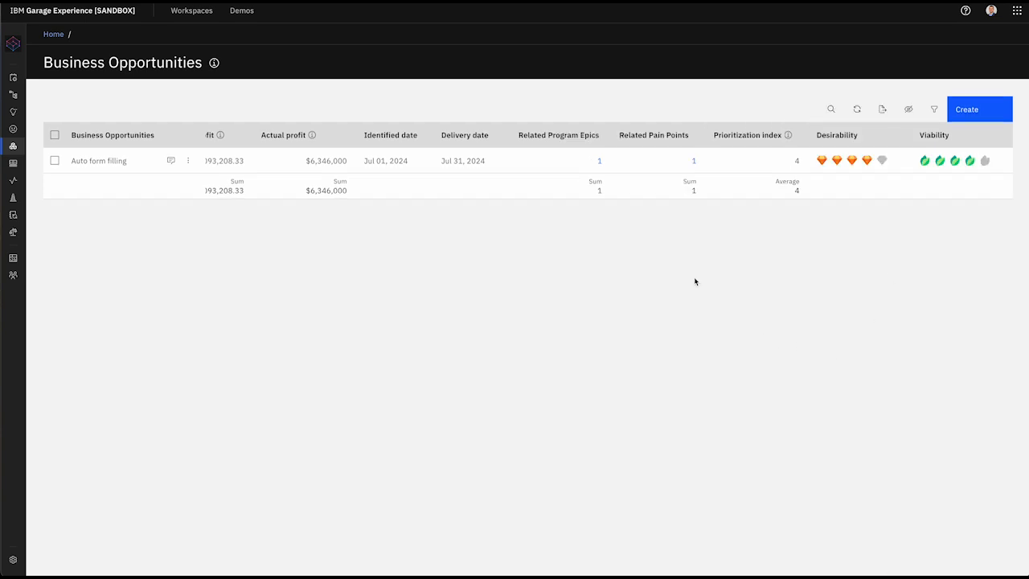
View the program epics related to the Auto form filling opportunity
scroll(696, 281, left, 5)
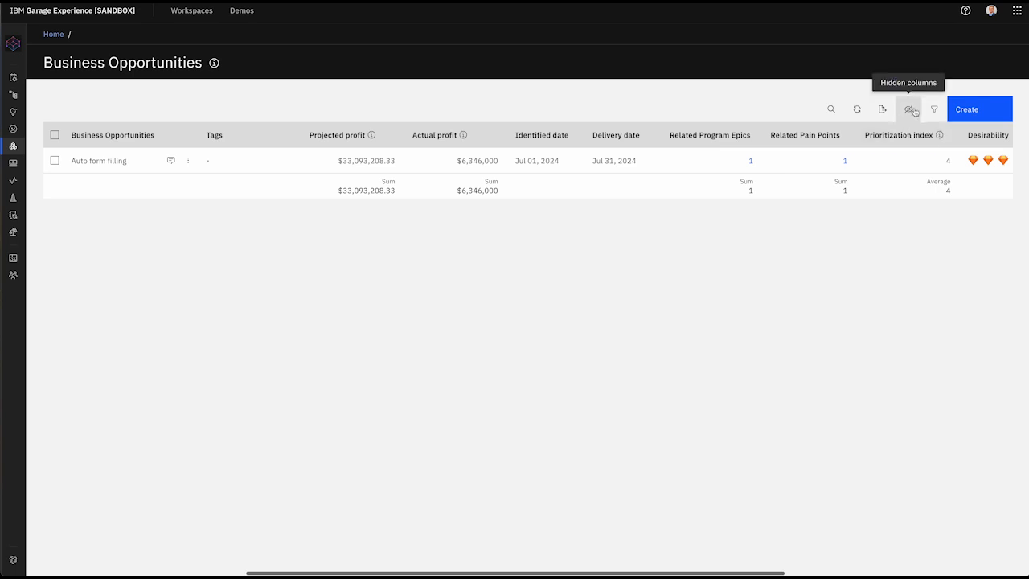
click(751, 165)
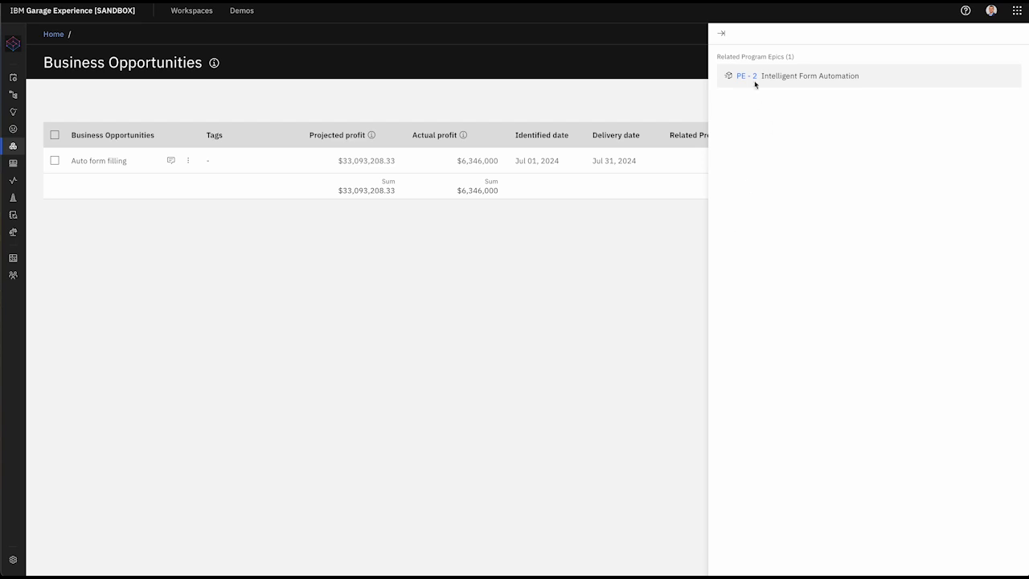
click(655, 313)
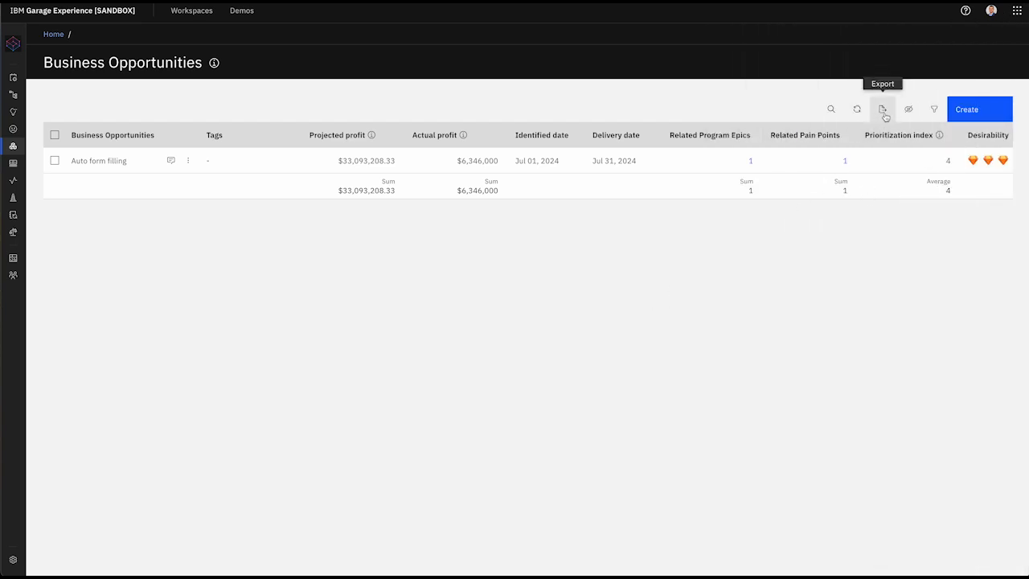
Export the business opportunities table to a spreadsheet file and dismiss the downloads list
click(885, 116)
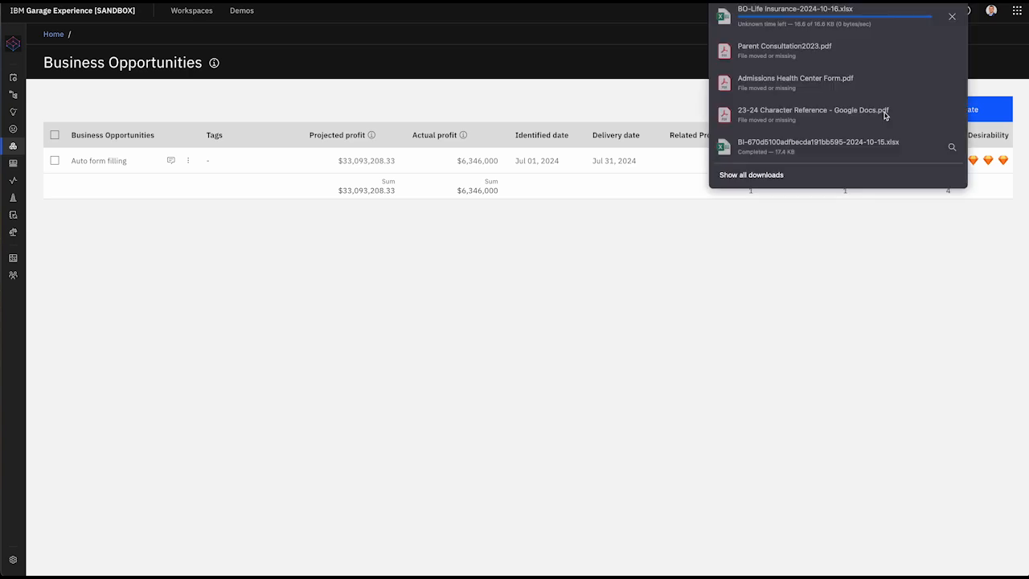
click(809, 297)
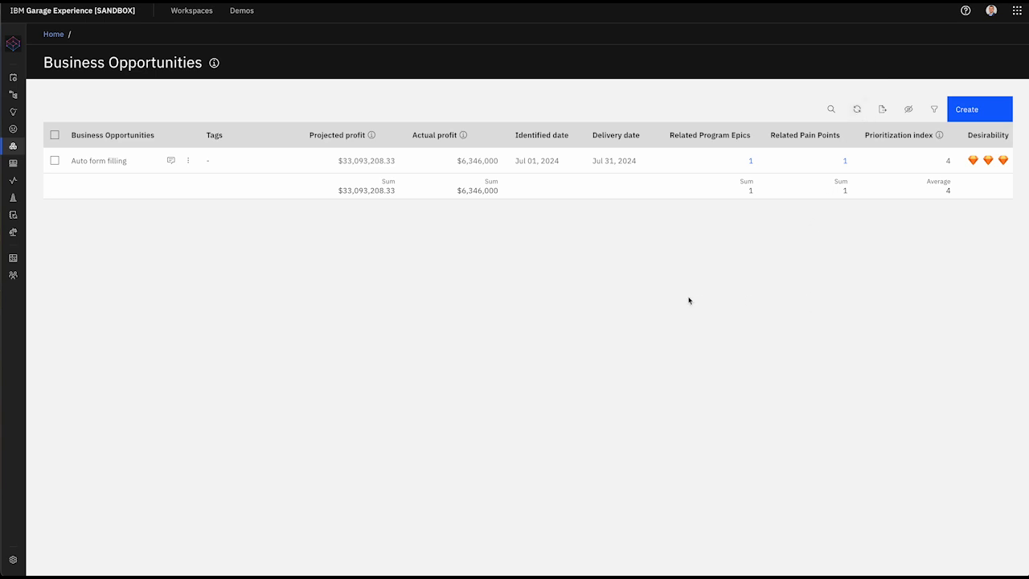
scroll(689, 301, left, 5)
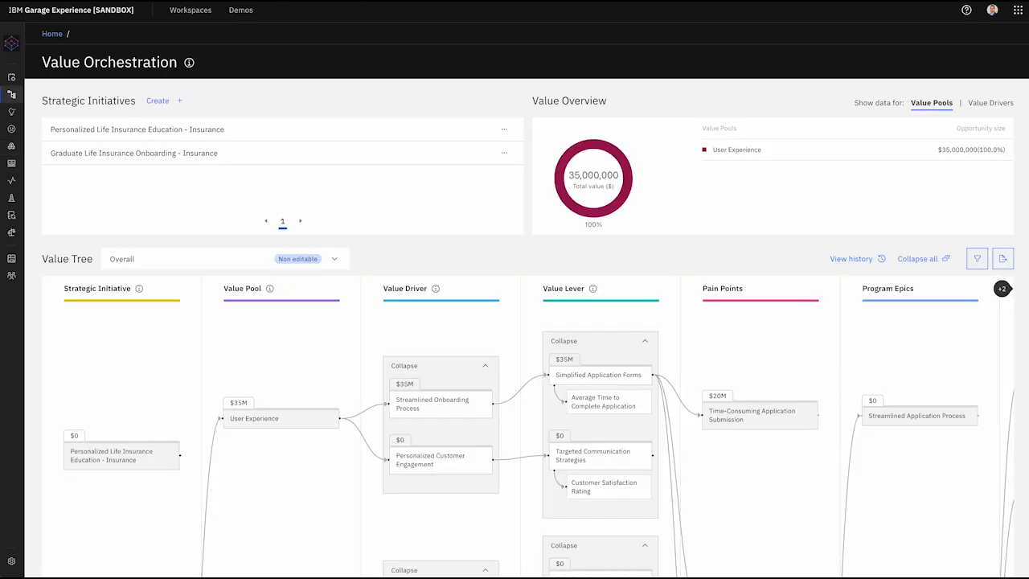
Copy the description of the Streamlined Application Process program epic from the Graduate Life Insurance Onboarding value tree, leaving the epic unedited
scroll(847, 385, down, 5)
scroll(848, 384, right, 2)
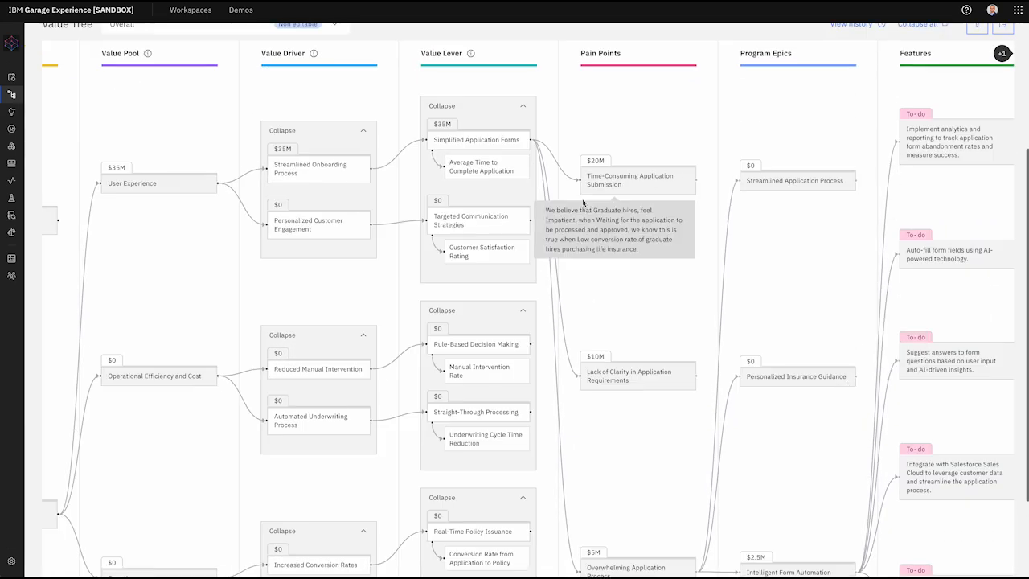
scroll(519, 206, up, 5)
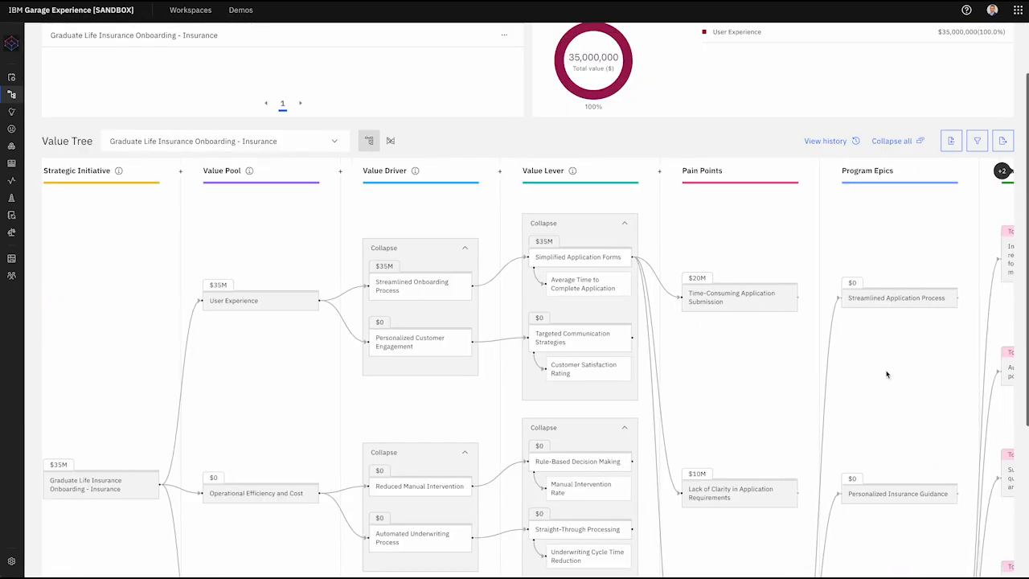
scroll(890, 374, right, 1)
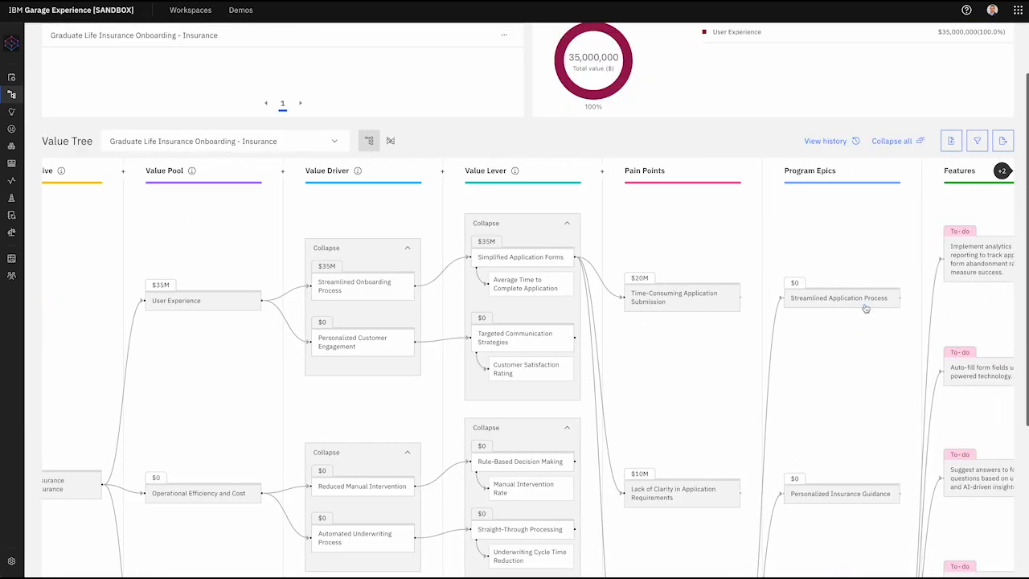
click(855, 300)
click(824, 318)
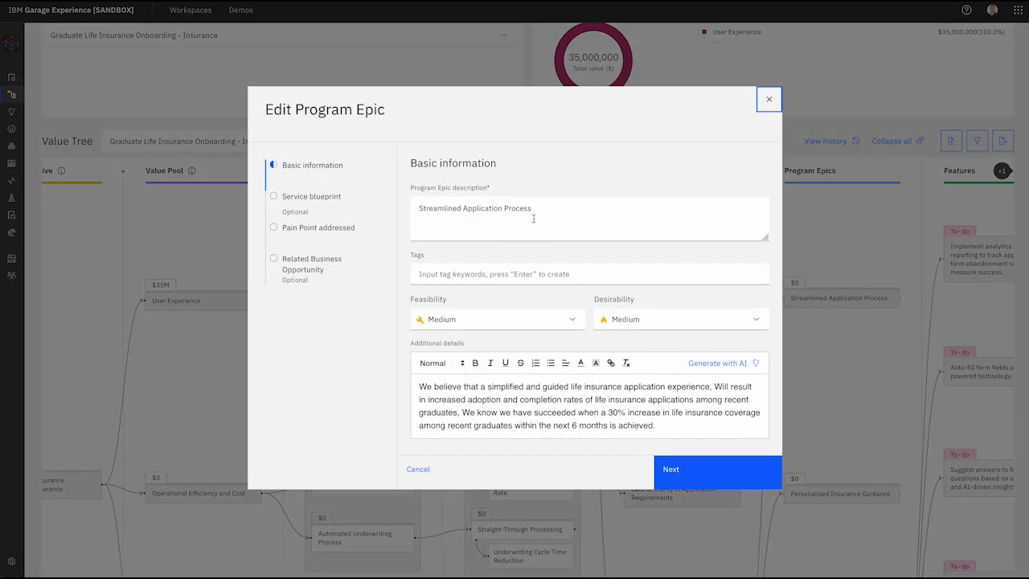
click(540, 218)
drag(539, 218, 378, 197)
key(ctrl+c)
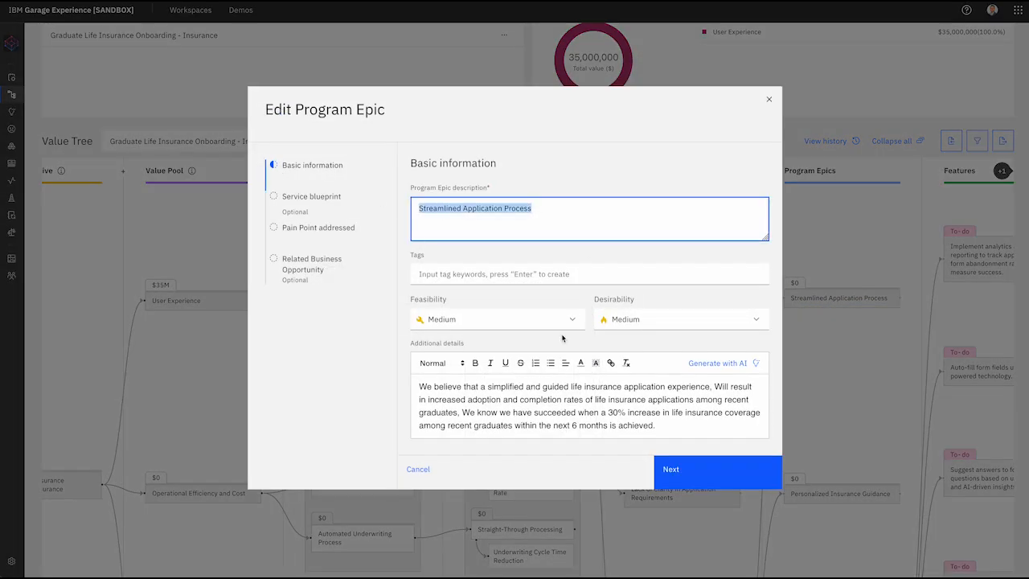
click(448, 481)
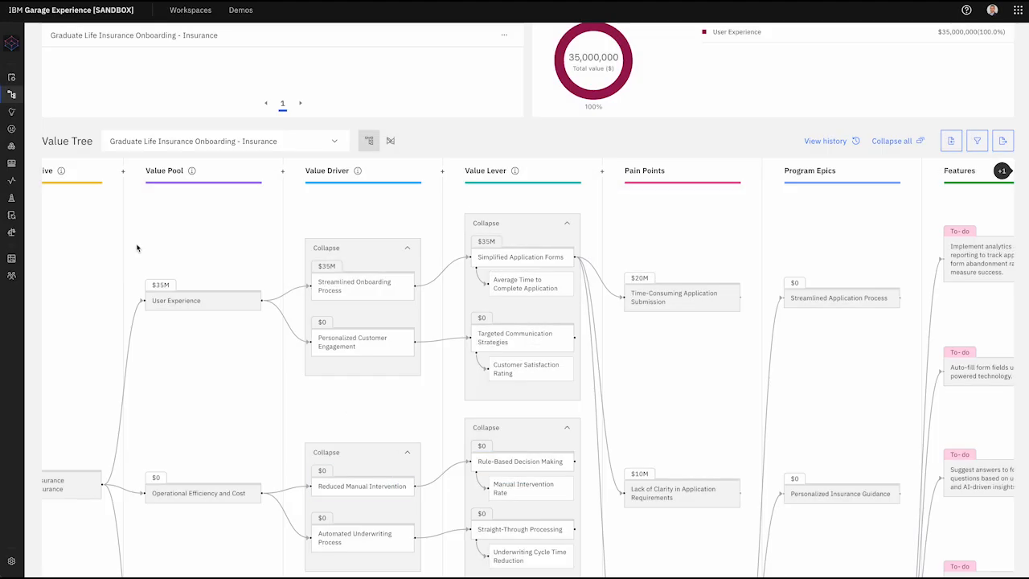
Start a business opportunity named Streamlined Application Process with line of business Onboarding and identified date 07/08/2024
mouse_move(30, 157)
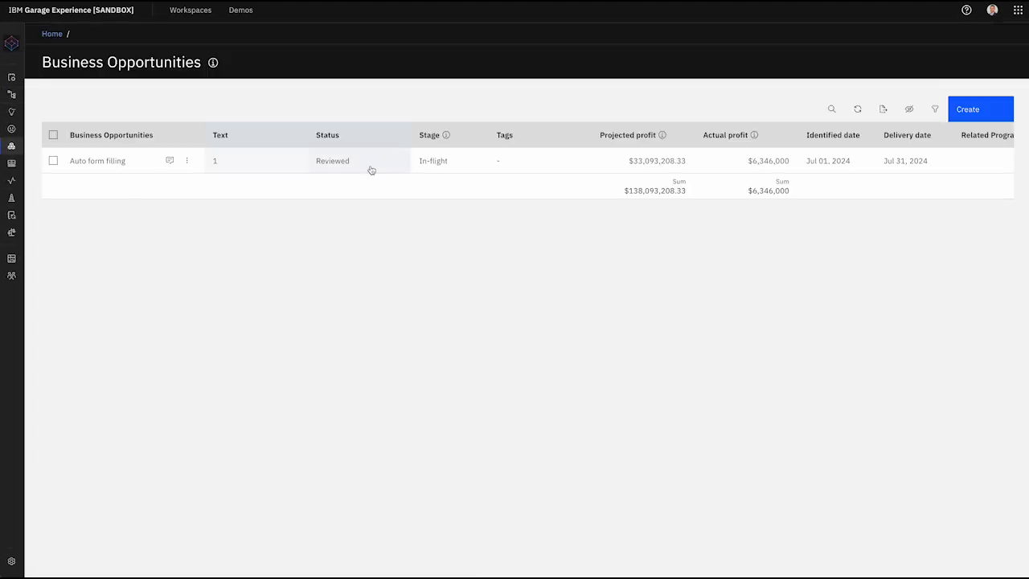
click(985, 115)
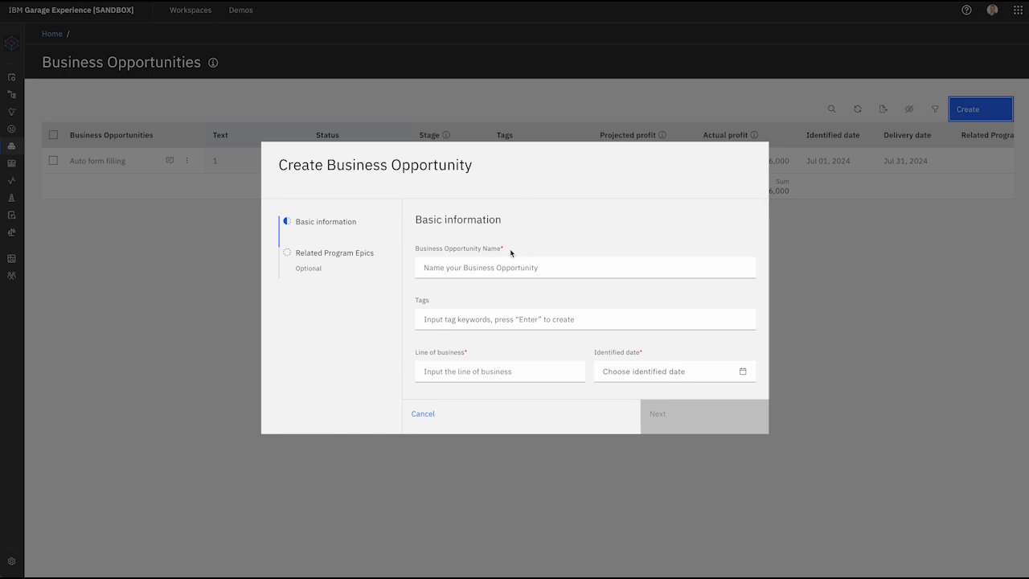
key(ctrl+v)
click(512, 367)
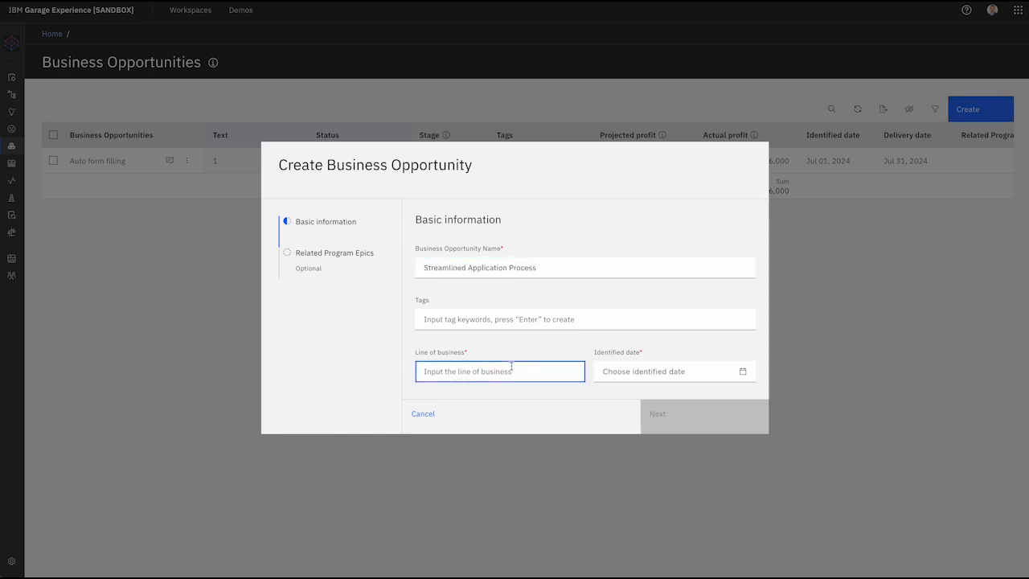
text(Onboarding)
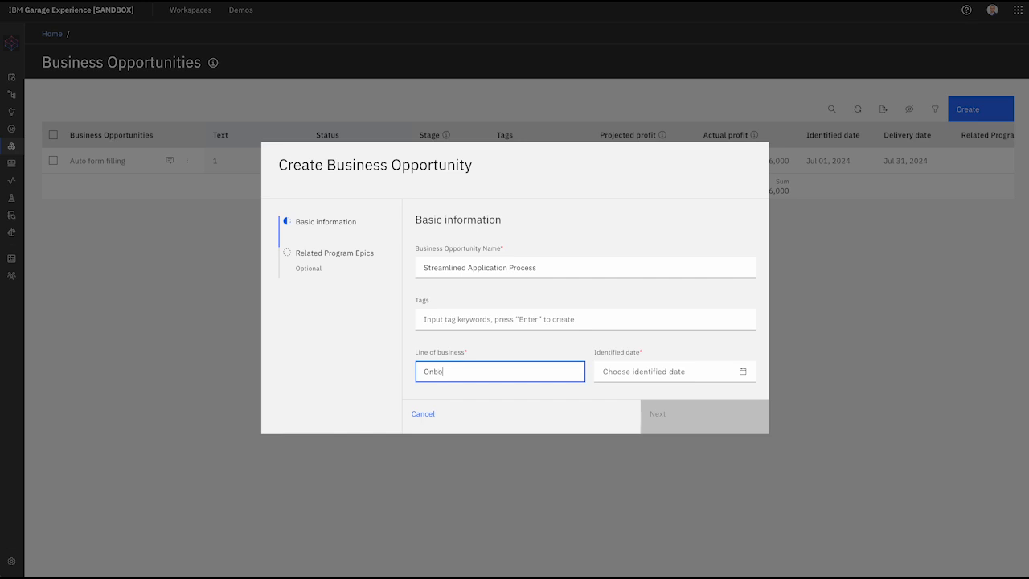
click(676, 369)
click(602, 394)
click(602, 394)
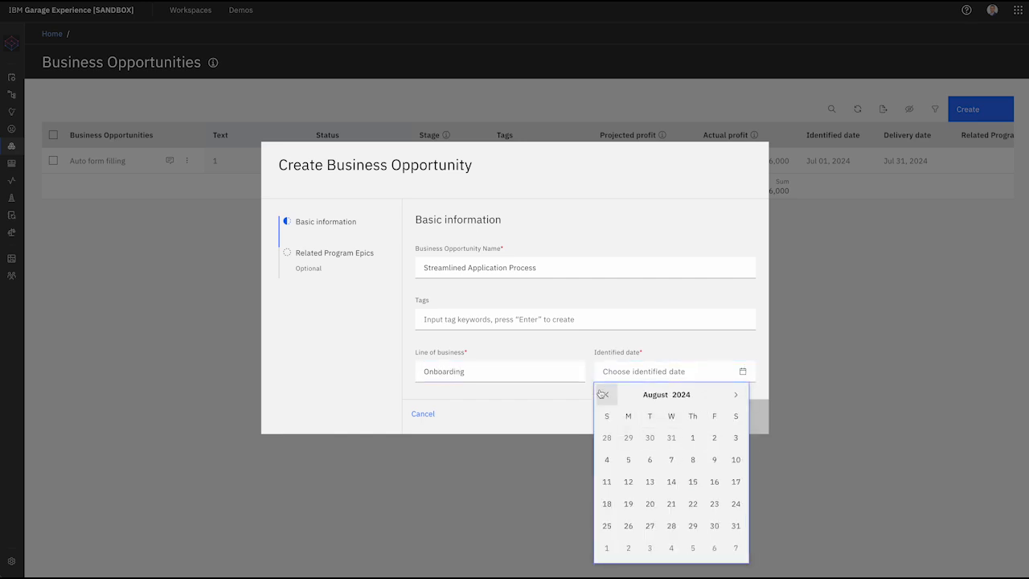
click(602, 394)
click(629, 462)
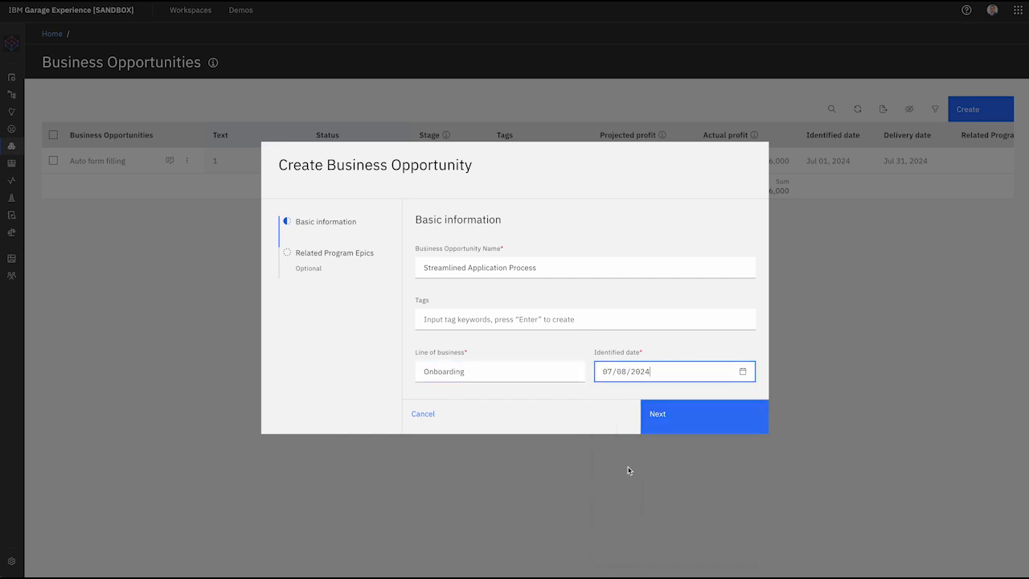
Link the PE-01 Streamlined Application Process program epic and create the business opportunity
click(699, 423)
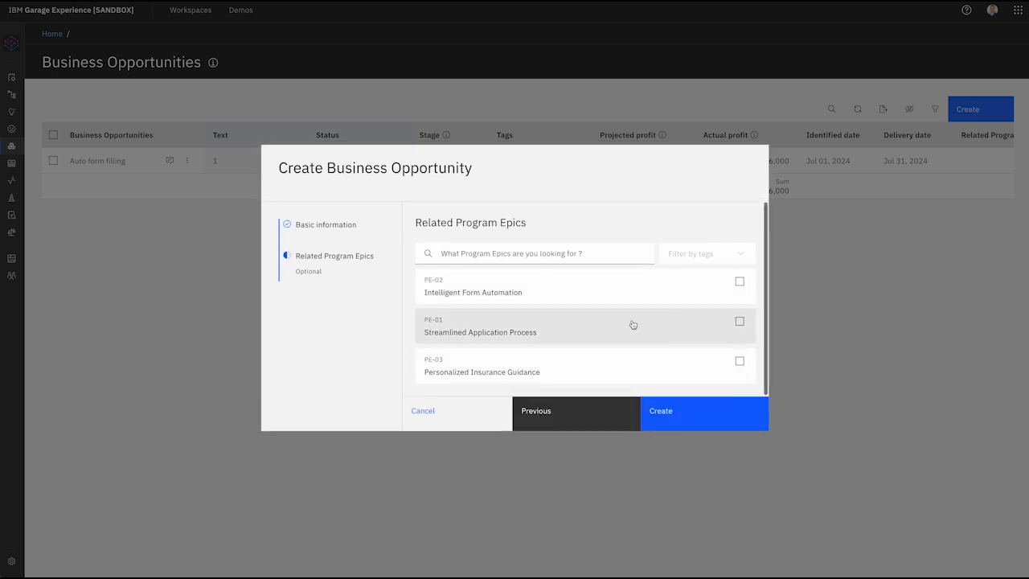
click(739, 323)
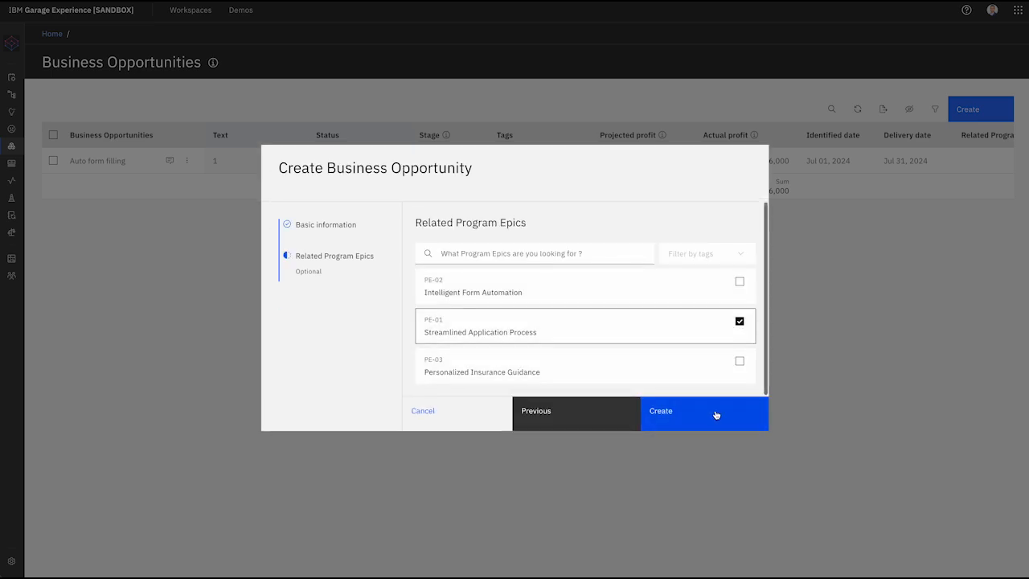
click(716, 415)
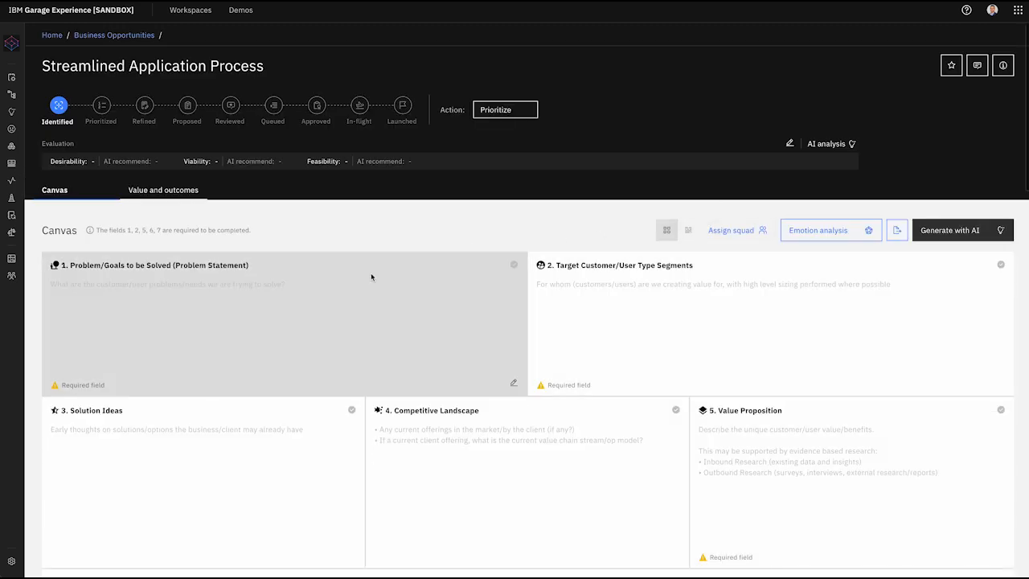
Set the projected delivery date to 08/05/2024 in the new opportunity's projected business outcomes
click(162, 191)
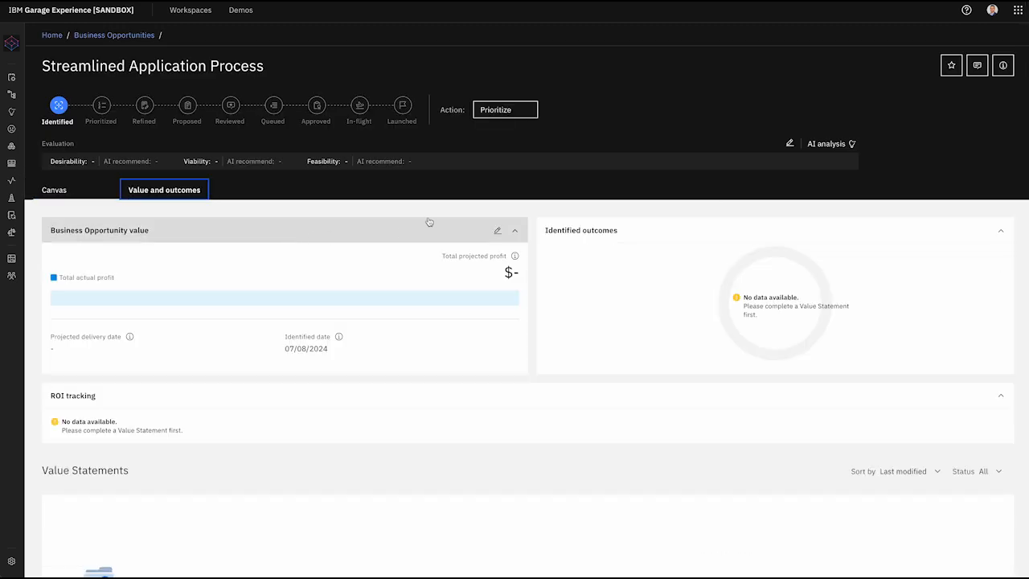
click(497, 231)
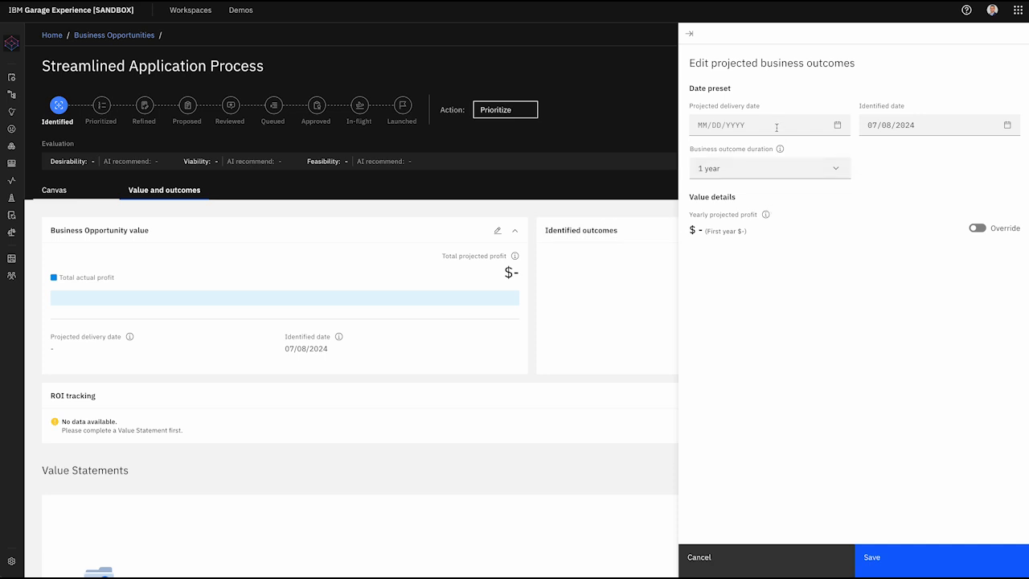
click(784, 125)
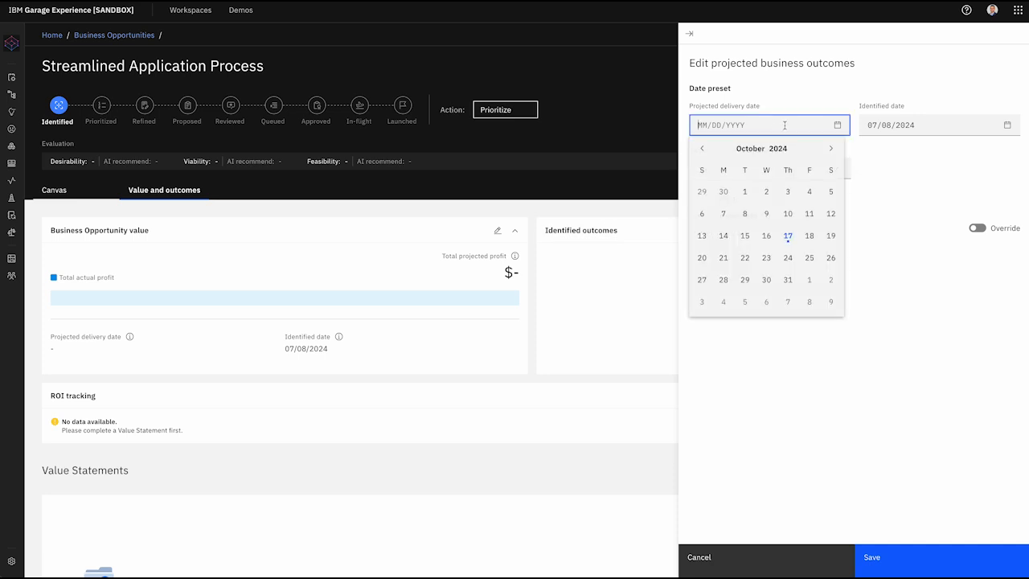
click(702, 149)
click(702, 148)
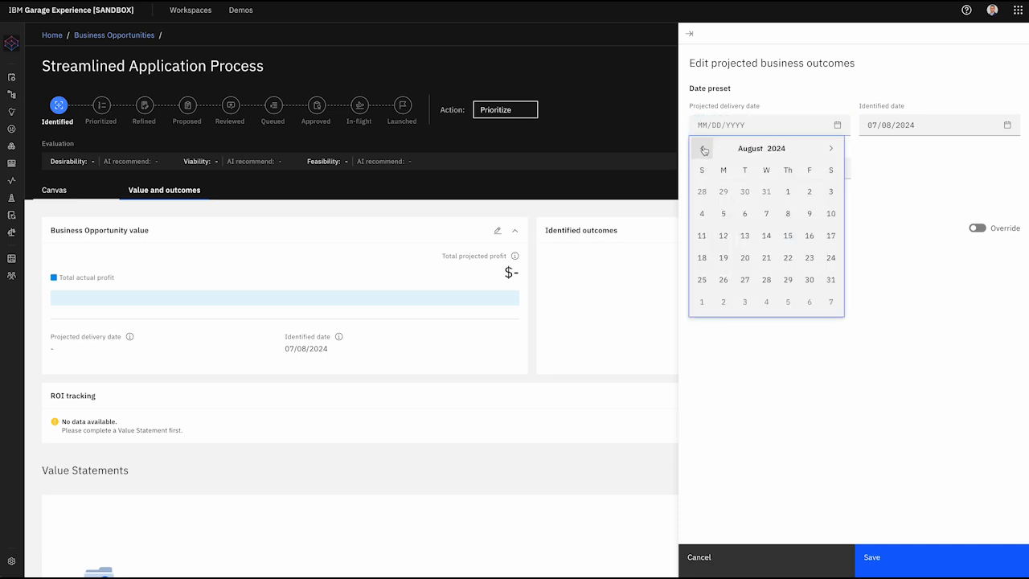
click(722, 213)
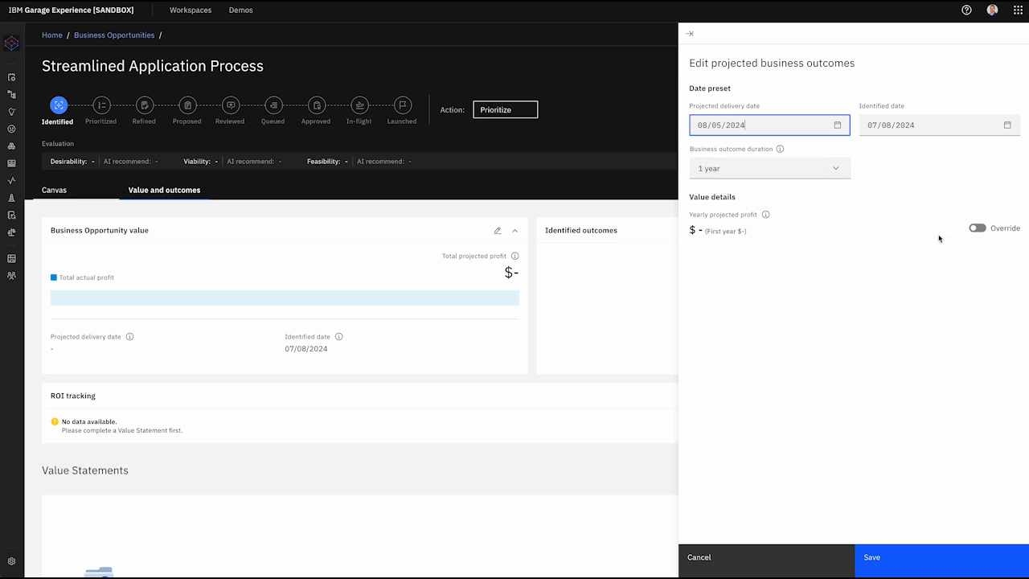
Enable the override of the yearly projected profit and add an additional outcome named Efficiency
click(980, 229)
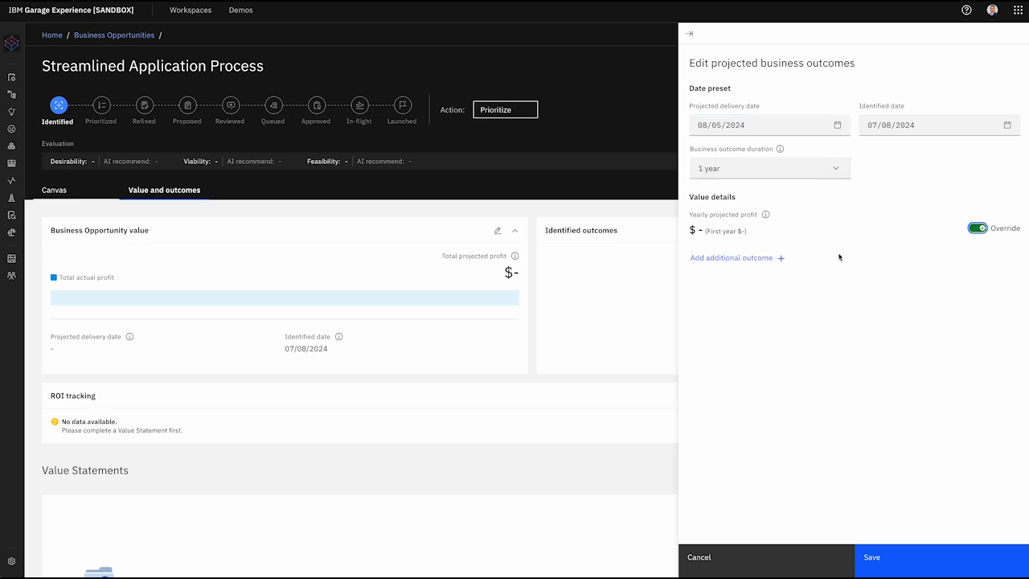
click(742, 259)
click(486, 291)
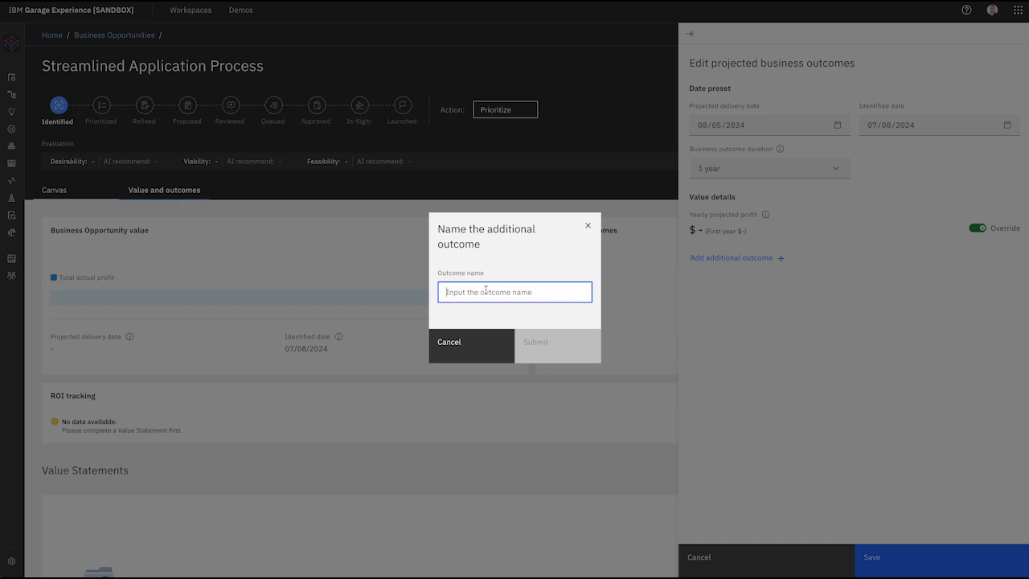
text(Efficiency)
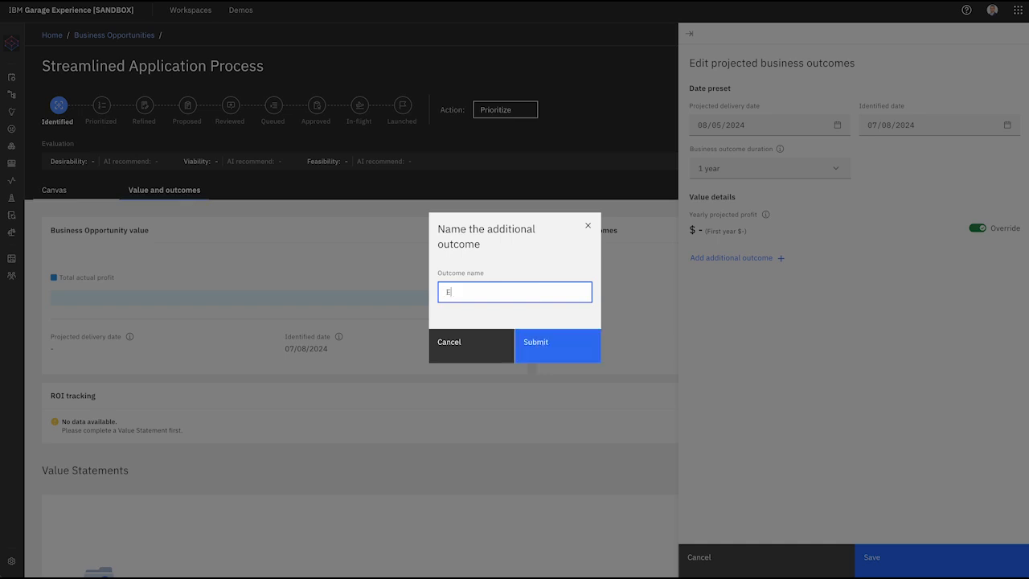
click(540, 342)
Set the Efficiency outcome's yearly projected revenue to $100,000 and save the projected business outcomes
click(753, 303)
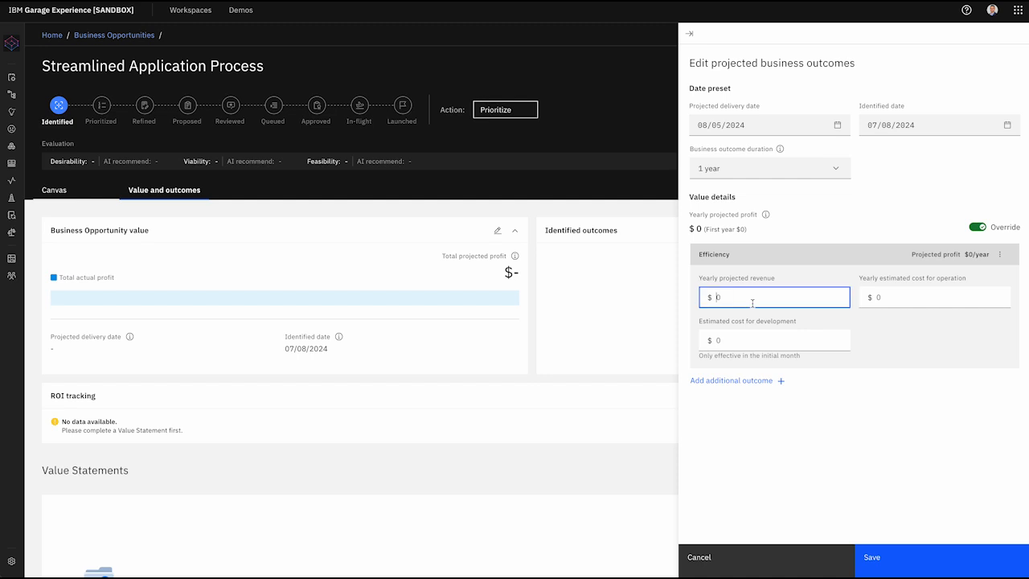
text(1000000)
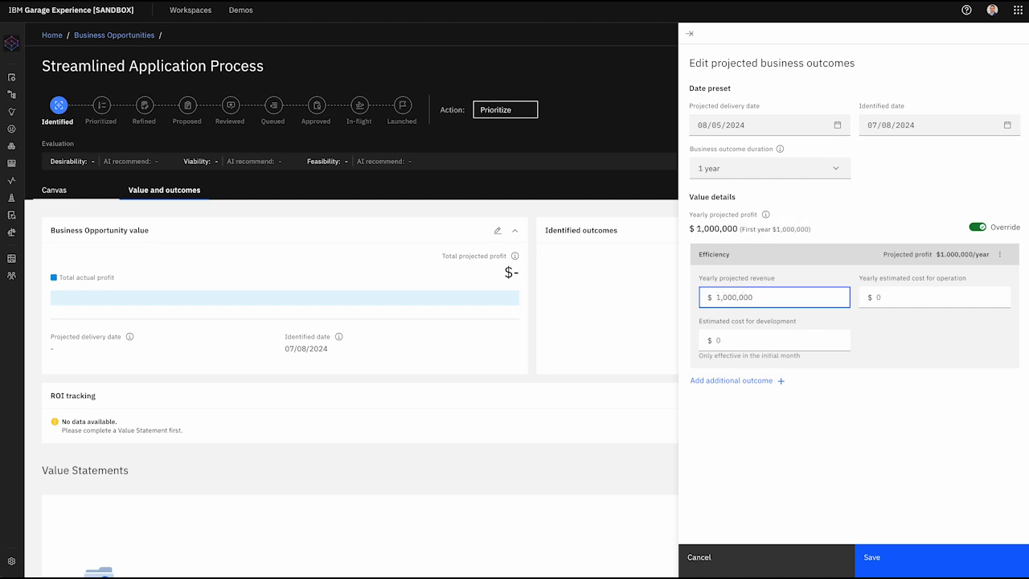
key(BackSpace)
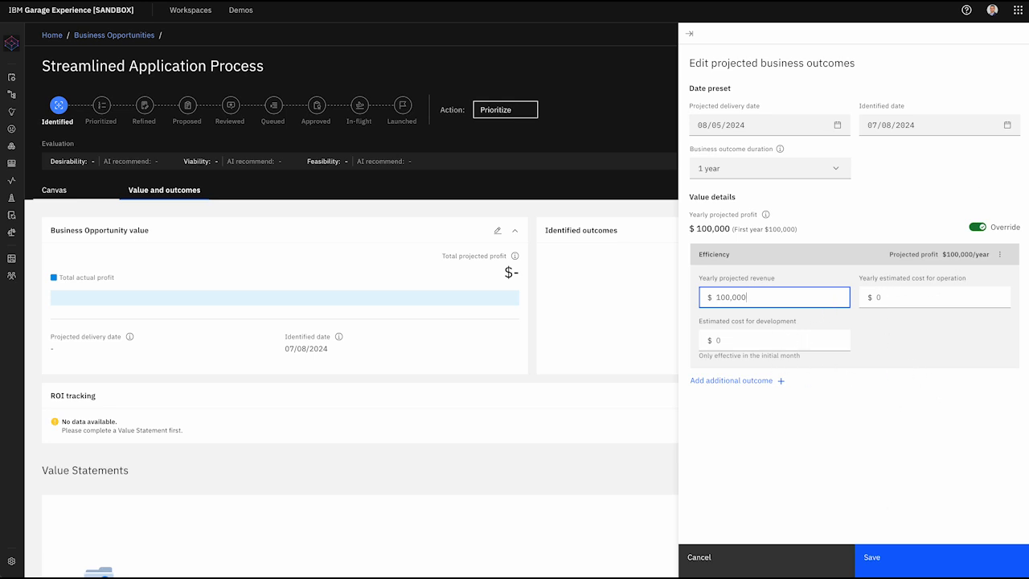
click(905, 571)
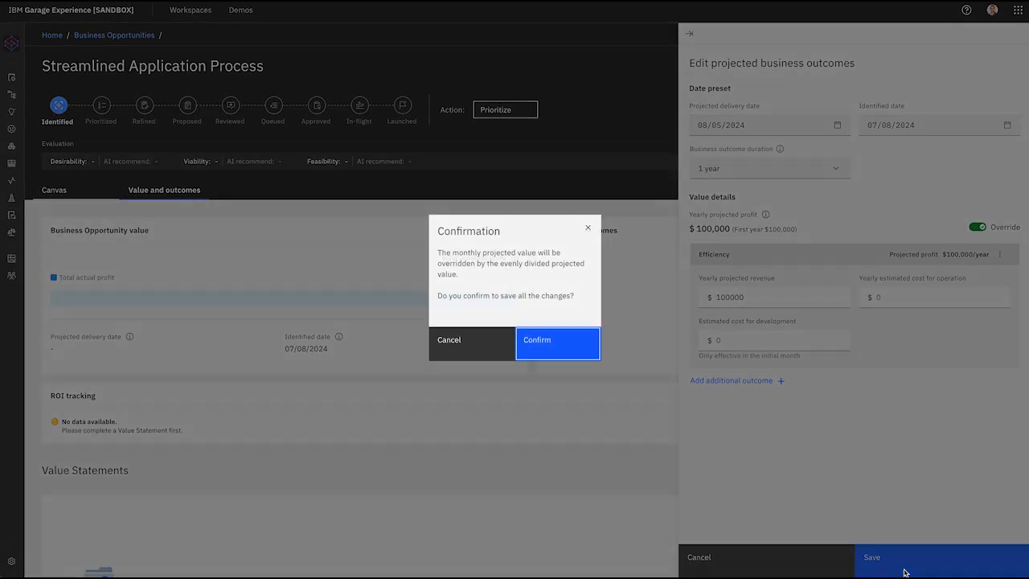
click(551, 340)
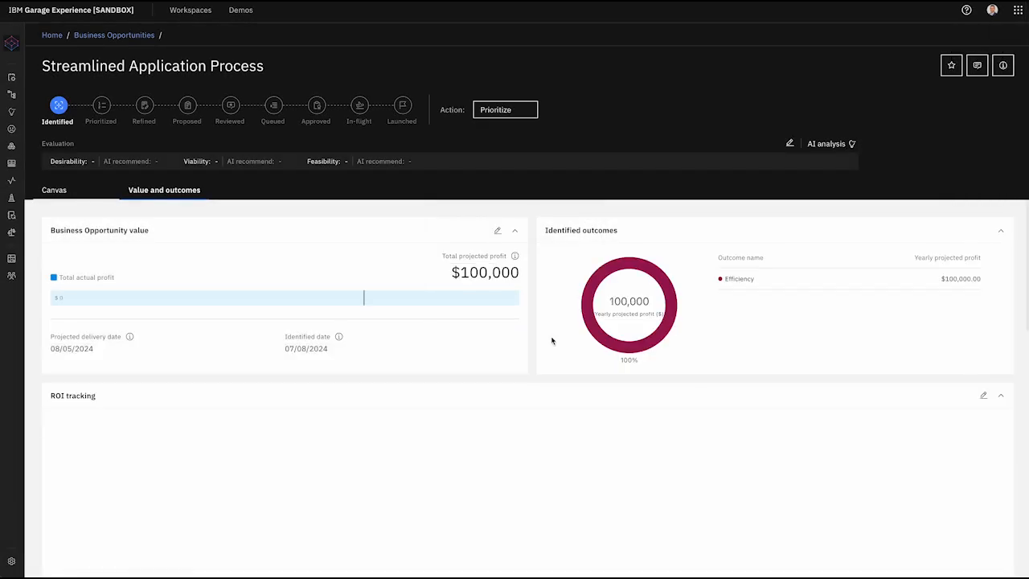
Set the Efficiency outcome's yearly projected revenue to $100,000,000 and save the projected business outcomes
click(497, 231)
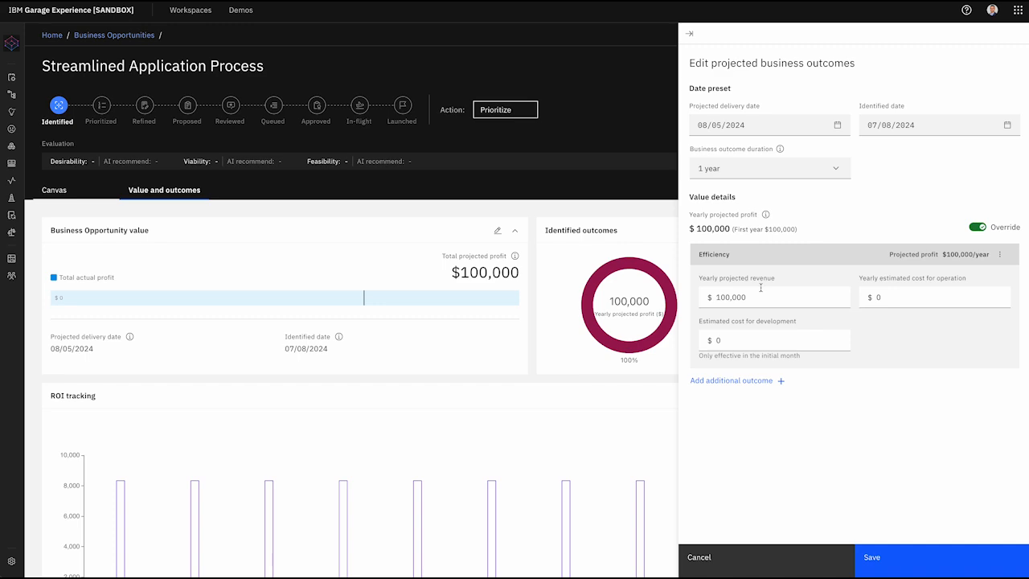
click(759, 296)
text(000)
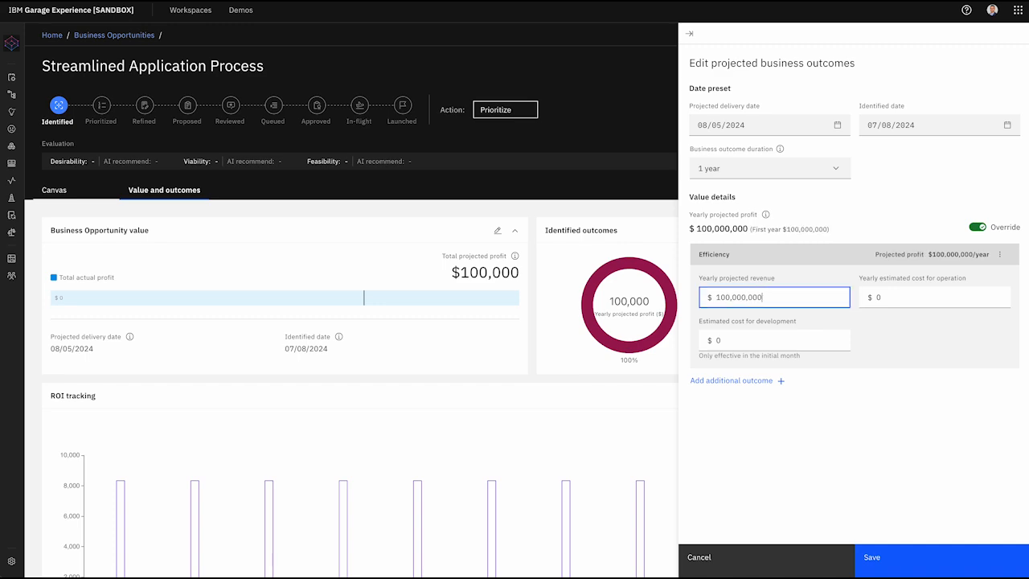
click(884, 558)
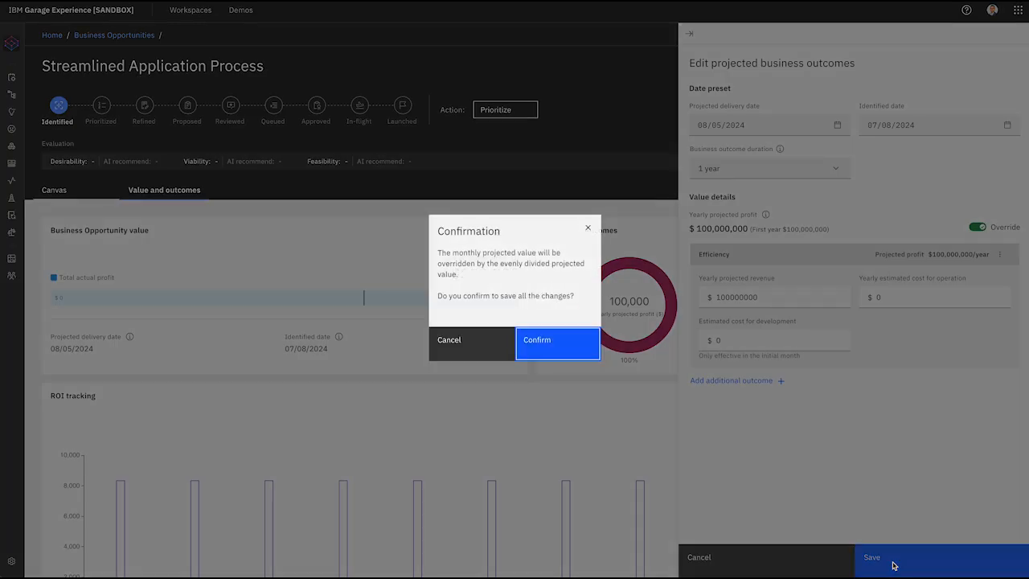
click(536, 337)
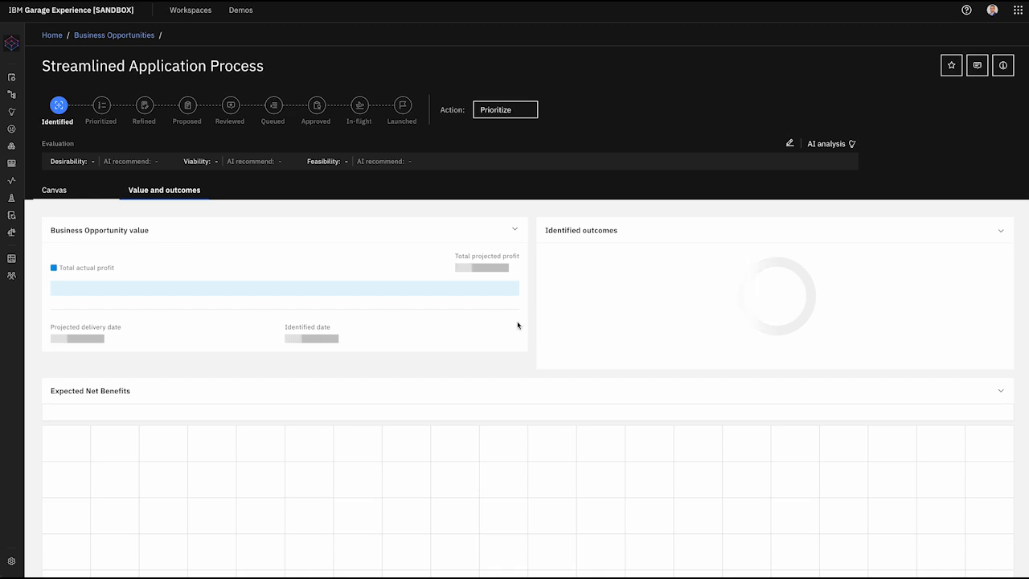
Copy the description of the Personalized Insurance Guidance program epic from the value tree
click(112, 36)
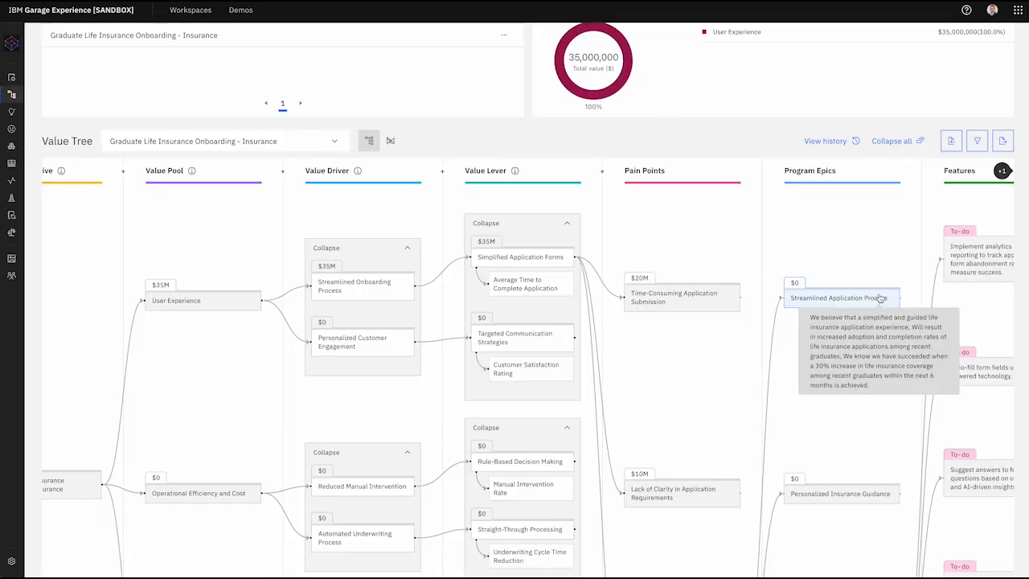
scroll(882, 299, down, 3)
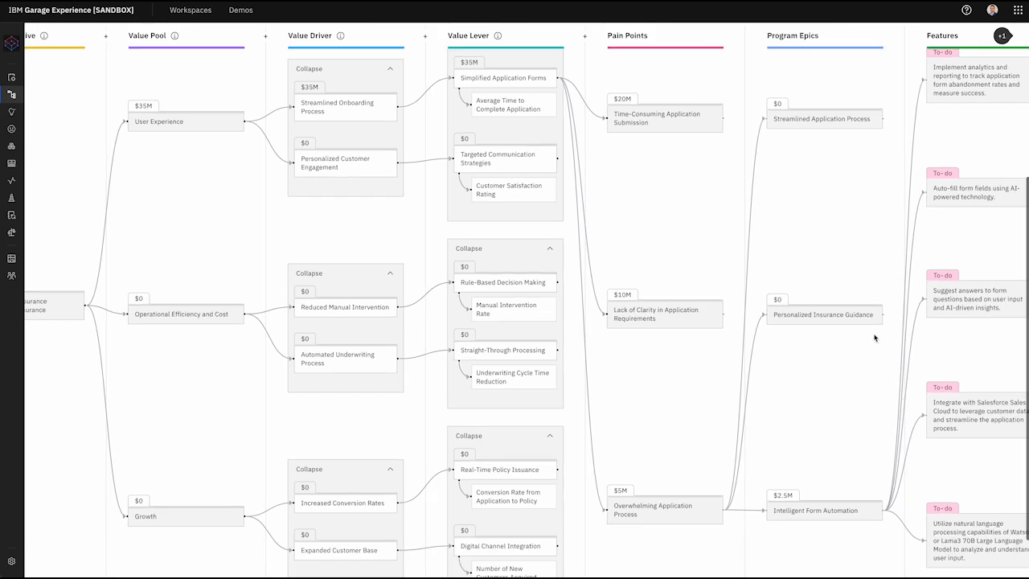
click(862, 314)
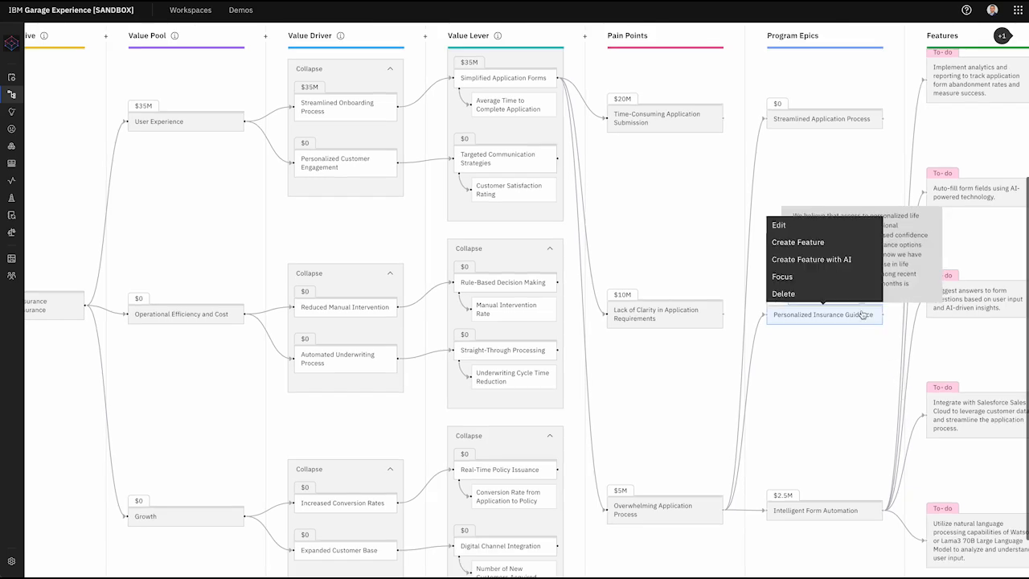
click(791, 225)
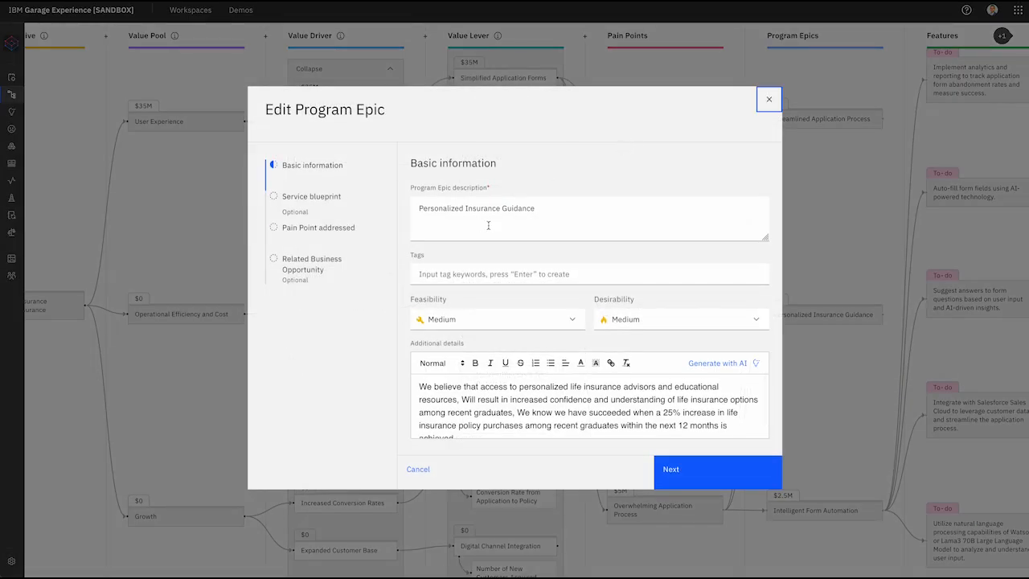
drag(553, 209, 394, 195)
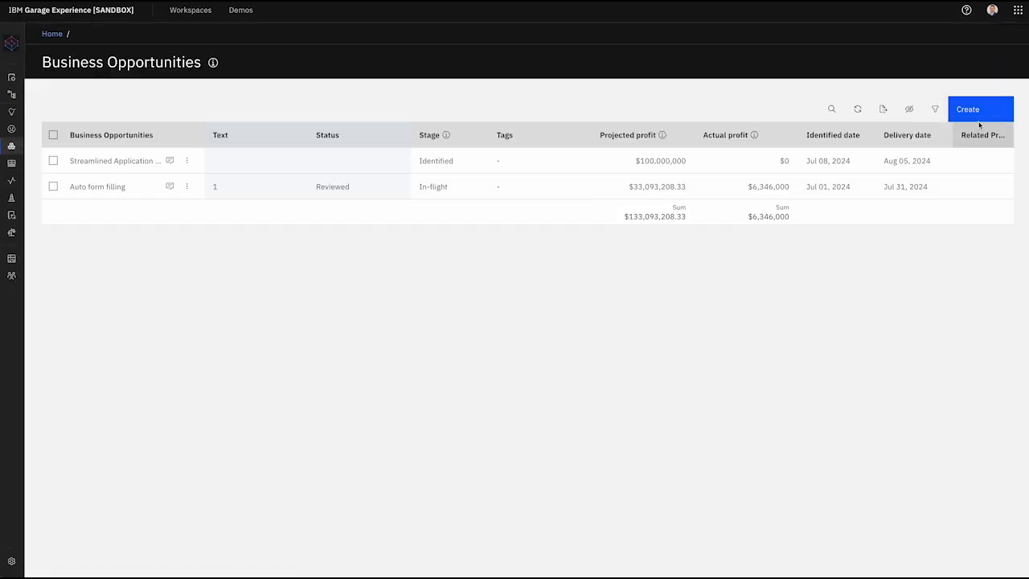
Start a new business opportunity named Personalized Insurance Guidance with Guidance as its line of business
click(973, 113)
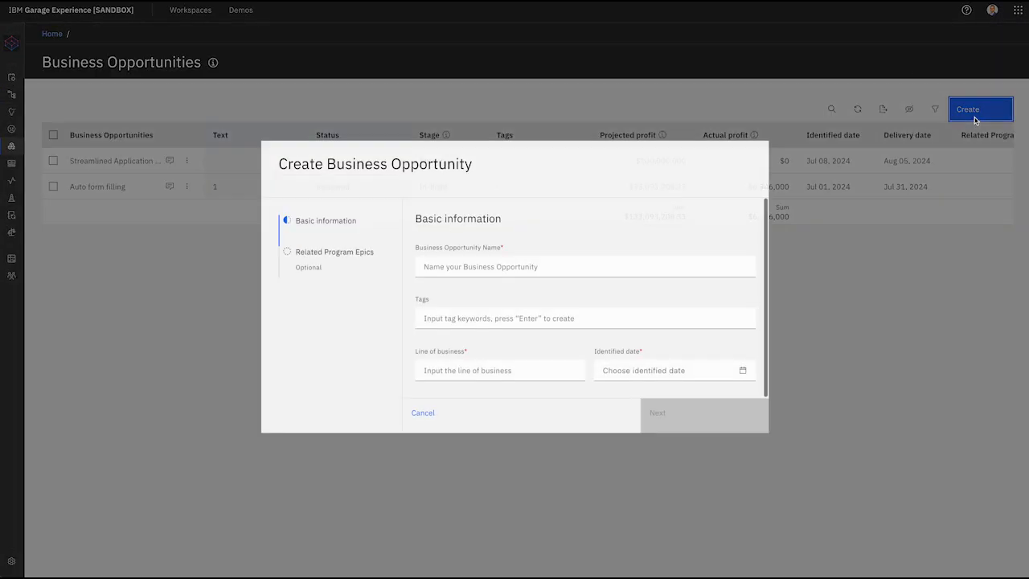
click(516, 268)
text(Personalized Insurance Guidance)
click(522, 368)
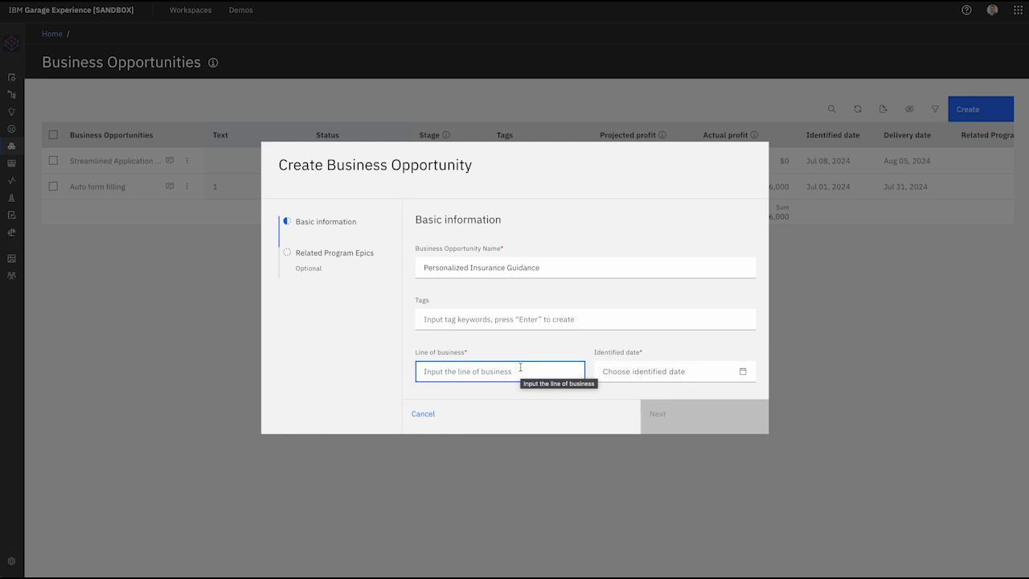
text(Guidance)
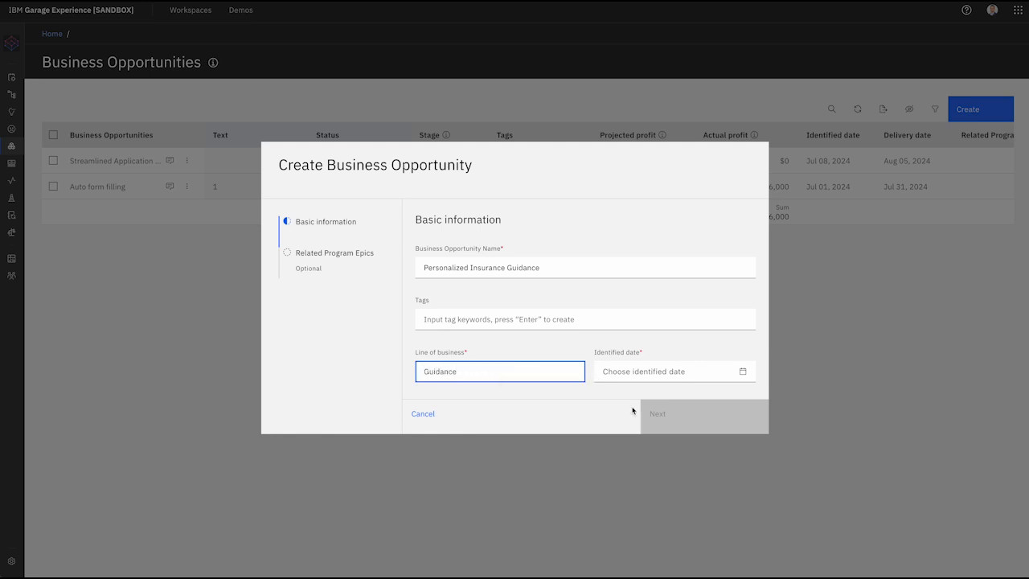
Set the new opportunity's identified date to 07/07/2024
click(688, 372)
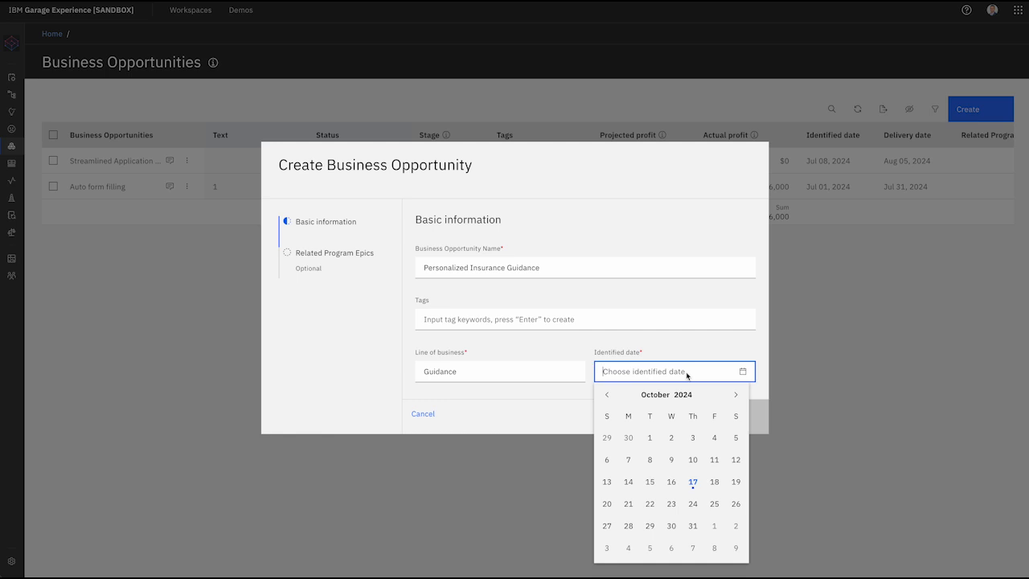
click(603, 398)
click(603, 397)
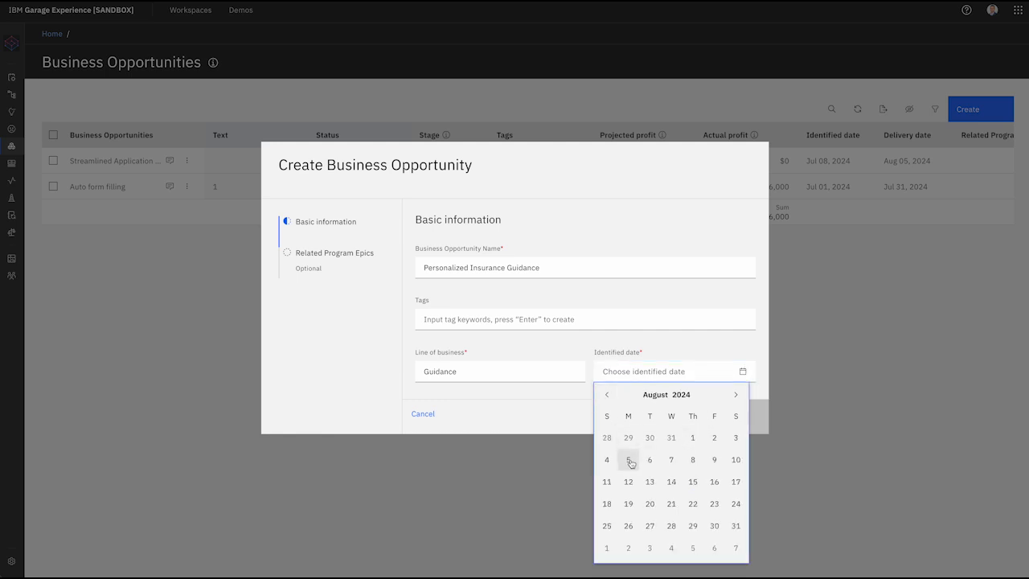
click(598, 398)
click(607, 459)
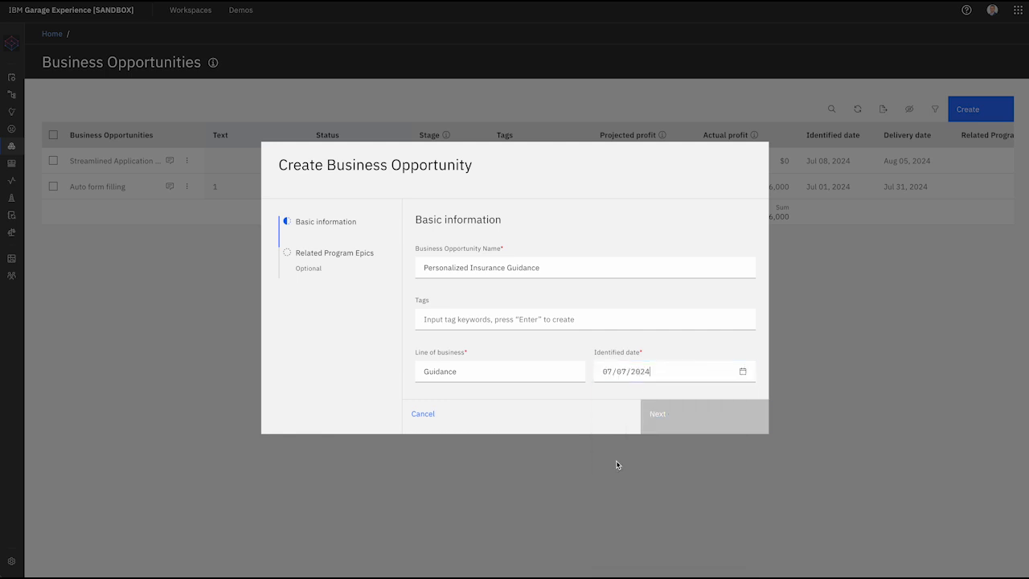
Relate the opportunity to the PE-03 Personalized Insurance Guidance program epic and create it
click(680, 424)
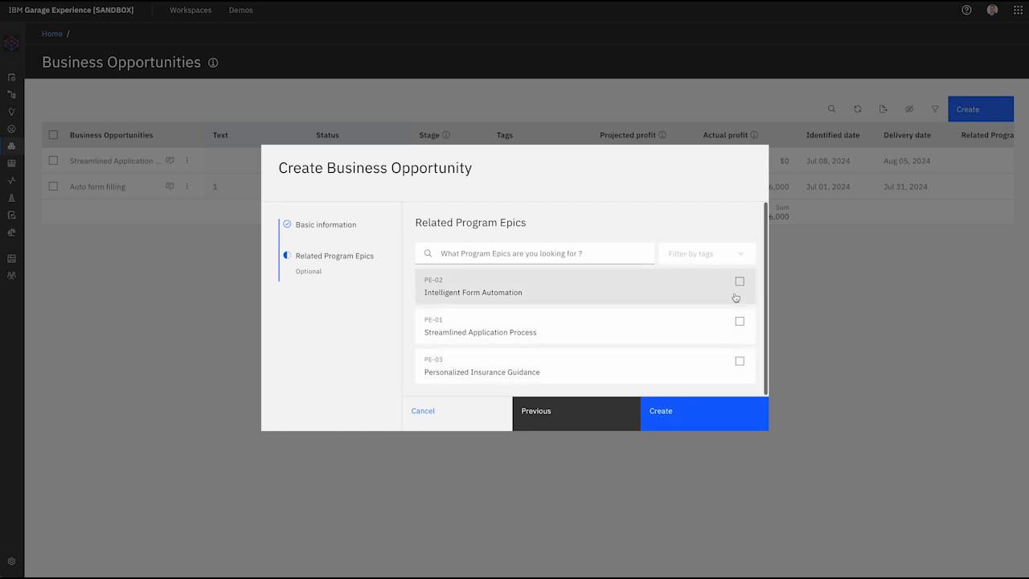
click(740, 361)
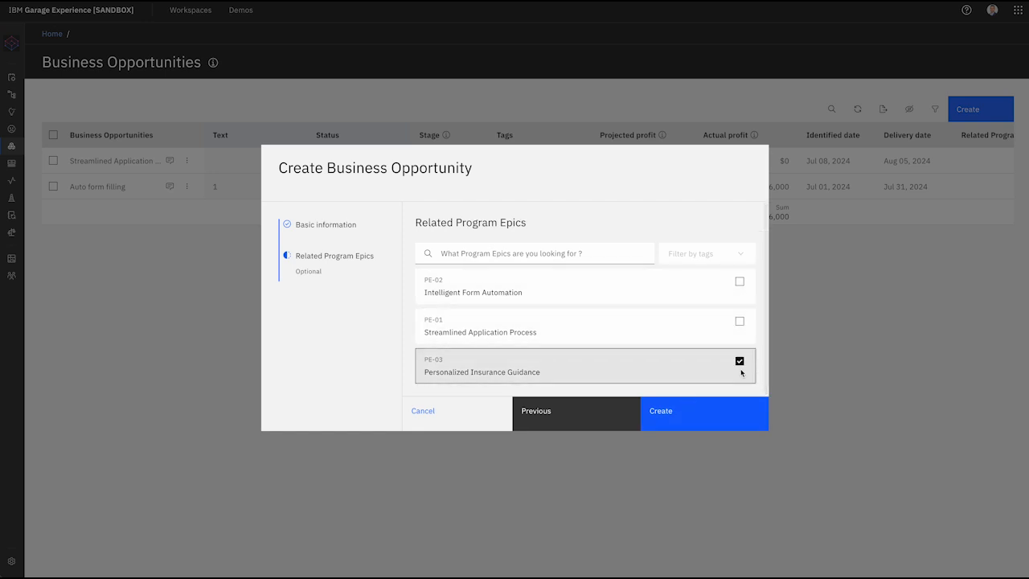
click(714, 412)
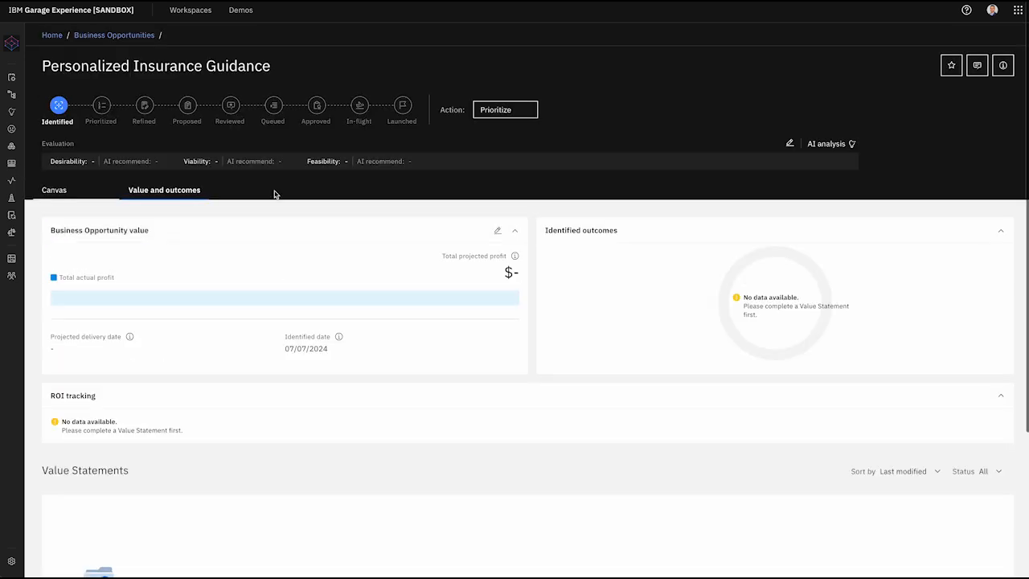
Enable the override of the opportunity's yearly projected profit and add an additional outcome named improvement
click(188, 190)
click(497, 232)
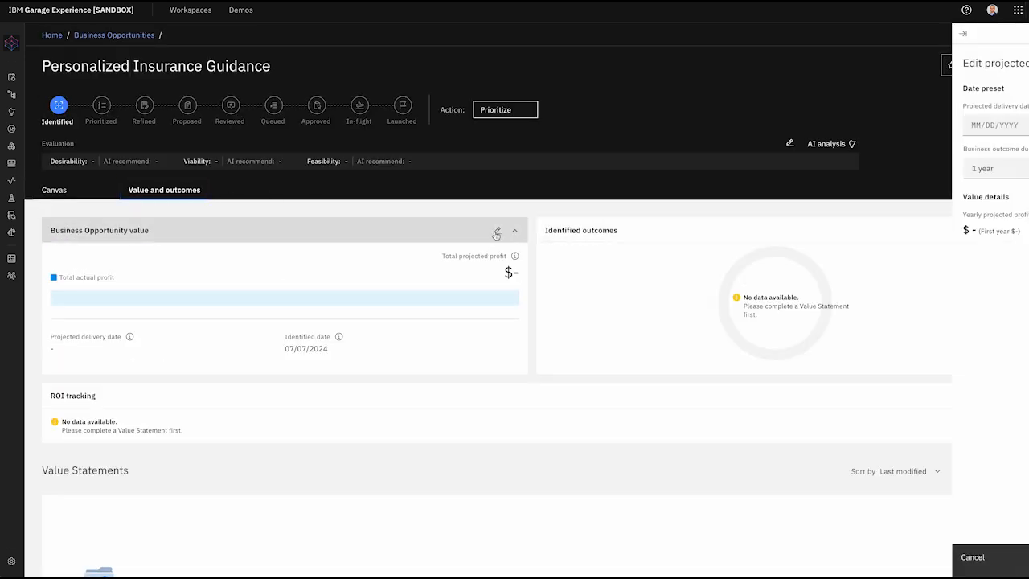
click(977, 228)
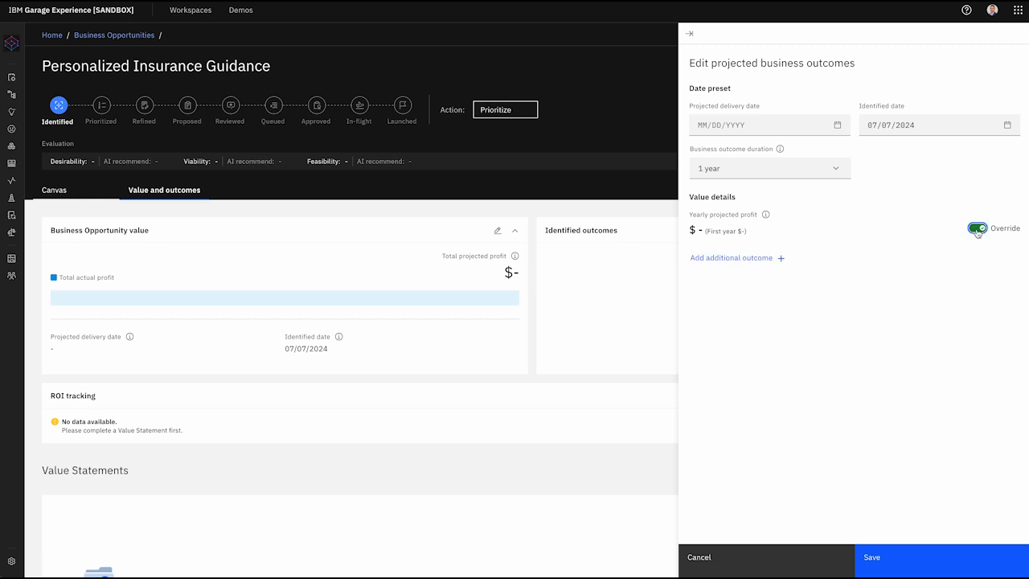
click(759, 260)
click(549, 291)
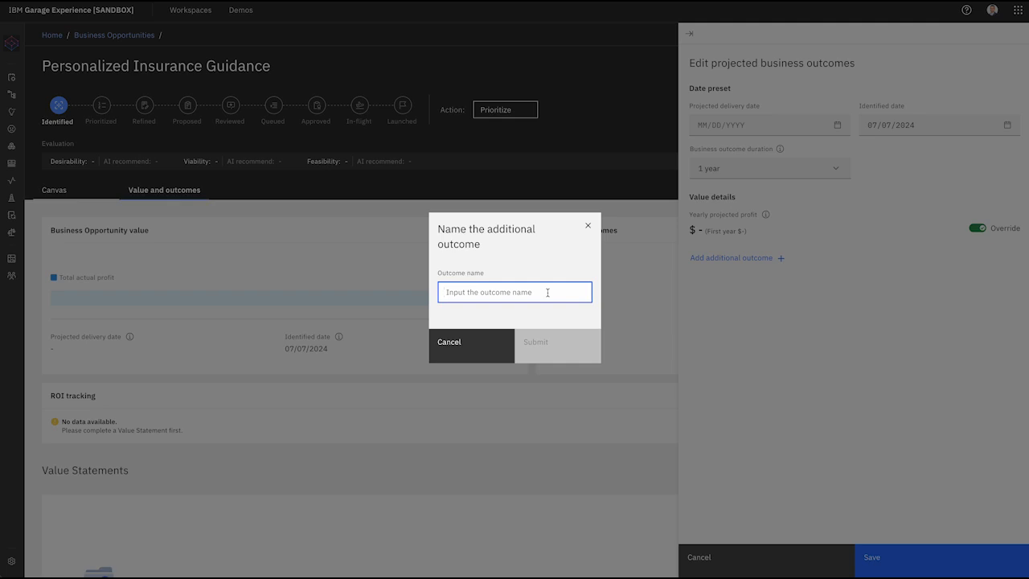
text(improvement)
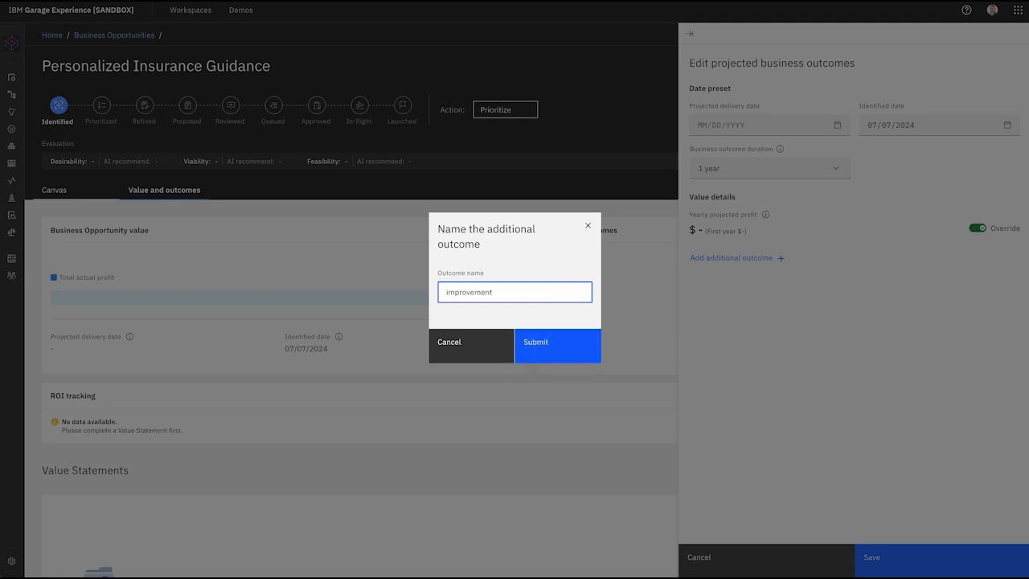
click(568, 350)
Set the improvement outcome's yearly projected revenue to $5,000,000 and the projected delivery date to 08/06/2024, and save the projected business outcomes
click(776, 299)
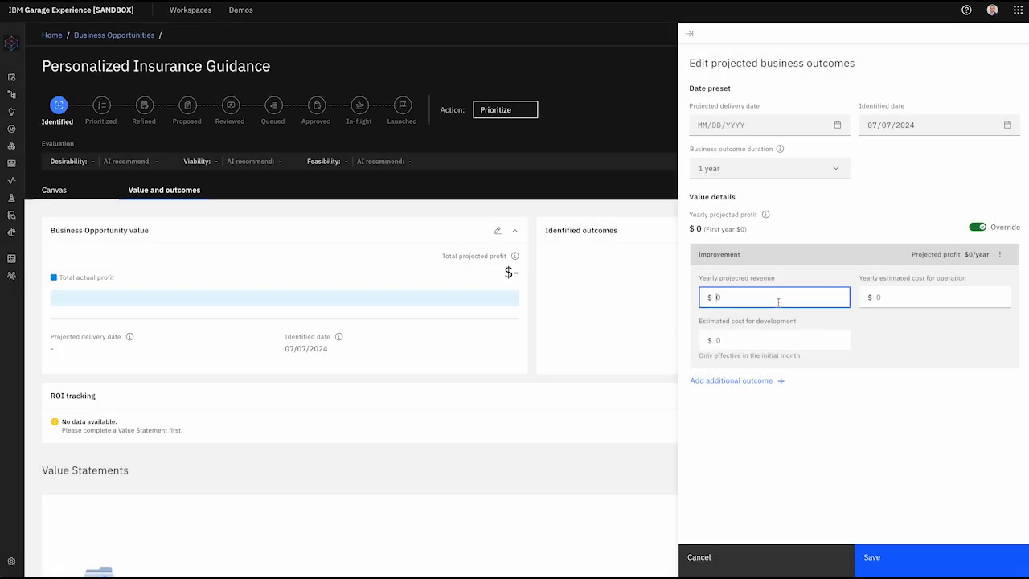
text(5000000)
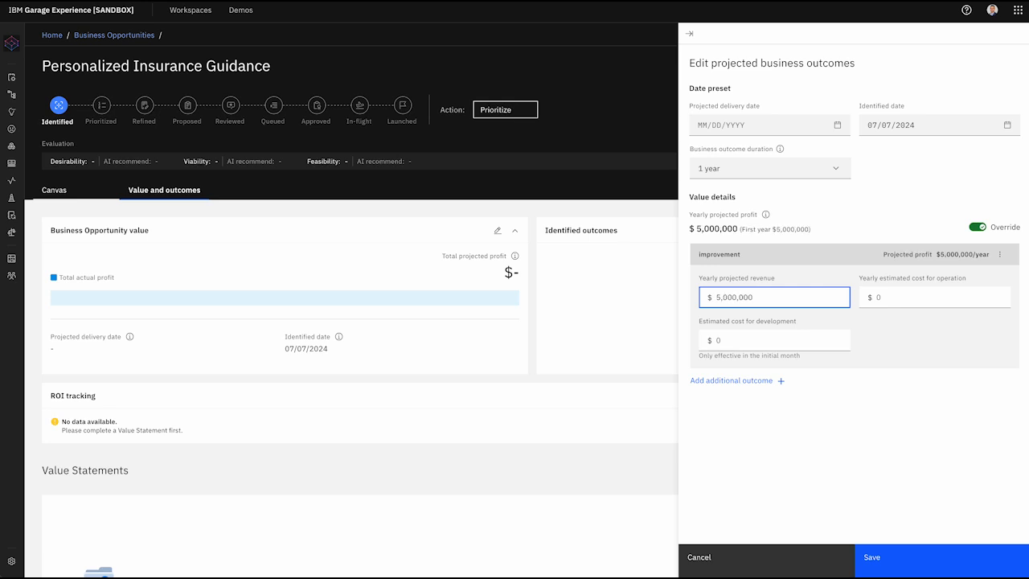
click(776, 125)
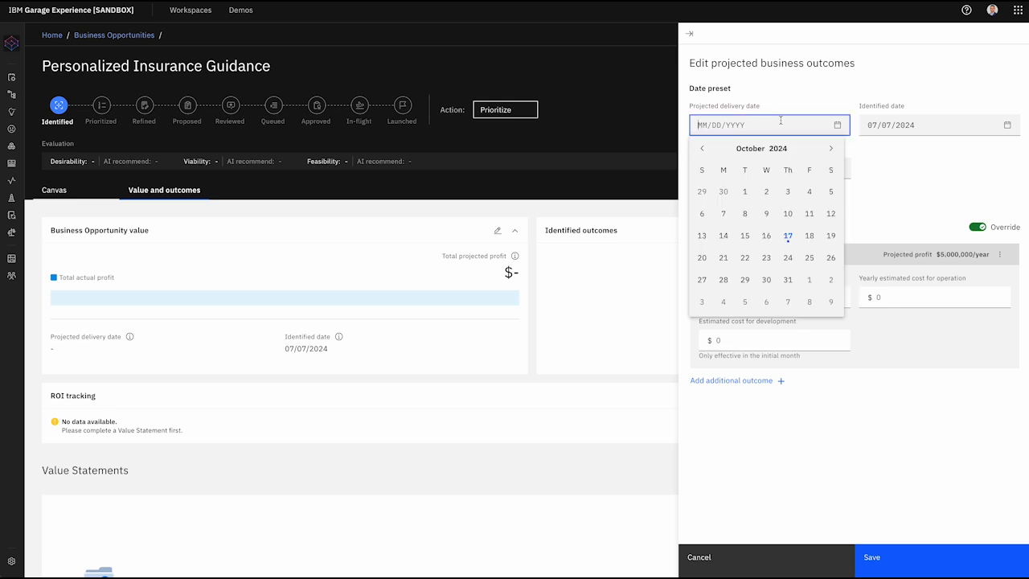
click(701, 150)
click(701, 151)
click(744, 213)
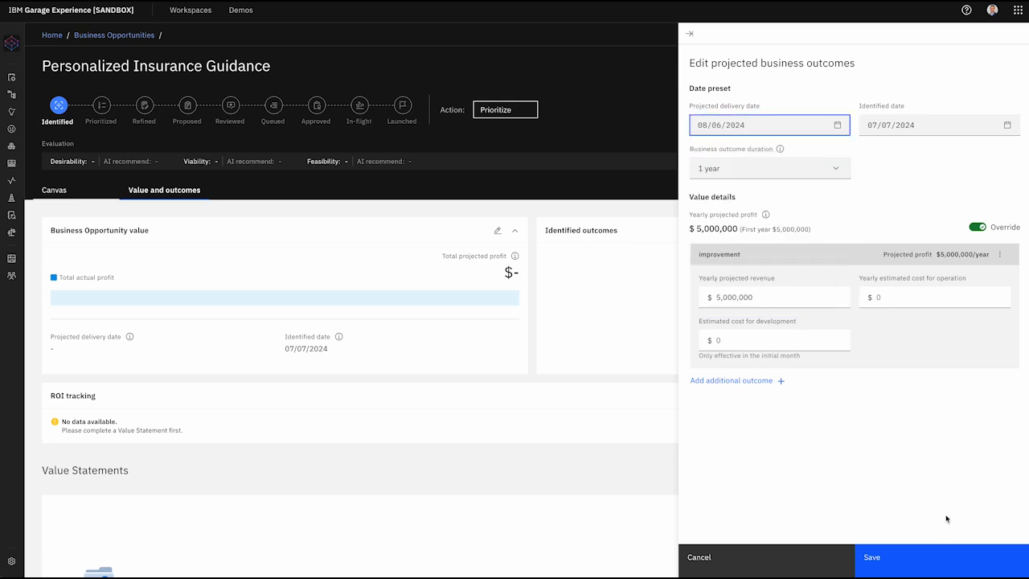
click(933, 555)
click(547, 352)
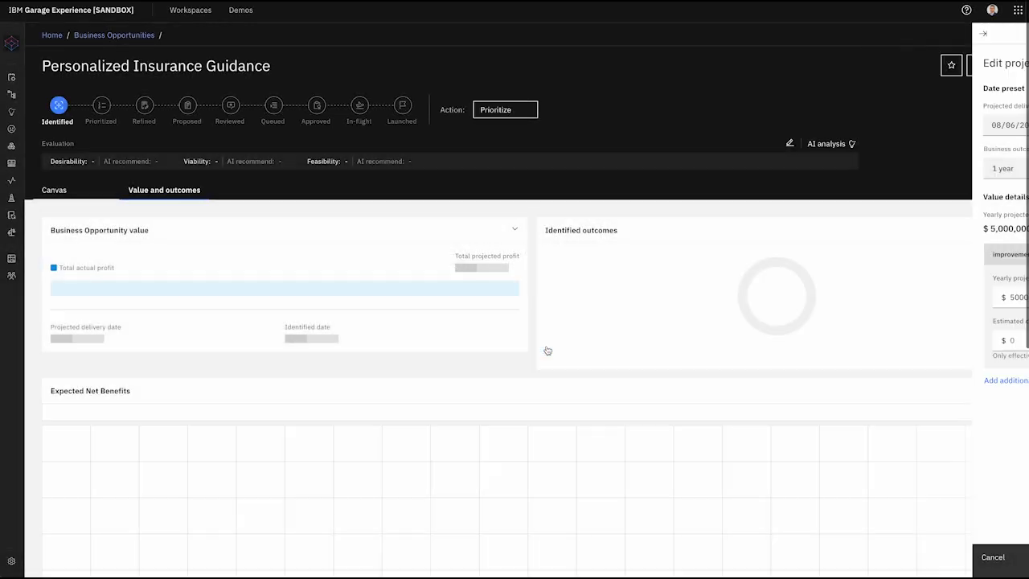
Go to Value Orchestration and show the value tree of the Graduate Life Insurance Onboarding - Insurance initiative
mouse_move(80, 232)
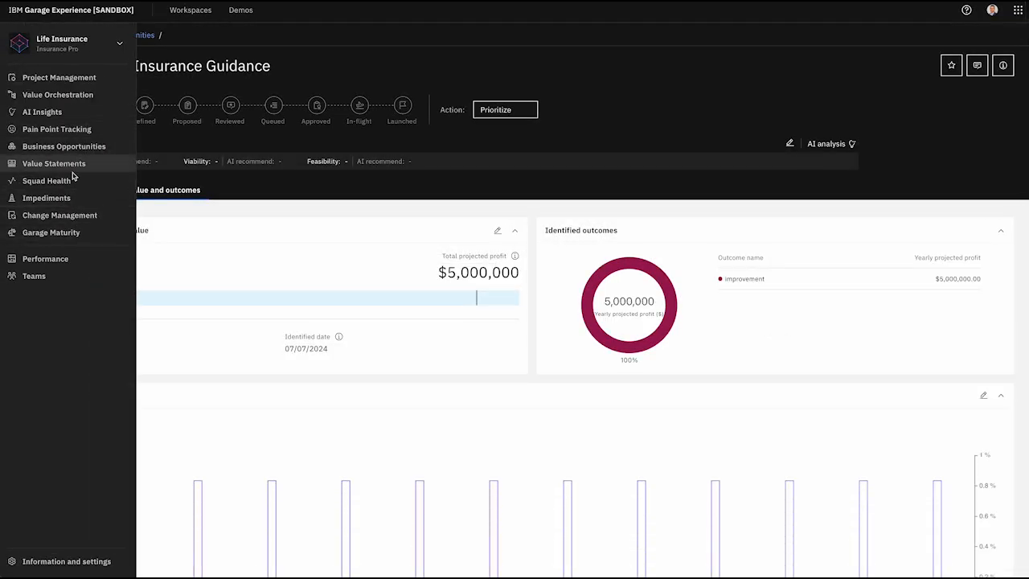
click(64, 146)
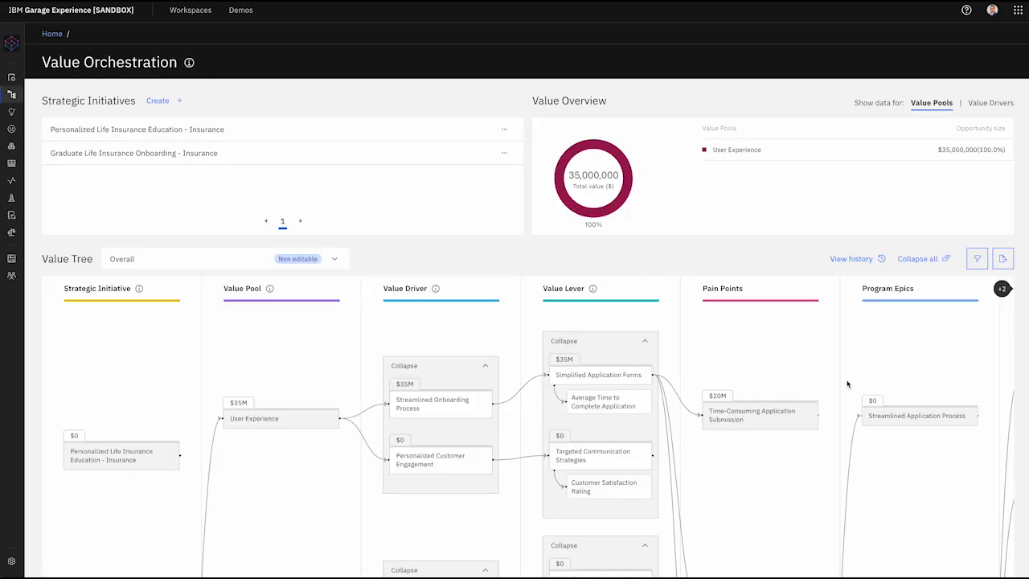
scroll(847, 383, down, 5)
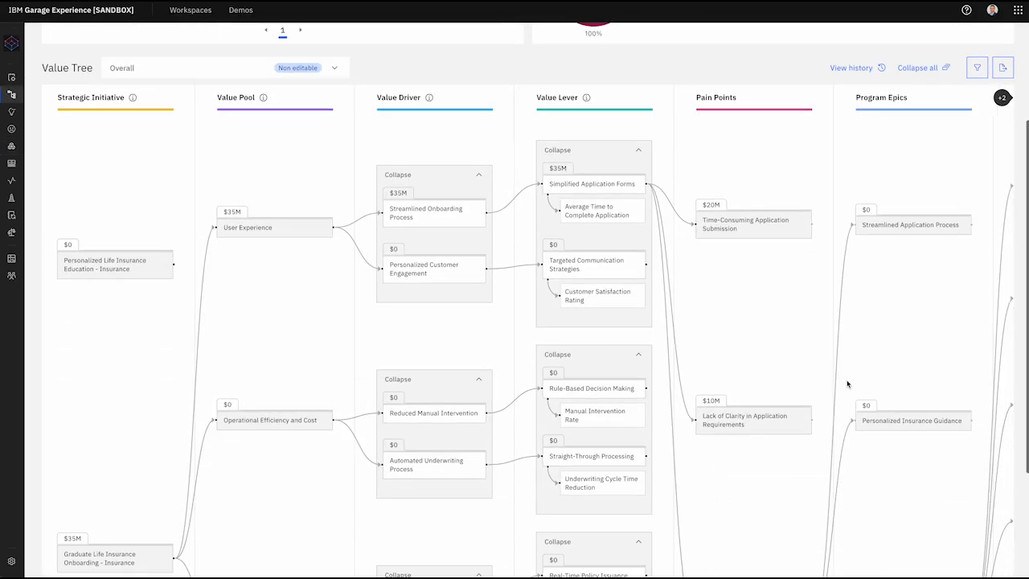
scroll(848, 384, right, 2)
scroll(848, 383, up, 1)
scroll(848, 384, left, 1)
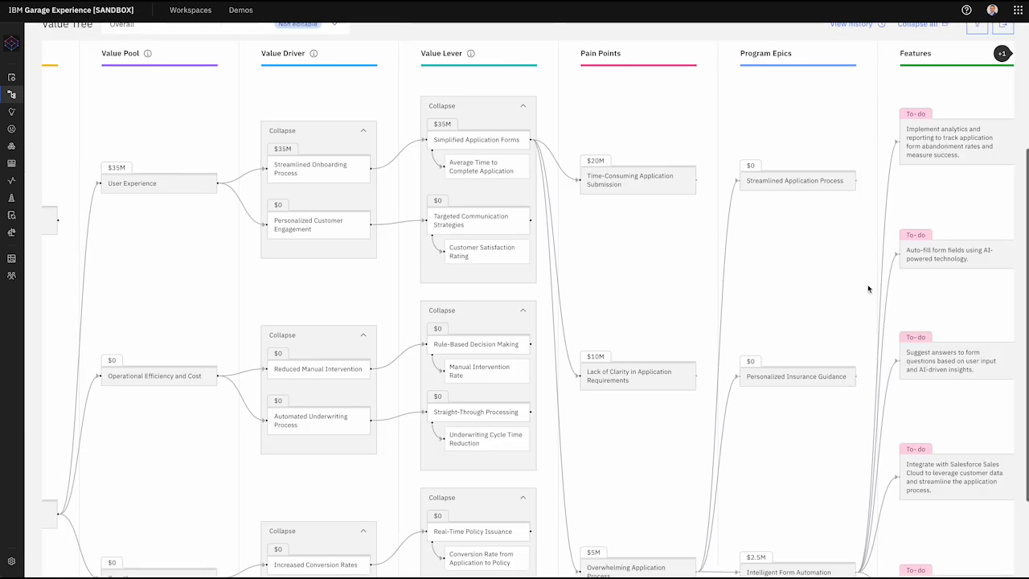
scroll(575, 215, up, 5)
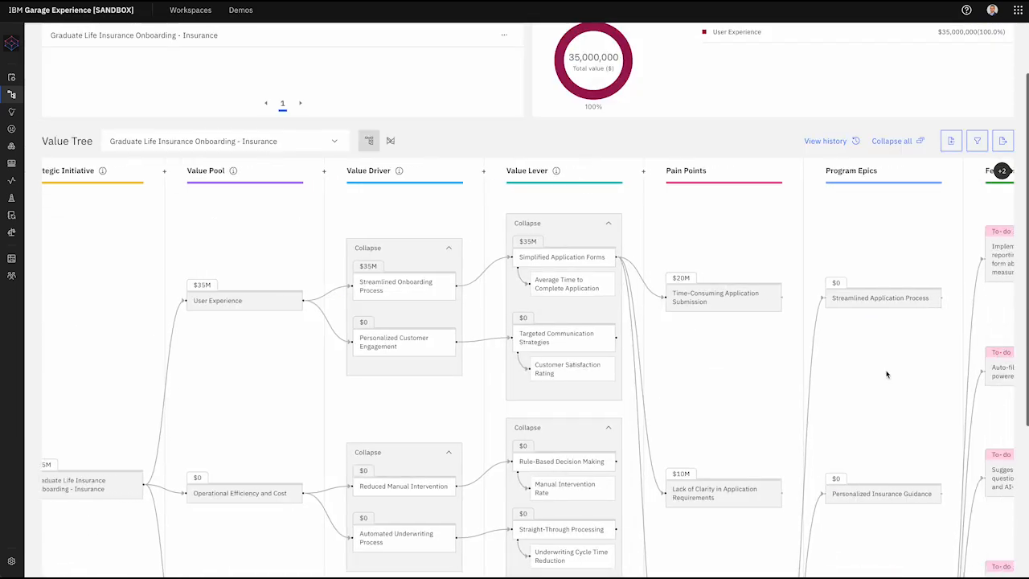
Copy the description of the Streamlined Application Process program epic and close the epic without changing it
scroll(860, 304, right, 2)
click(859, 304)
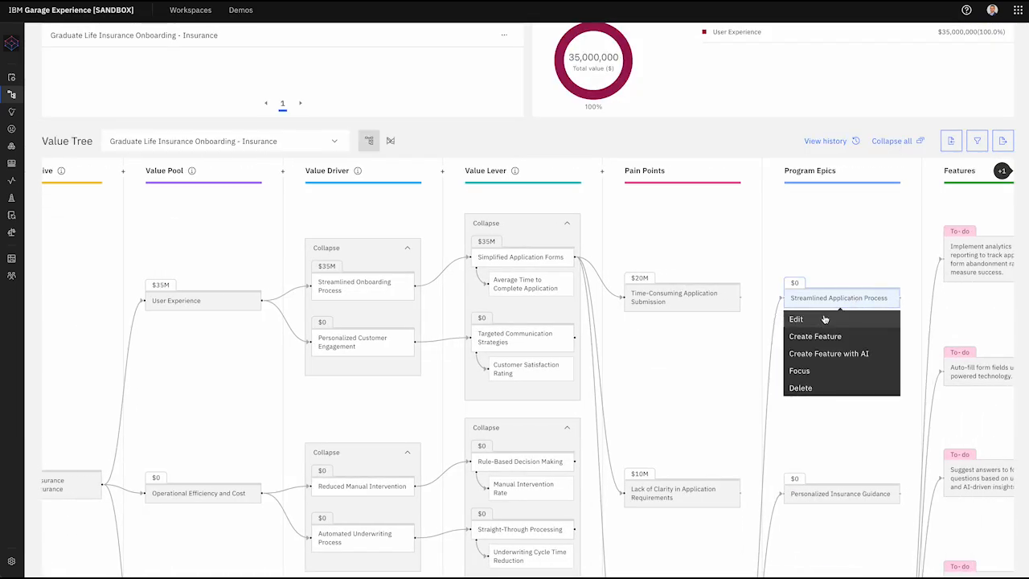
click(824, 319)
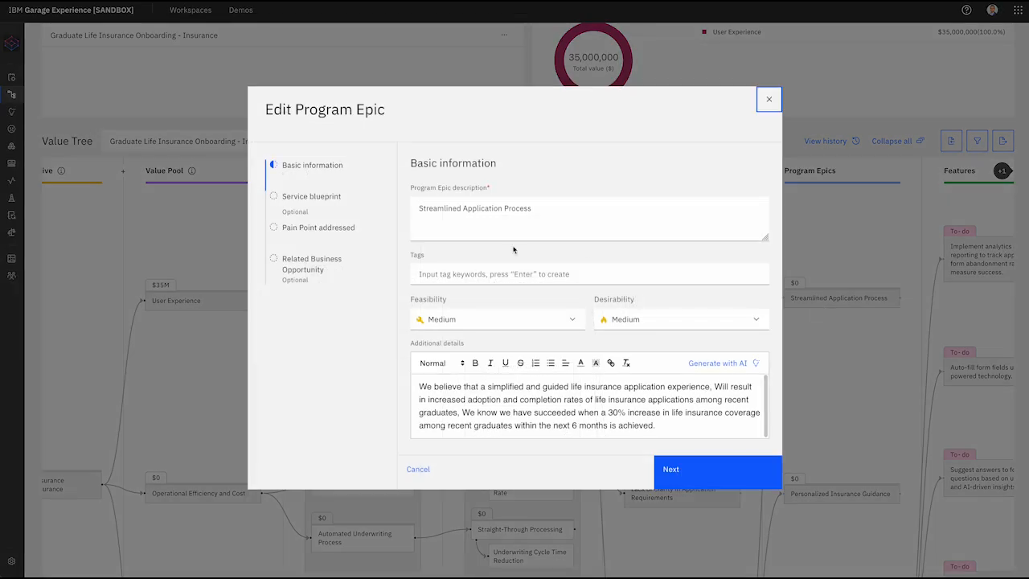
click(537, 218)
drag(538, 218, 378, 196)
key(ctrl+c)
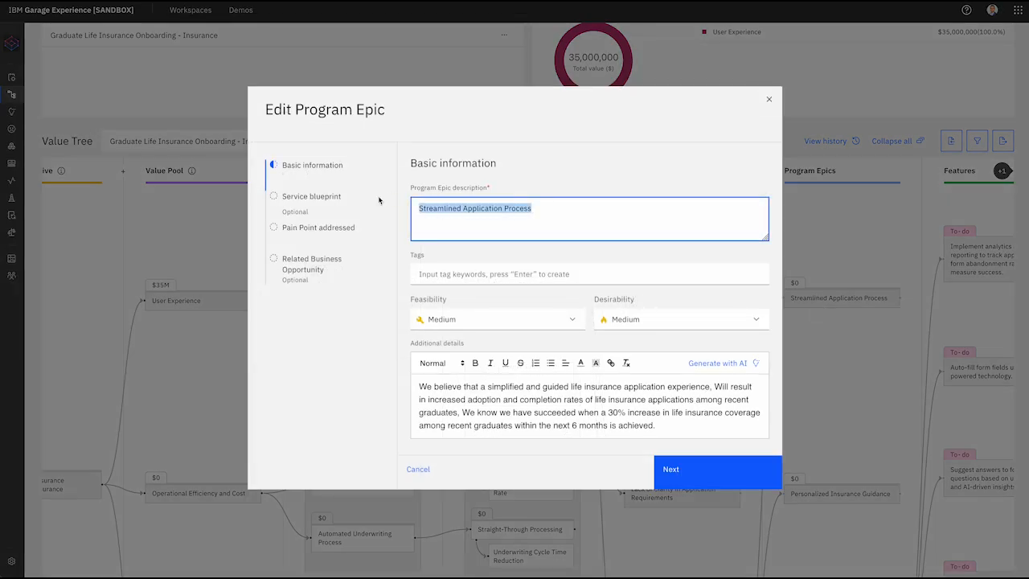
click(449, 481)
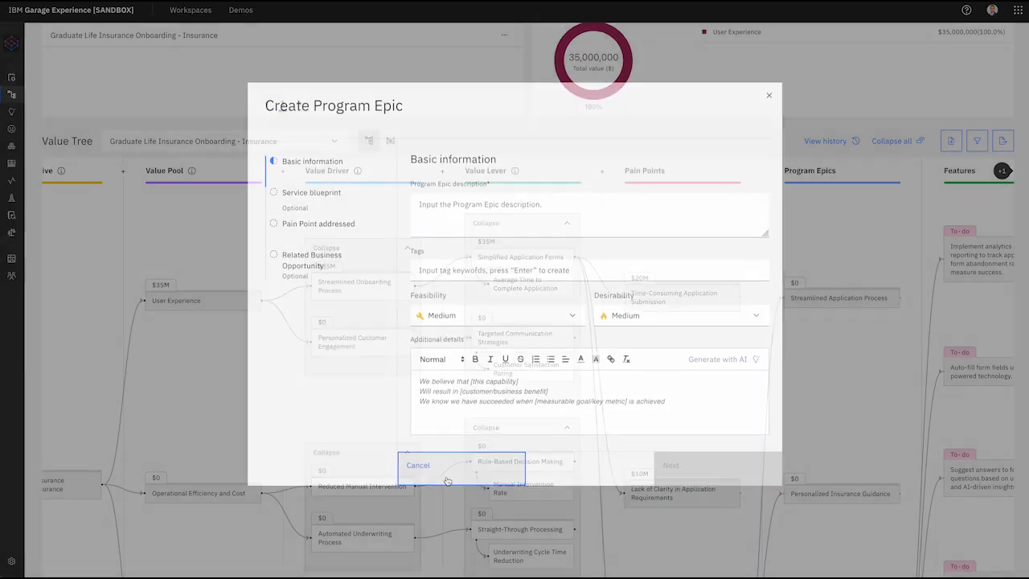
Start a new business opportunity named Streamlined Application Process with Onboarding as its line of business
mouse_move(28, 155)
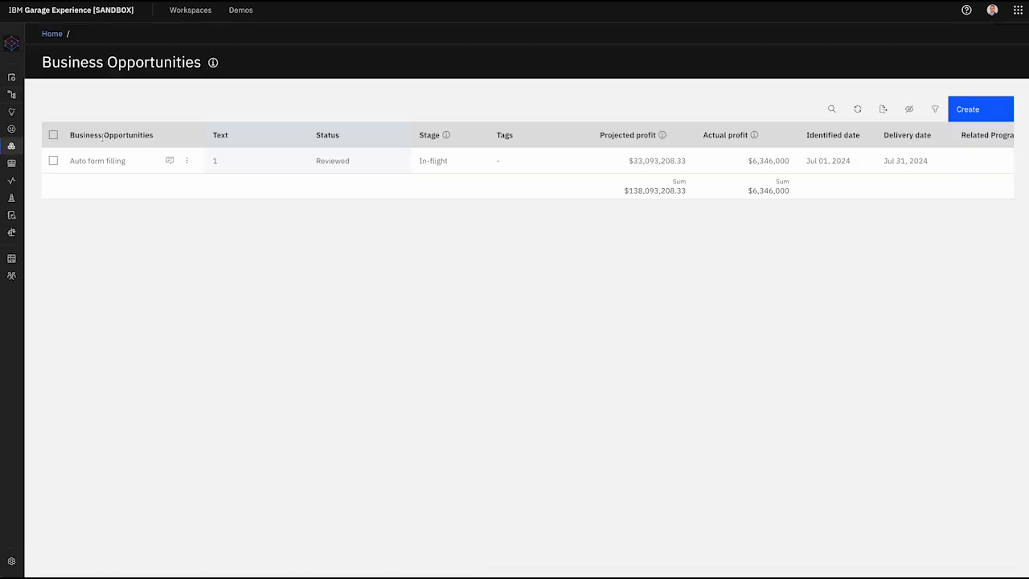
click(982, 113)
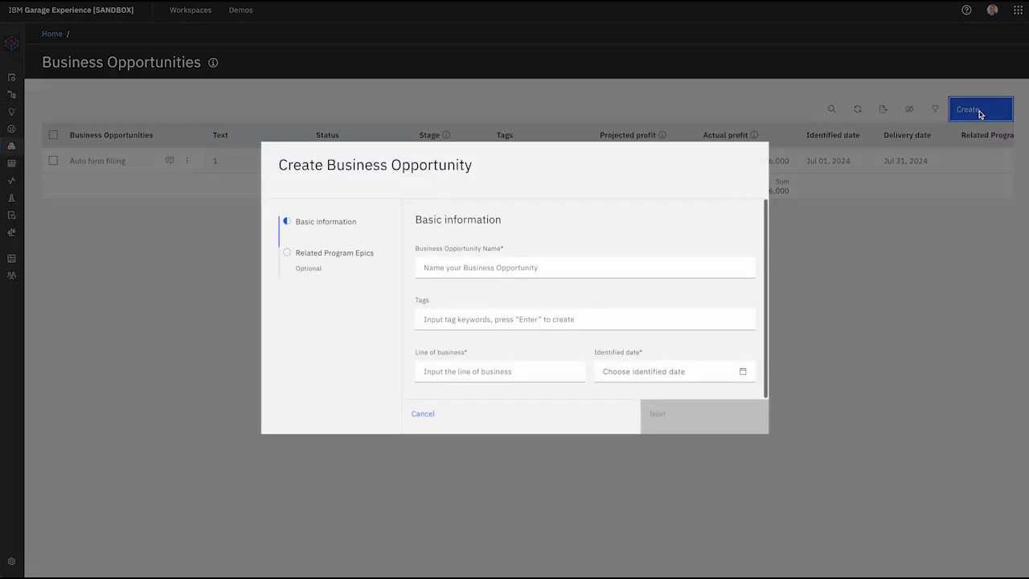
key(ctrl+v)
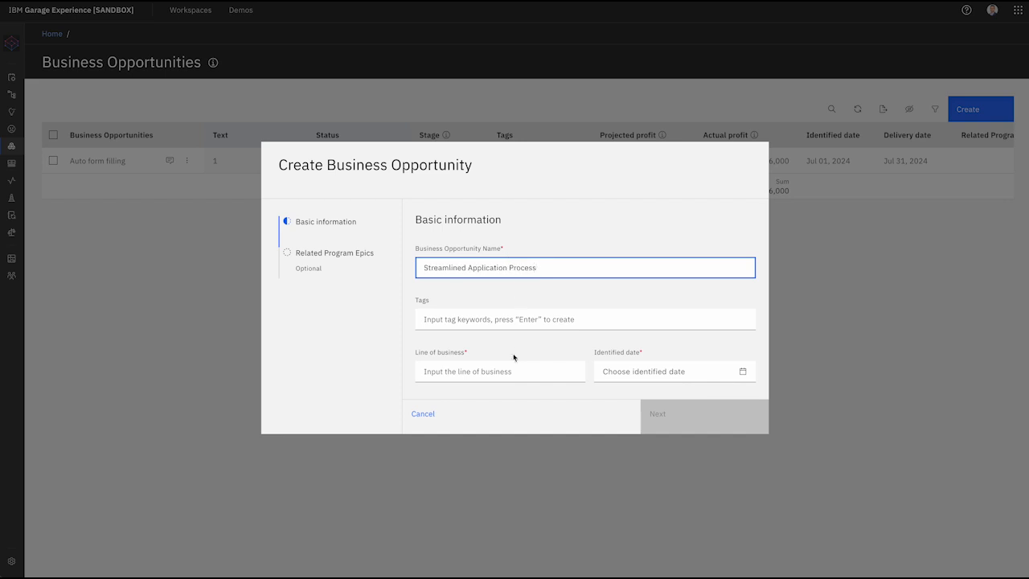
click(511, 368)
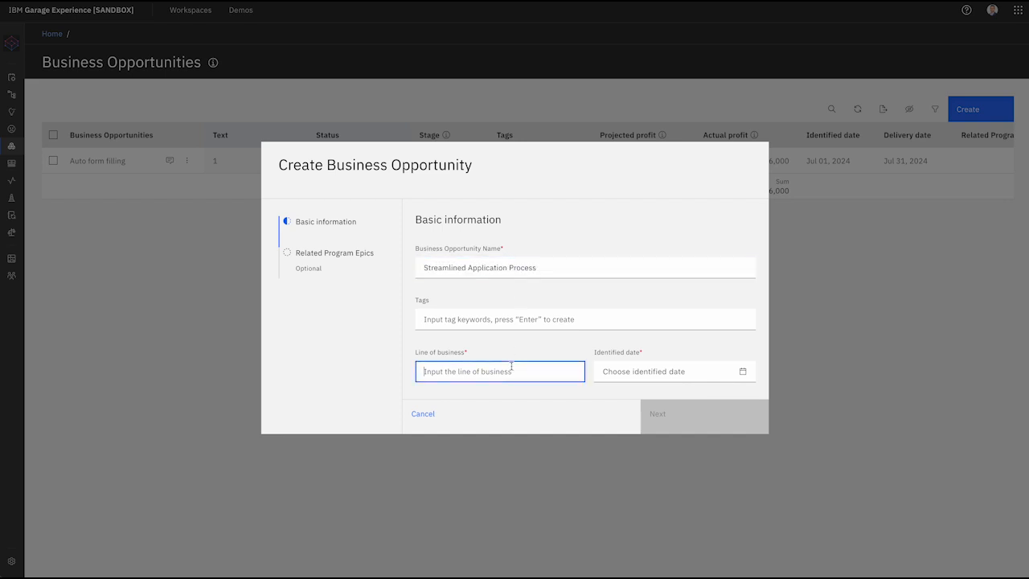
text(On)
Set the Streamlined Application Process opportunity's identified date to 07/08/2024
click(637, 372)
click(604, 394)
click(603, 394)
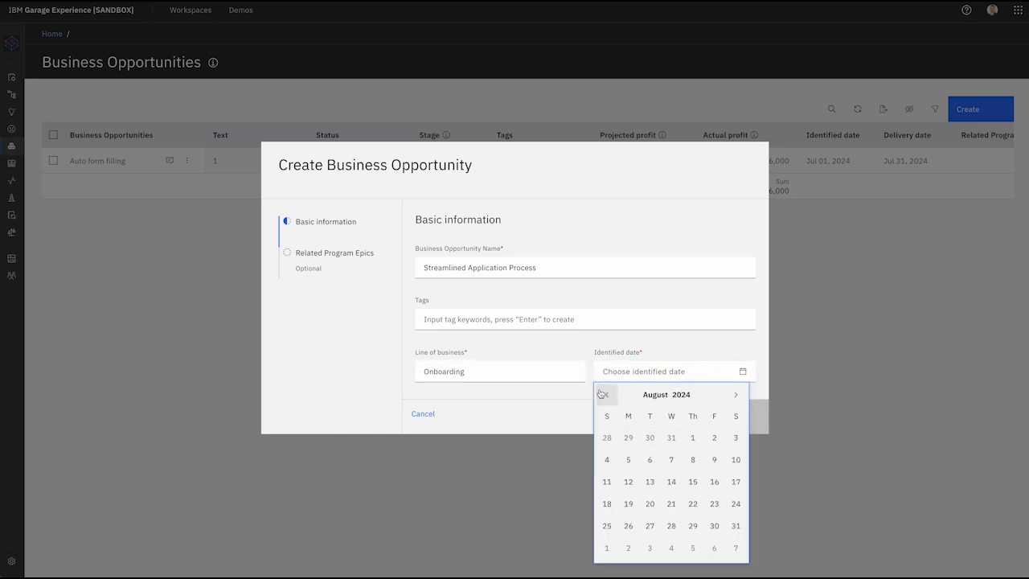
click(602, 394)
click(628, 460)
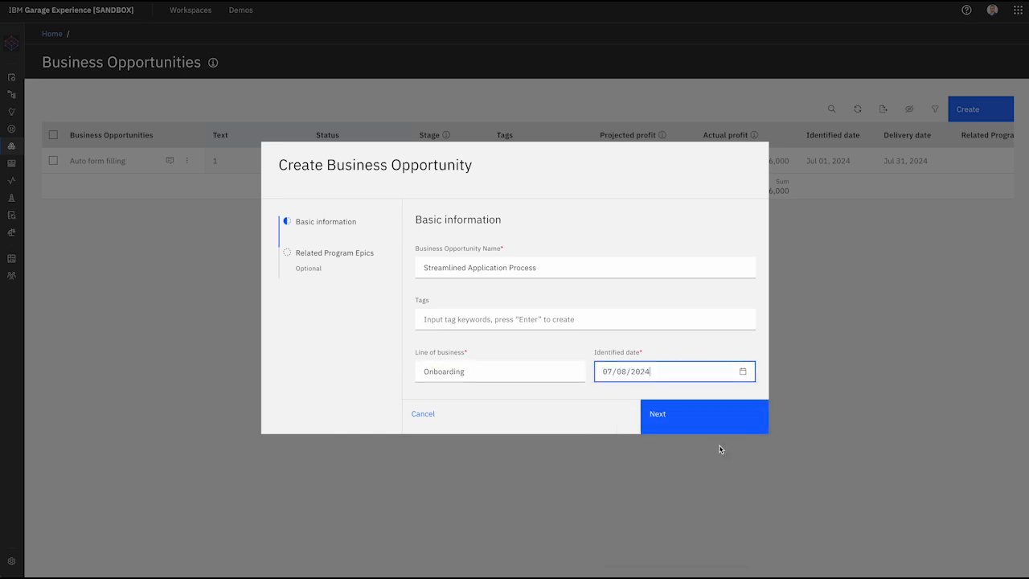
Relate the PE-01 Streamlined Application Process program epic to the new opportunity and create it
click(699, 423)
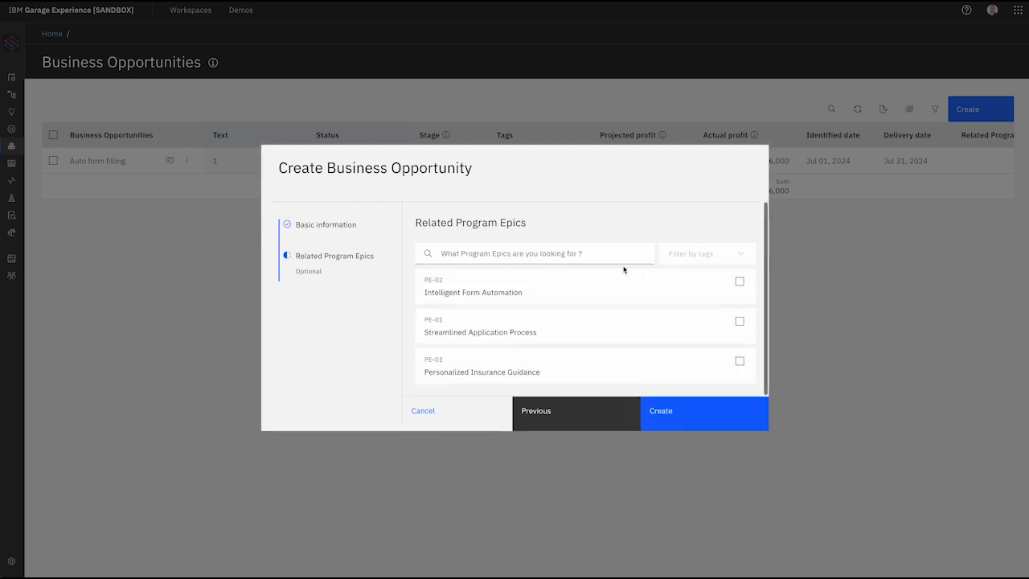
click(739, 322)
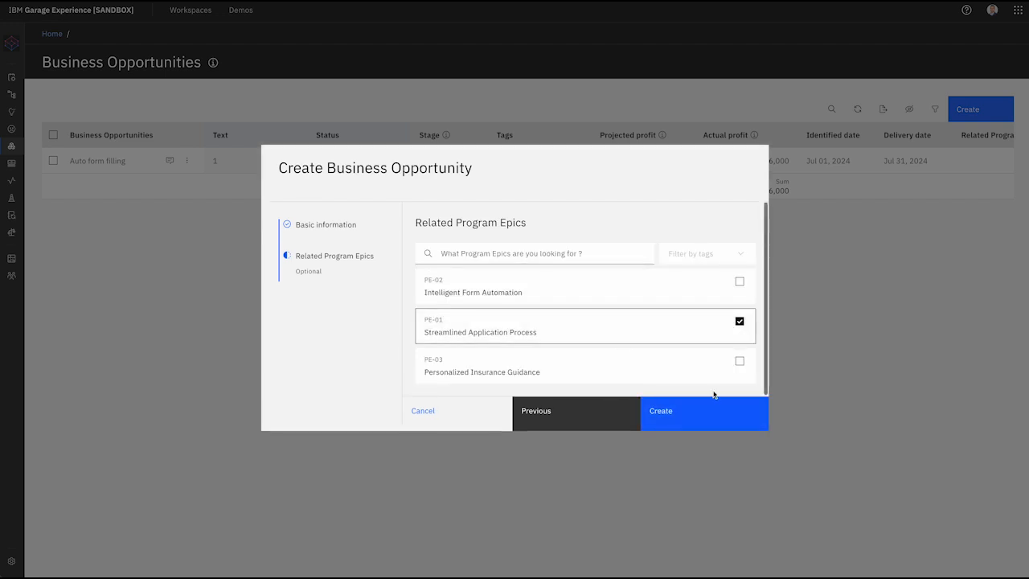
click(716, 415)
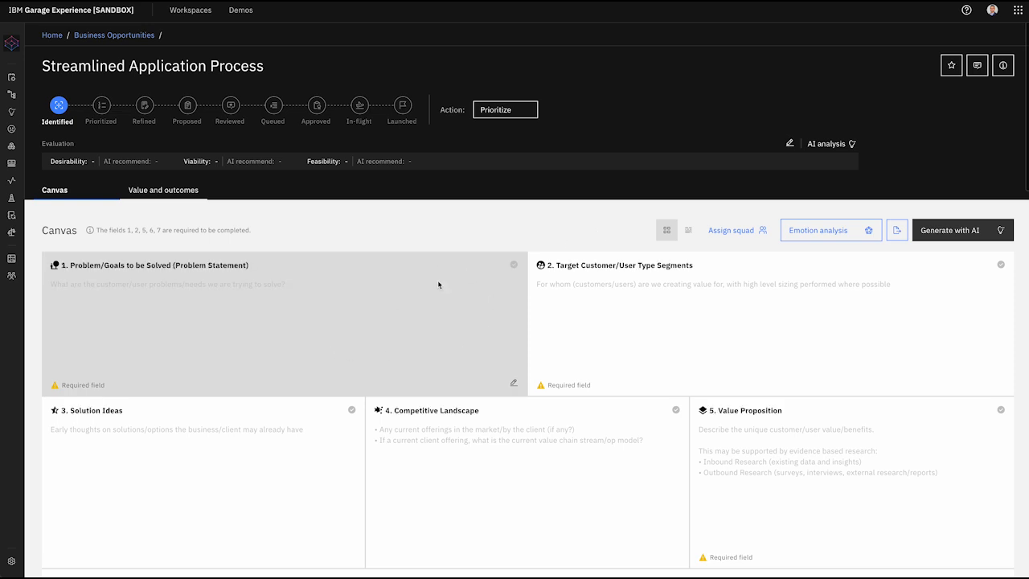
Edit the Streamlined Application Process opportunity's projected business outcomes, setting its projected delivery date to 08/05/2024
click(164, 191)
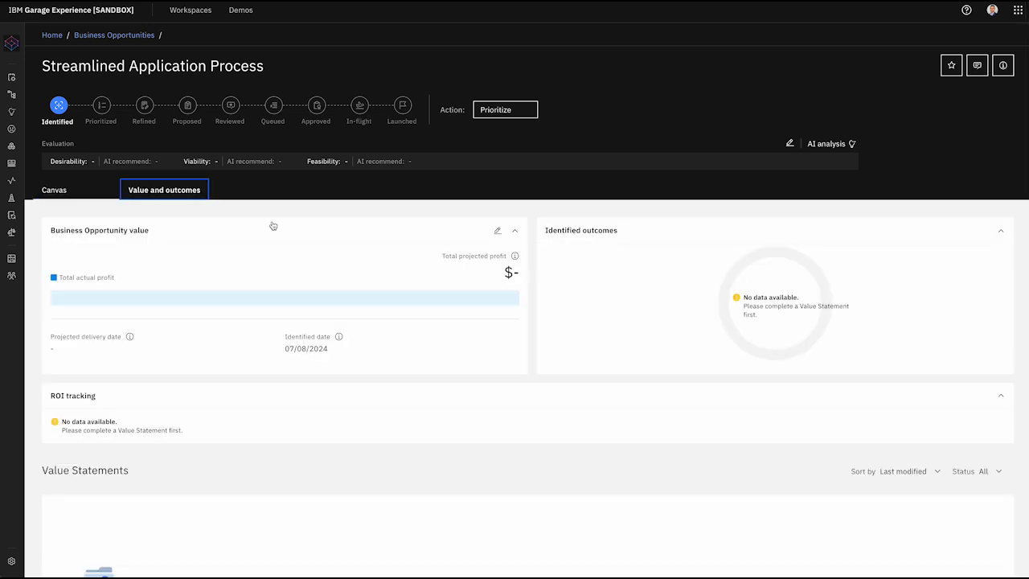
click(497, 231)
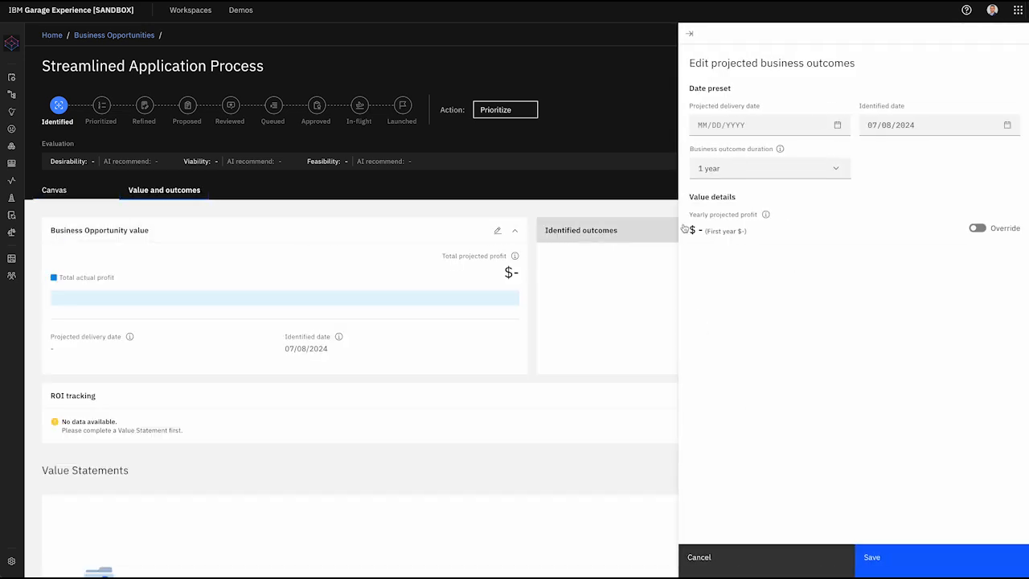
click(783, 125)
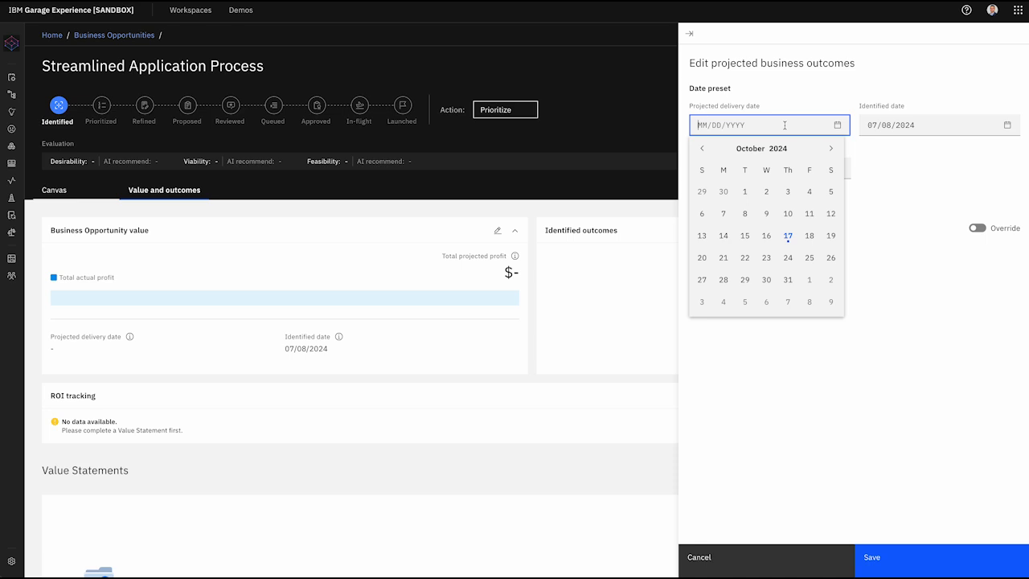
click(703, 149)
click(704, 150)
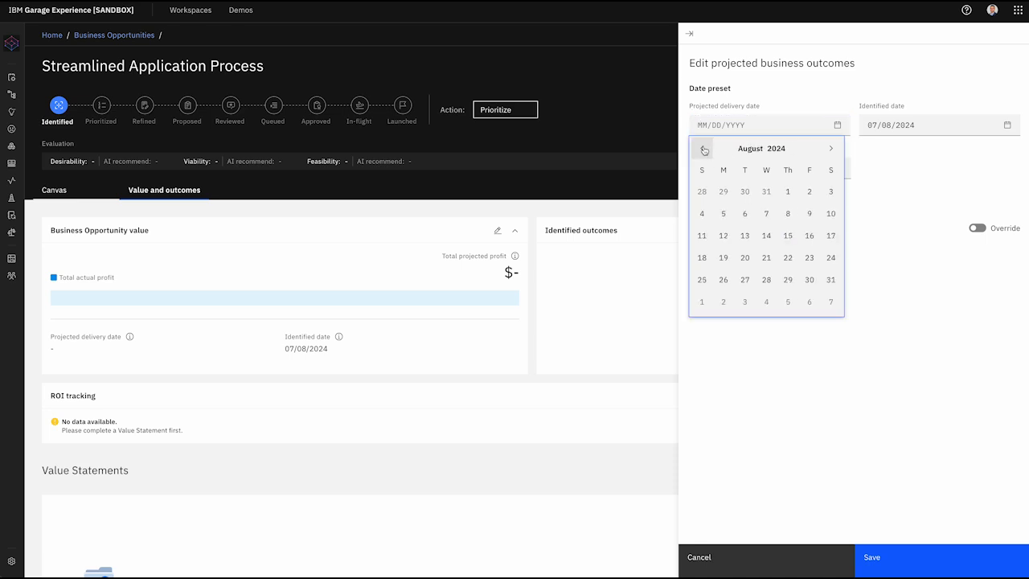
click(724, 213)
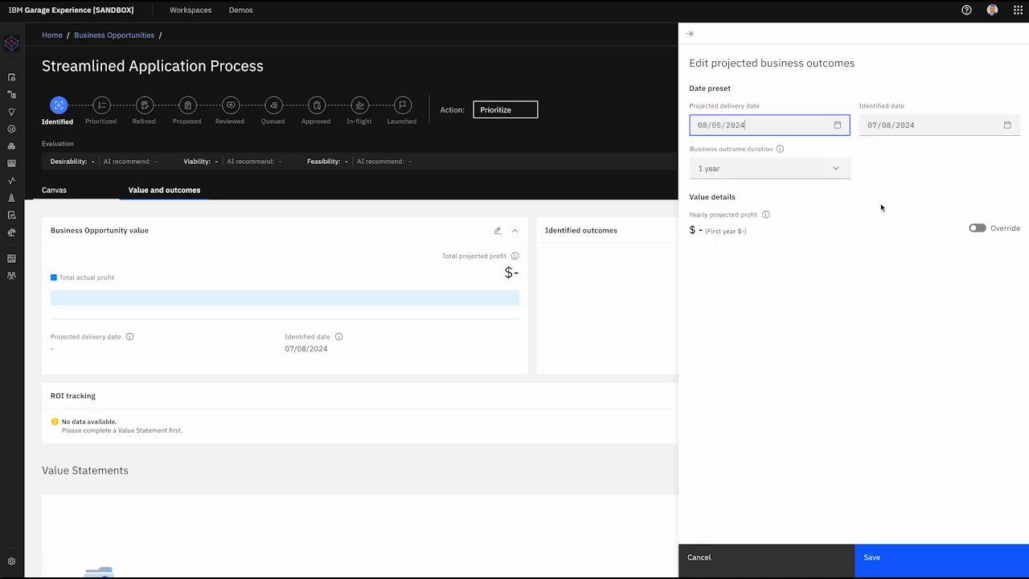
Override the yearly projected profit and add an additional outcome named Efficiency
click(978, 228)
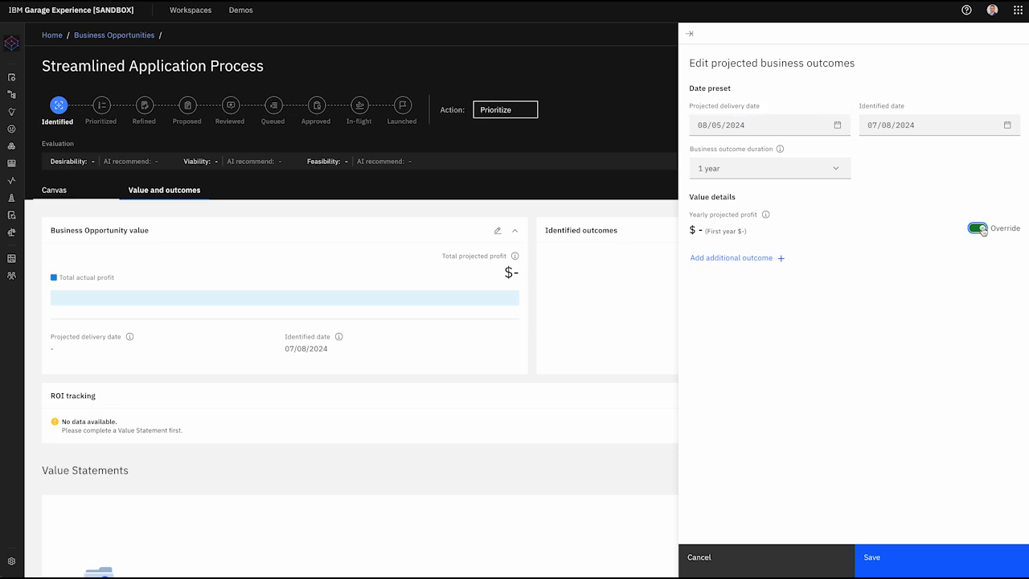
click(743, 259)
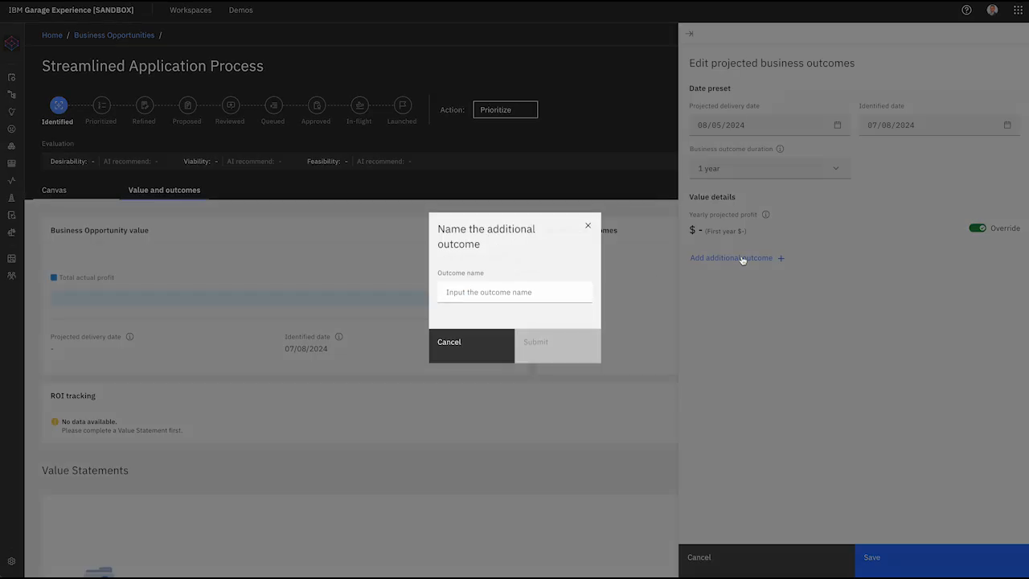
click(486, 291)
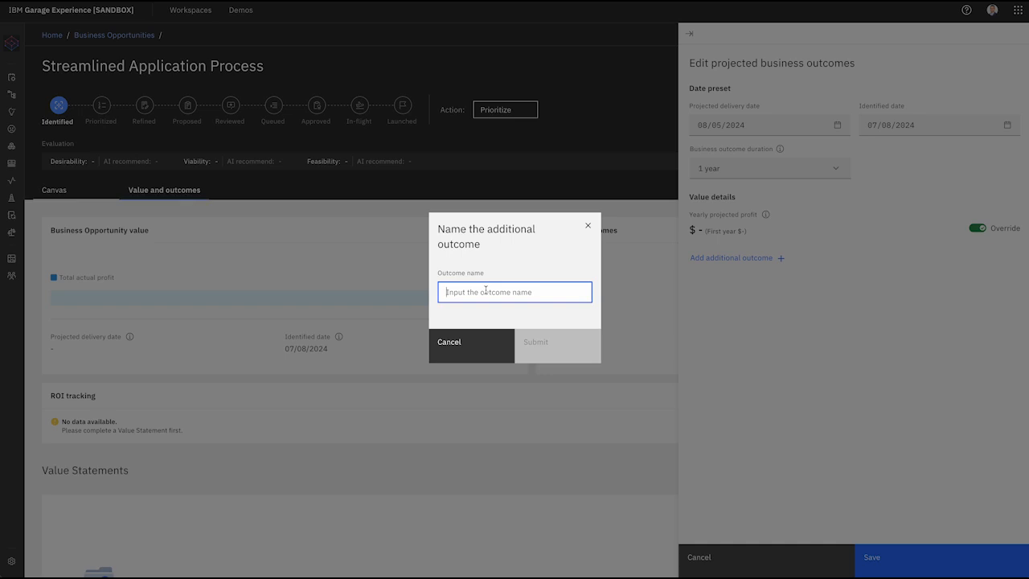
text(Efficiency)
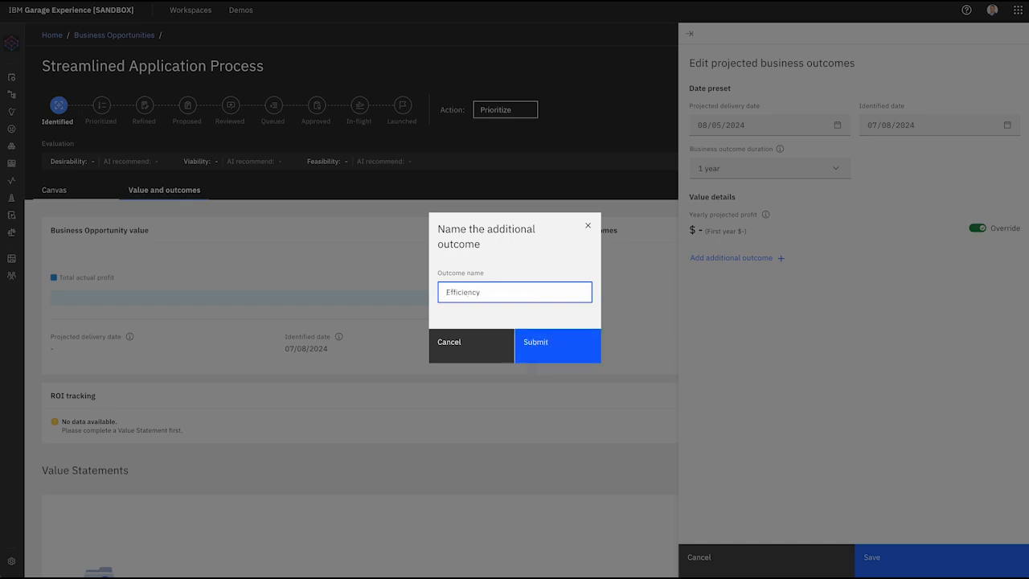
click(542, 342)
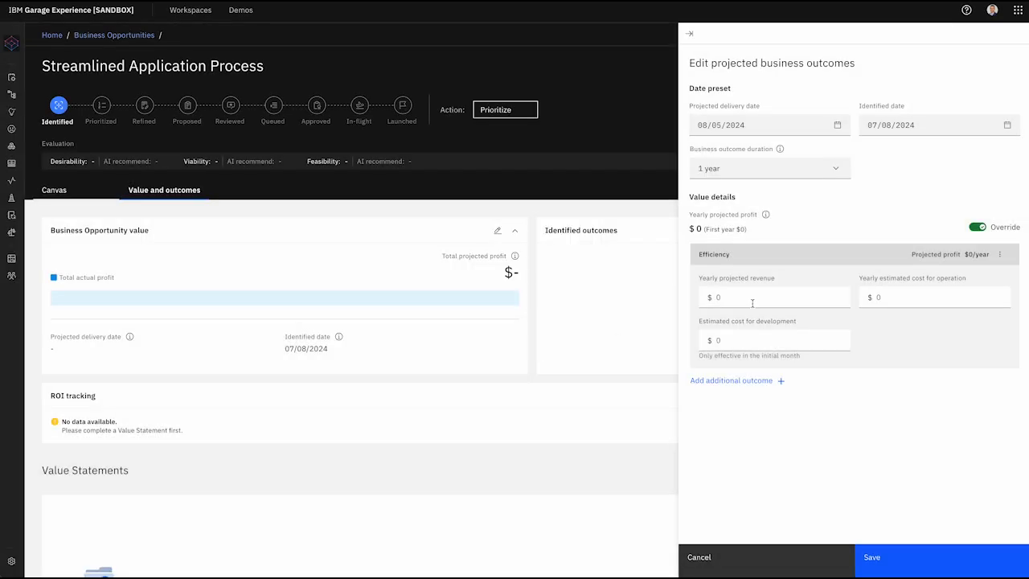
Set the Efficiency outcome's yearly projected revenue to $100,000 and save the projected business outcomes
click(752, 303)
text(1000000)
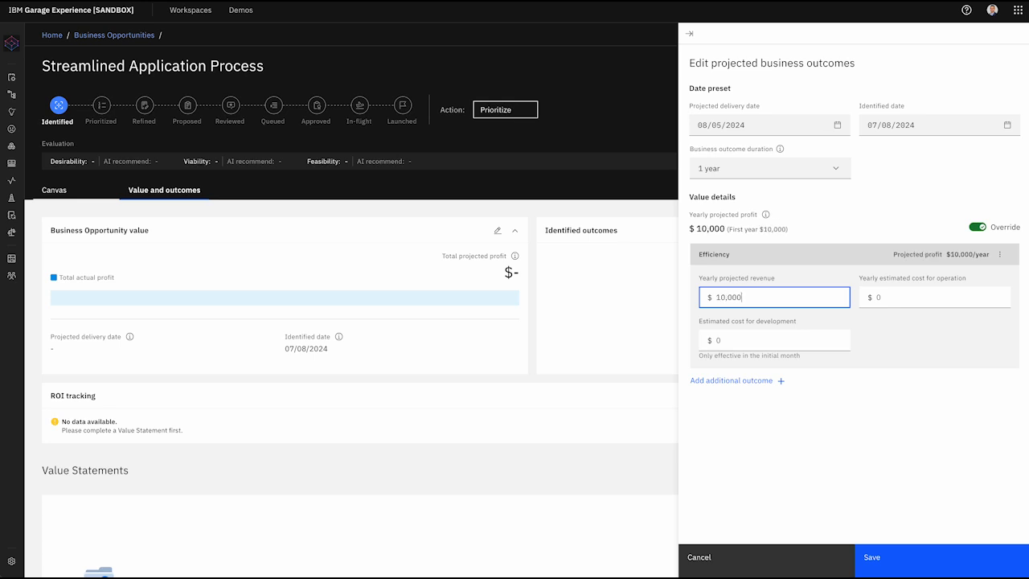
key(BackSpace)
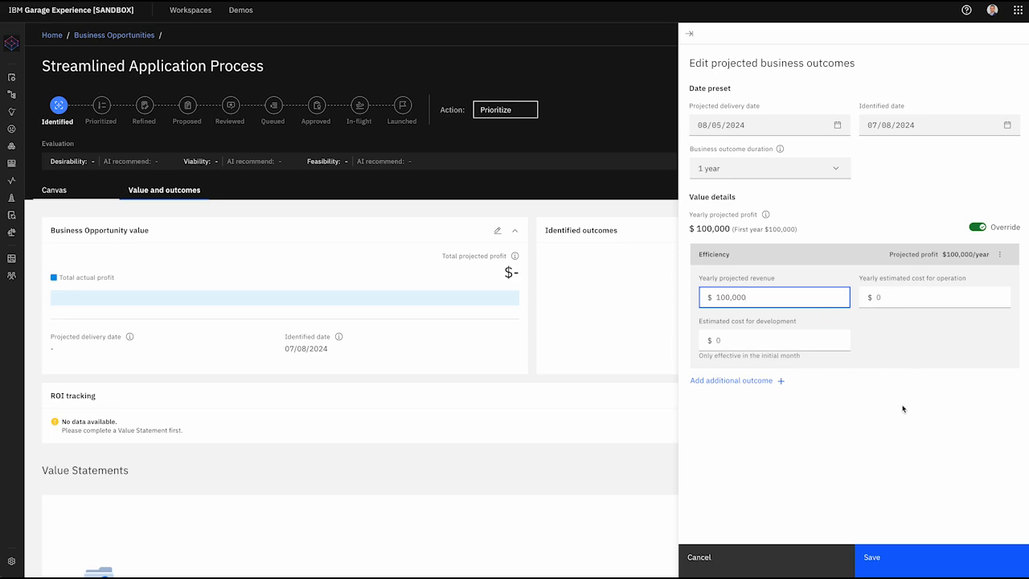
click(905, 572)
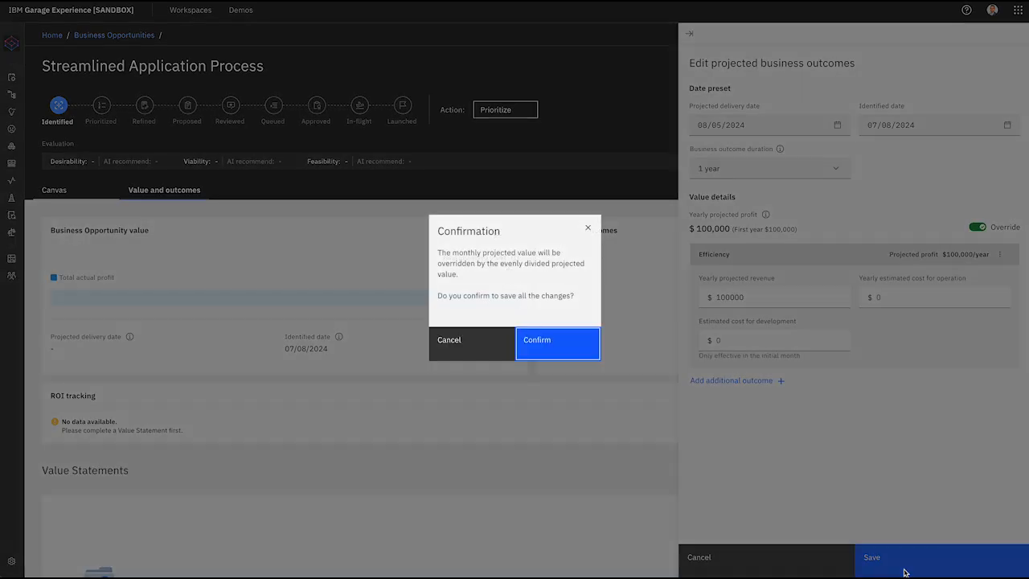
click(562, 350)
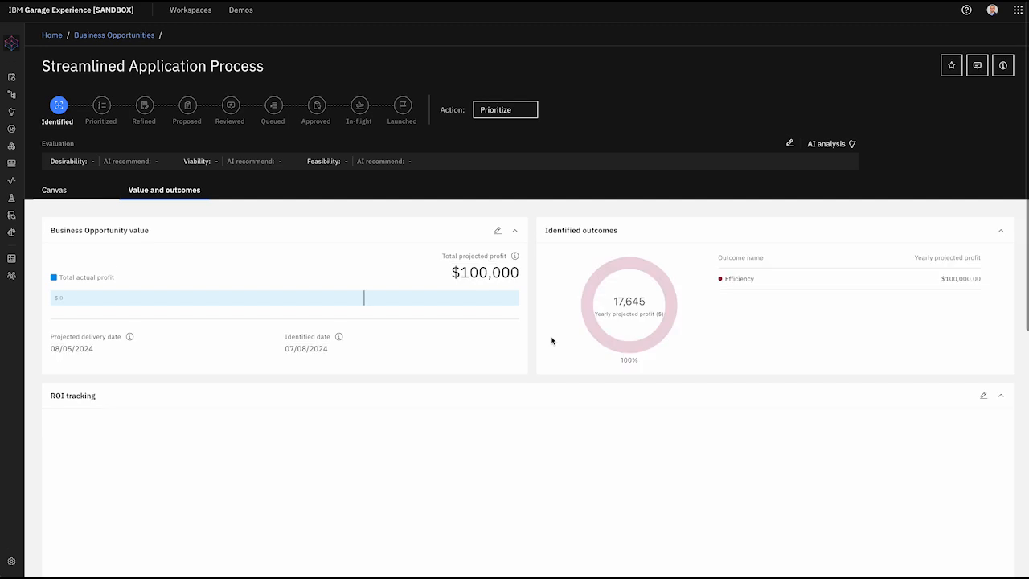
Change the Efficiency outcome's yearly projected revenue to $100,000,000, save it, and return to the business opportunities list
click(498, 230)
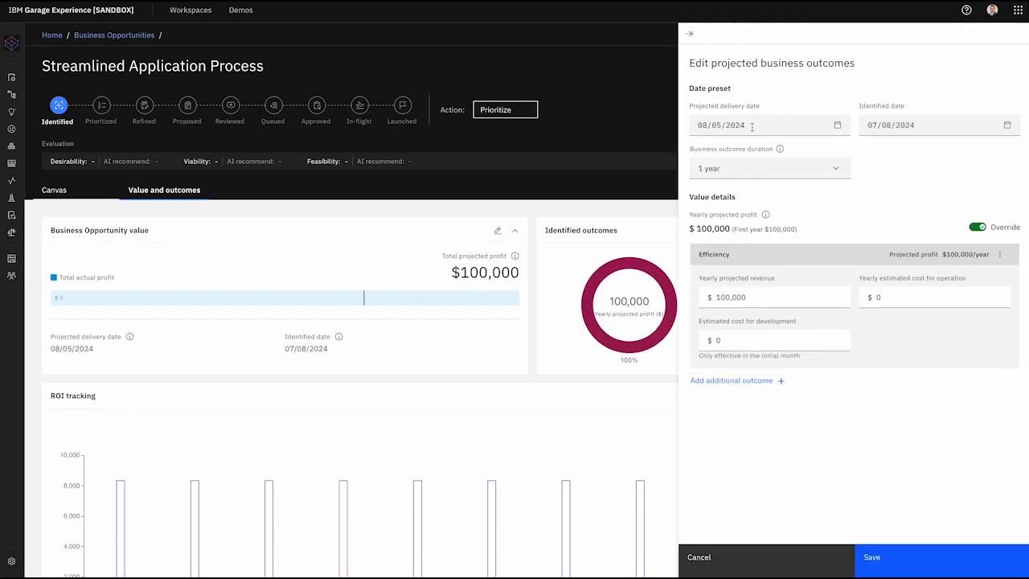
click(759, 296)
text(000)
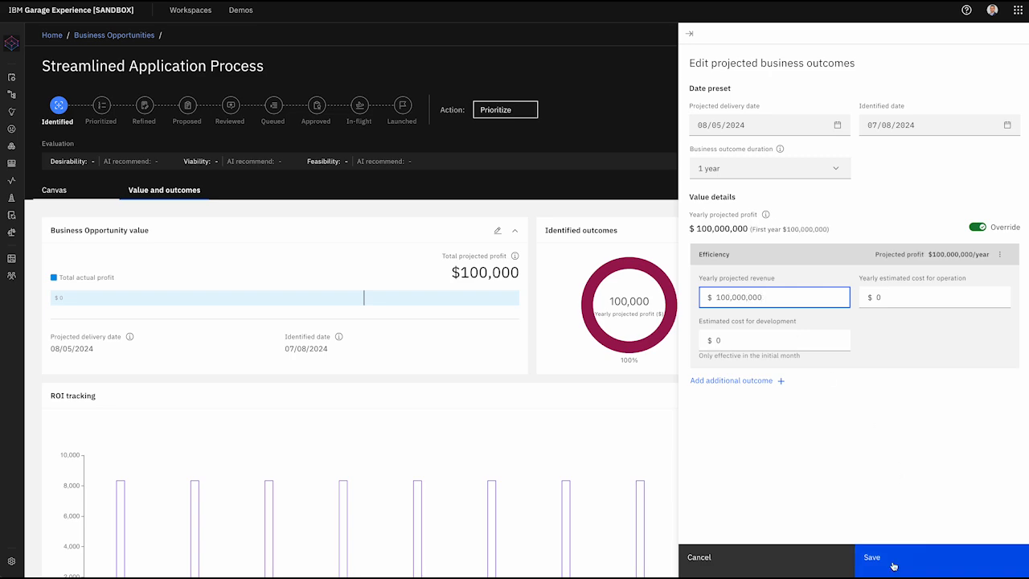
click(866, 559)
click(536, 336)
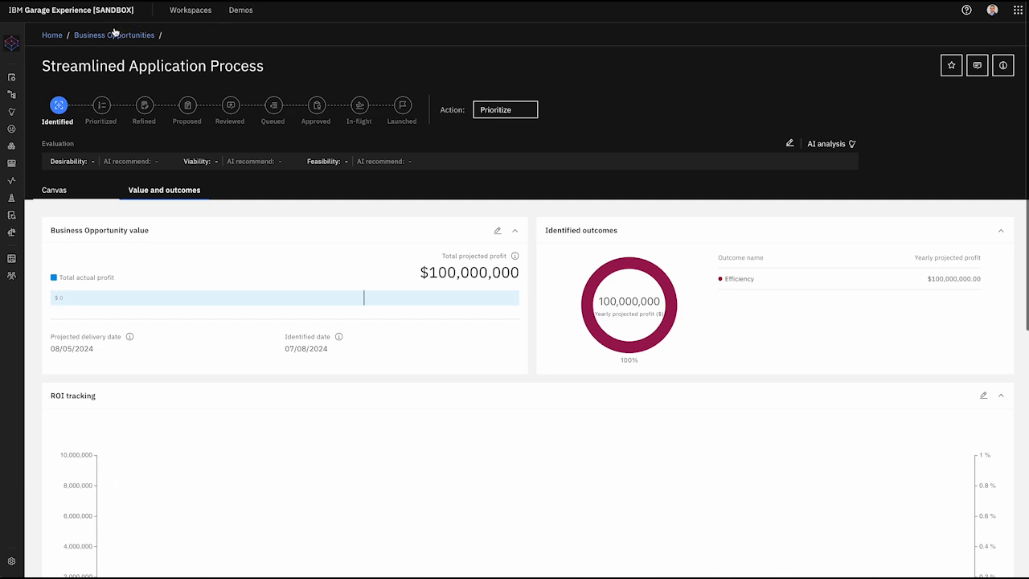
click(111, 36)
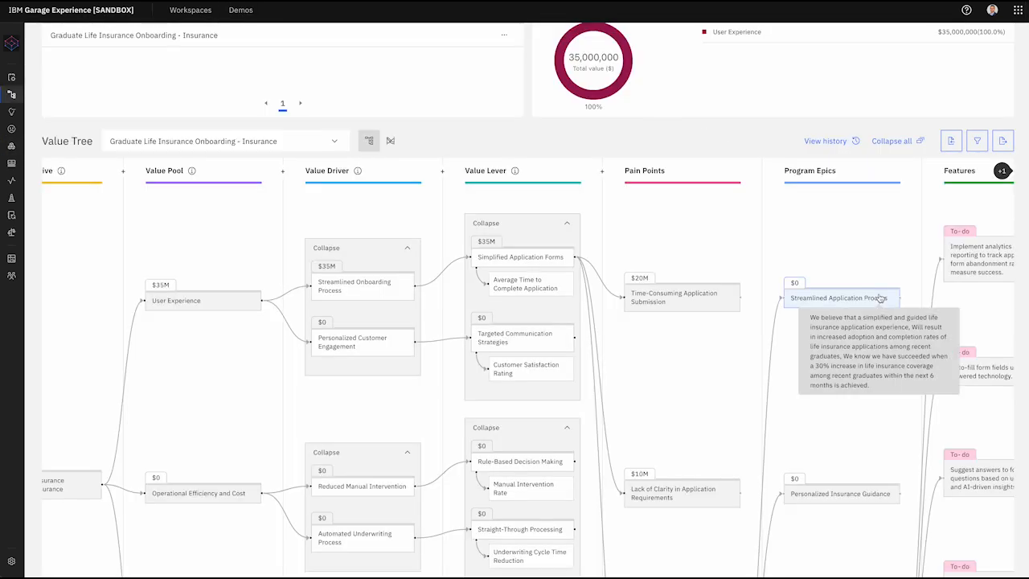
In the value tree, copy the description of the Personalized Insurance Guidance program epic and close the epic without changing it
scroll(880, 297, down, 3)
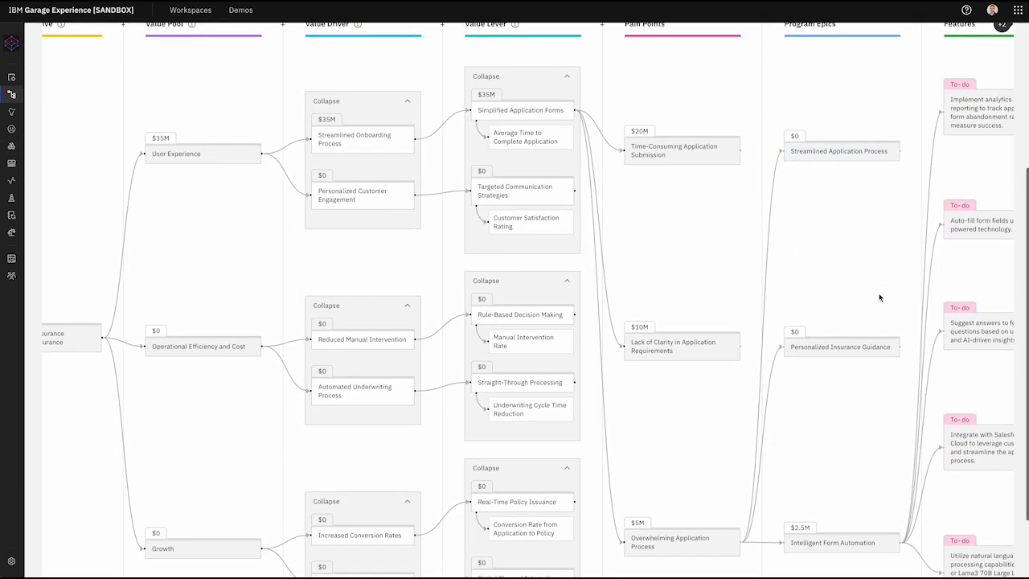
click(863, 315)
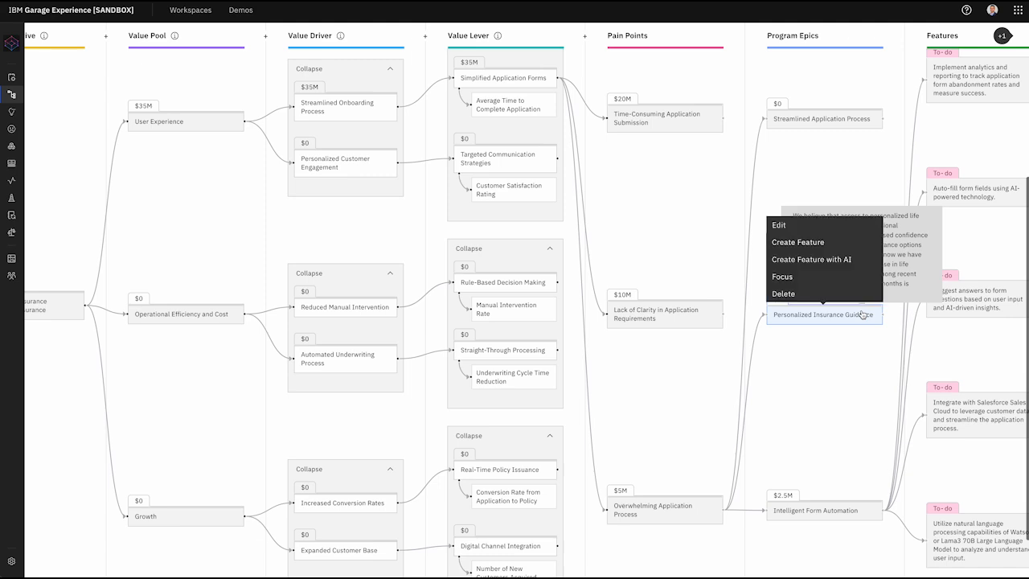
click(793, 226)
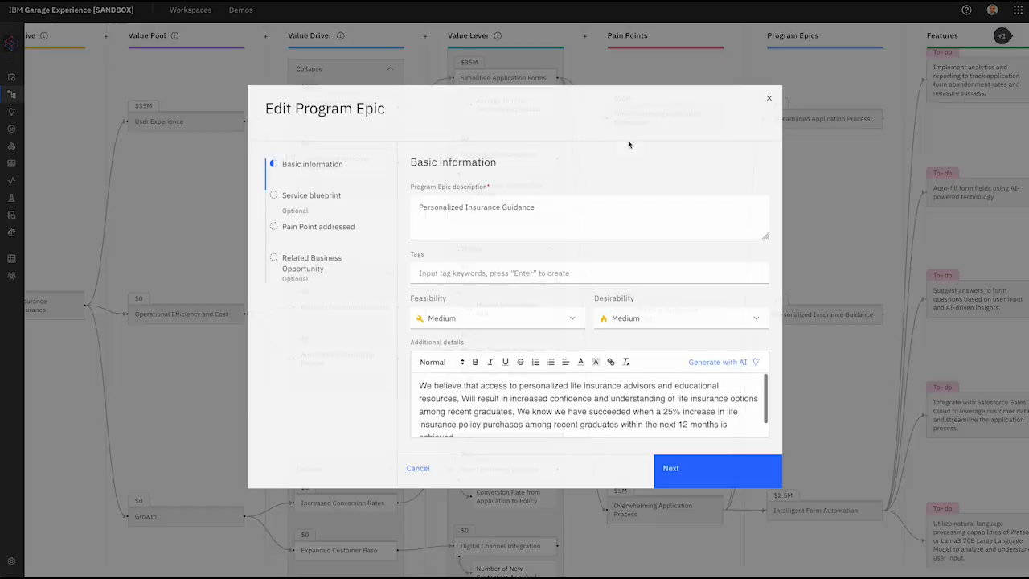
drag(553, 209, 394, 197)
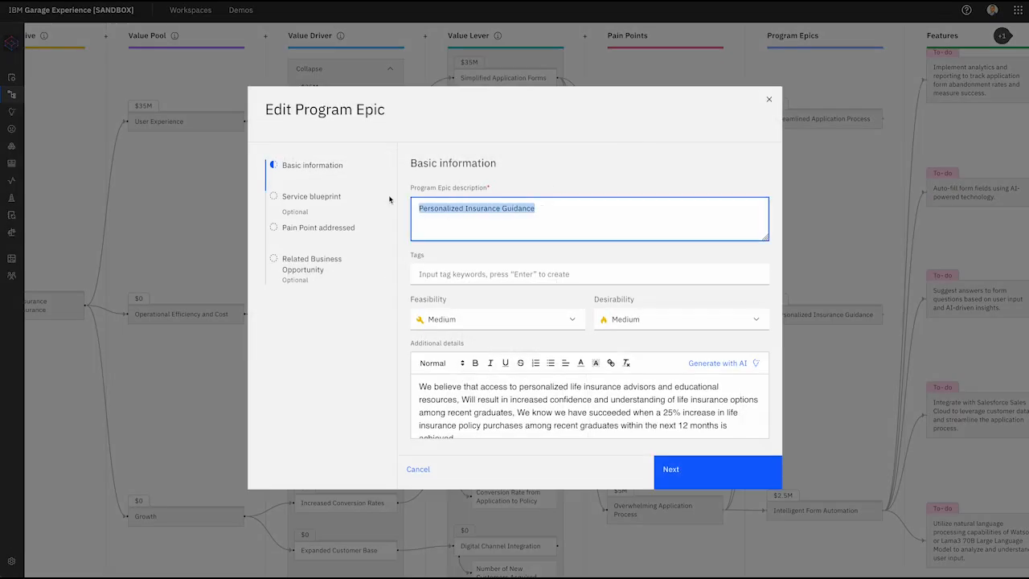
click(419, 469)
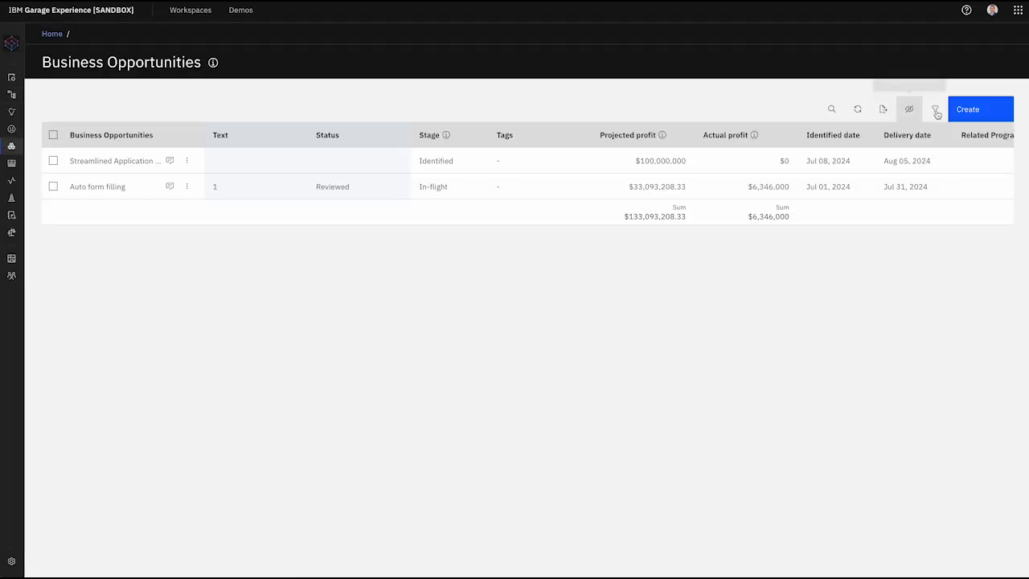
Start a new business opportunity named Personalized Insurance Guidance with Guidance as its line of business
click(973, 114)
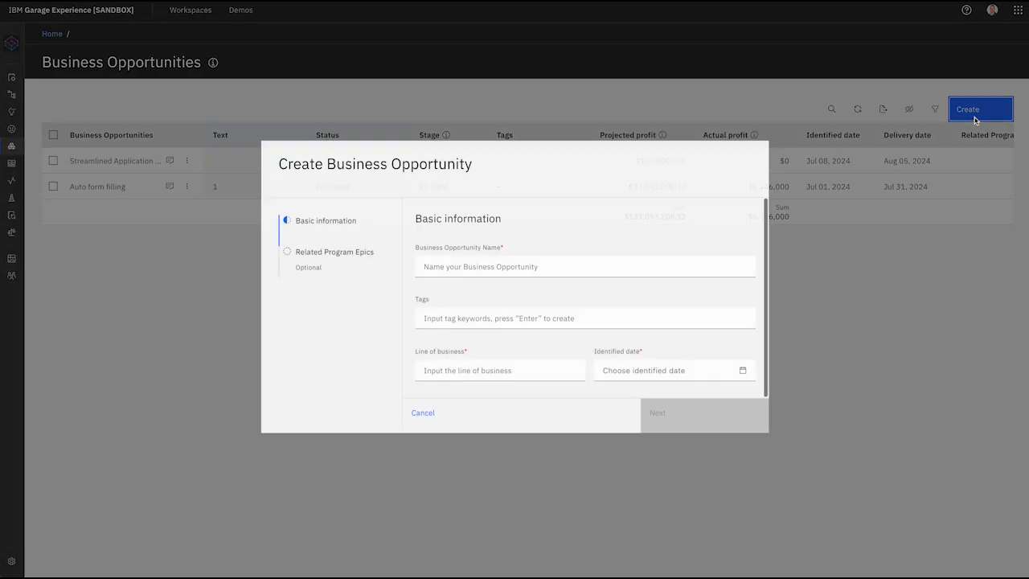
click(516, 271)
text(Personalized Insurance Guidance)
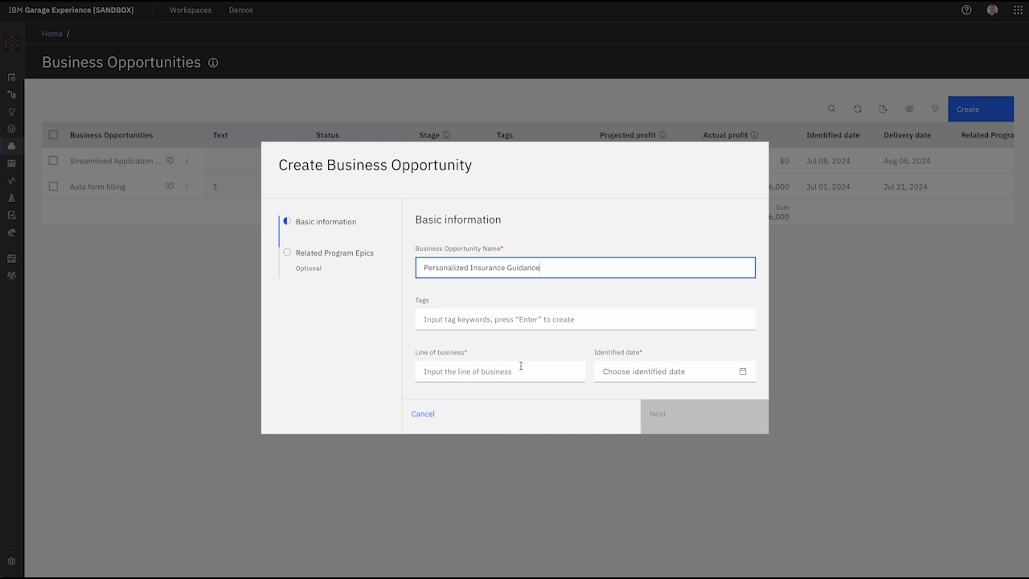
click(524, 366)
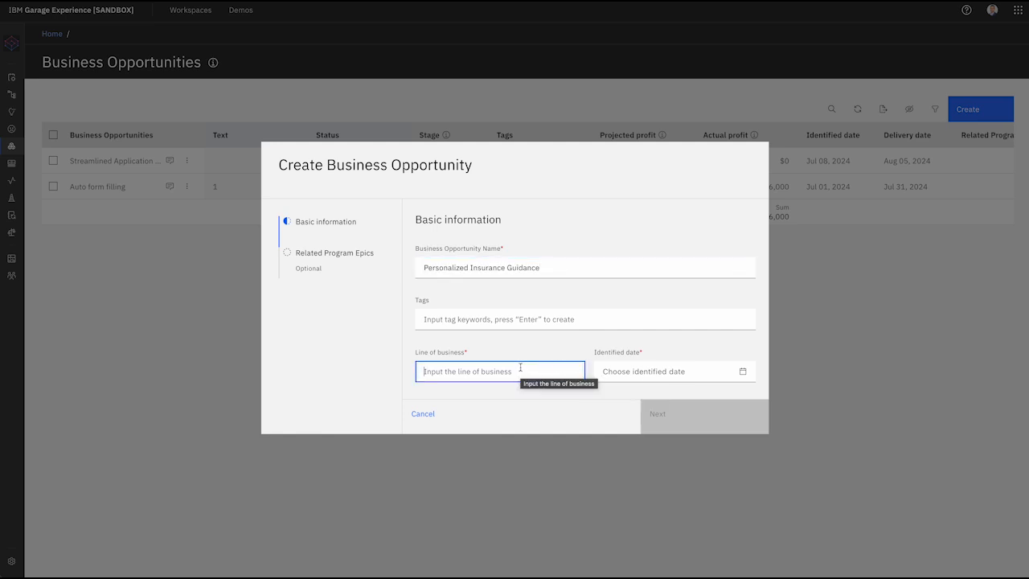
text(Guidance)
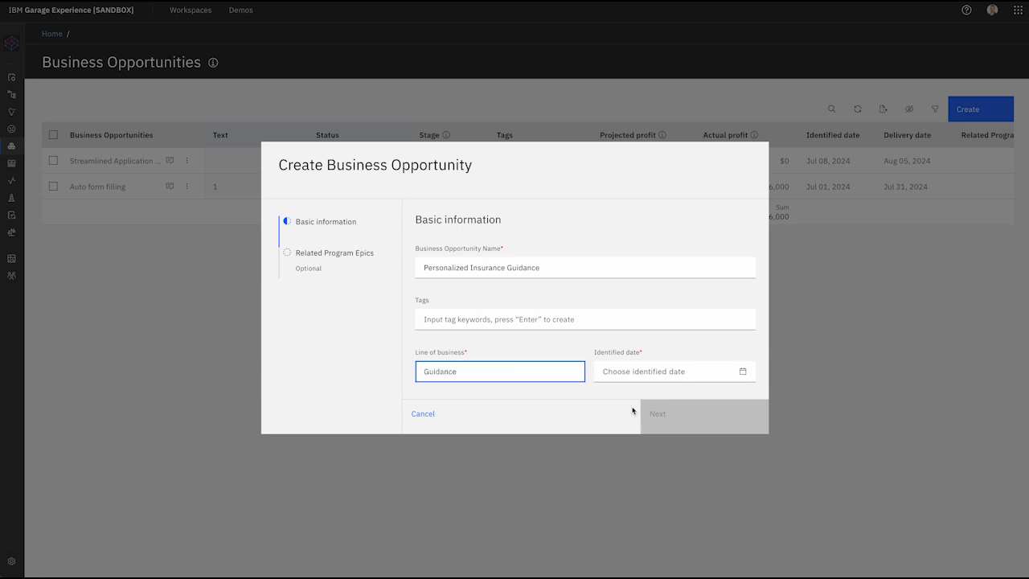
Set the Personalized Insurance Guidance opportunity's identified date to 07/07/2024
click(691, 371)
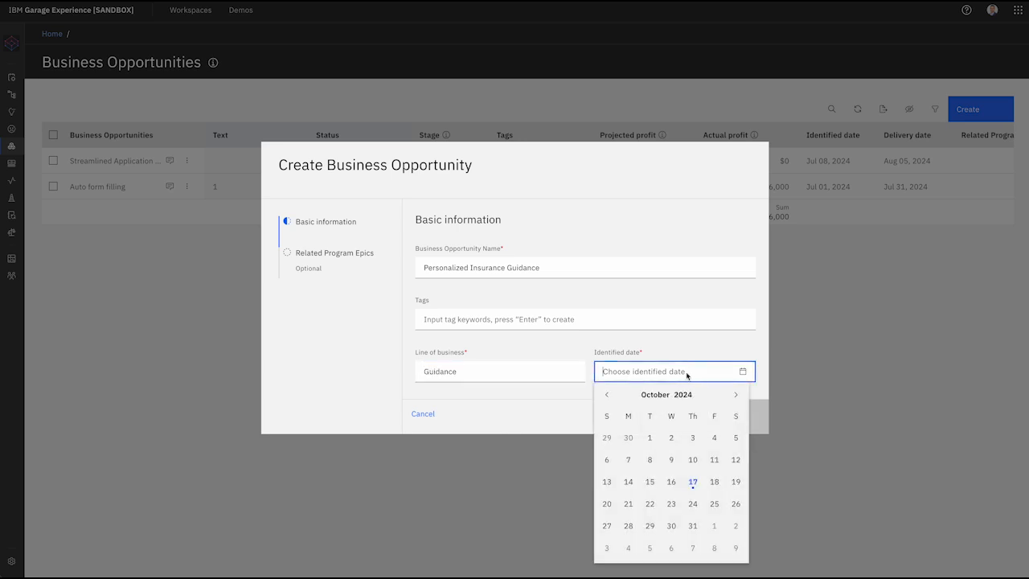
click(604, 395)
click(603, 395)
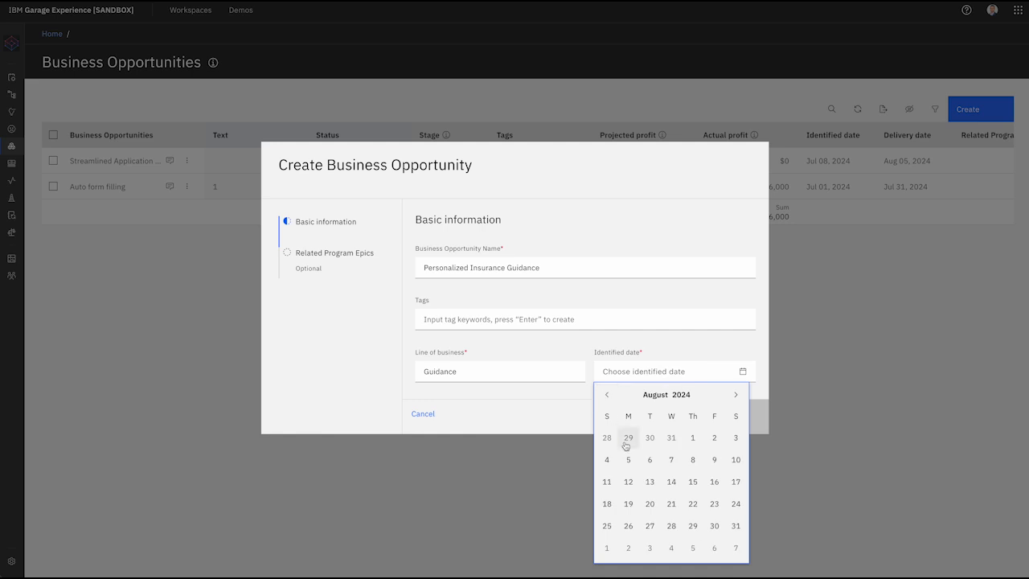
click(597, 397)
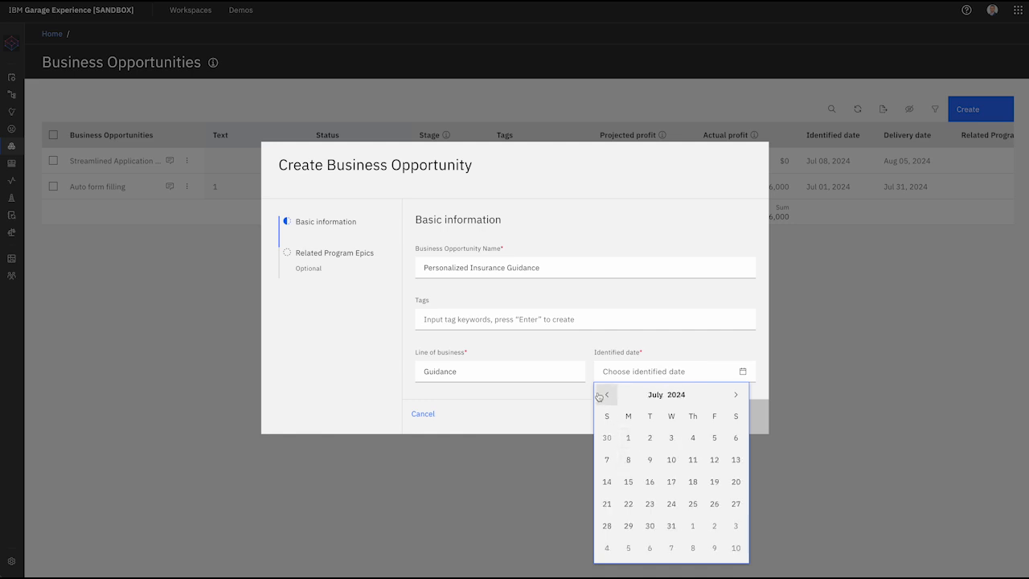
click(608, 460)
Relate the PE-03 Personalized Insurance Guidance program epic to the new opportunity and create it
click(680, 426)
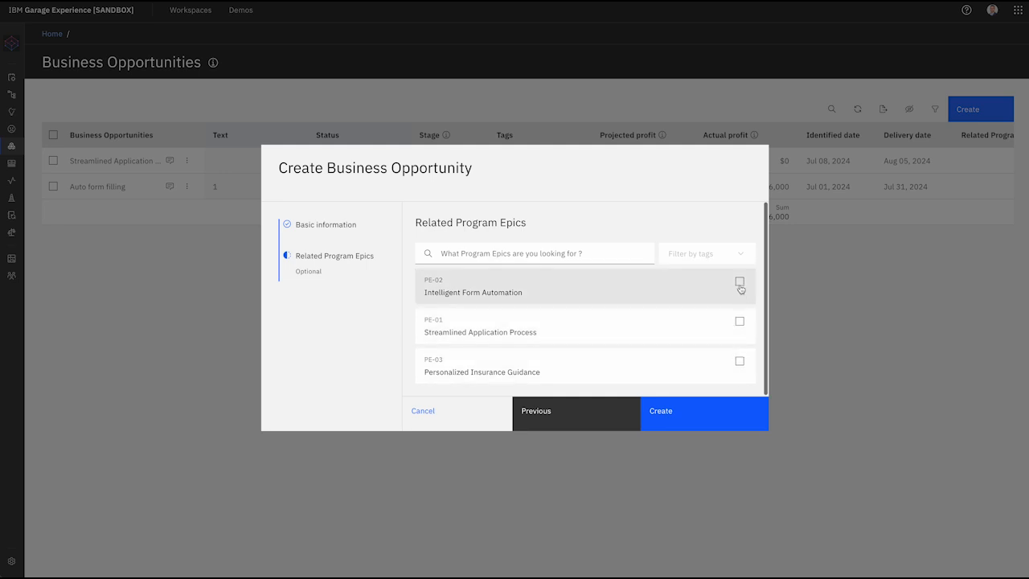
click(740, 366)
click(714, 412)
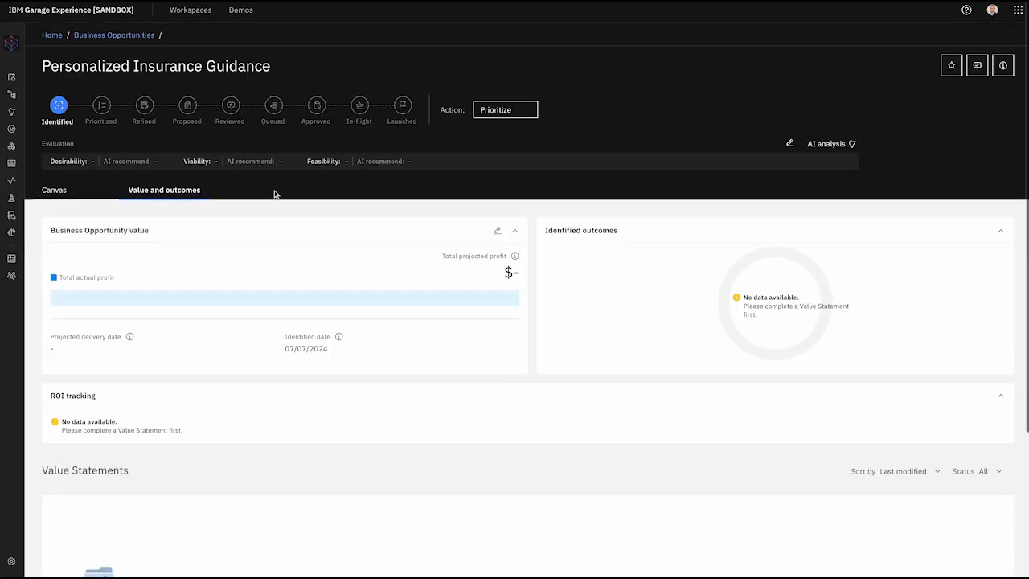
Override the opportunity's projected profit with an additional outcome named improvement and a yearly projected revenue of $5,000,000
click(186, 190)
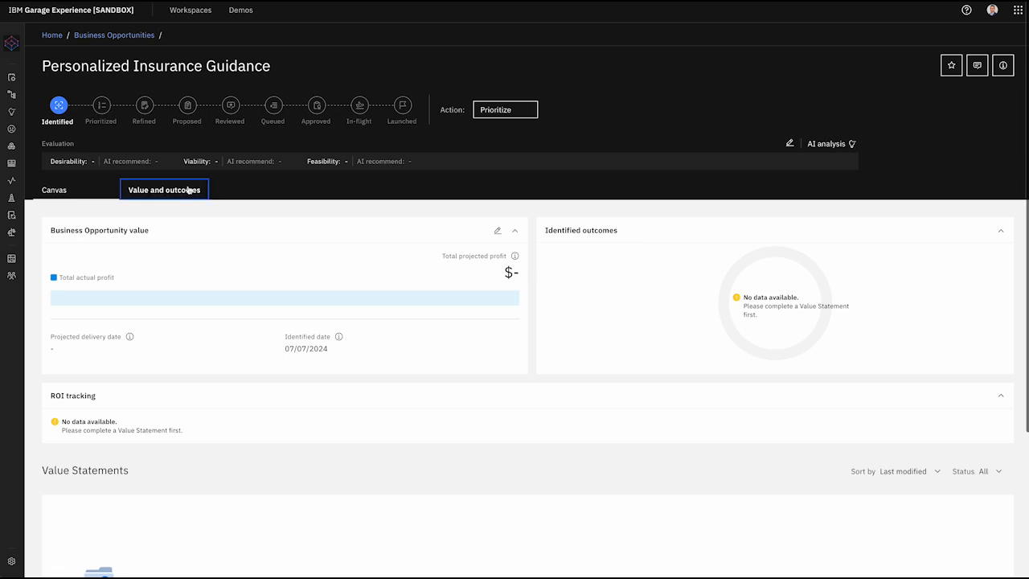
click(497, 230)
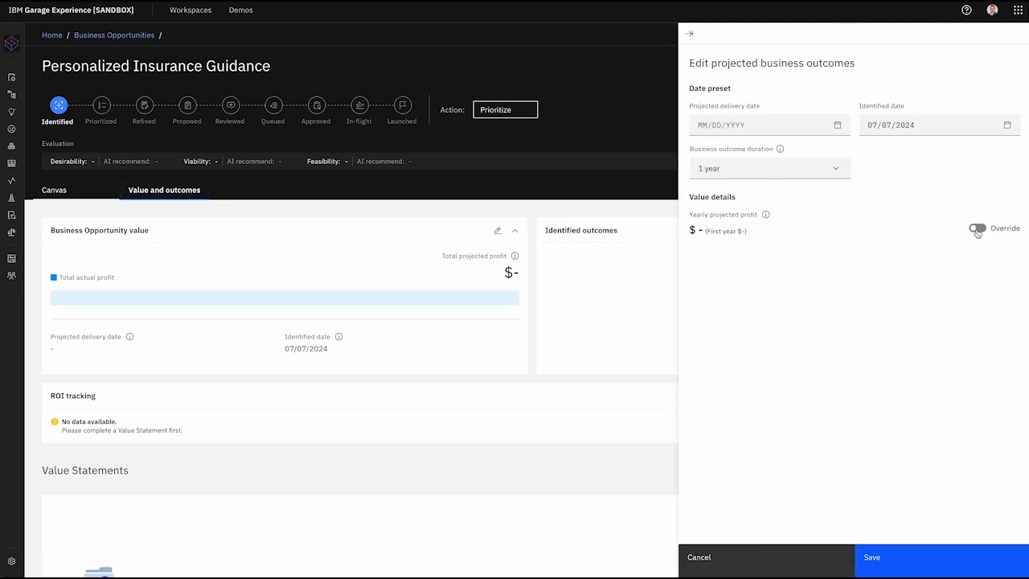
click(978, 230)
click(759, 258)
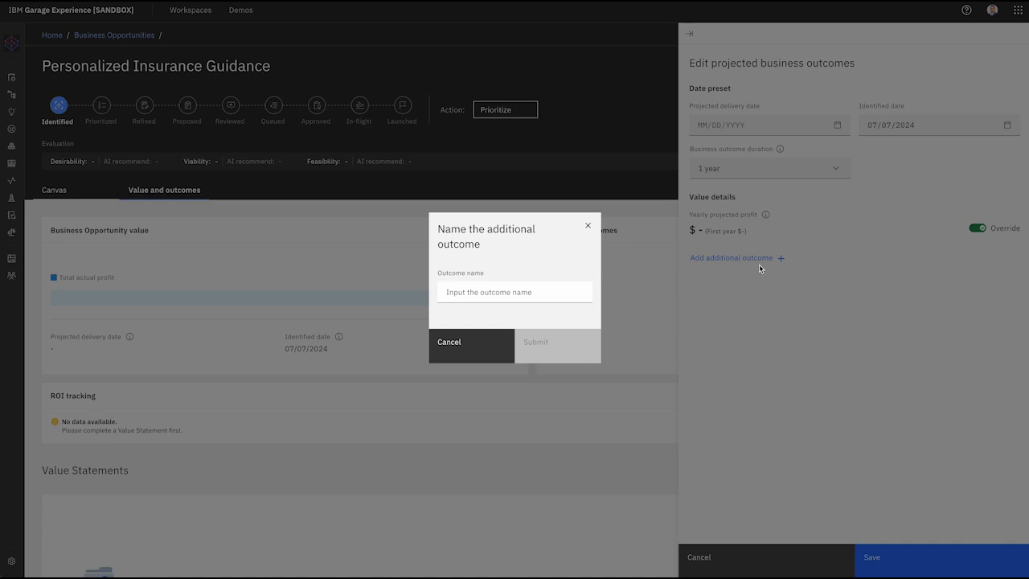
click(548, 292)
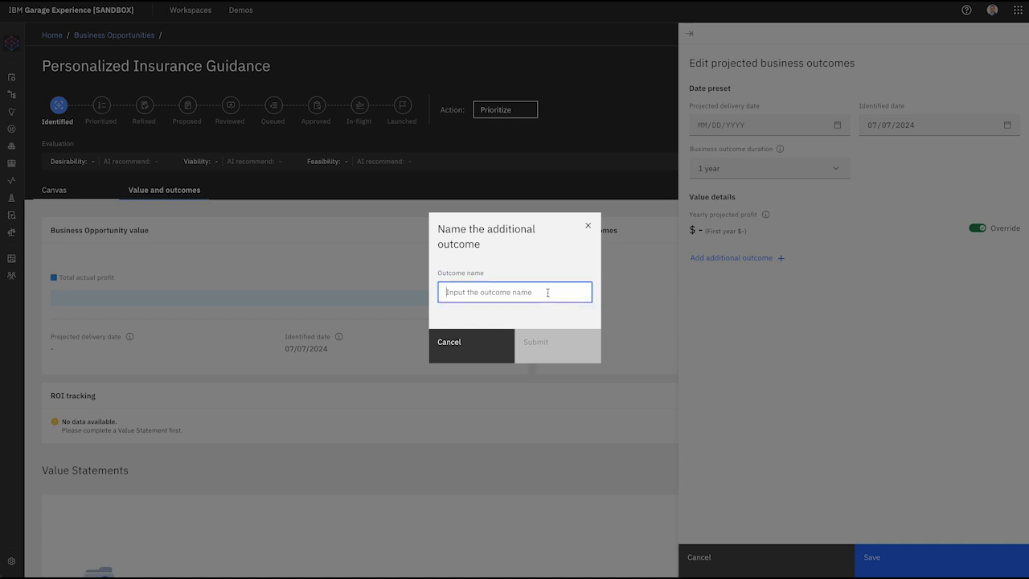
text(improvement)
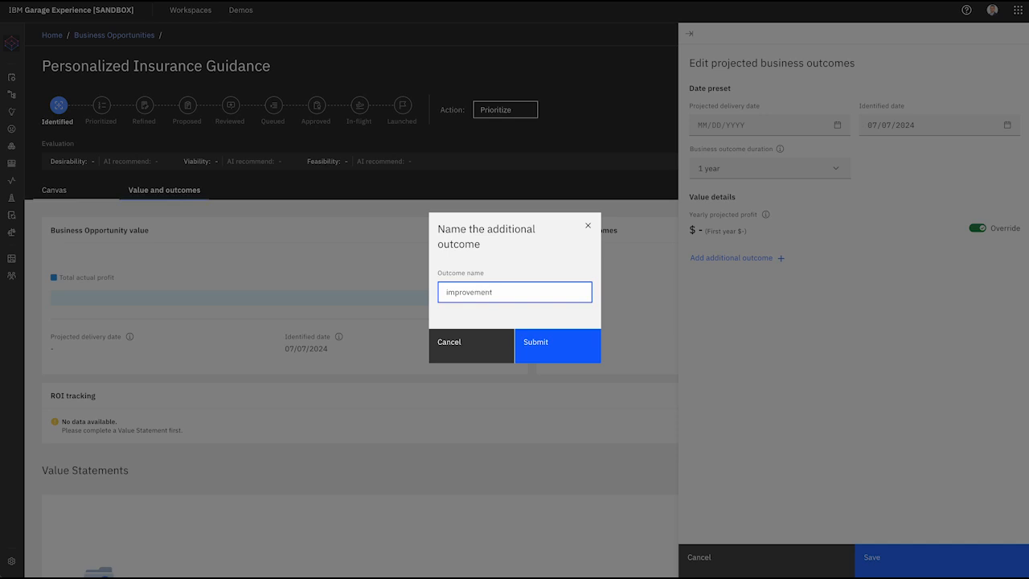
click(568, 348)
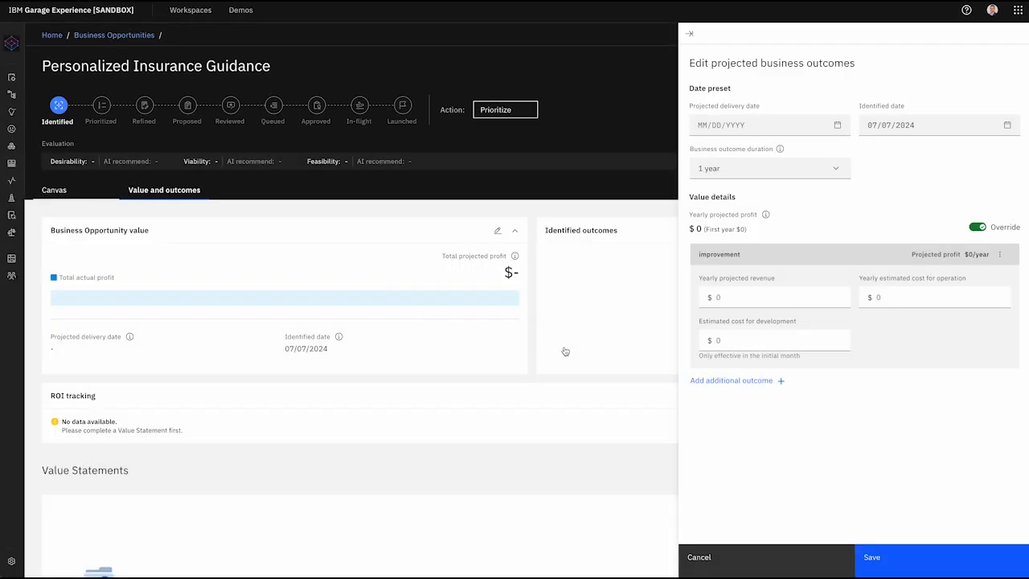
click(777, 298)
text(5000000)
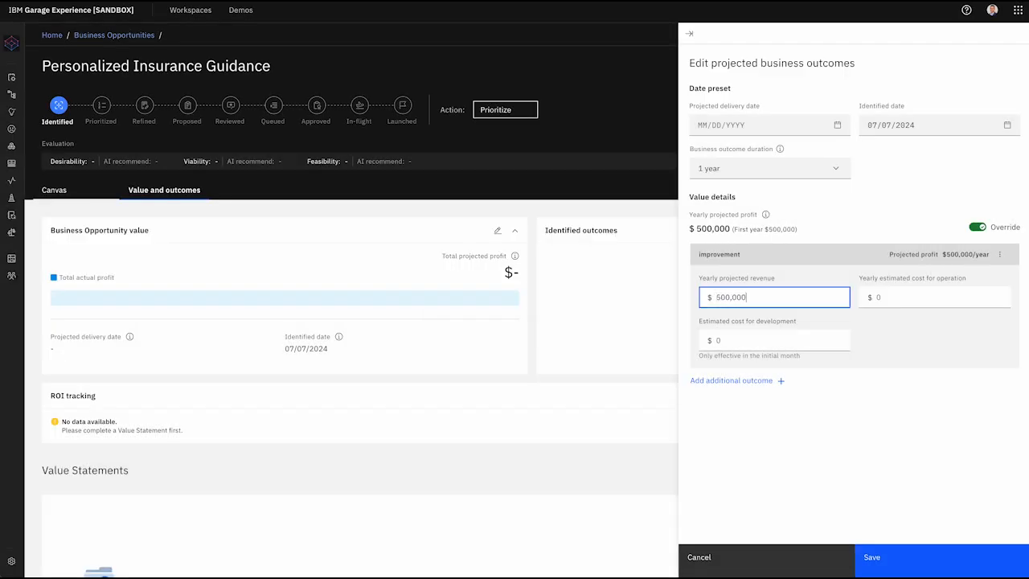
Set the projected delivery date to 08/06/2024 and save the projected business outcomes
click(772, 125)
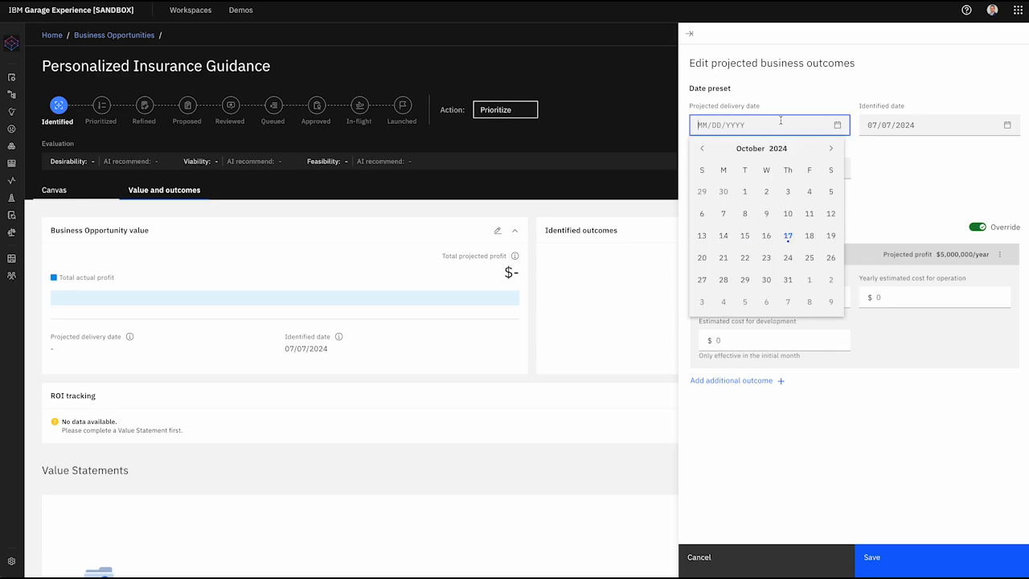
click(700, 150)
click(700, 150)
click(745, 213)
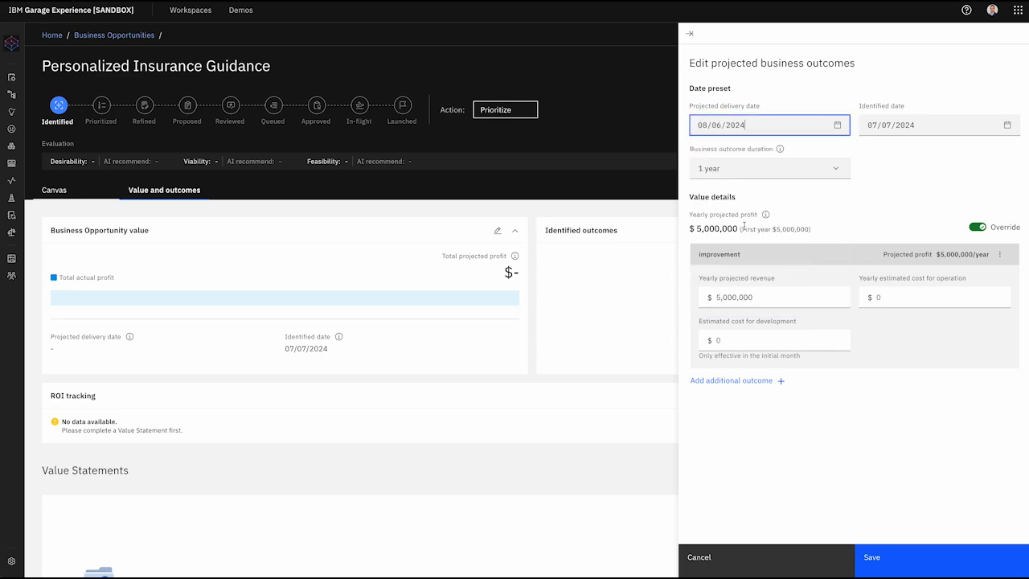
click(931, 555)
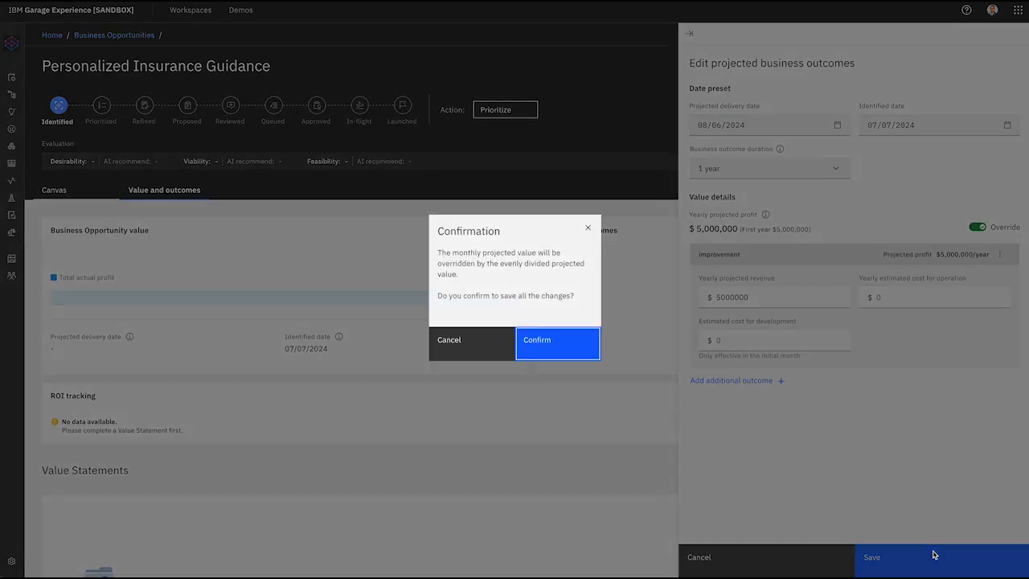
click(548, 350)
Inspect the active business opportunities on the workspace's performance dashboard and open Personalized Insurance Guidance from its bubble
mouse_move(80, 233)
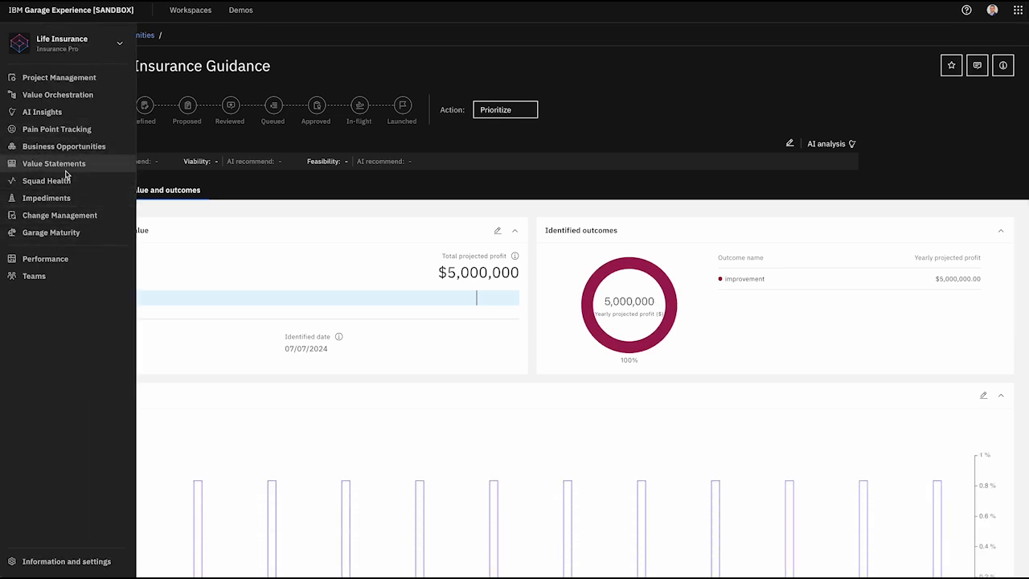
click(78, 260)
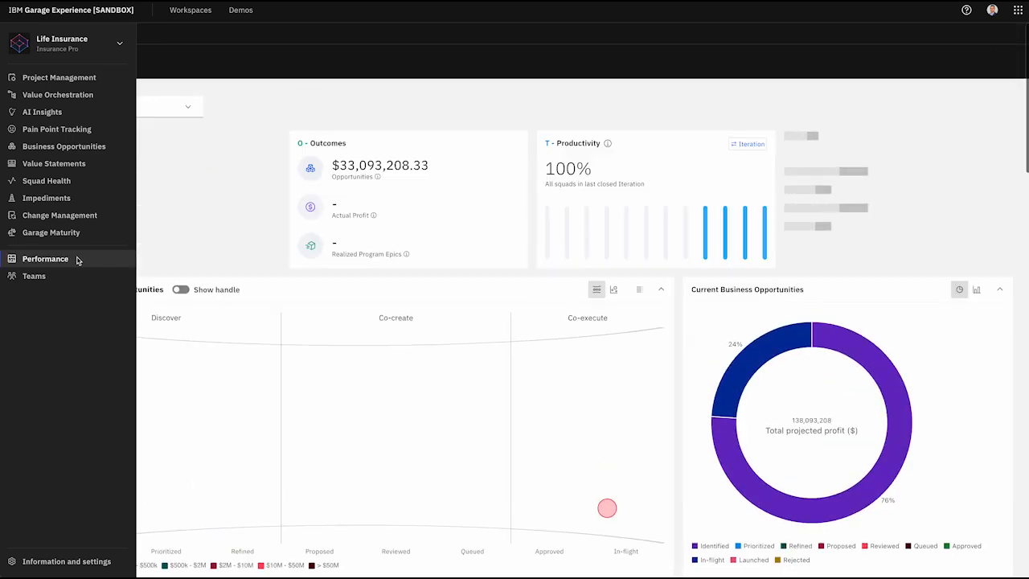
scroll(330, 267, down, 3)
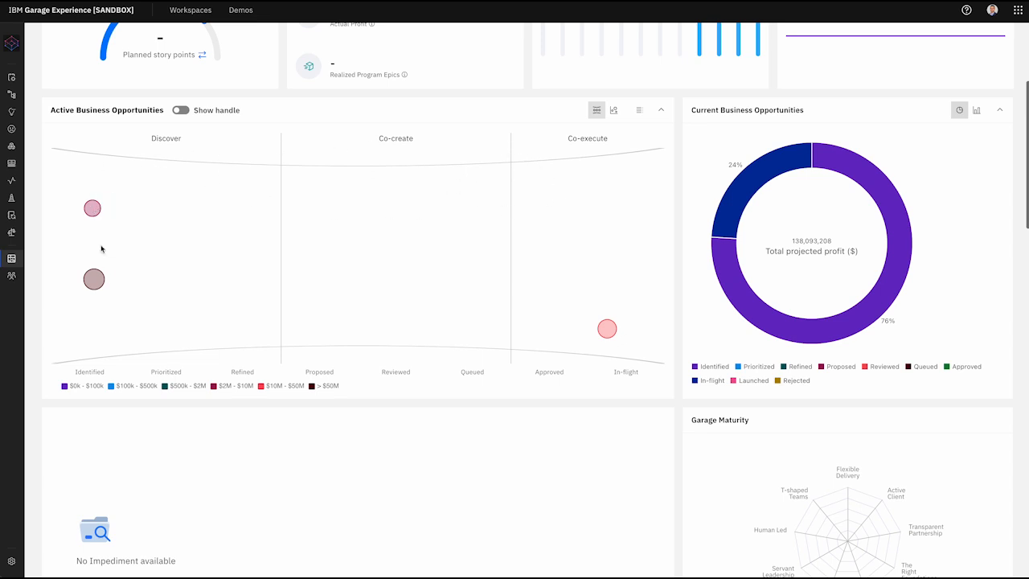
mouse_move(102, 287)
mouse_move(87, 209)
click(95, 209)
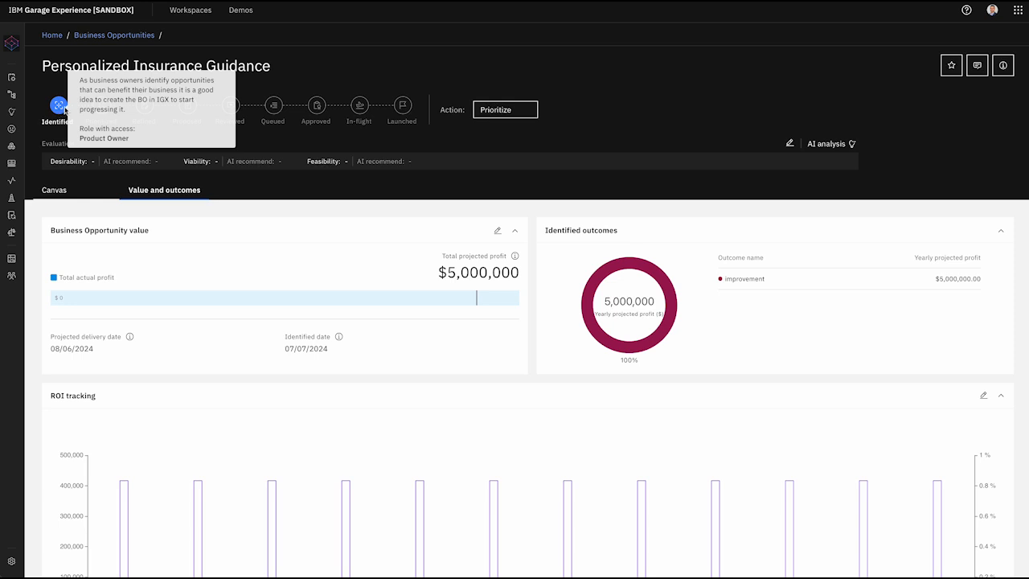
Read the descriptions and access roles of the opportunity's stages from Prioritized through Launched
mouse_move(108, 107)
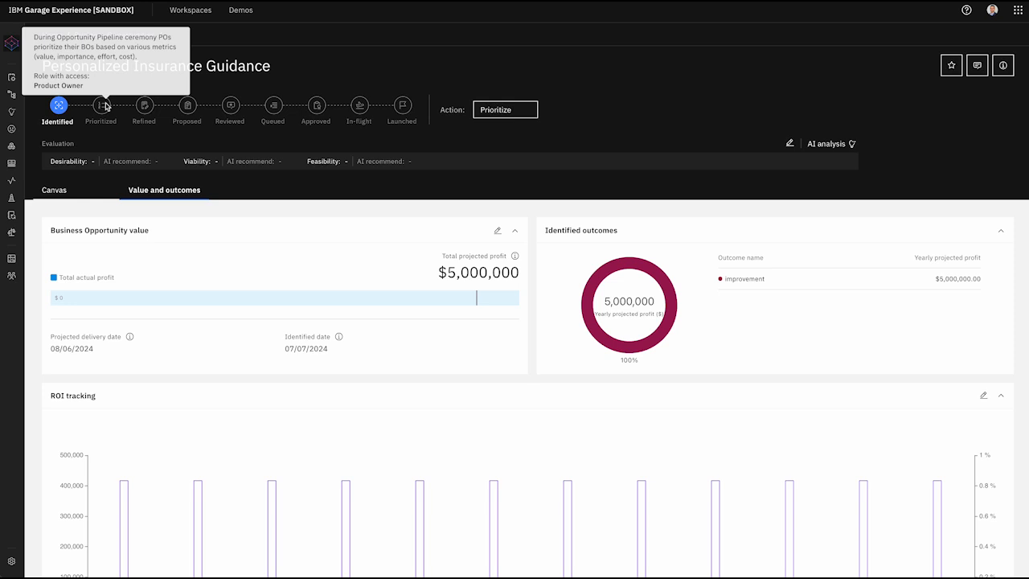
mouse_move(144, 111)
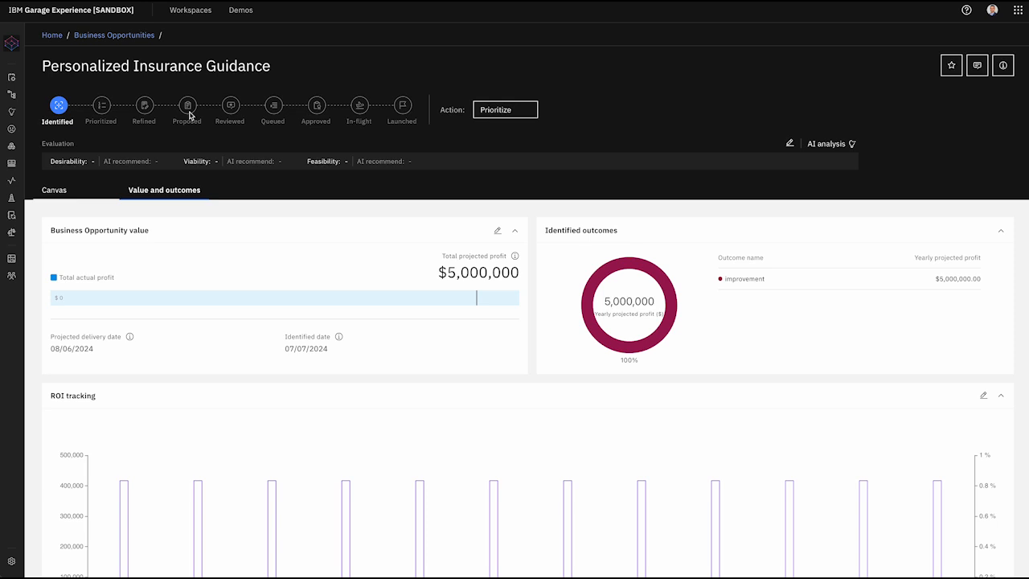
mouse_move(232, 107)
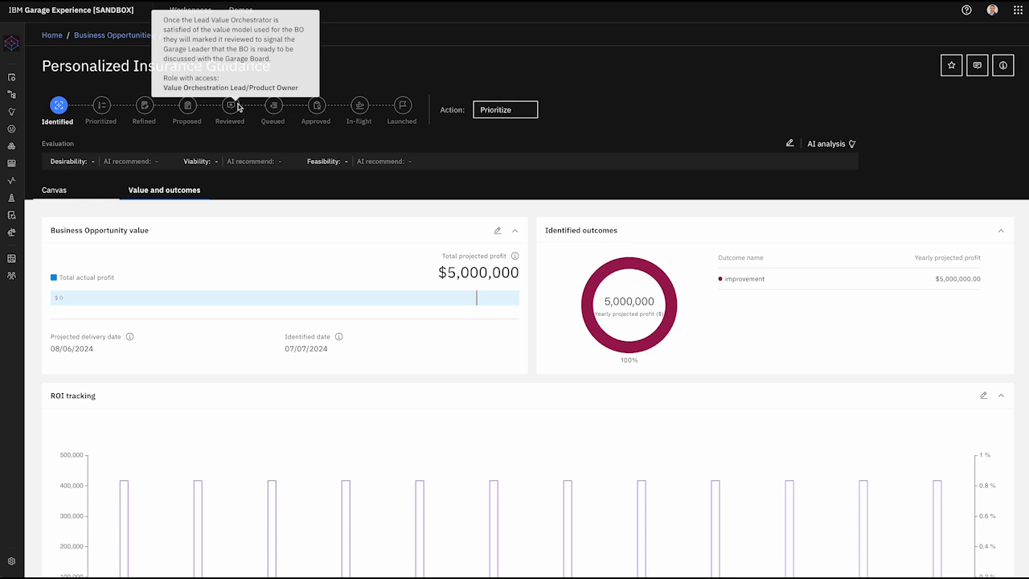
mouse_move(273, 111)
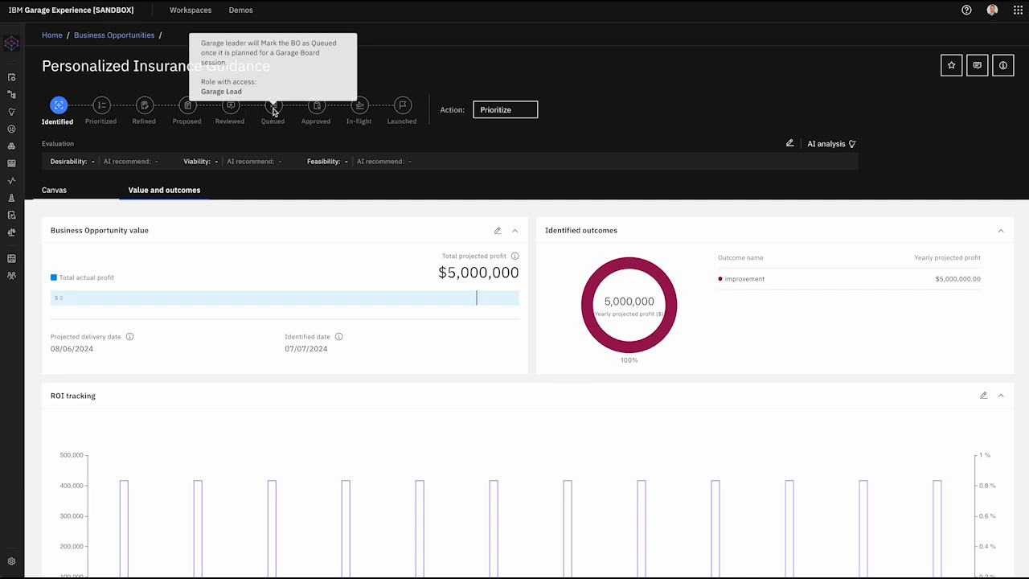
mouse_move(316, 109)
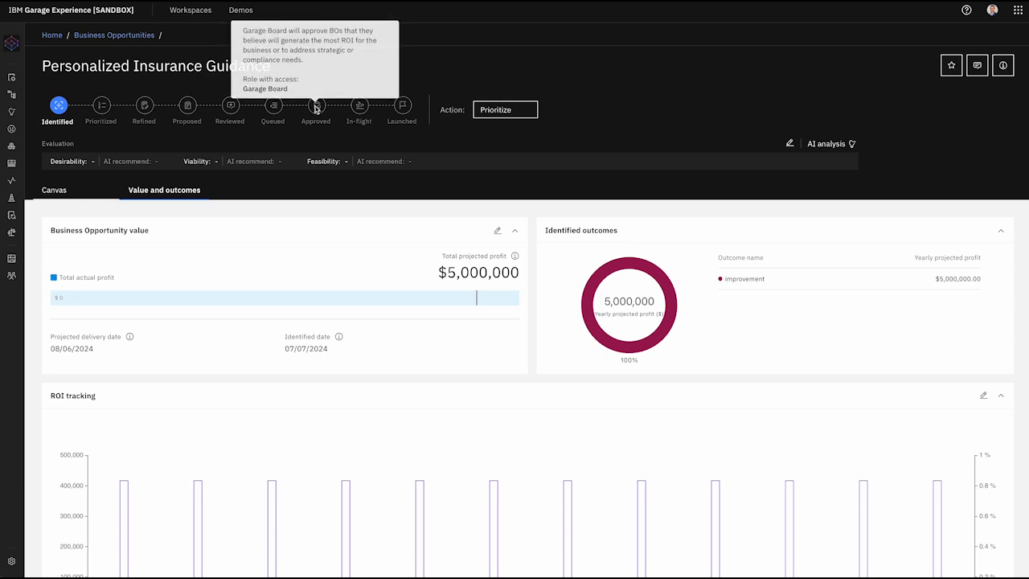
mouse_move(360, 111)
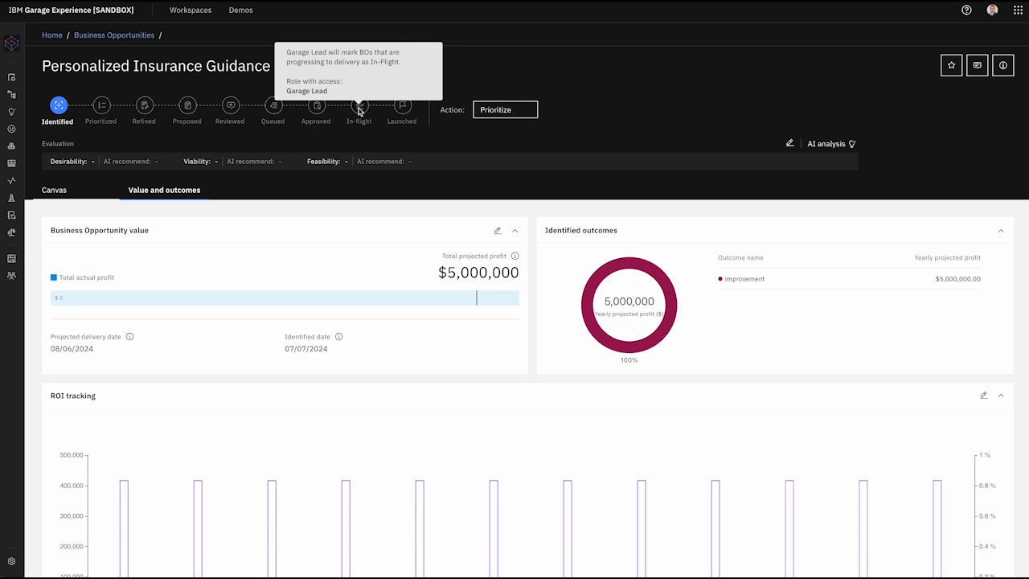
mouse_move(405, 108)
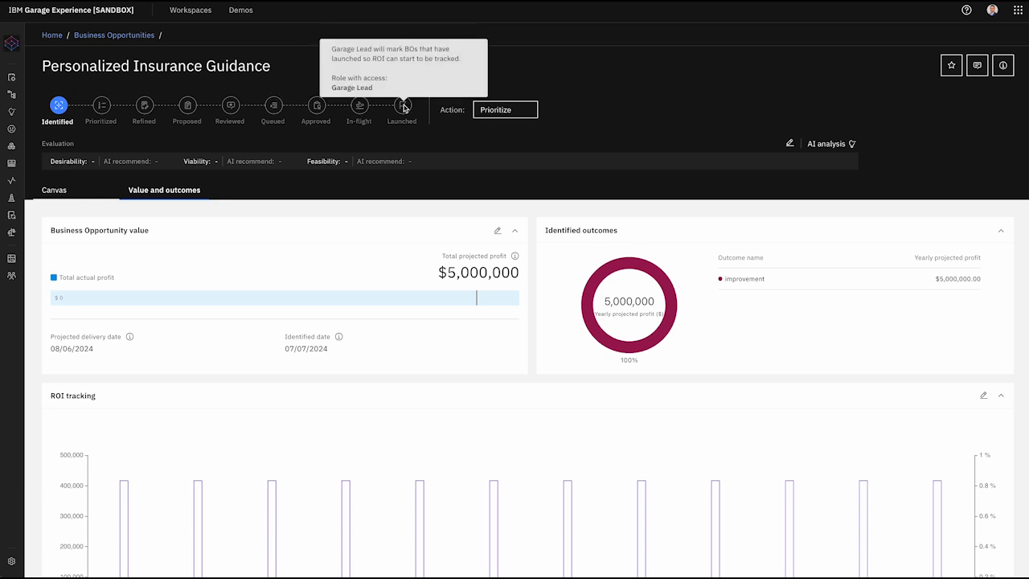
Review the editable monthly ROI tracking figures and the projected business outcomes, closing both without changes
scroll(441, 131, down, 3)
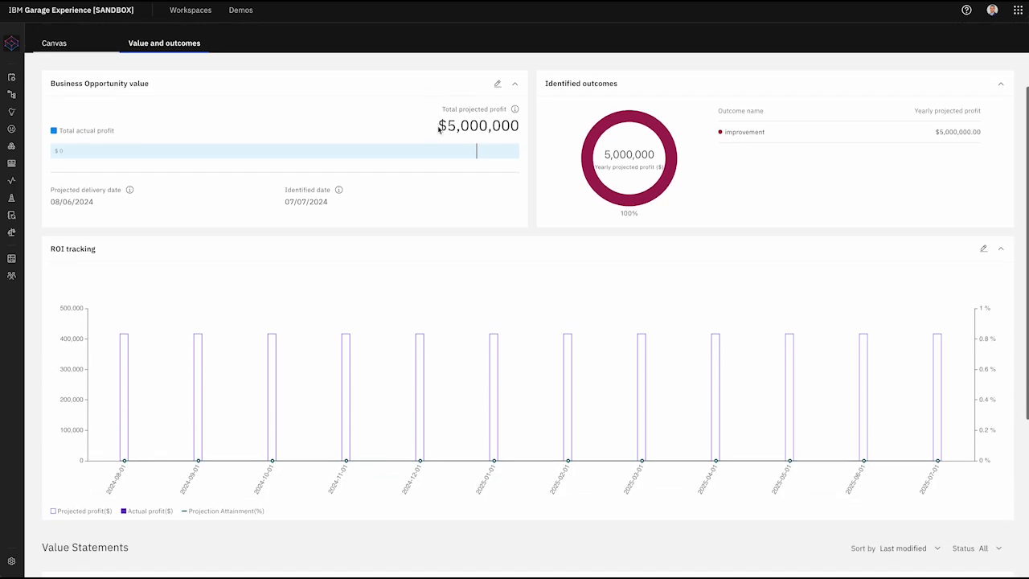
click(984, 249)
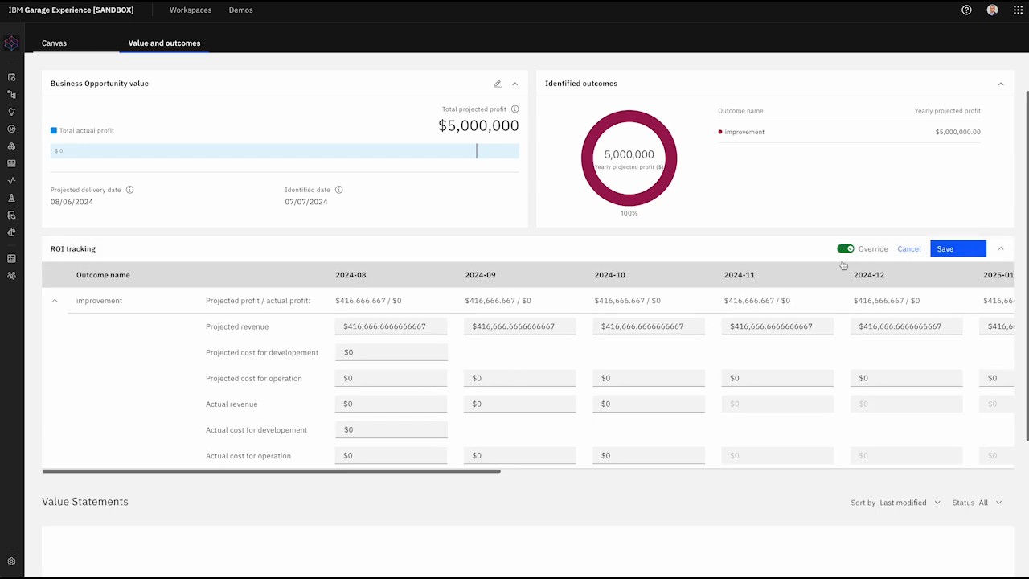
click(902, 253)
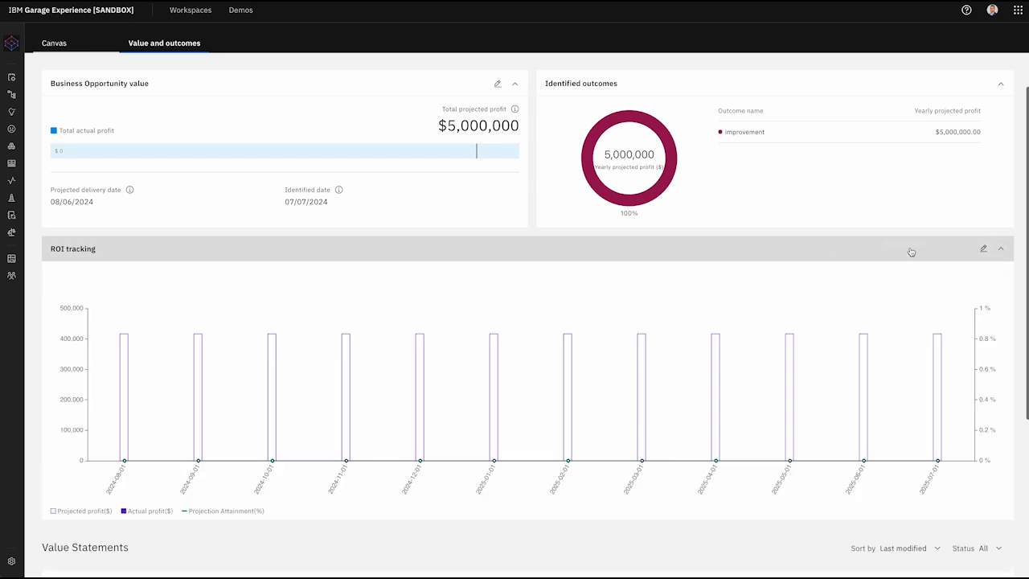
click(497, 84)
click(497, 83)
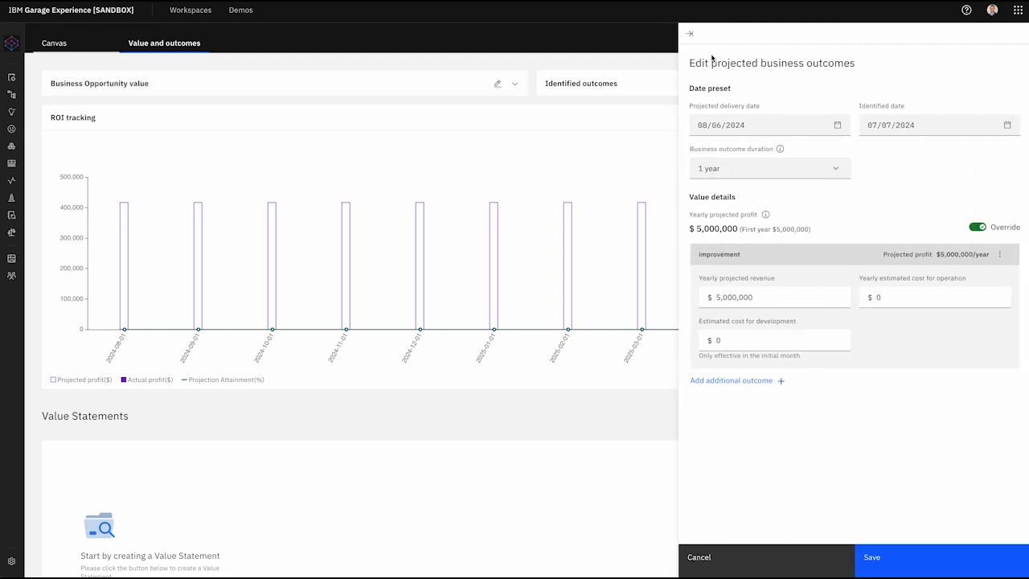
click(718, 565)
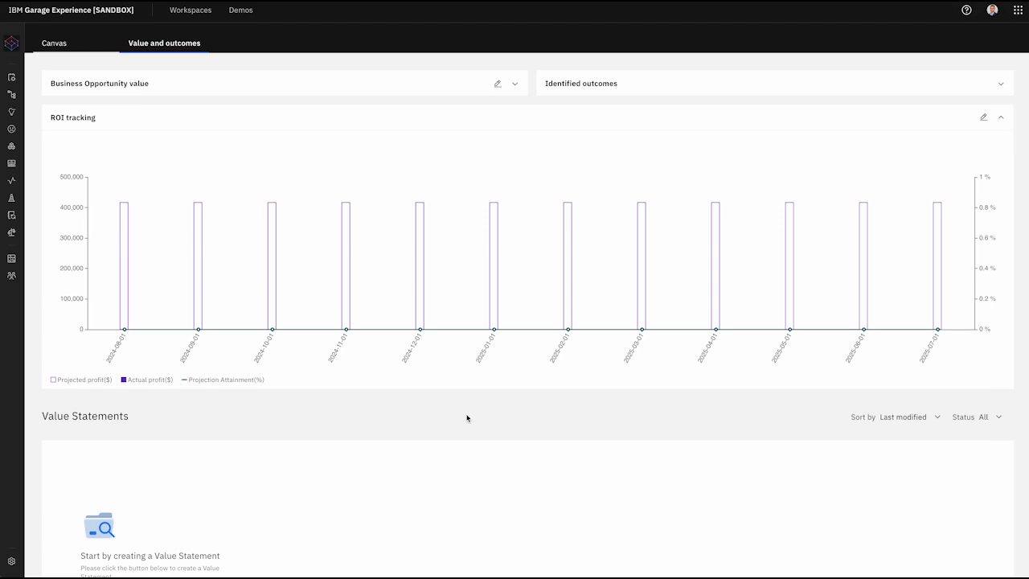
scroll(466, 418, up, 2)
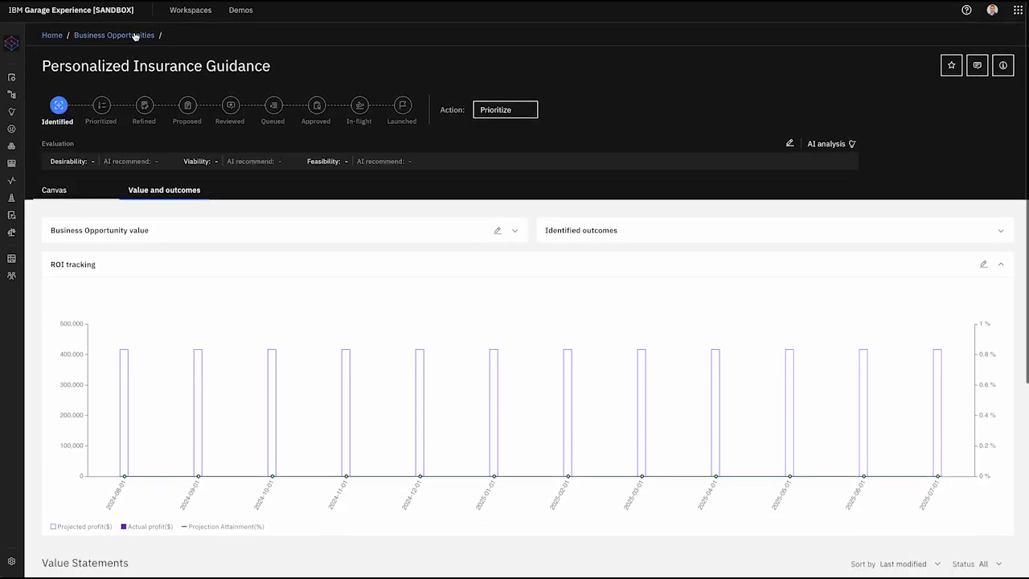
In the business opportunities list, rate Personalized Insurance Guidance 2 out of 5 for desirability, viability and feasibility
mouse_move(22, 144)
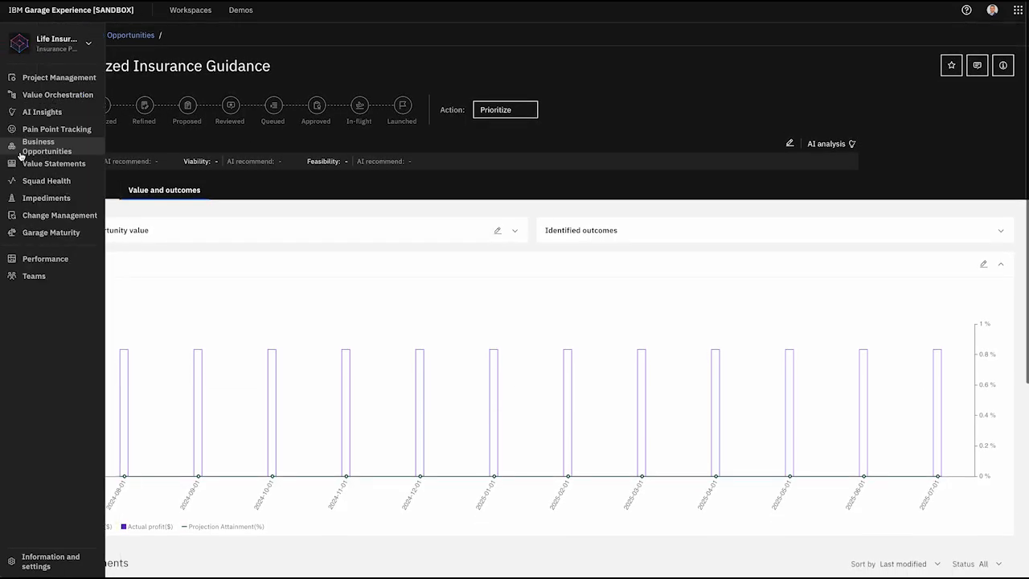
click(67, 260)
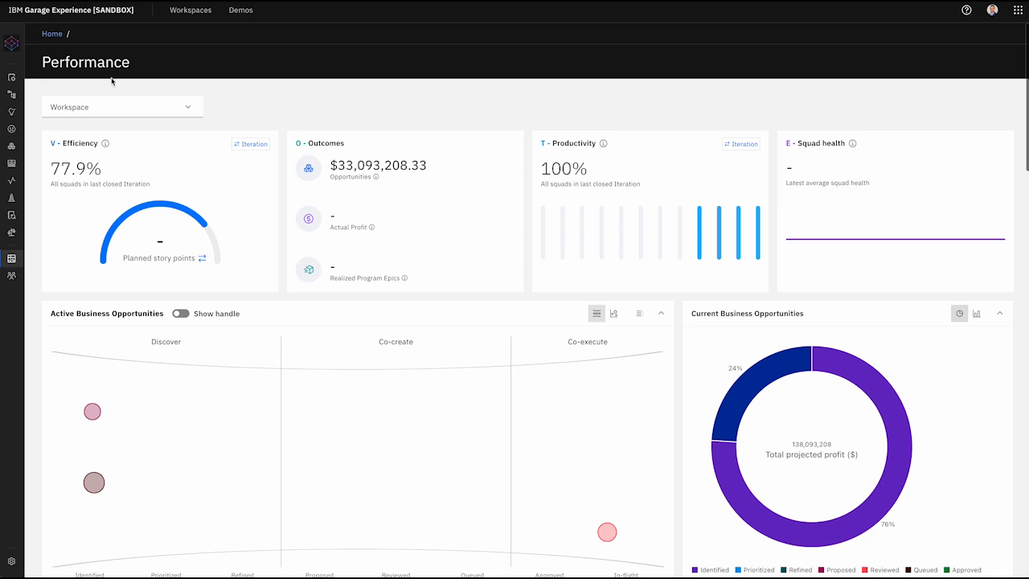
mouse_move(57, 256)
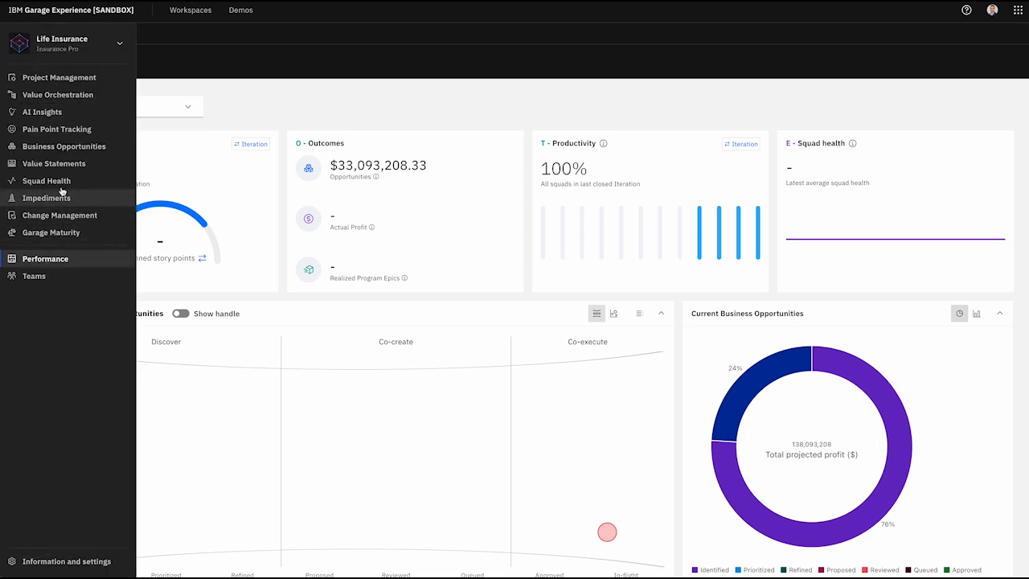
click(69, 149)
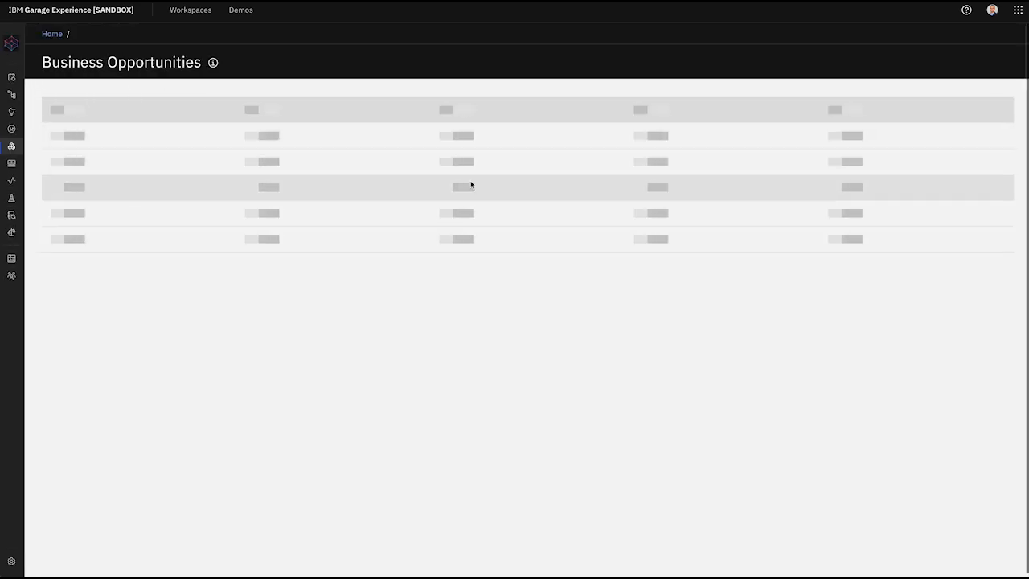
scroll(514, 187, right, 10)
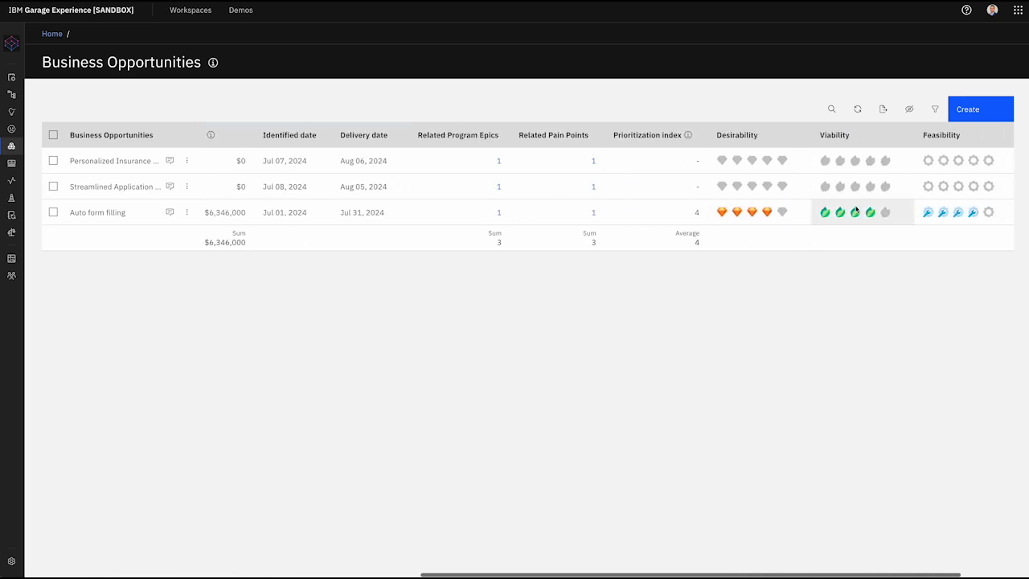
click(739, 161)
click(840, 161)
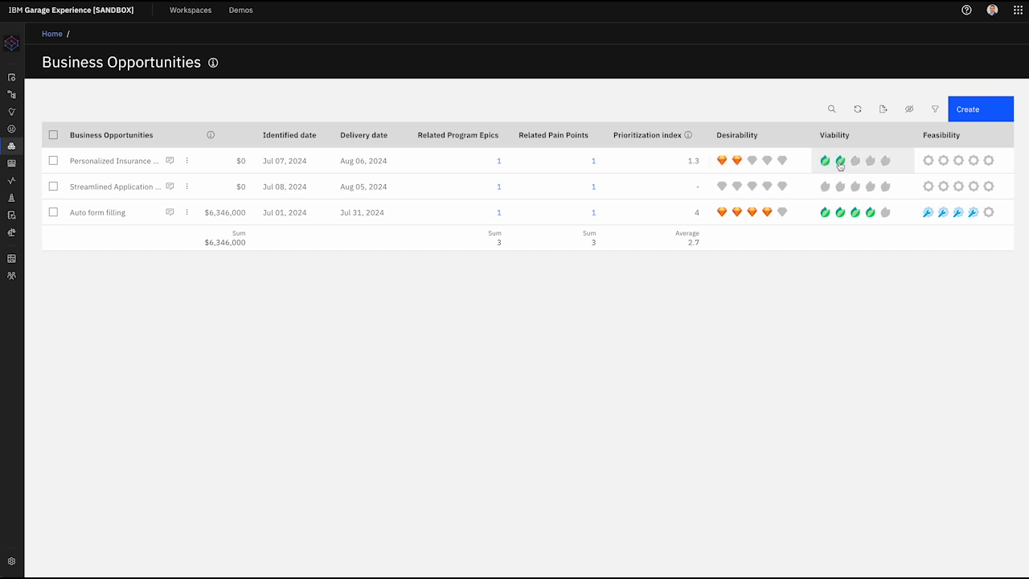
click(945, 161)
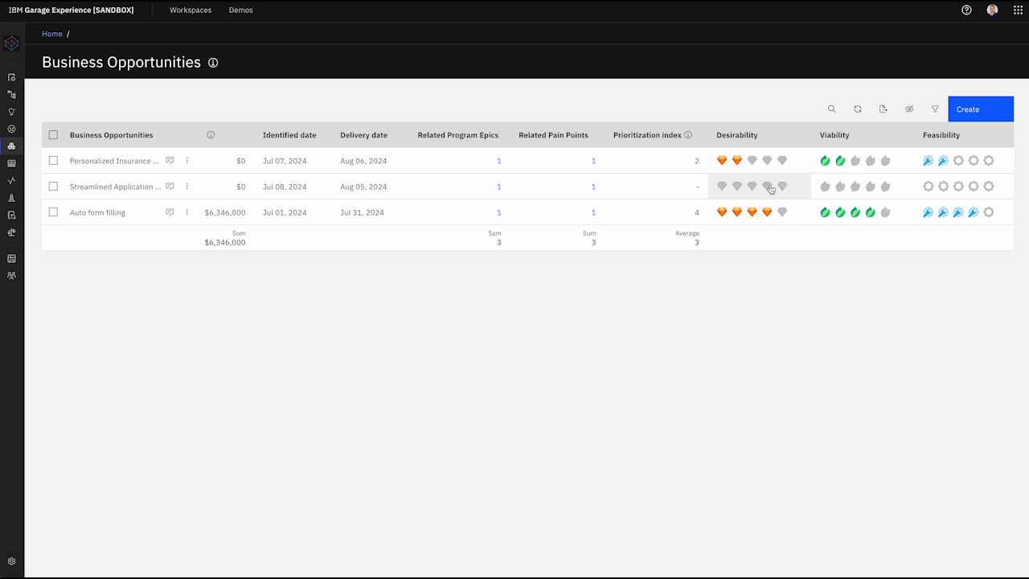
Rate the Streamlined Application Process opportunity 5 out of 5 for desirability, viability and feasibility
click(783, 187)
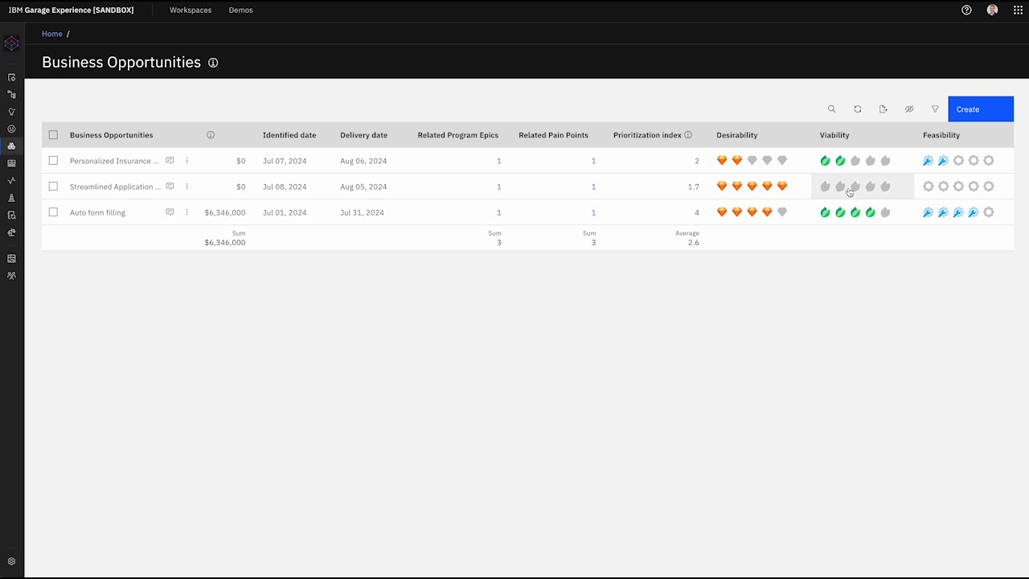
click(884, 187)
click(989, 187)
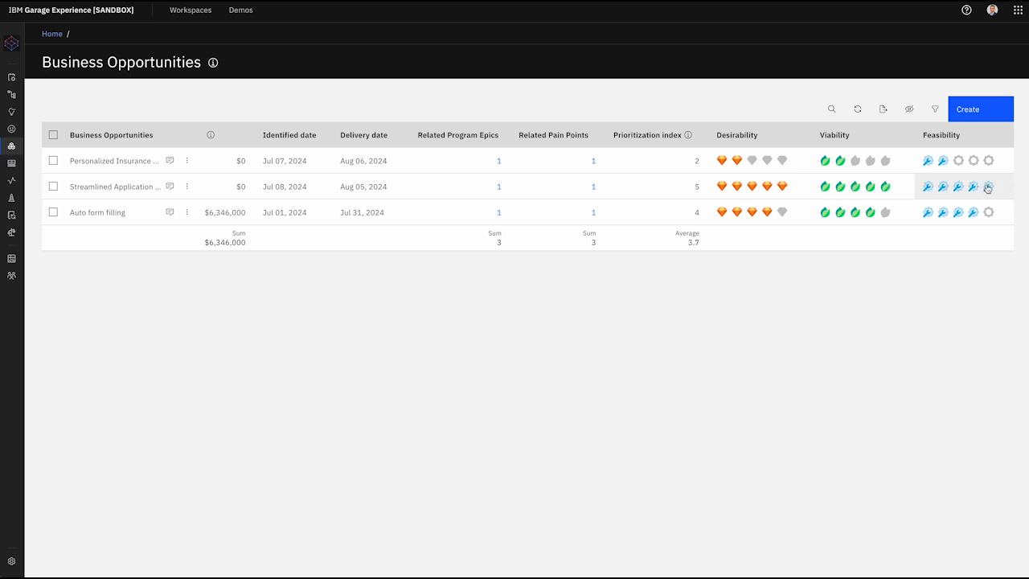
Display the performance dashboard's active business opportunities as an importance versus feasibility chart and inspect the Streamlined Application Process bubble
scroll(607, 215, left, 5)
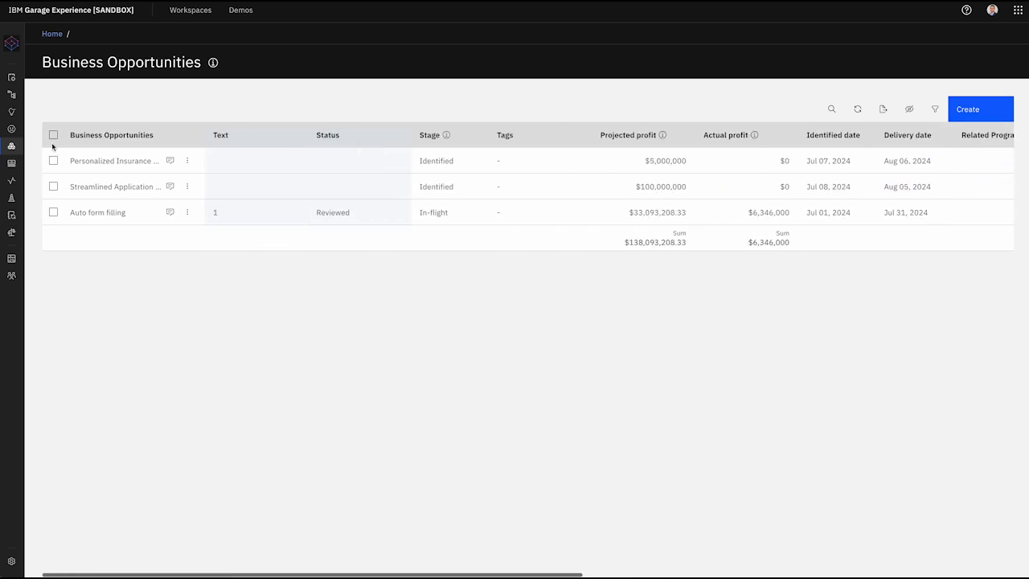
mouse_move(24, 226)
click(36, 259)
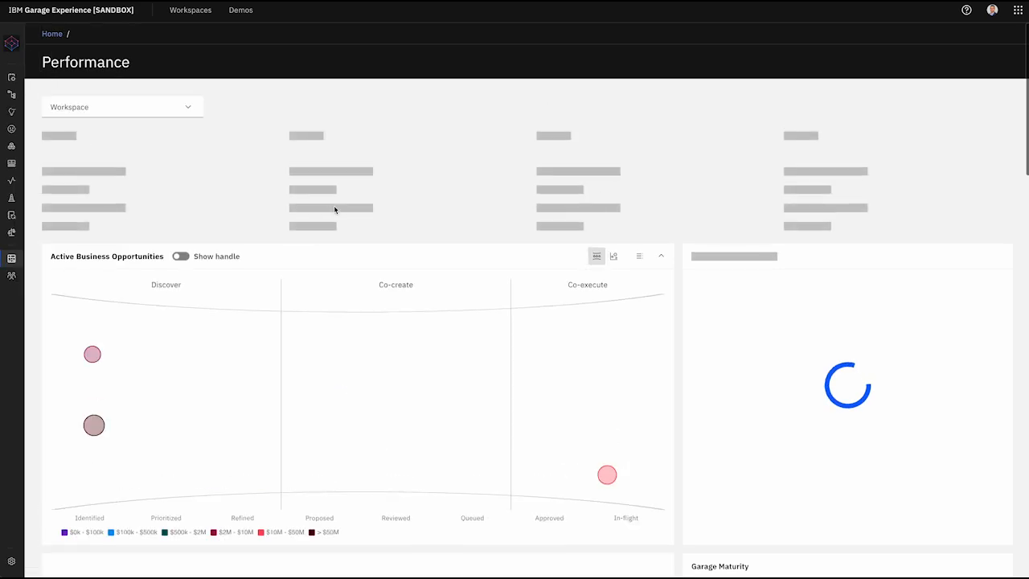
click(614, 313)
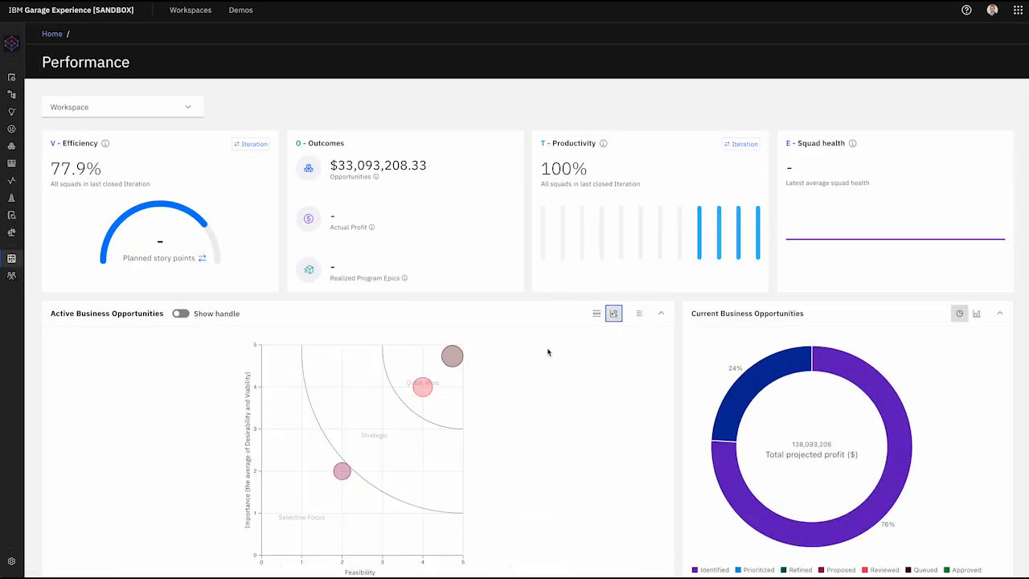
scroll(458, 368, down, 1)
scroll(458, 368, down, 1)
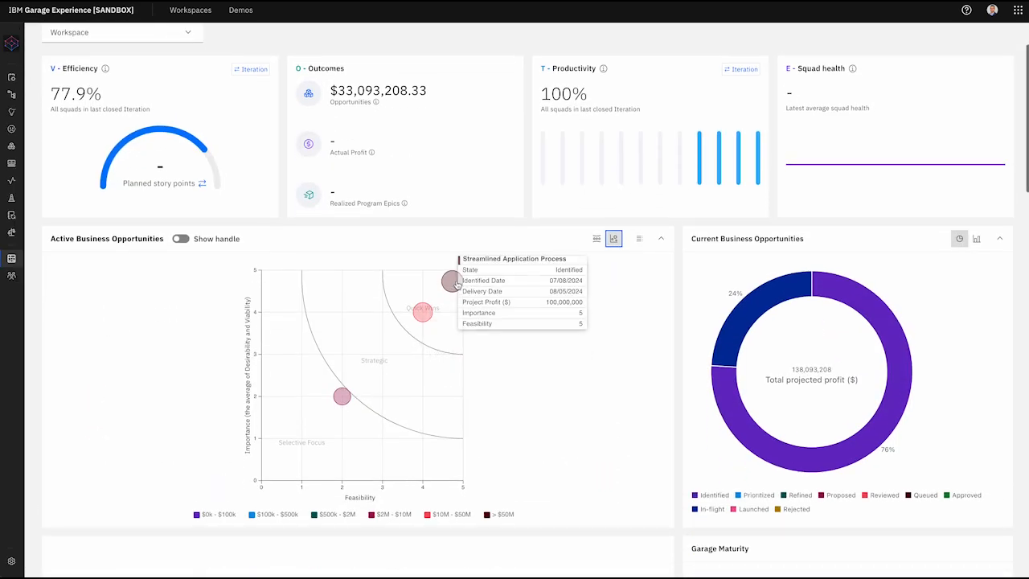